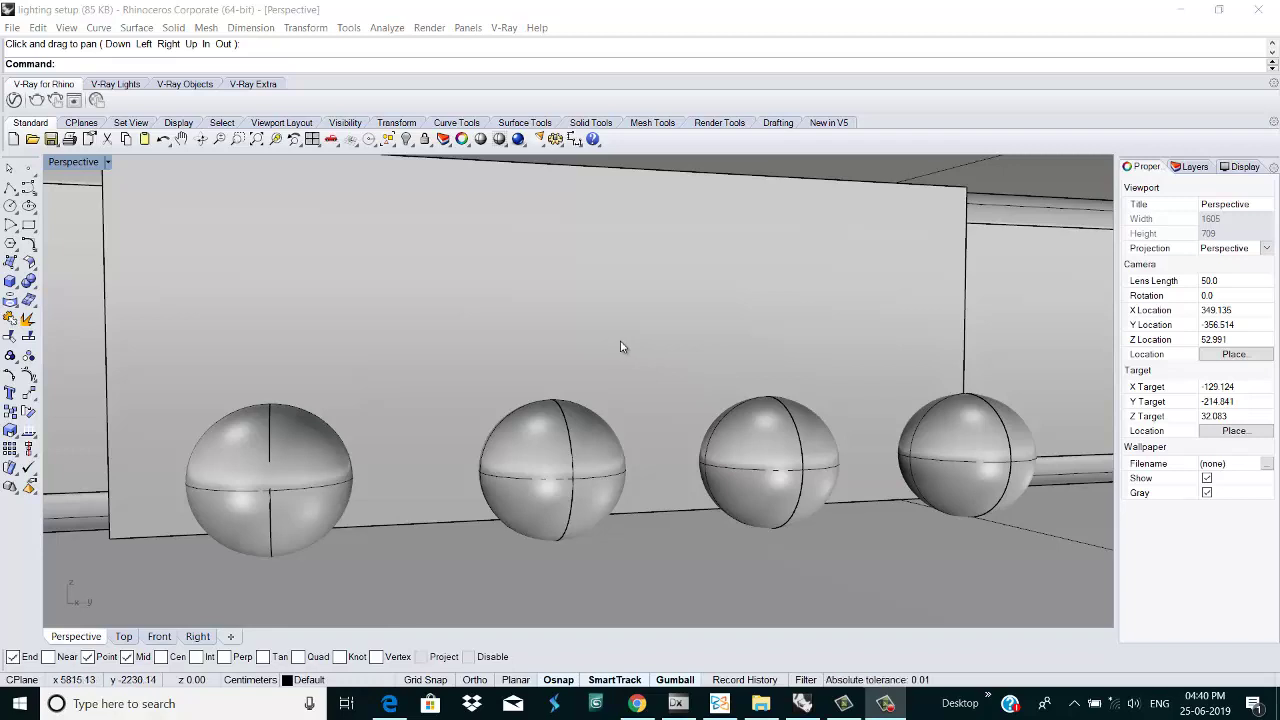
# Step: Set the current renderer to Rhino Render
pyautogui.click(504, 28)
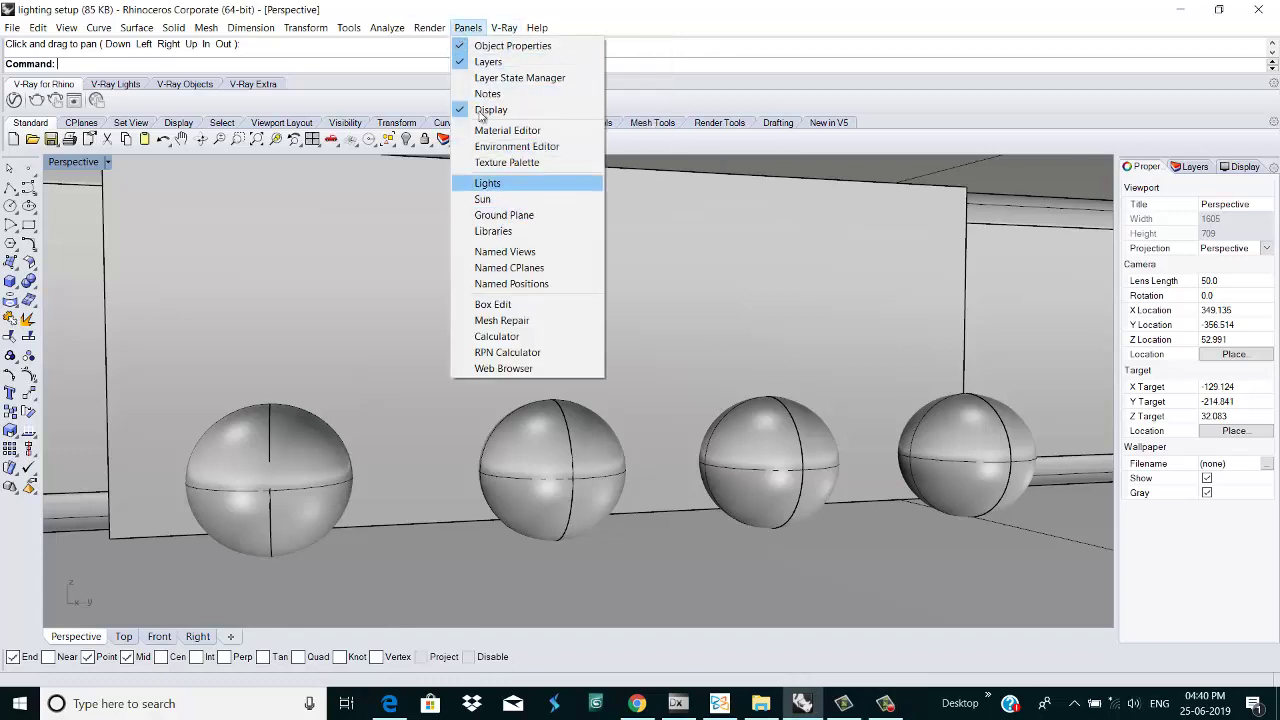
pyautogui.click(435, 30)
pyautogui.click(435, 30)
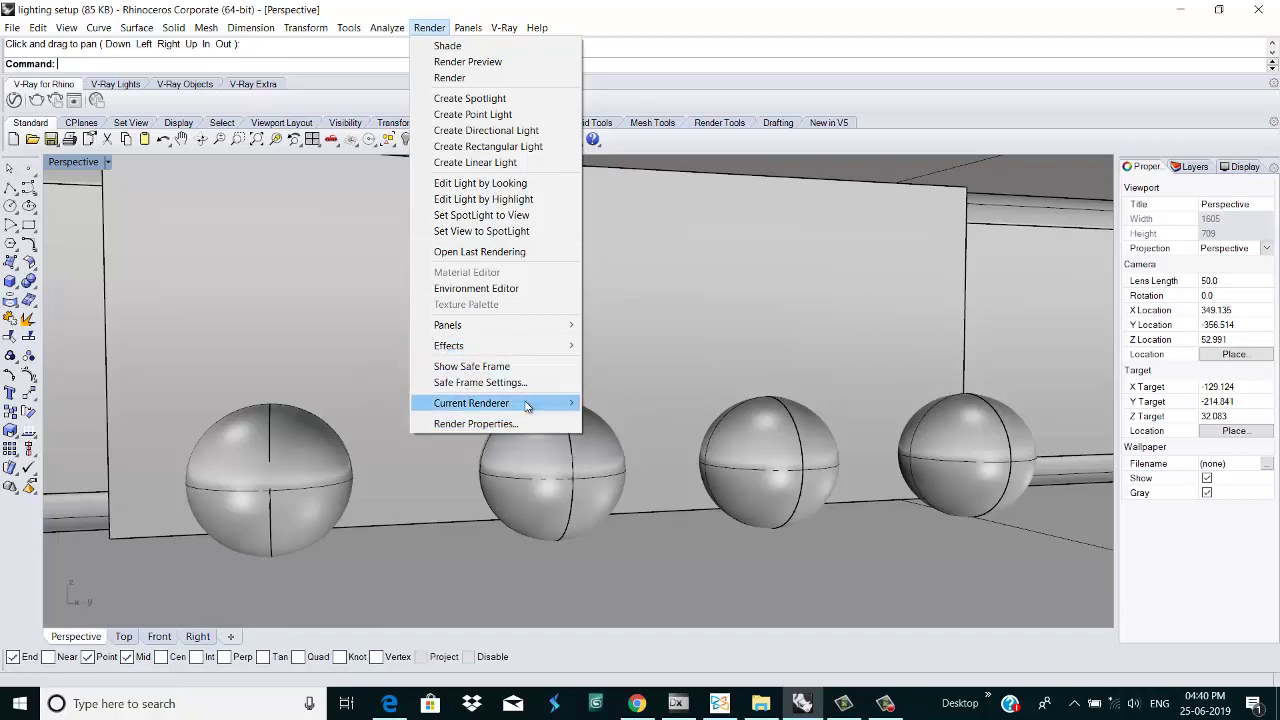
pyautogui.moveTo(570, 405)
pyautogui.click(628, 403)
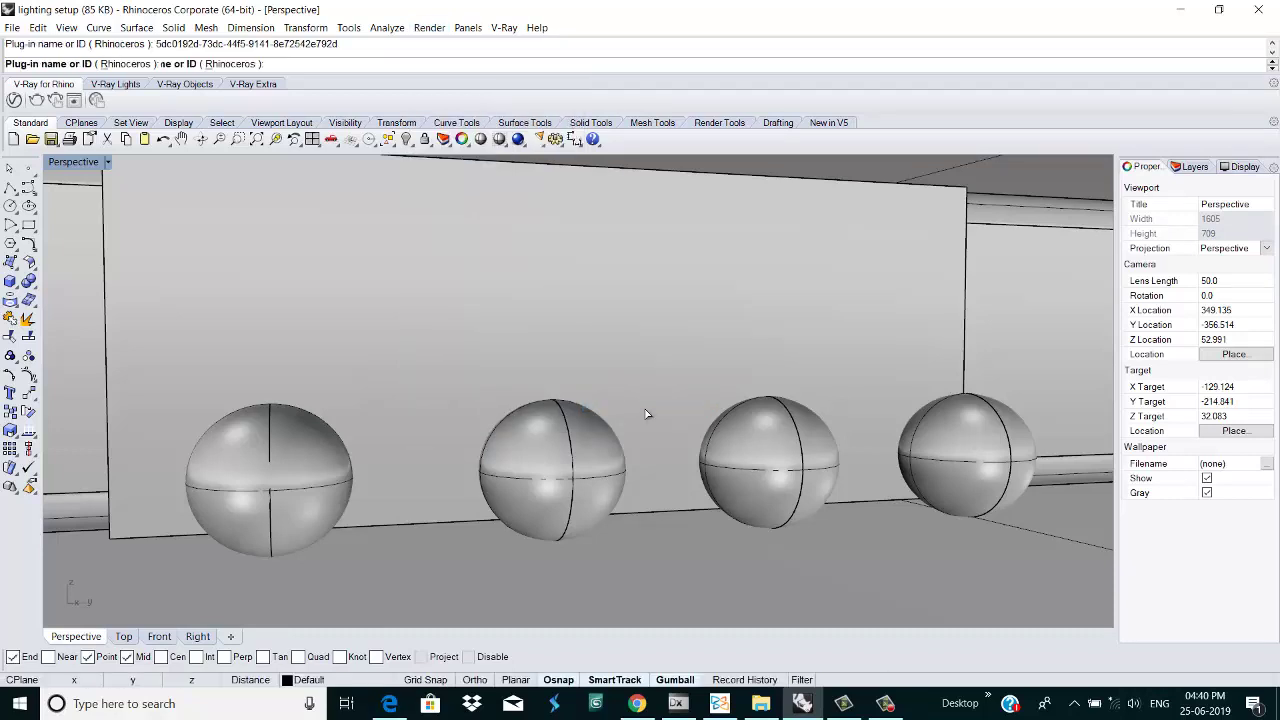
# Step: Set the current renderer to V-Ray for Rhino
pyautogui.click(429, 27)
pyautogui.moveTo(560, 403)
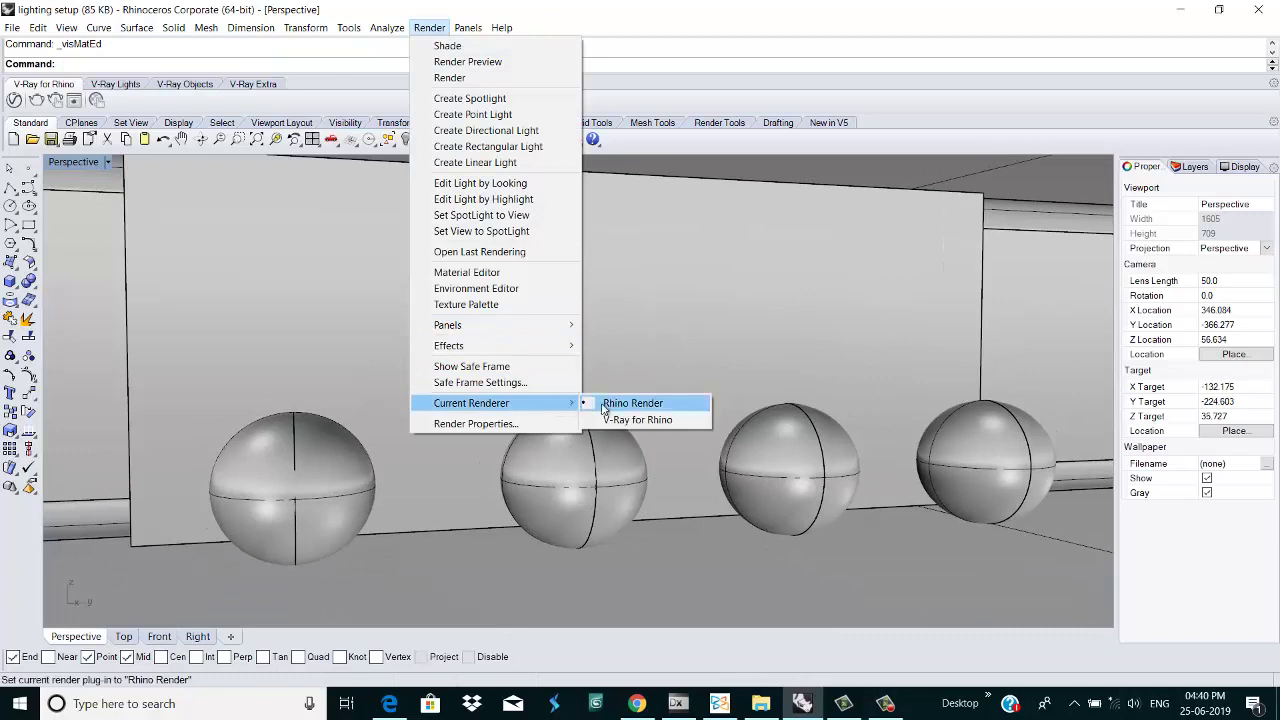
pyautogui.click(638, 420)
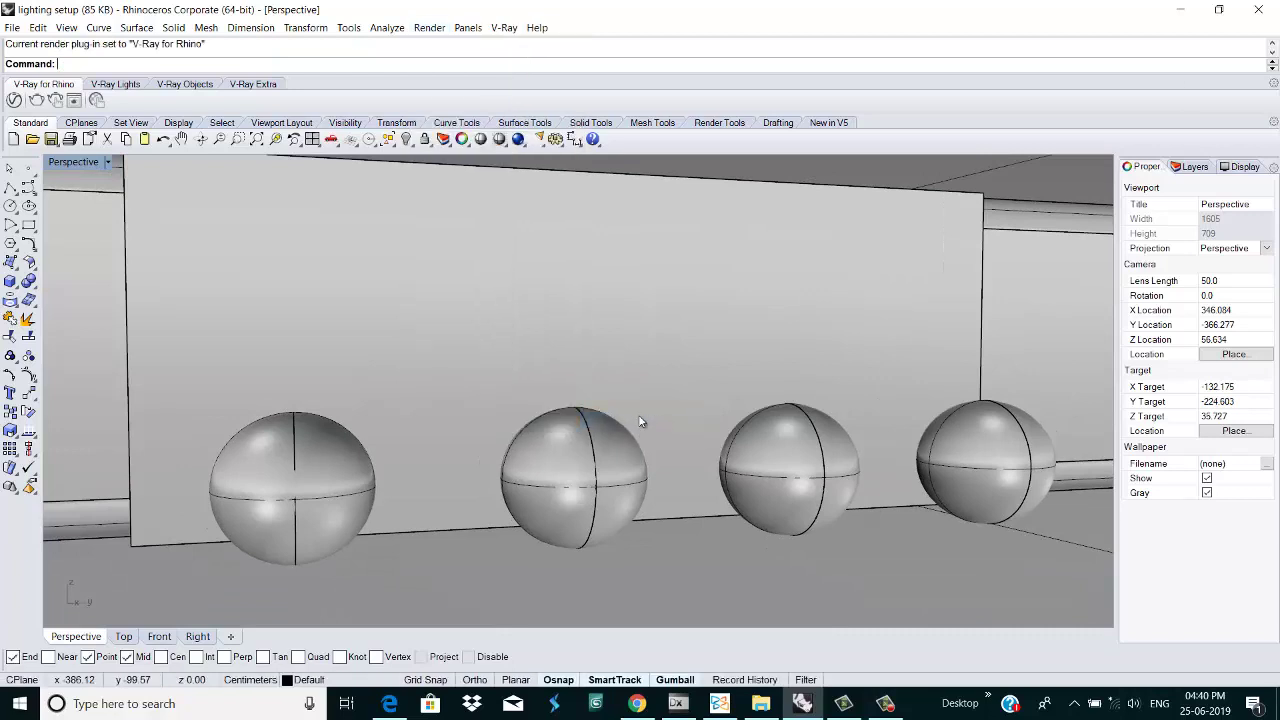
# Step: Open the V-Ray Asset Editor, make its window taller and move it off the middle of the model view
pyautogui.click(15, 100)
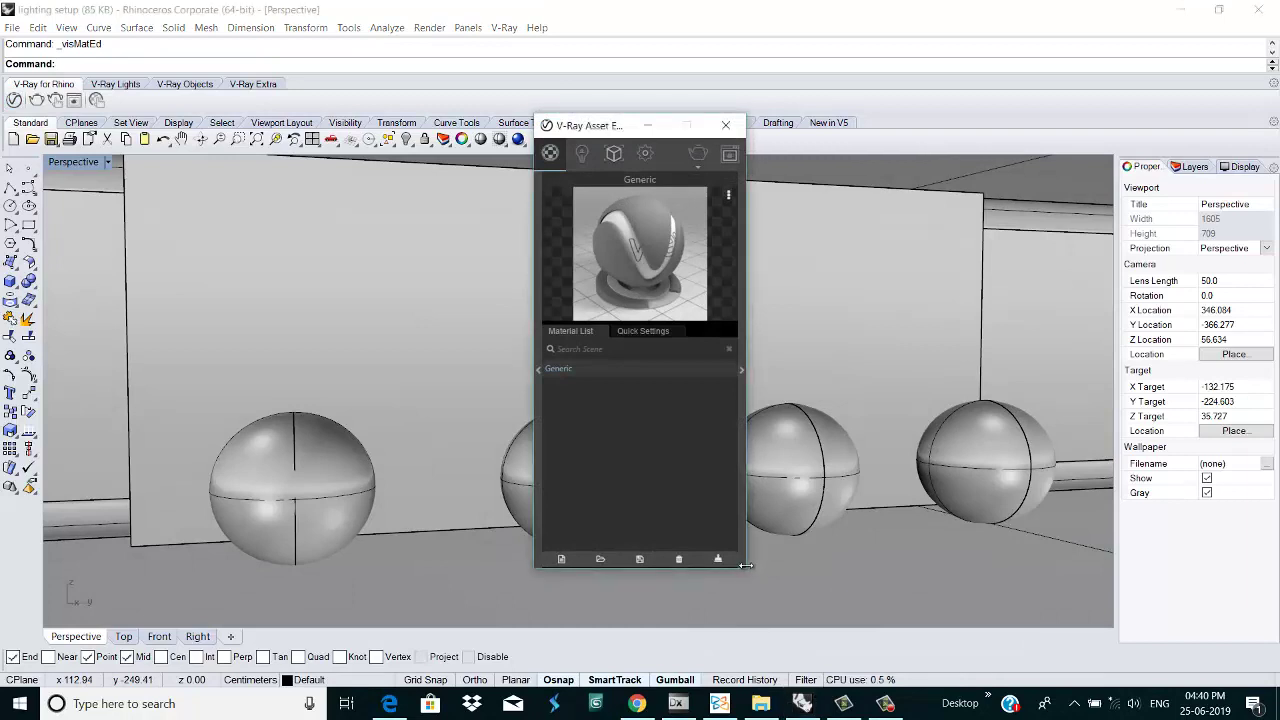
pyautogui.moveTo(752, 567); pyautogui.dragTo(752, 596)
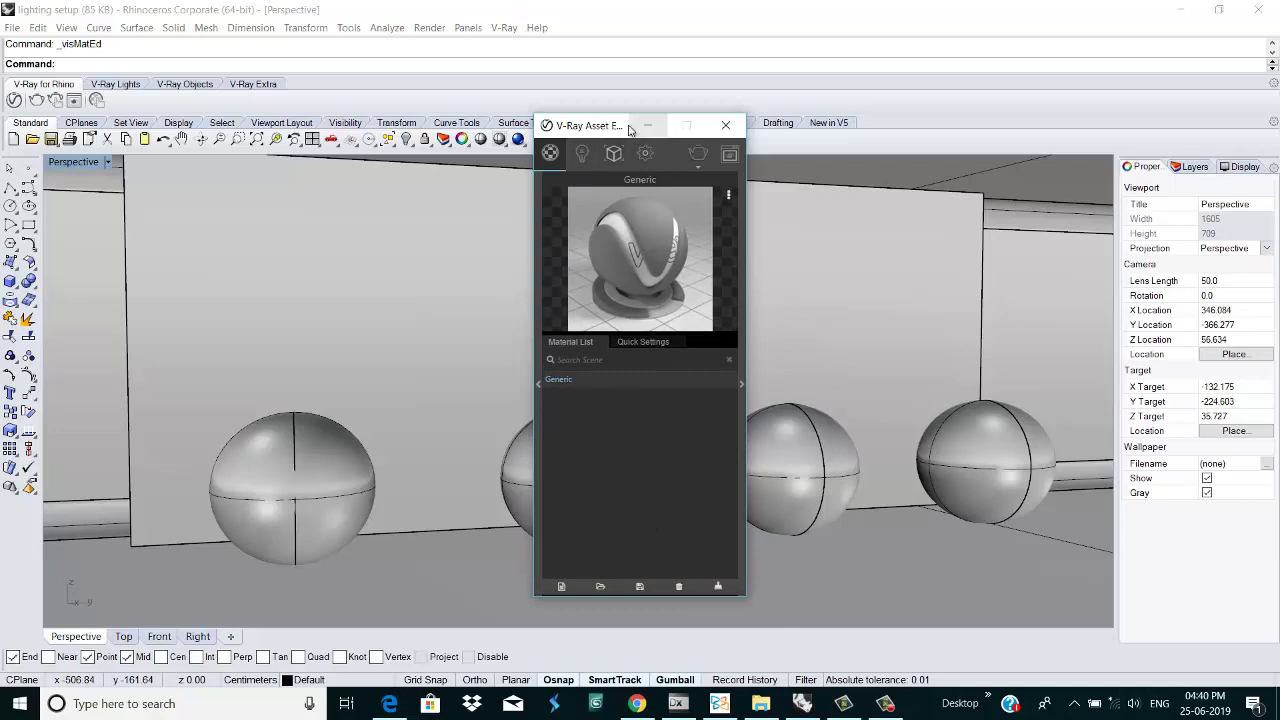
pyautogui.moveTo(654, 125); pyautogui.dragTo(889, 130)
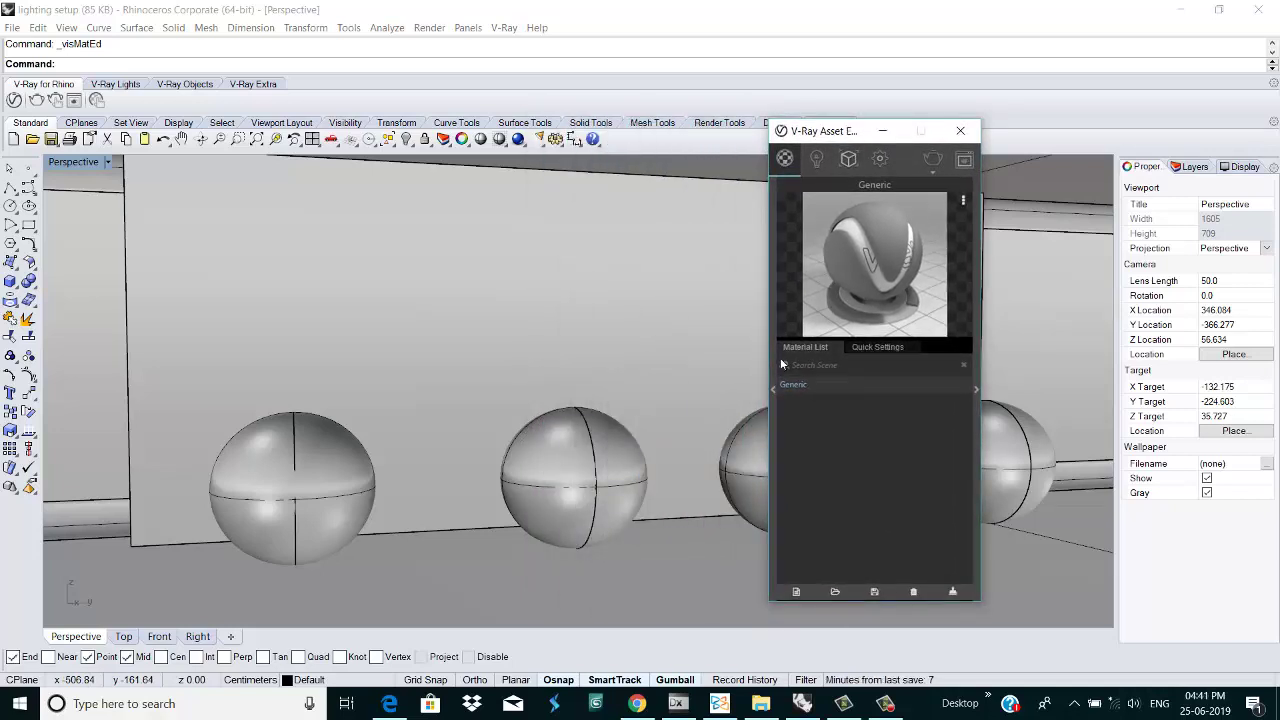
# Step: Rename the Generic material to "wall" and expand its material settings
pyautogui.doubleClick(828, 388)
pyautogui.write('wall')
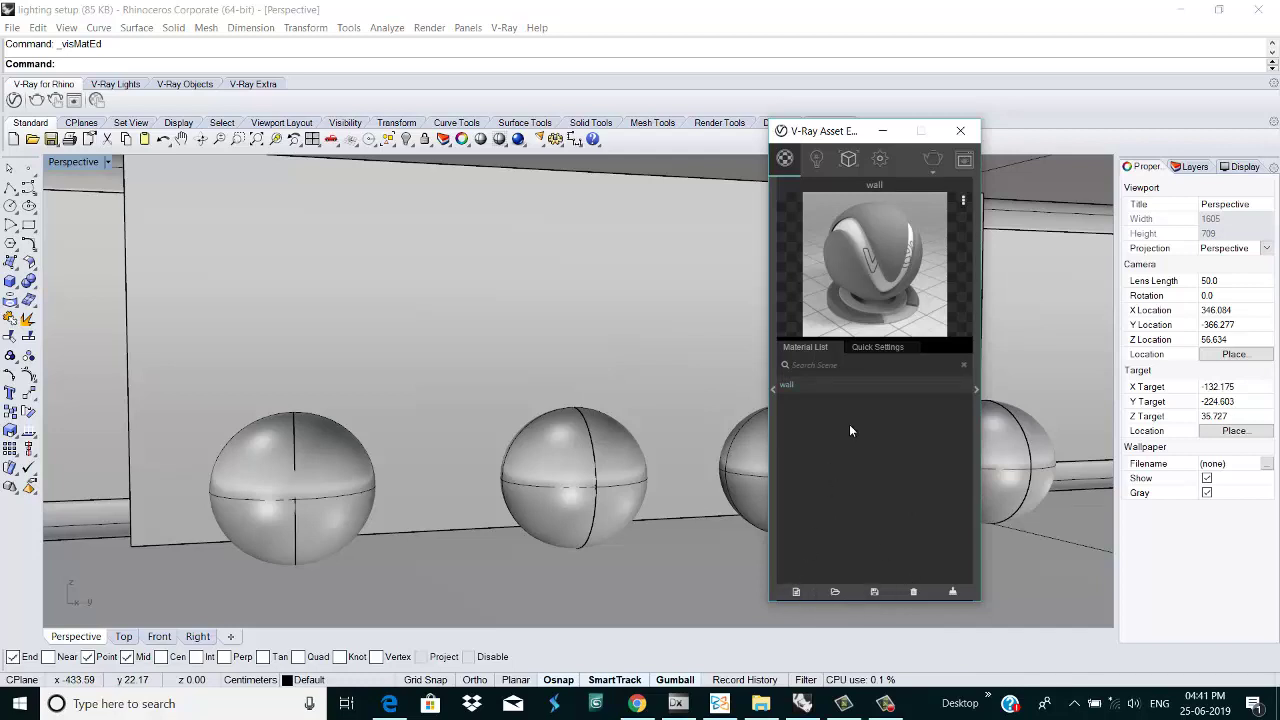
pyautogui.click(976, 387)
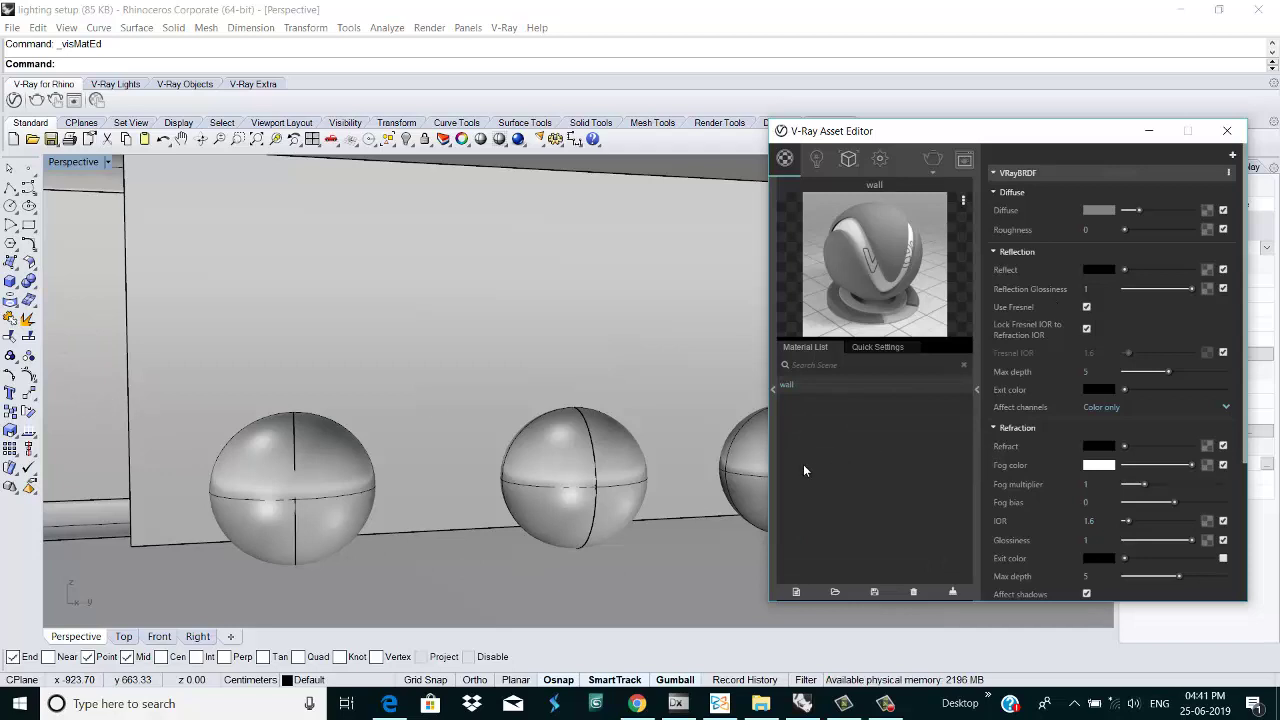
# Step: Apply the wall material to the folded shell extrusion that encloses the spheres, then clear the selection
pyautogui.rightClick(800, 386)
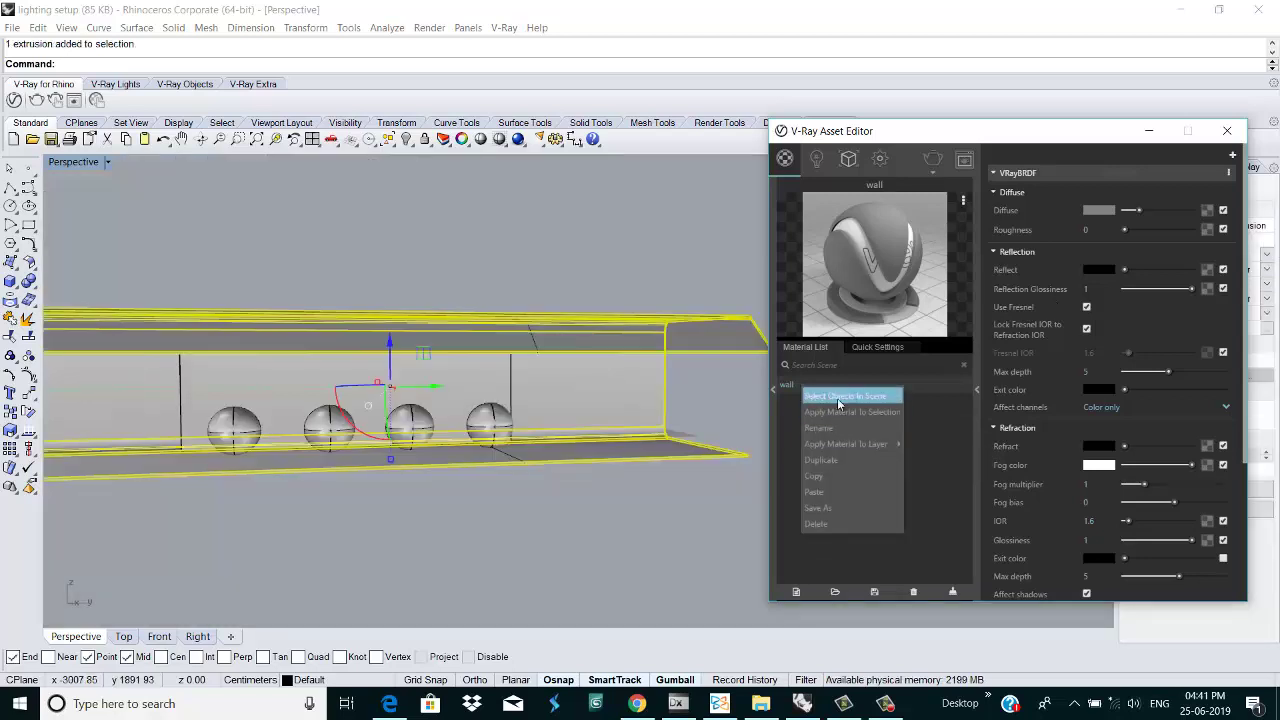
pyautogui.click(837, 396)
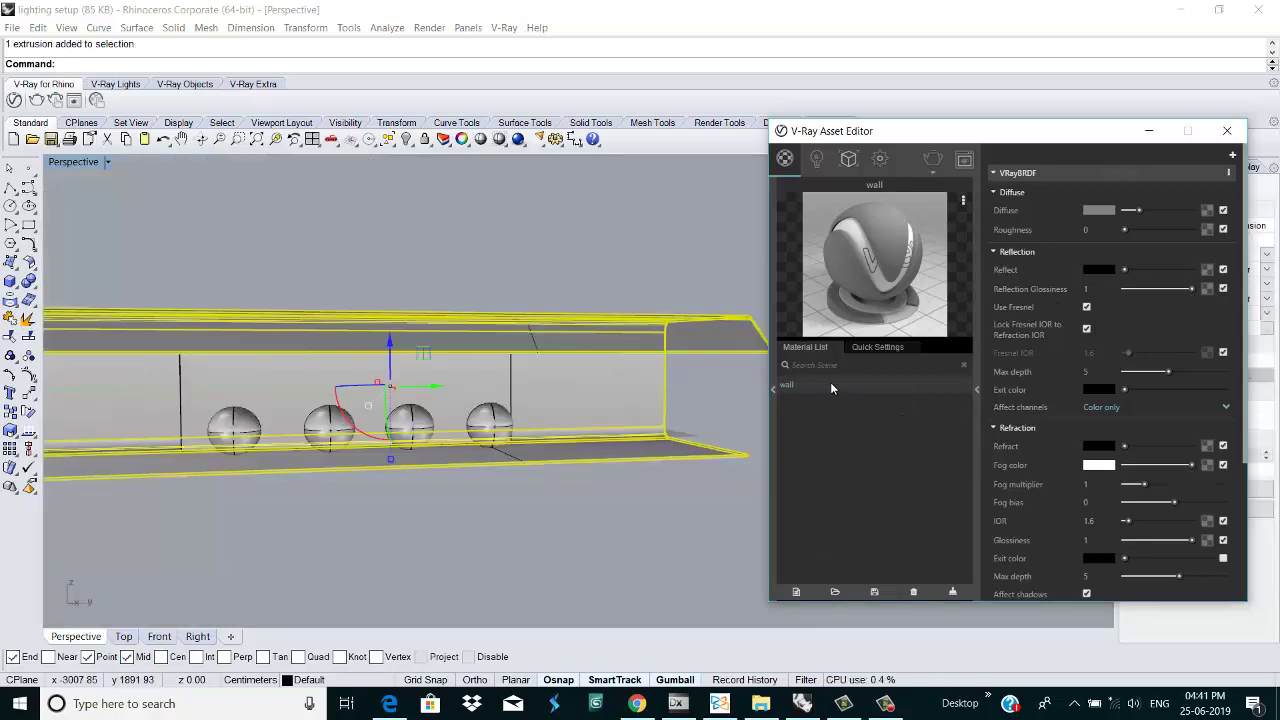
pyautogui.rightClick(830, 386)
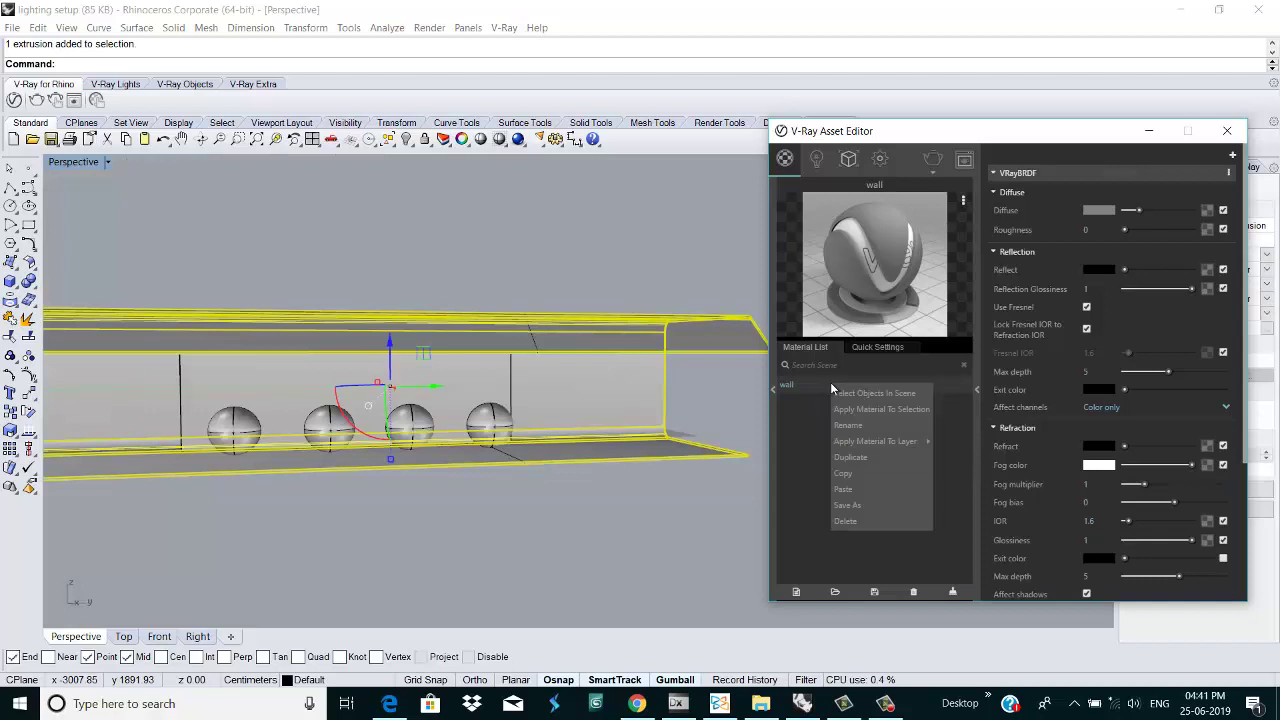
pyautogui.click(880, 409)
pyautogui.click(672, 504)
# Step: Examine the four spheres and the flat panel behind them inside the shell from several angles and distances
pyautogui.scroll(2, 425, 435)
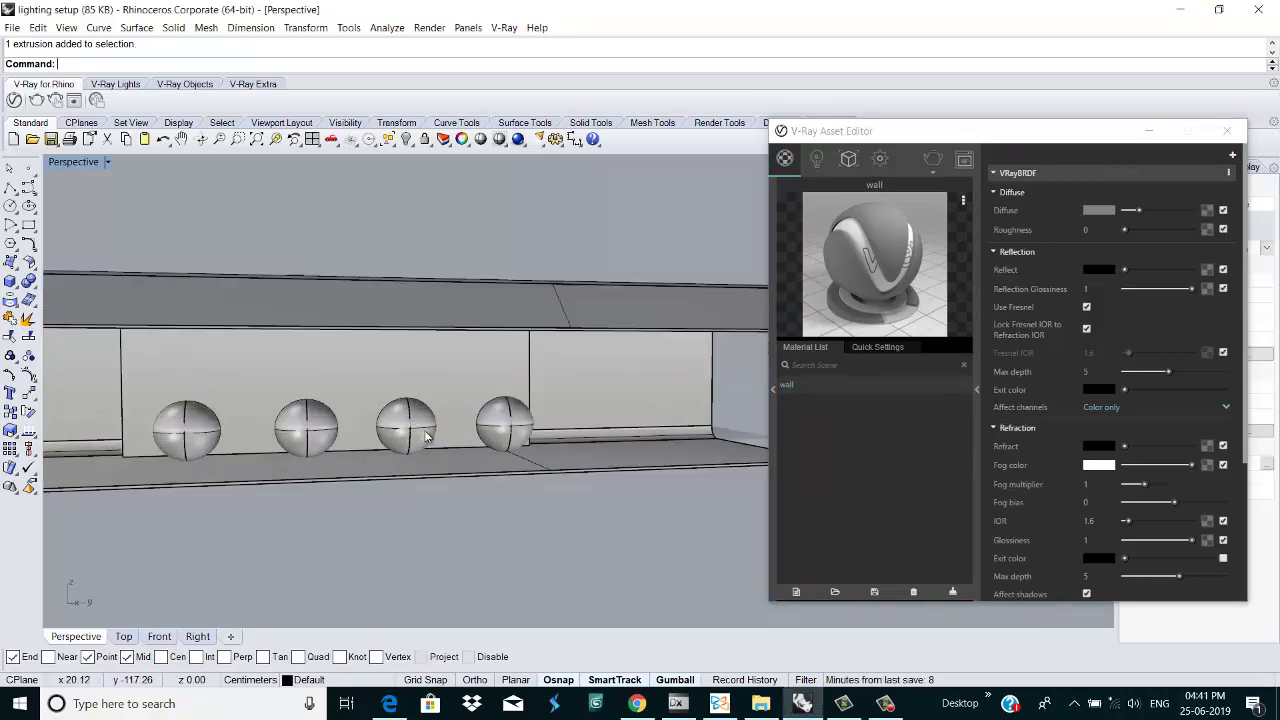
pyautogui.scroll(2, 425, 437)
pyautogui.moveTo(423, 440); pyautogui.dragTo(400, 478, button='right')
pyautogui.scroll(-3, 390, 476)
pyautogui.scroll(3, 385, 475)
pyautogui.scroll(-3, 381, 474)
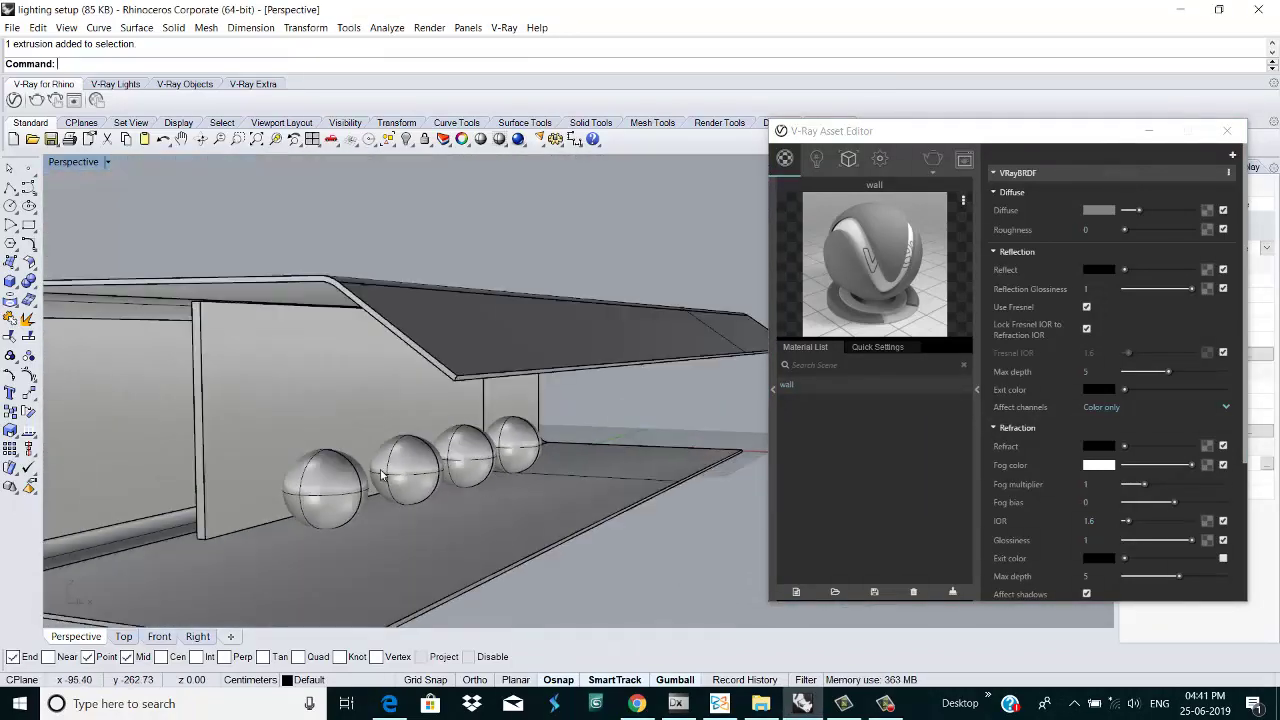
pyautogui.scroll(1, 383, 475)
pyautogui.scroll(4, 420, 485)
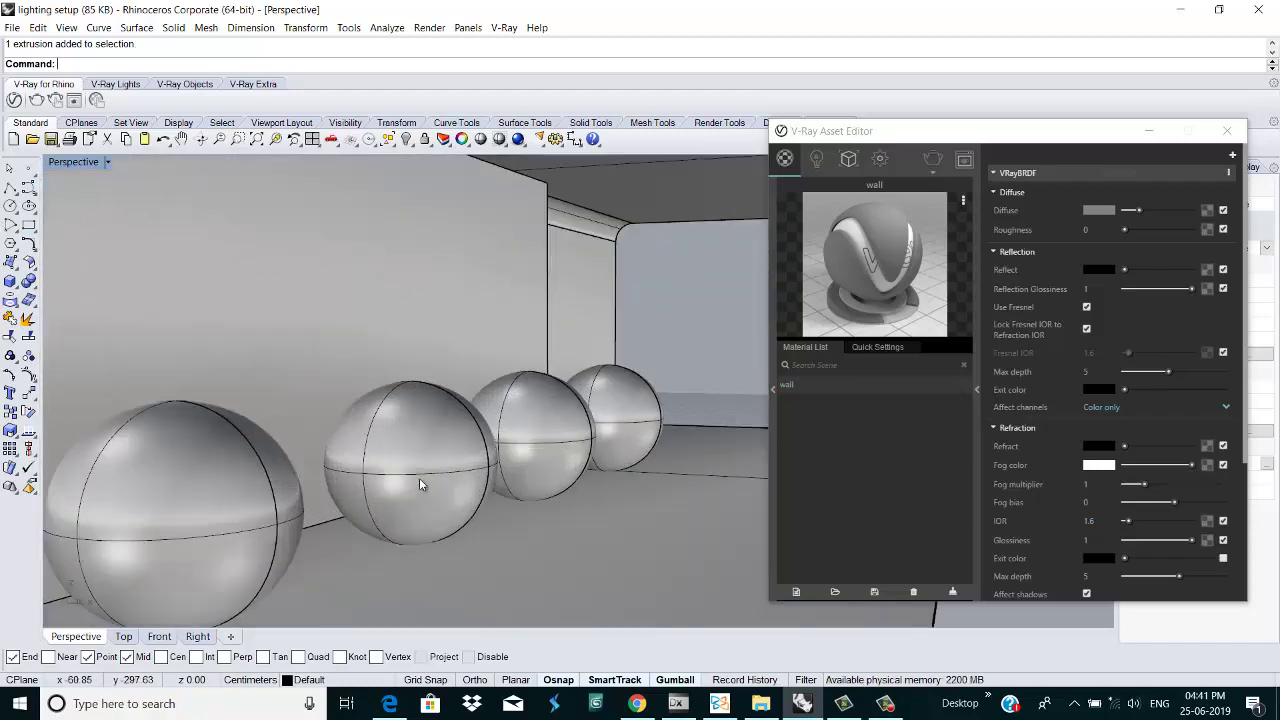
pyautogui.scroll(-3, 420, 485)
pyautogui.moveTo(420, 485); pyautogui.dragTo(645, 383, button='right')
pyautogui.scroll(2, 546, 422)
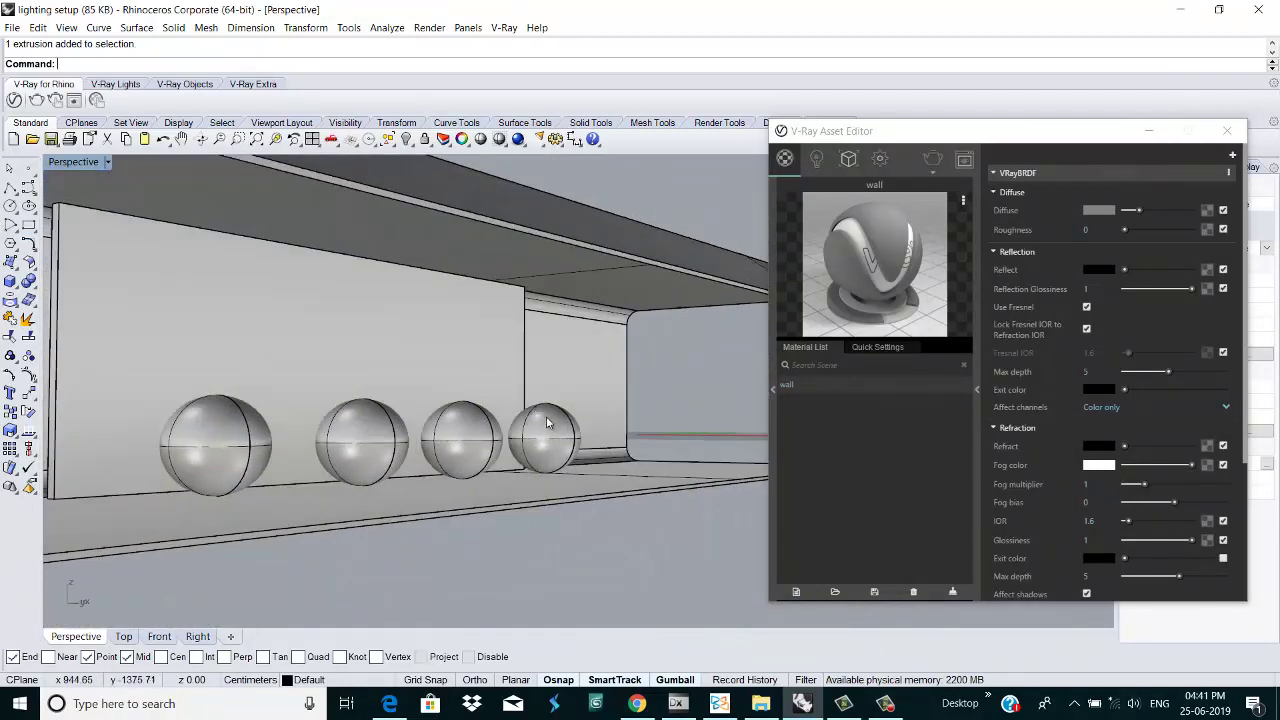
pyautogui.middleClick(546, 422)
pyautogui.moveTo(546, 422); pyautogui.dragTo(255, 180, button='right')
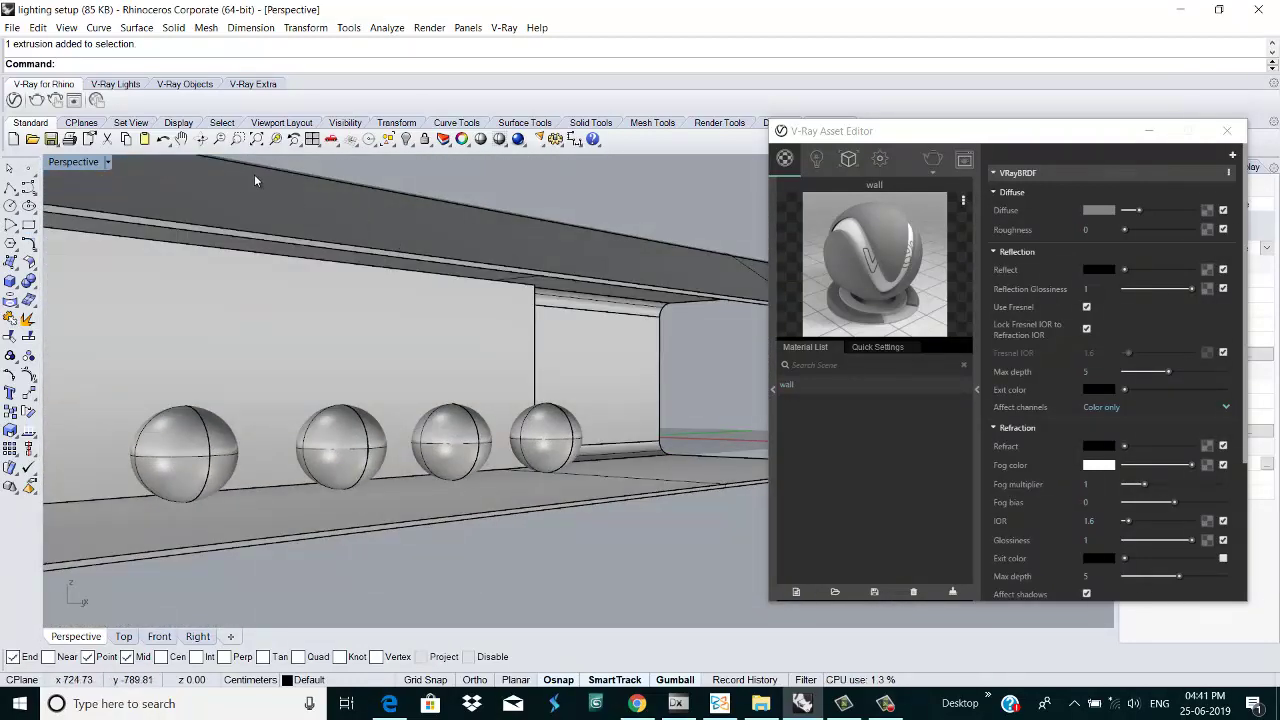
pyautogui.click(182, 139)
pyautogui.middleClick(466, 434)
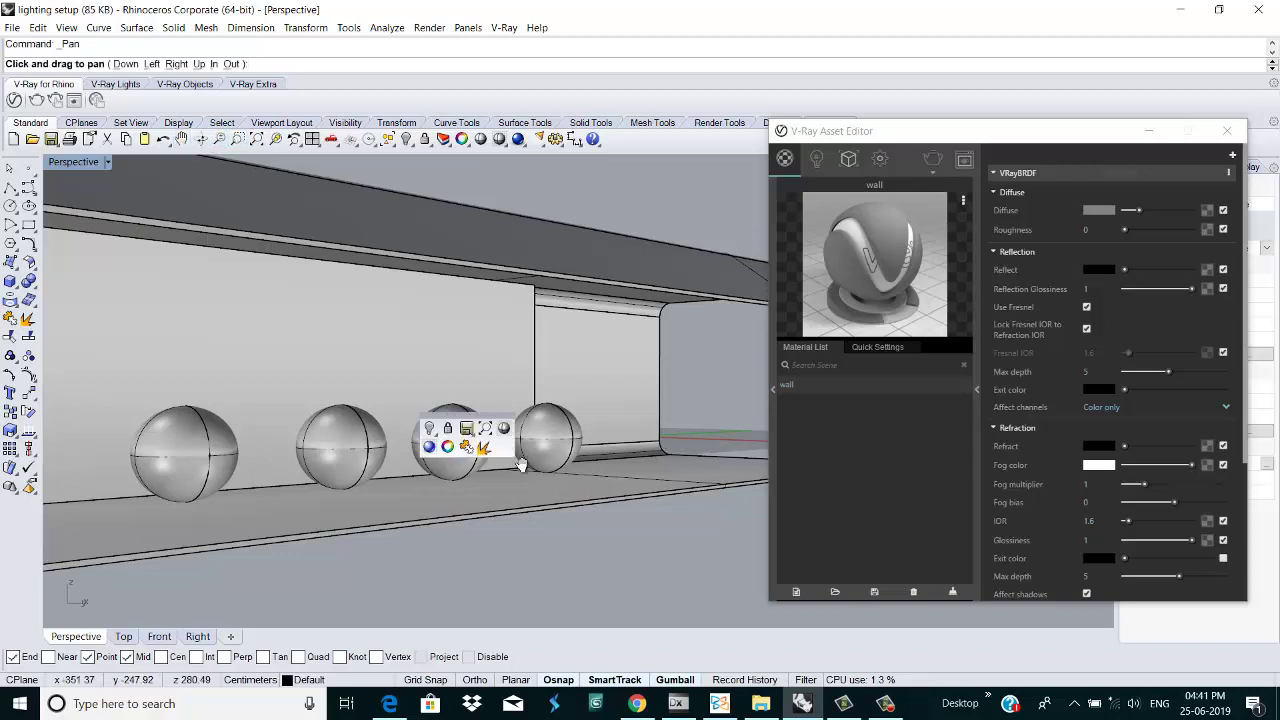
pyautogui.middleClick(616, 428)
pyautogui.moveTo(582, 487); pyautogui.dragTo(385, 507, button='right')
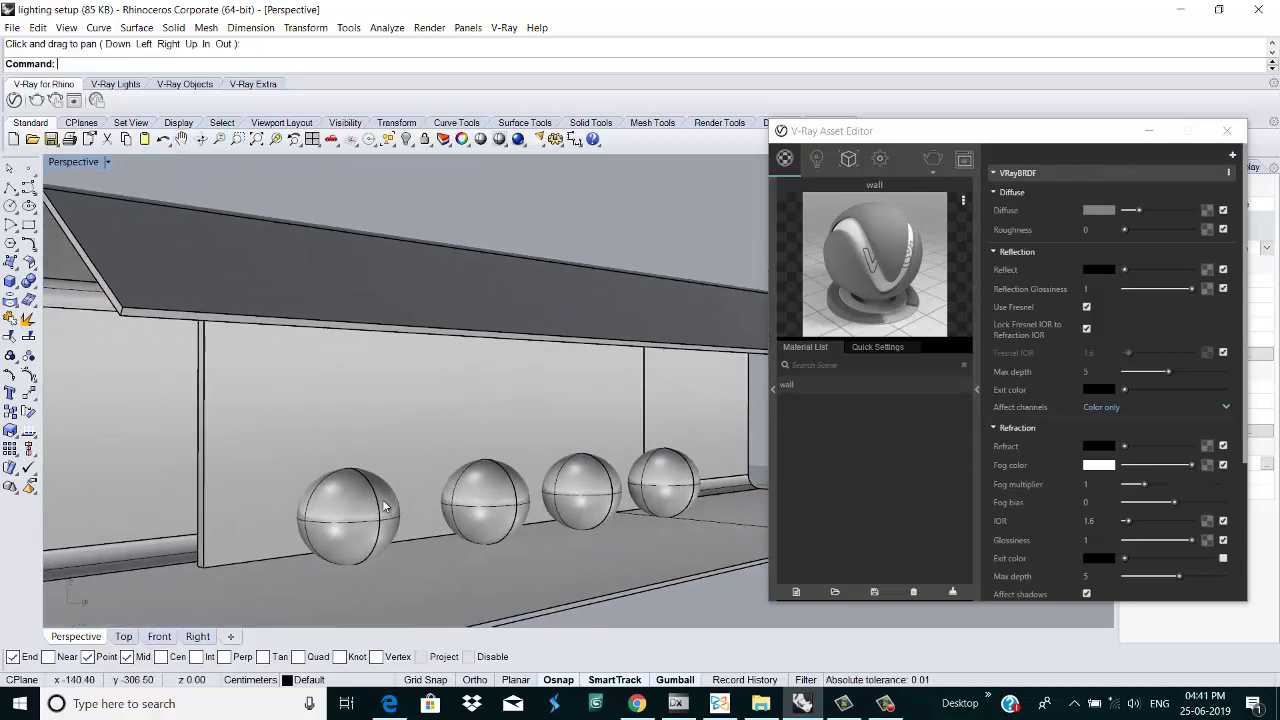
pyautogui.scroll(2, 385, 507)
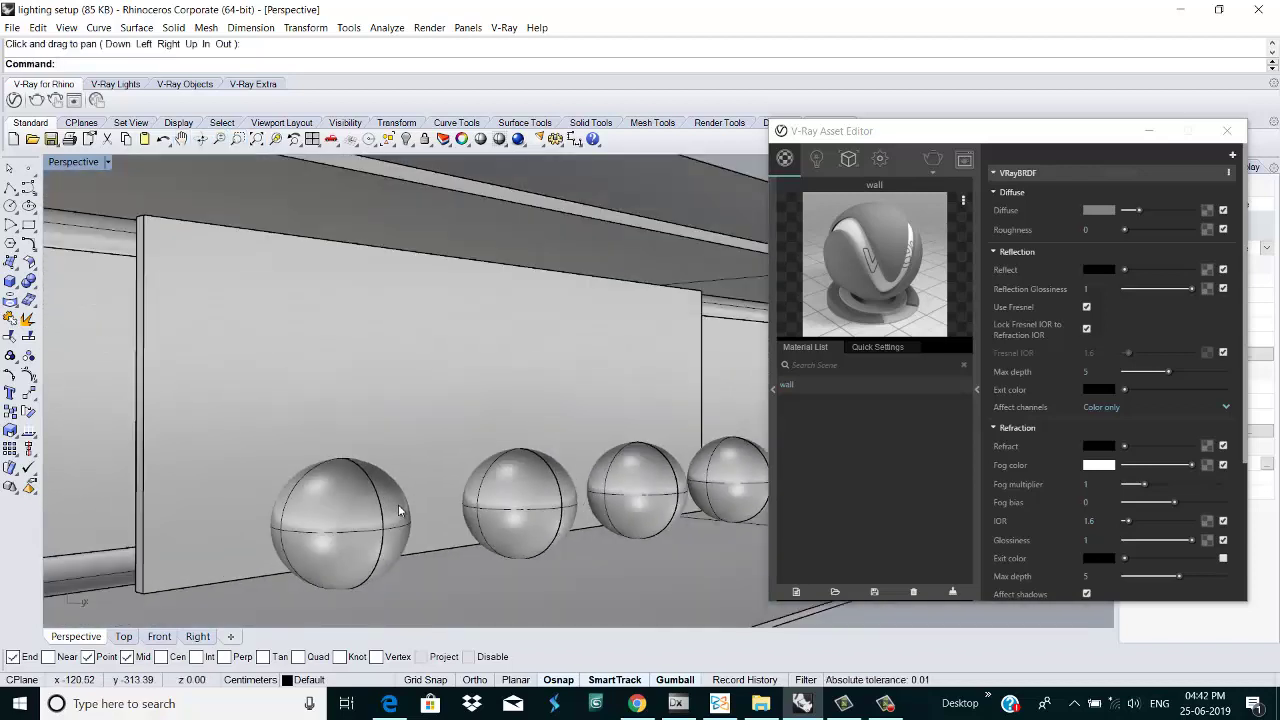
# Step: Add a Generic material named "mirro" with Reflect raised to full white and Use Fresnel turned off
pyautogui.click(843, 473)
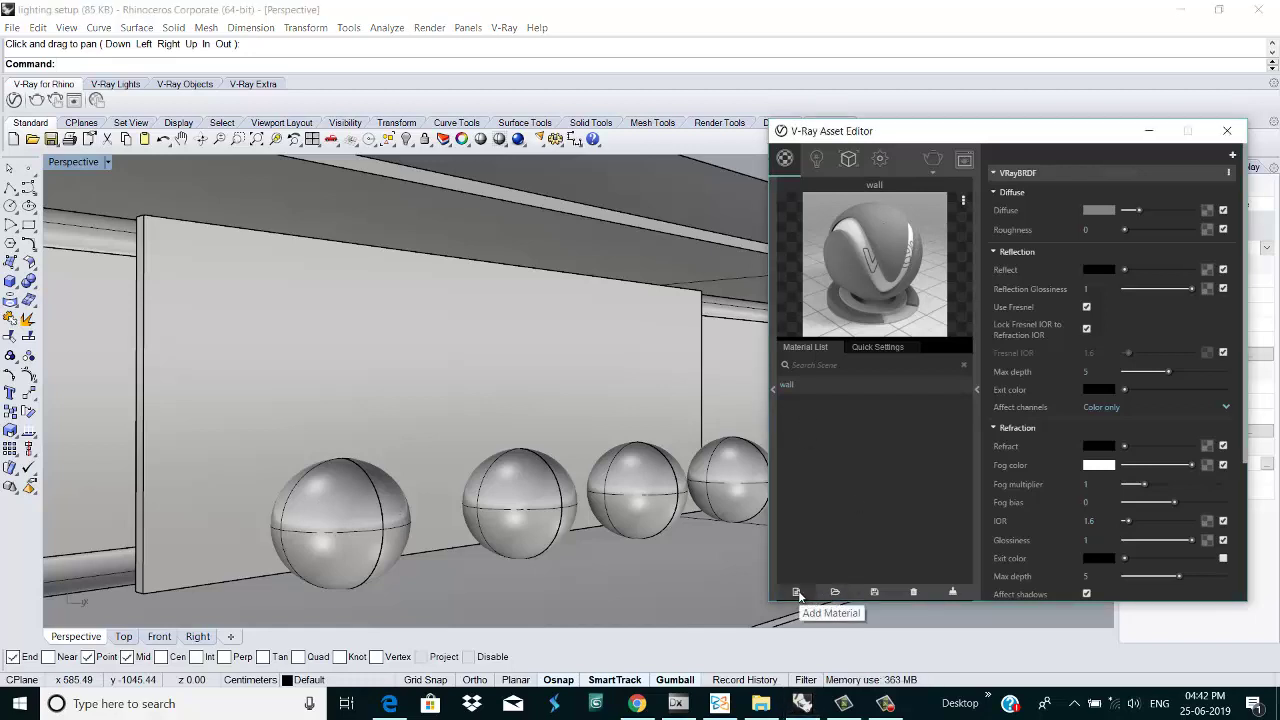
pyautogui.click(798, 594)
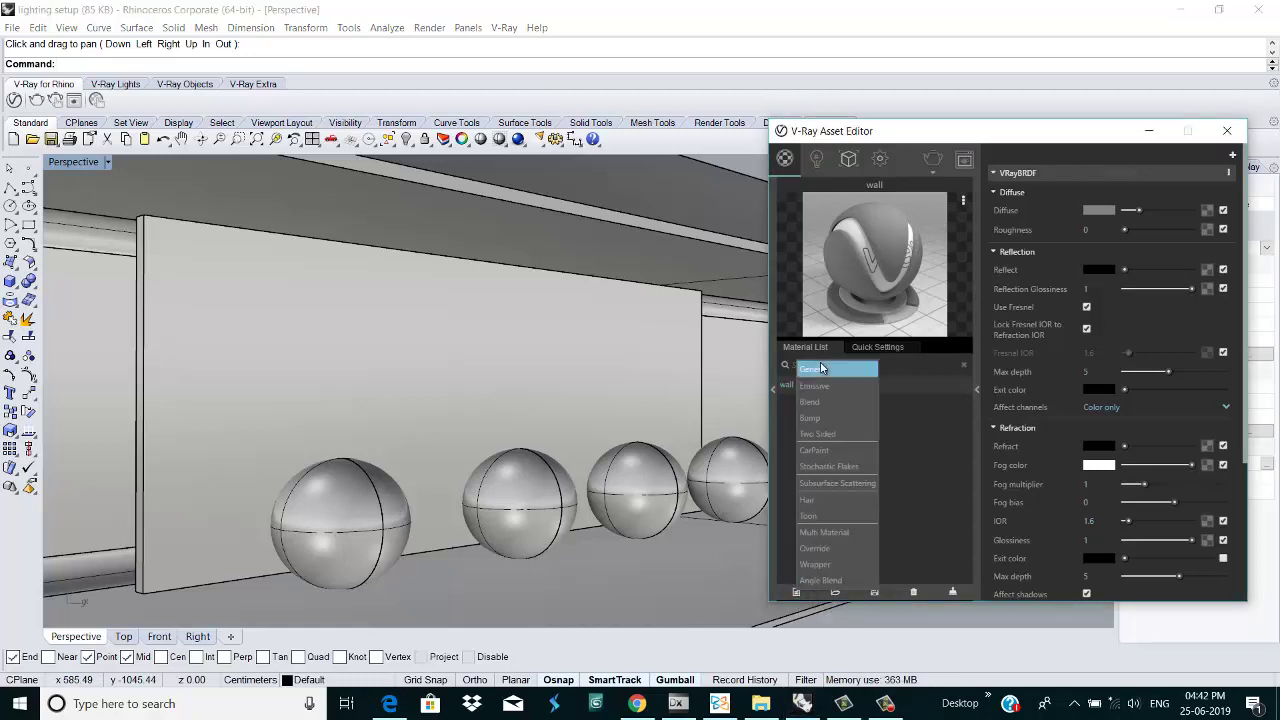
pyautogui.click(815, 366)
pyautogui.click(814, 386)
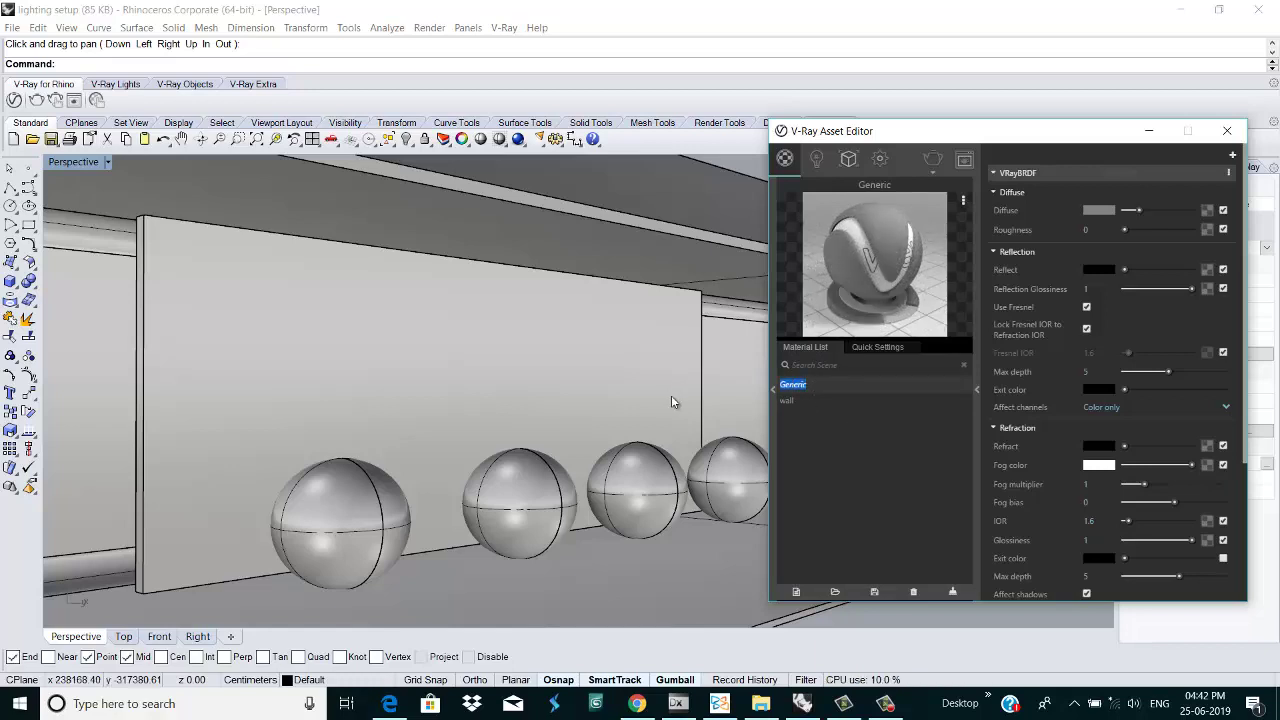
pyautogui.write('mirro')
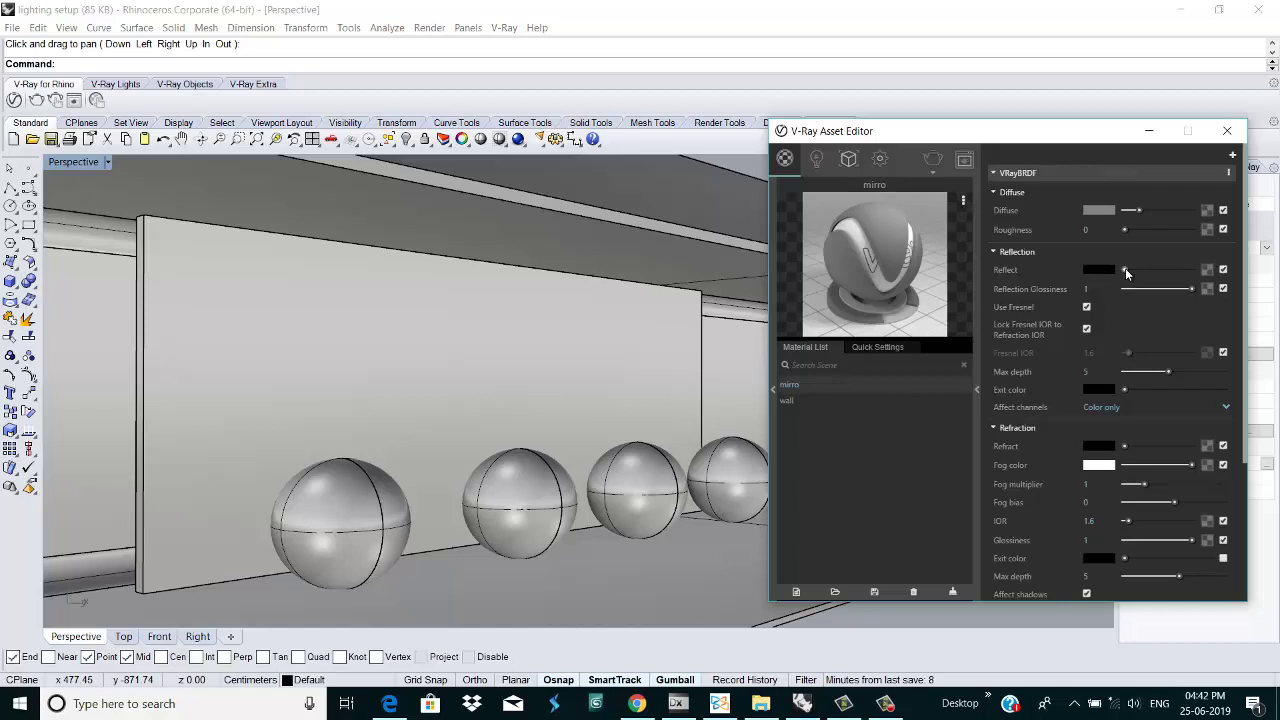
pyautogui.moveTo(1124, 269); pyautogui.dragTo(1199, 278)
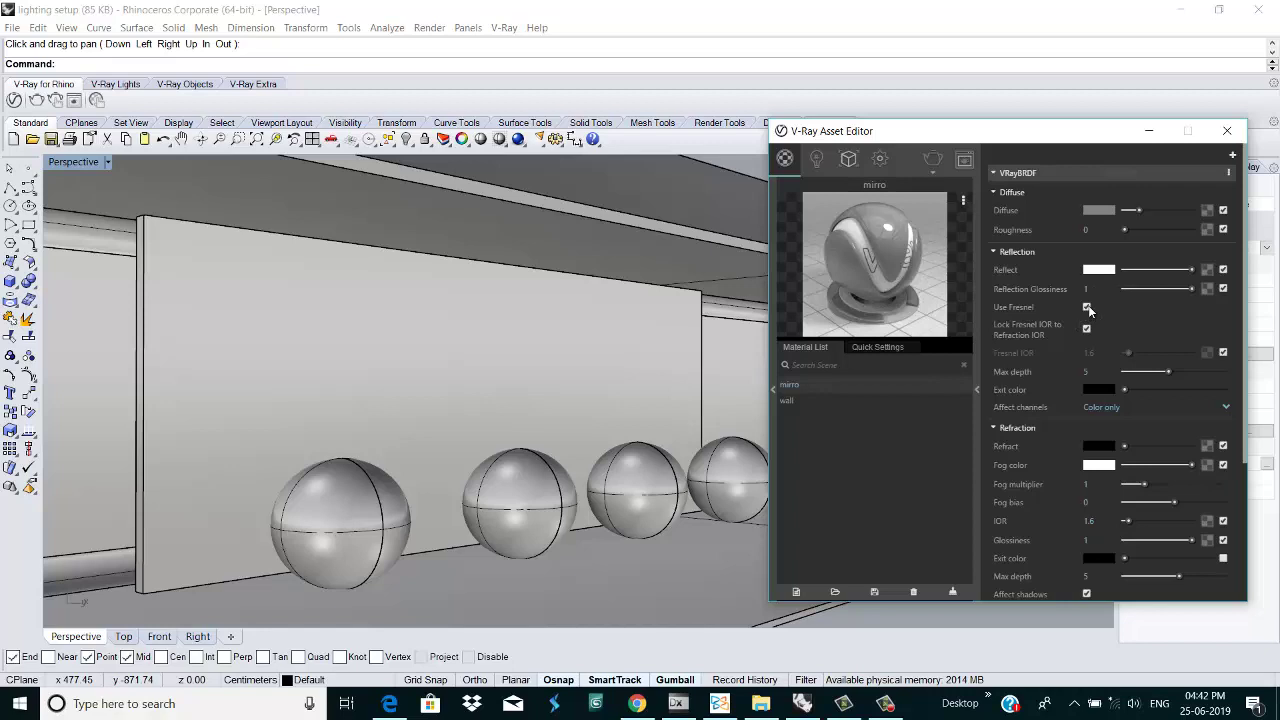
pyautogui.click(1087, 307)
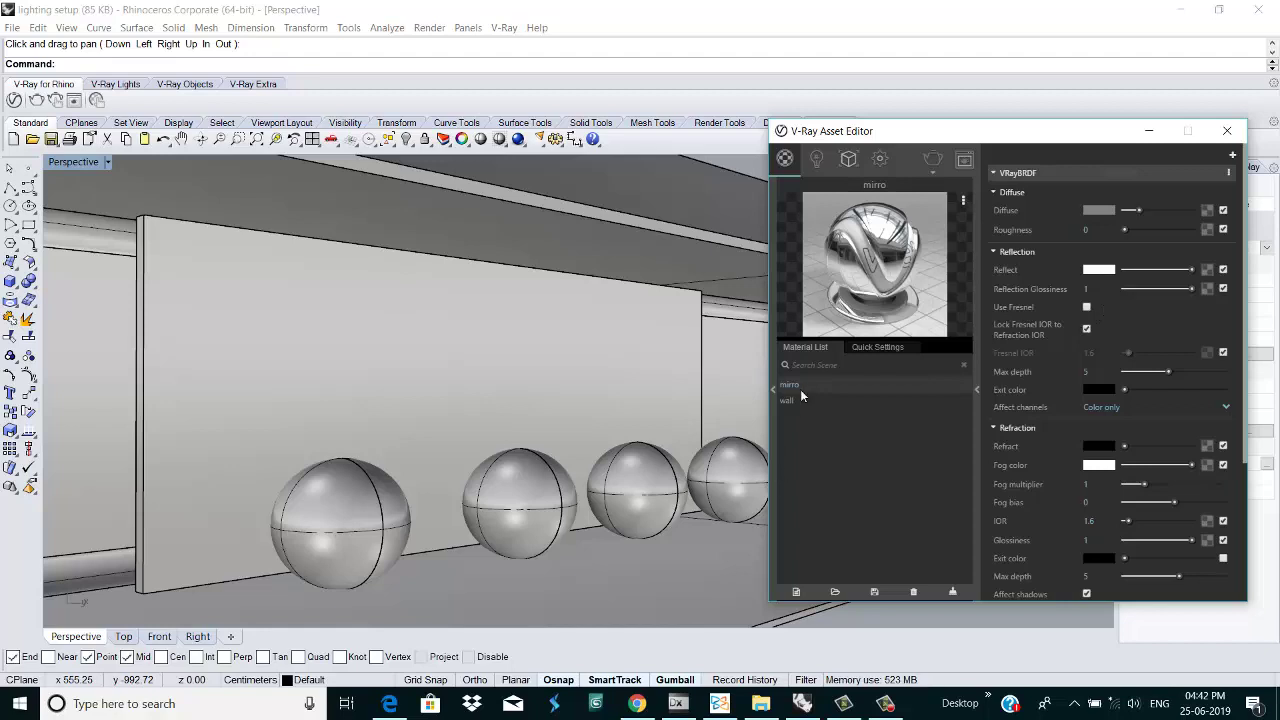
# Step: Apply the mirro material to the flat upright panel behind the spheres and deselect it
pyautogui.click(531, 374)
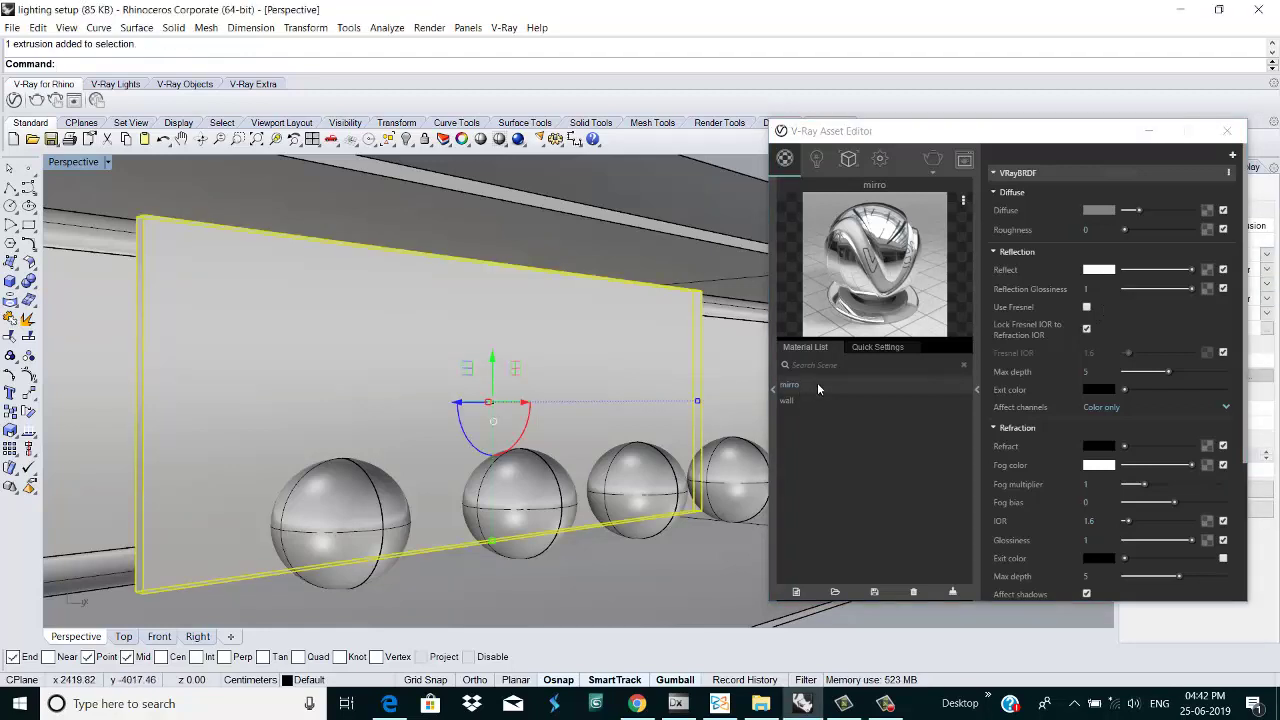
pyautogui.rightClick(817, 384)
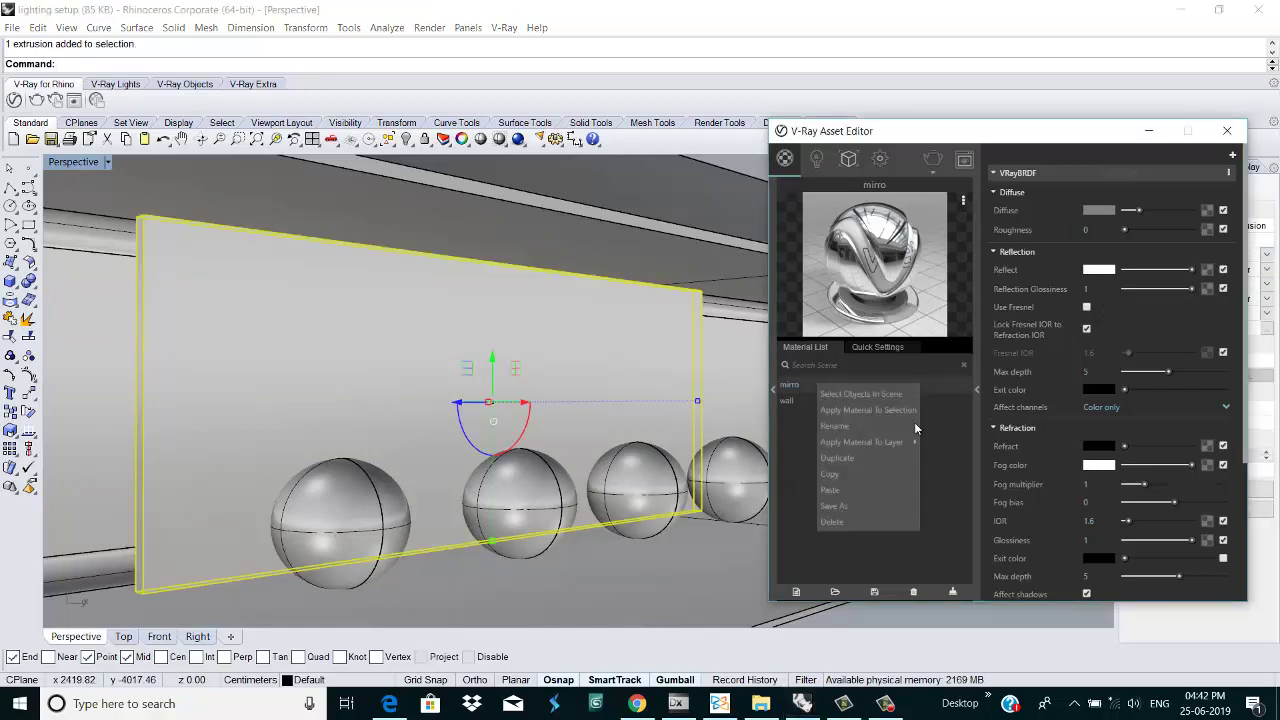
pyautogui.click(861, 406)
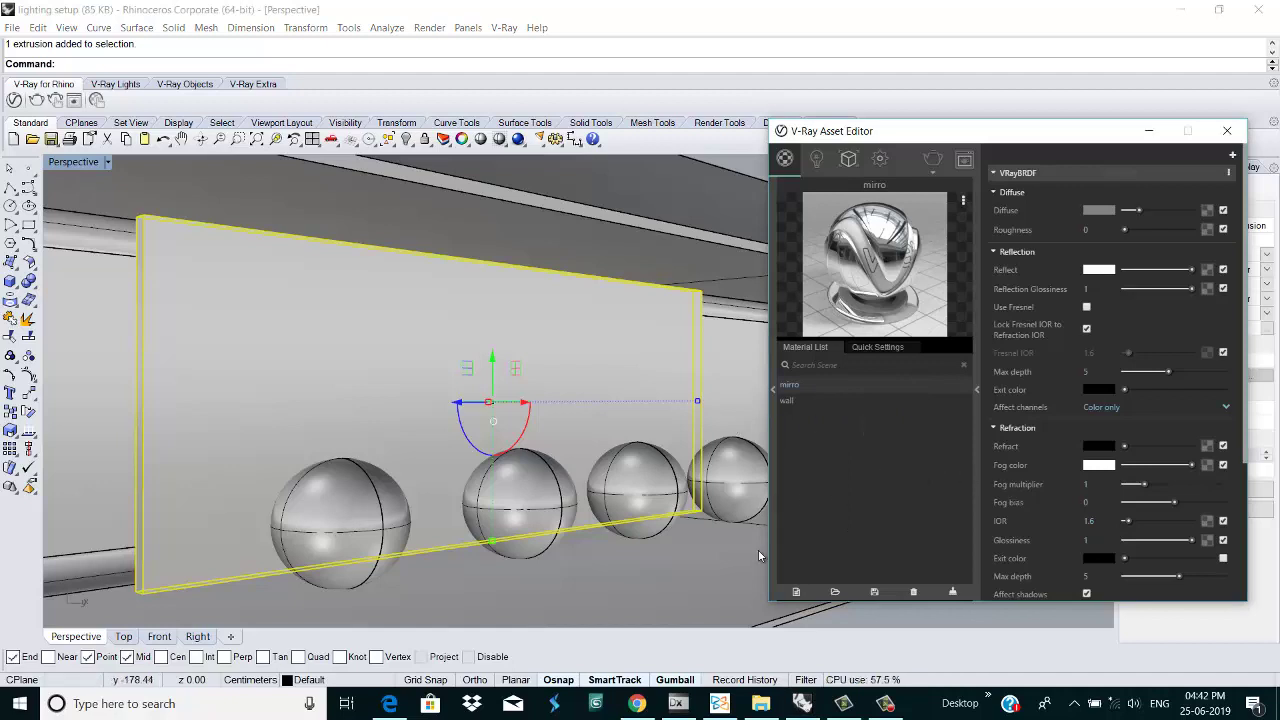
pyautogui.click(939, 613)
# Step: Frame the spheres in front of the mirror panel and start a V-Ray render of the Perspective view
pyautogui.scroll(-3, 653, 398)
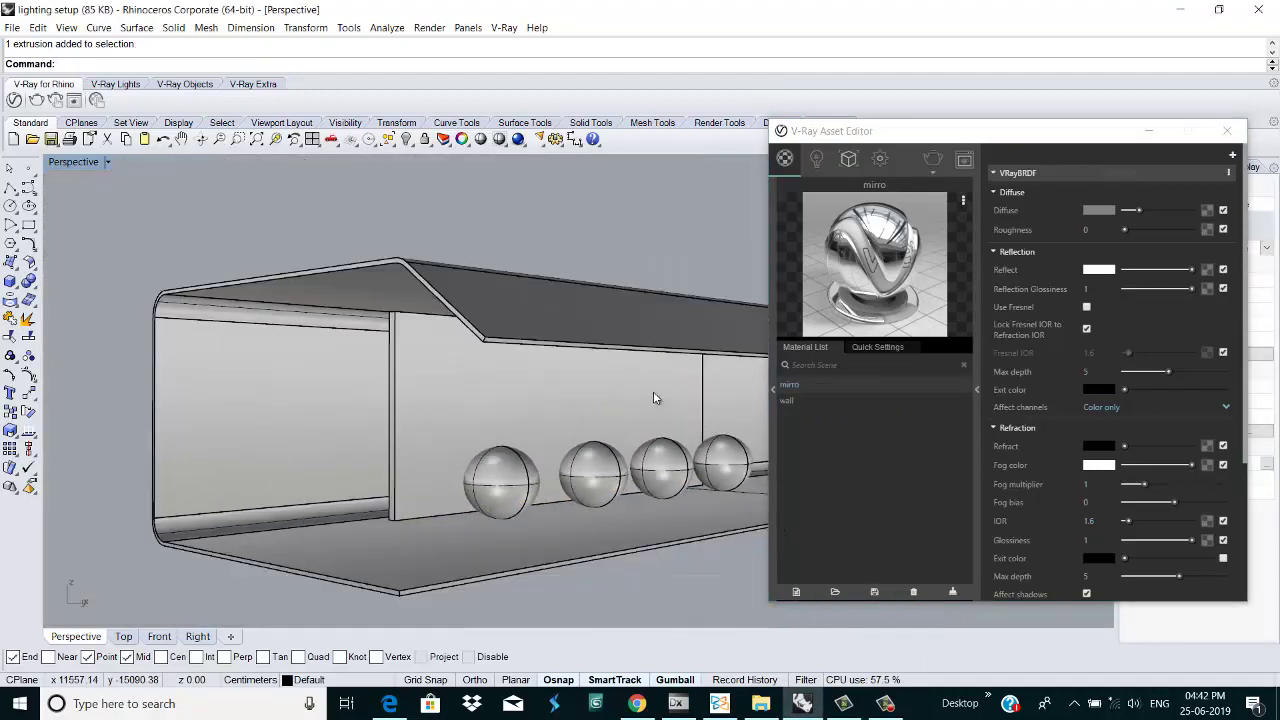
pyautogui.scroll(5, 653, 398)
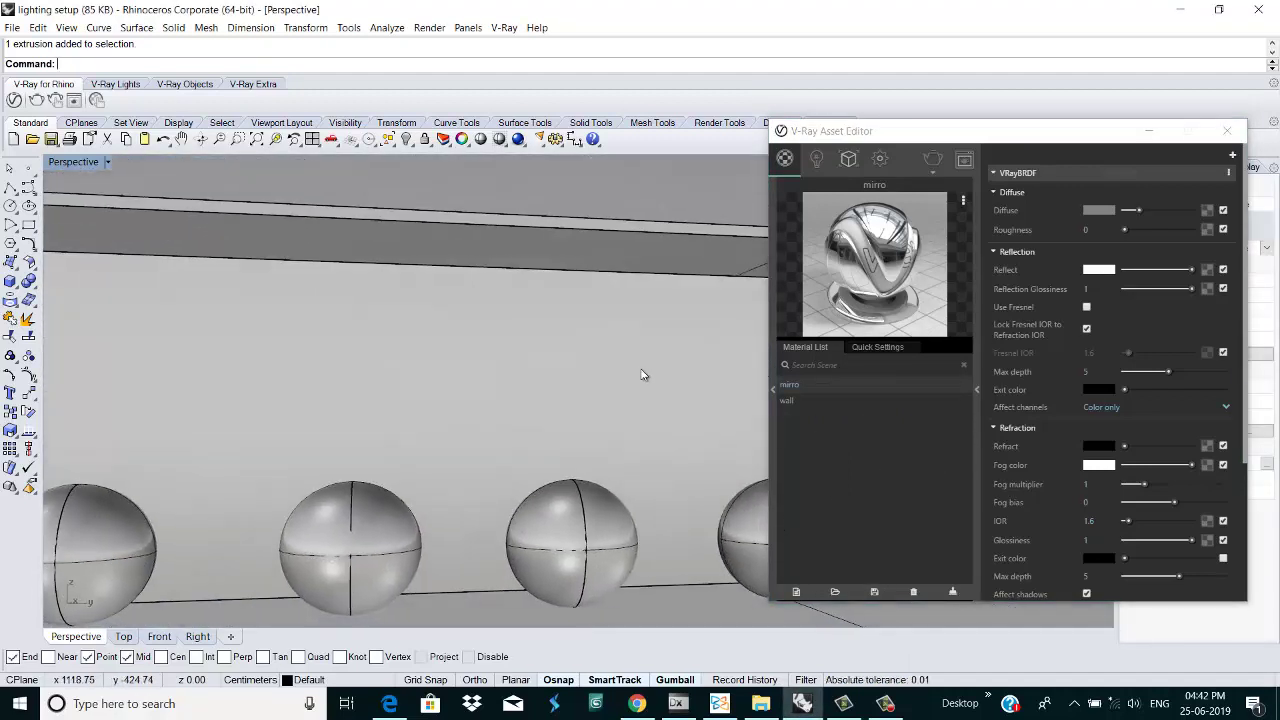
pyautogui.middleClick(643, 375)
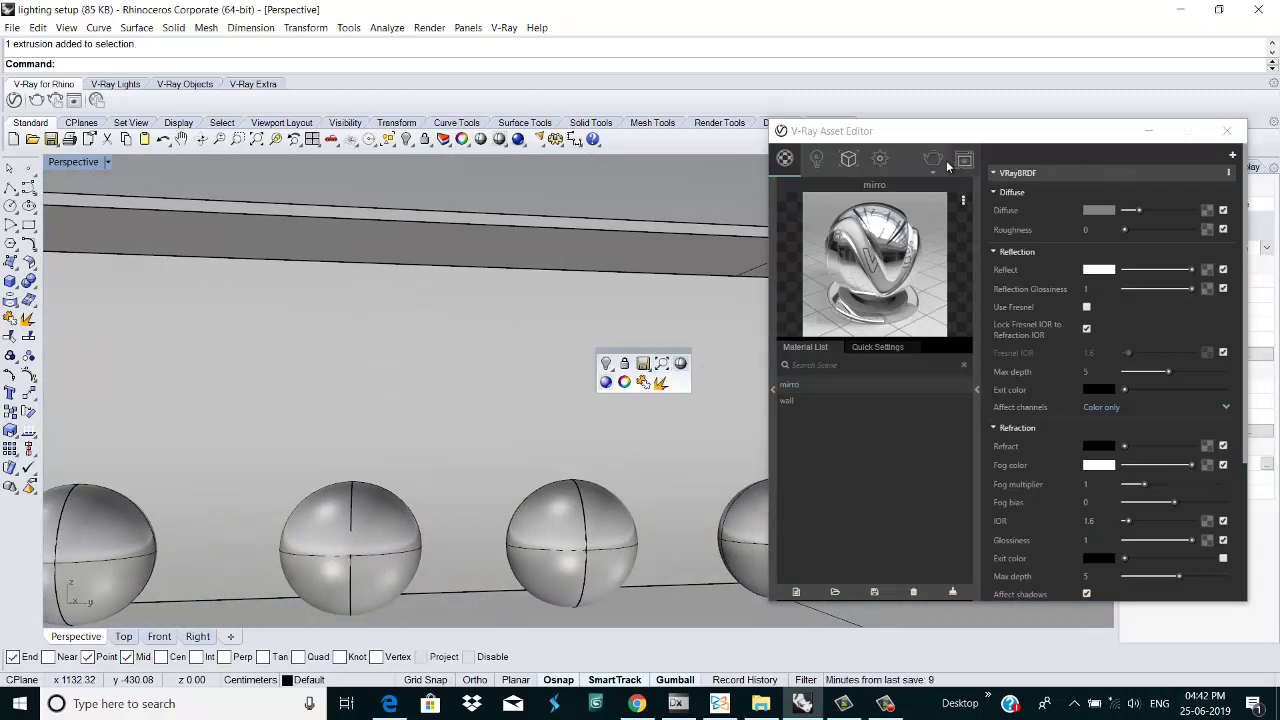
pyautogui.scroll(-3, 570, 400)
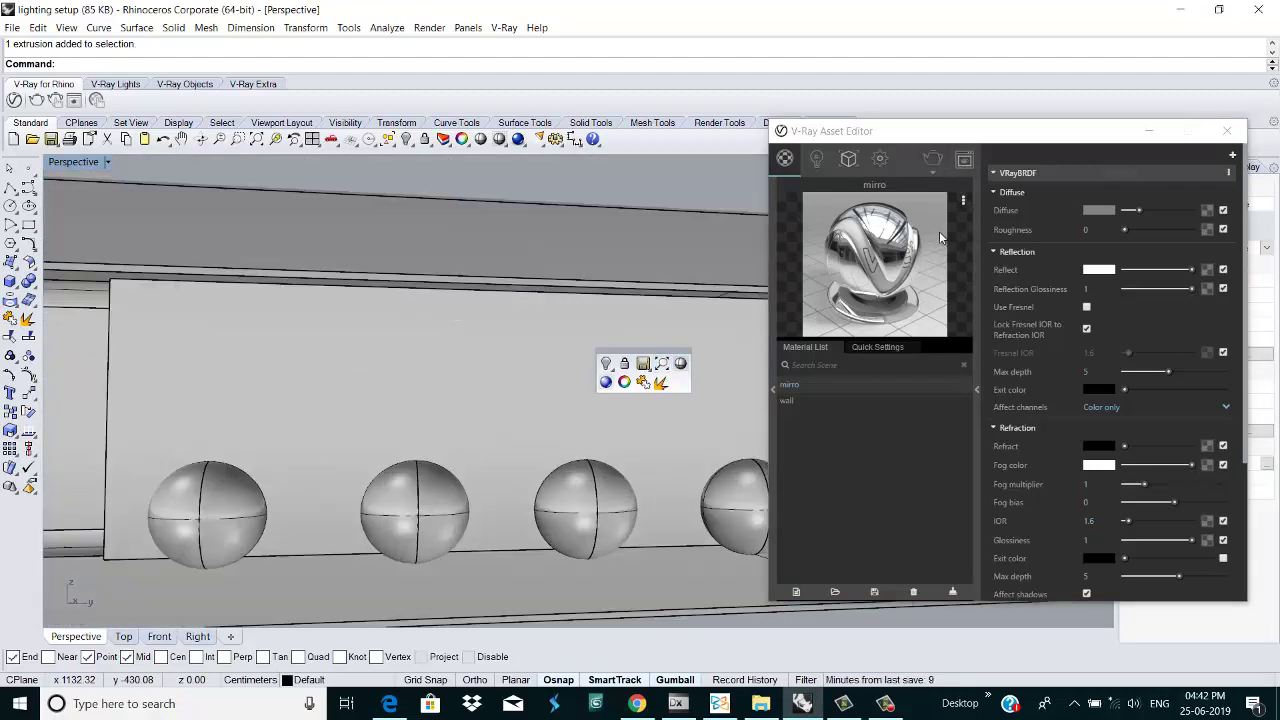
pyautogui.click(937, 160)
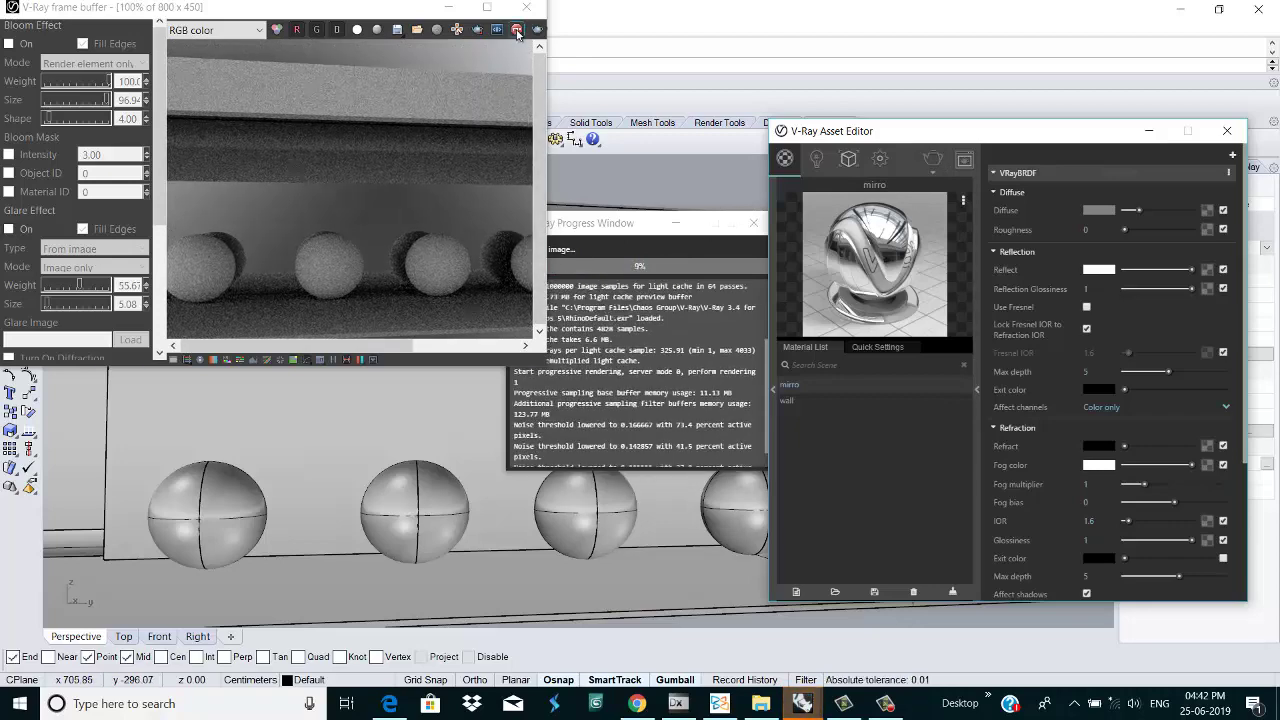
# Step: Stop the running V-Ray render, close its progress window, and reframe the Perspective view closer to the spheres and mirror panel
pyautogui.click(517, 31)
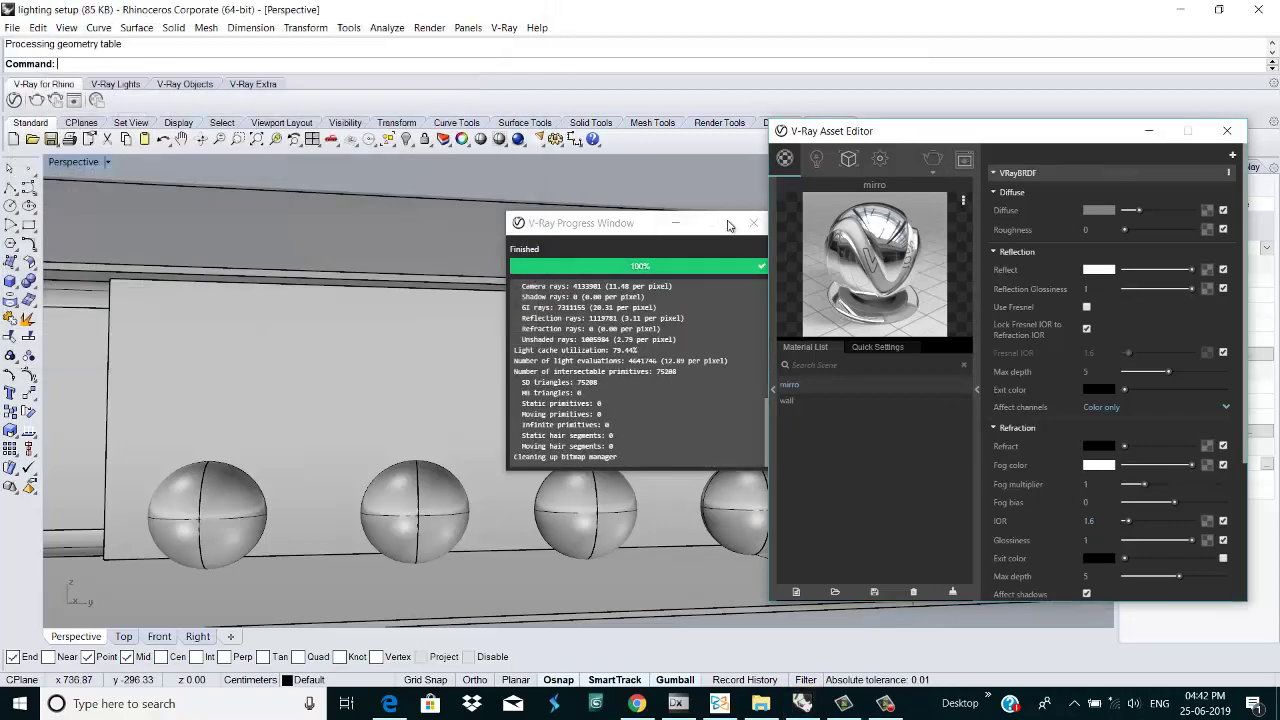
pyautogui.click(753, 222)
pyautogui.scroll(2, 329, 374)
pyautogui.moveTo(369, 398); pyautogui.dragTo(437, 398, button='right')
pyautogui.middleClick(469, 392)
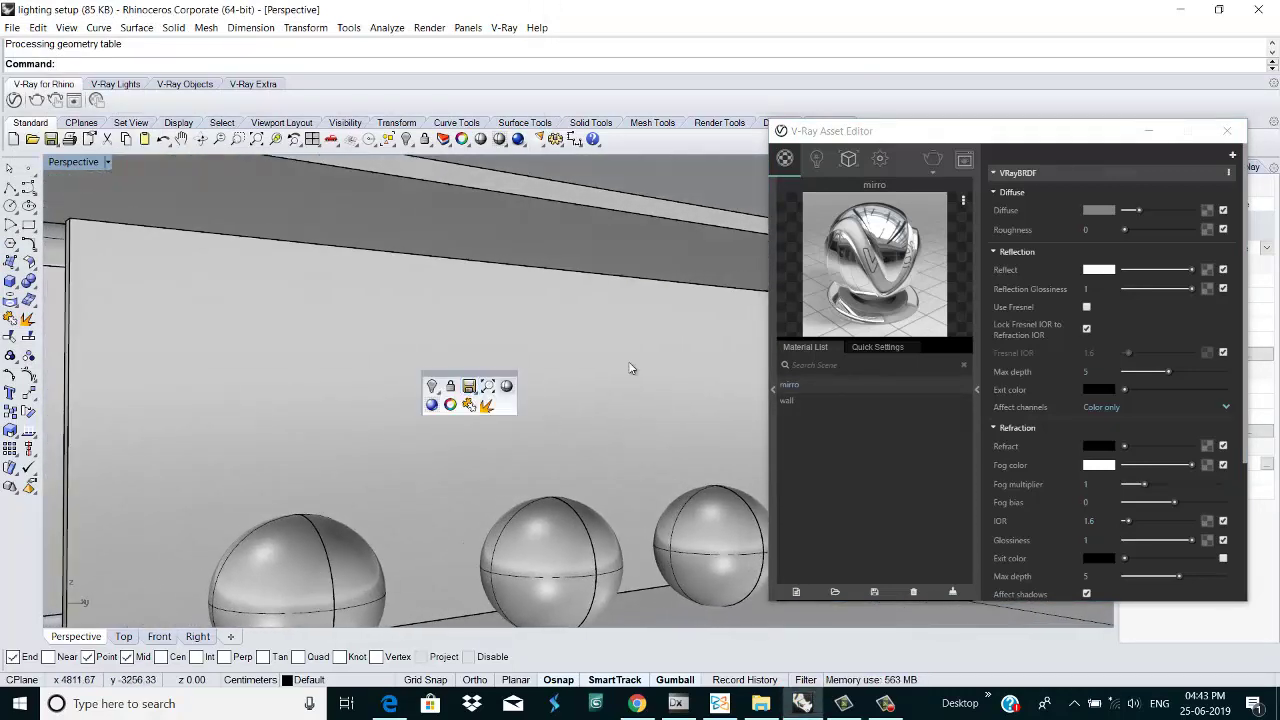
pyautogui.click(179, 141)
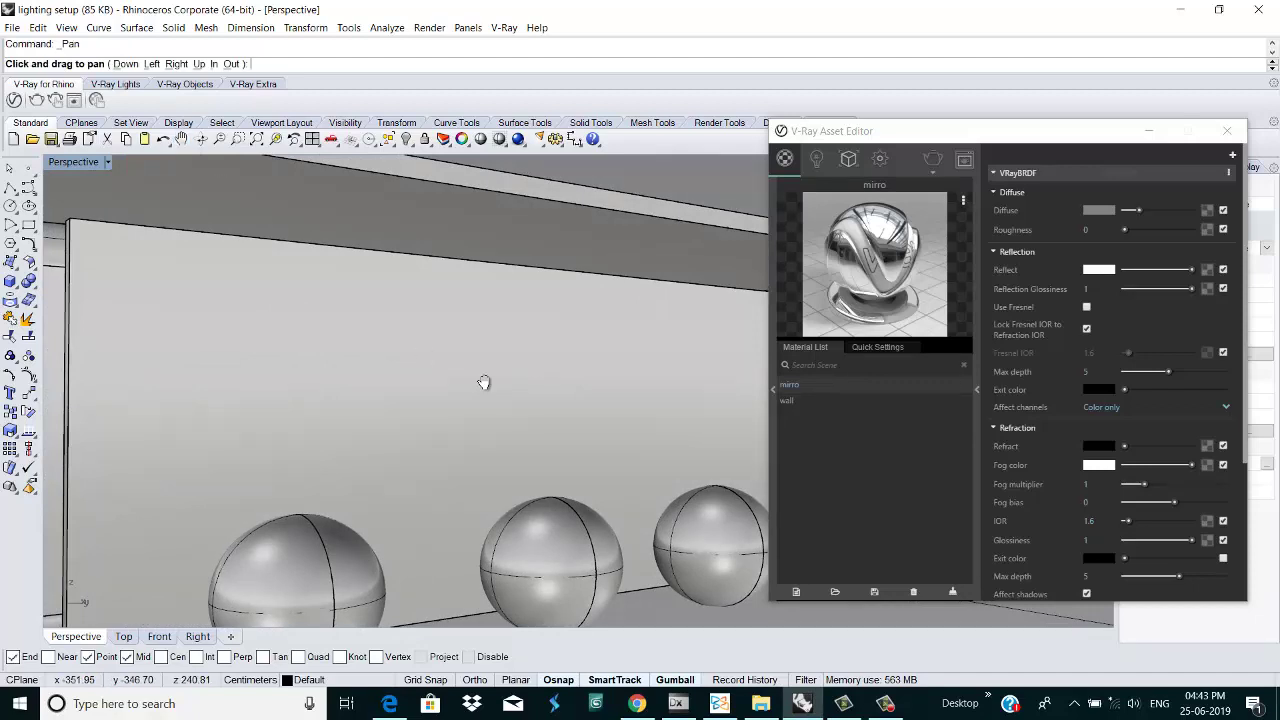
pyautogui.middleClick(488, 381)
pyautogui.moveTo(660, 381); pyautogui.dragTo(630, 302)
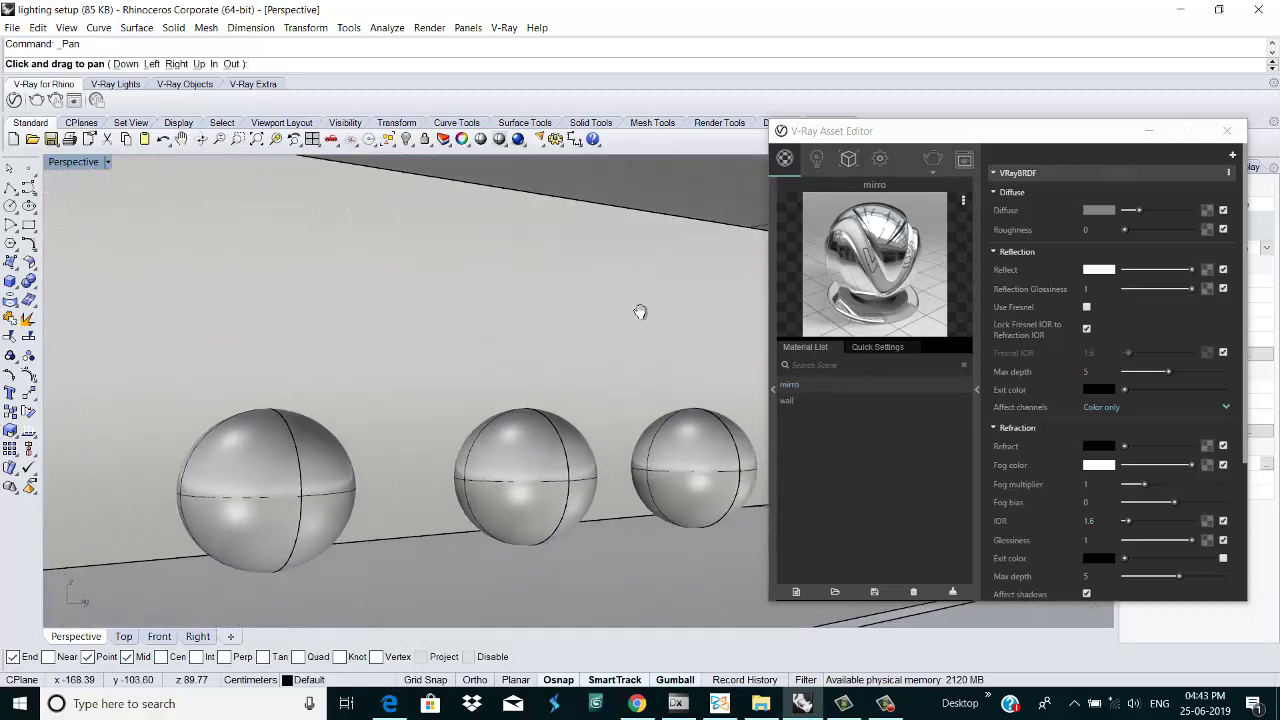
pyautogui.press('Return')
pyautogui.moveTo(617, 530); pyautogui.dragTo(572, 532, button='right')
# Step: Select all four spheres and move them together along the X axis, away from the mirror panel
pyautogui.click(358, 543)
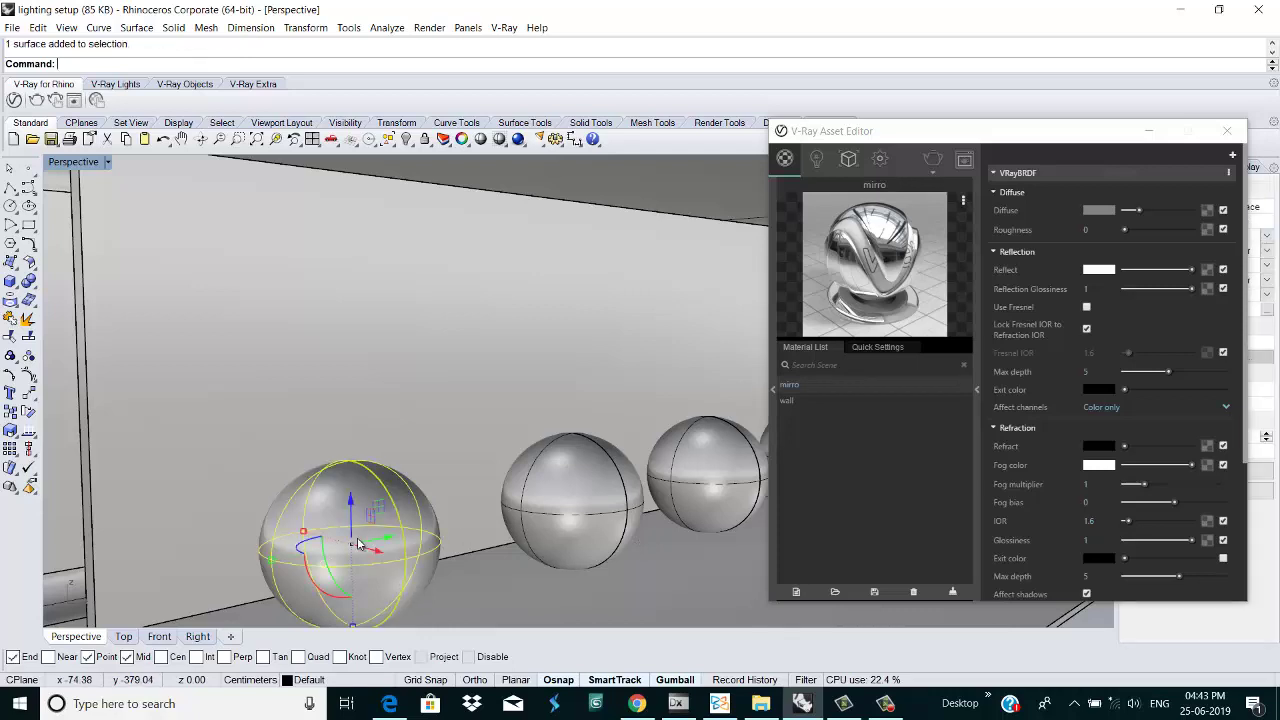
pyautogui.keyDown('shift'); pyautogui.click(601, 492); pyautogui.keyUp('shift')
pyautogui.keyDown('shift'); pyautogui.click(689, 487); pyautogui.keyUp('shift')
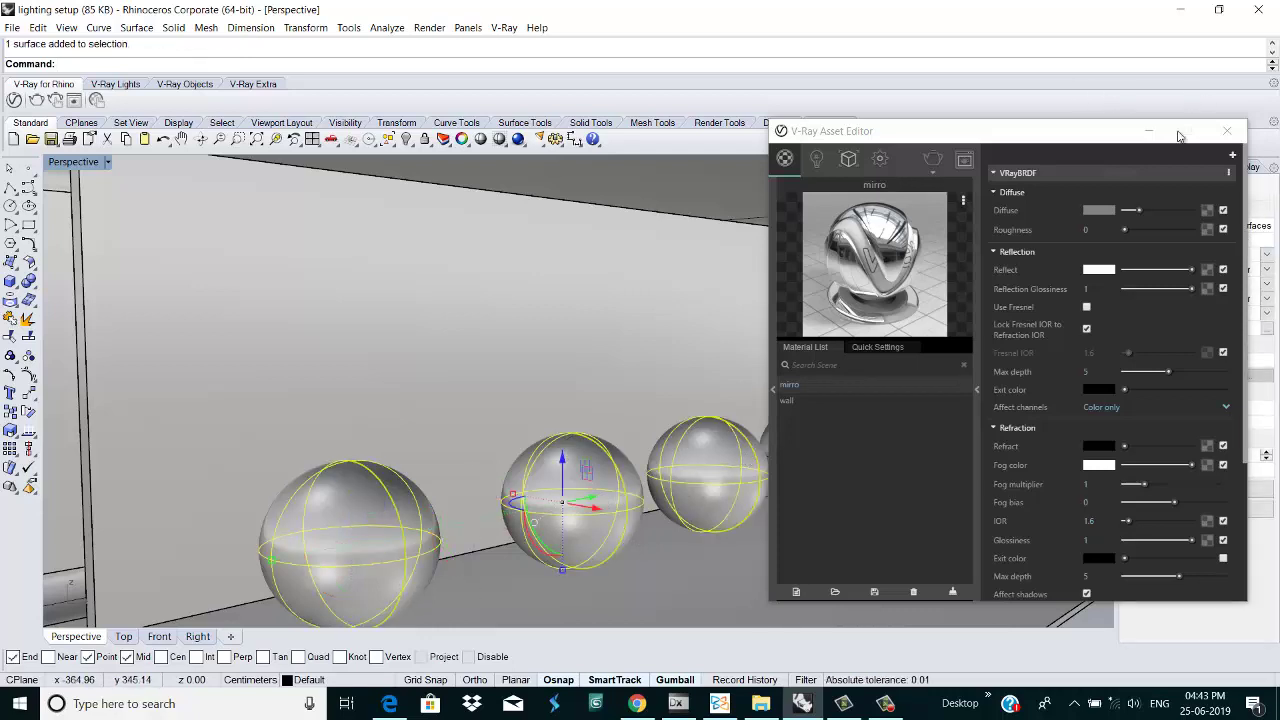
pyautogui.click(1150, 131)
pyautogui.keyDown('shift'); pyautogui.click(868, 467); pyautogui.keyUp('shift')
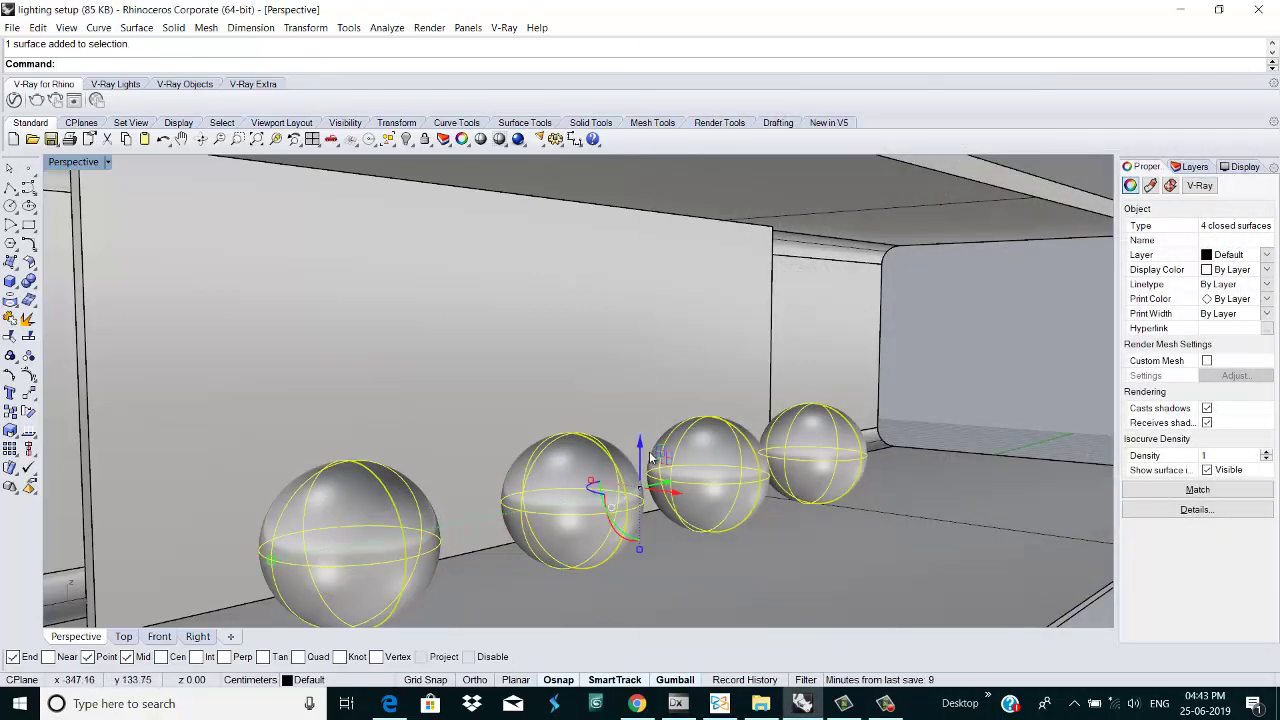
pyautogui.moveTo(668, 493); pyautogui.dragTo(733, 493)
# Step: Render the Perspective view of the repositioned spheres with V-Ray, and put the progress and frame buffer windows away when it finishes
pyautogui.scroll(-2, 810, 408)
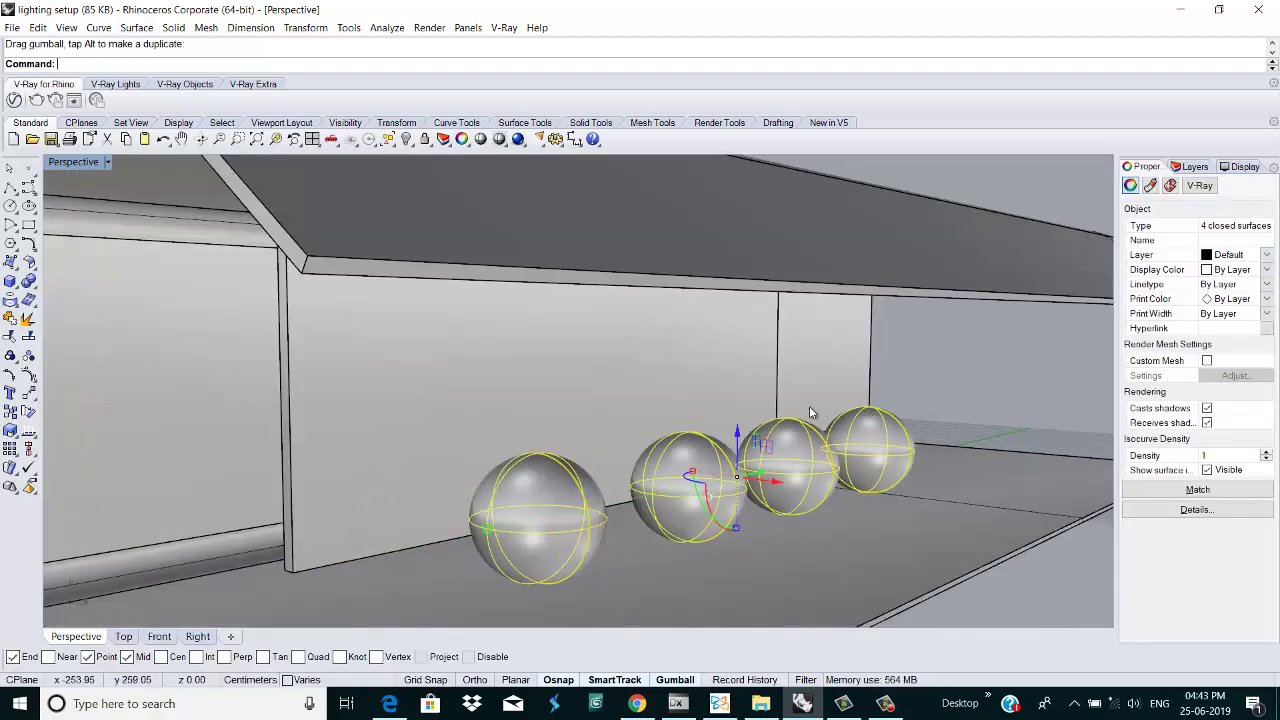
pyautogui.scroll(2, 810, 412)
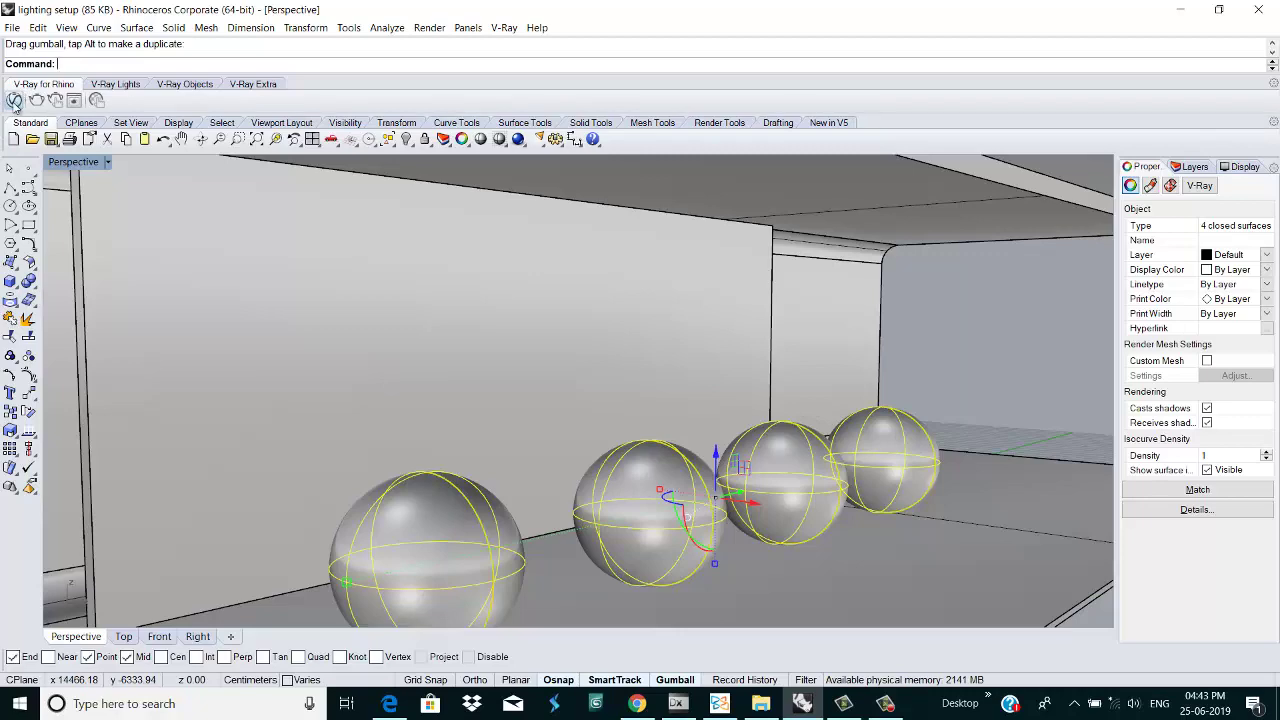
pyautogui.click(14, 100)
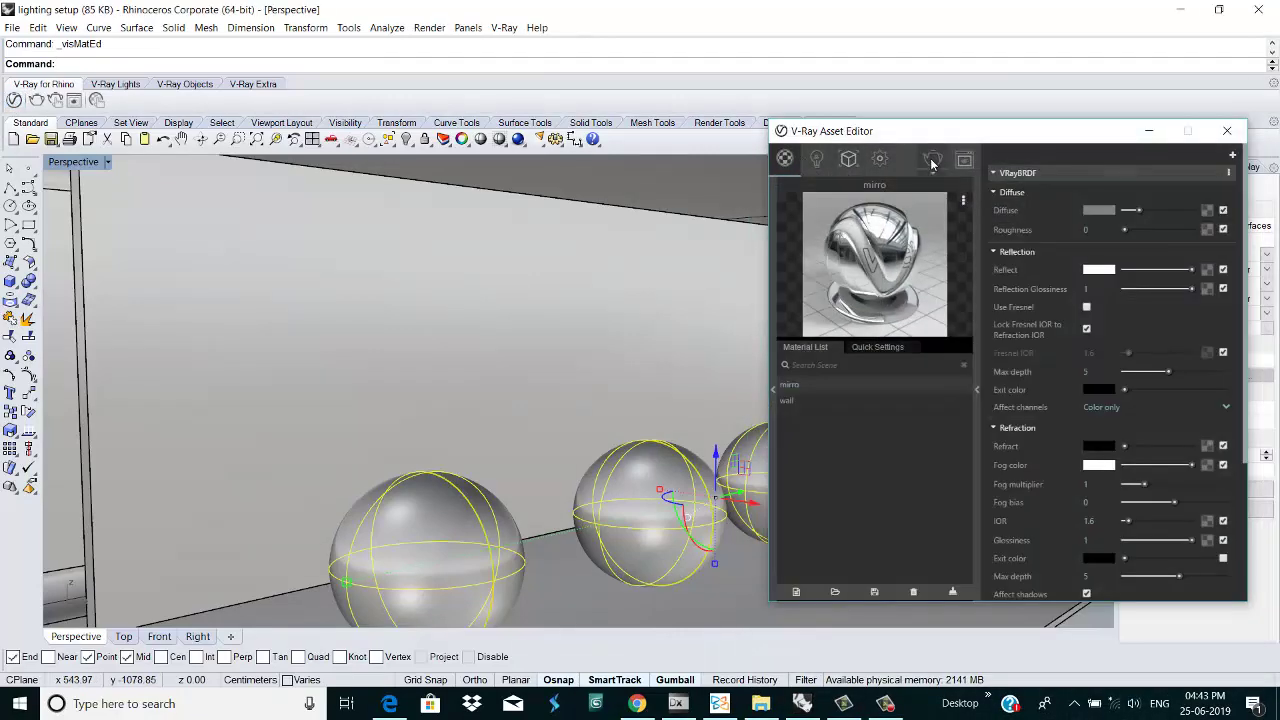
pyautogui.click(931, 160)
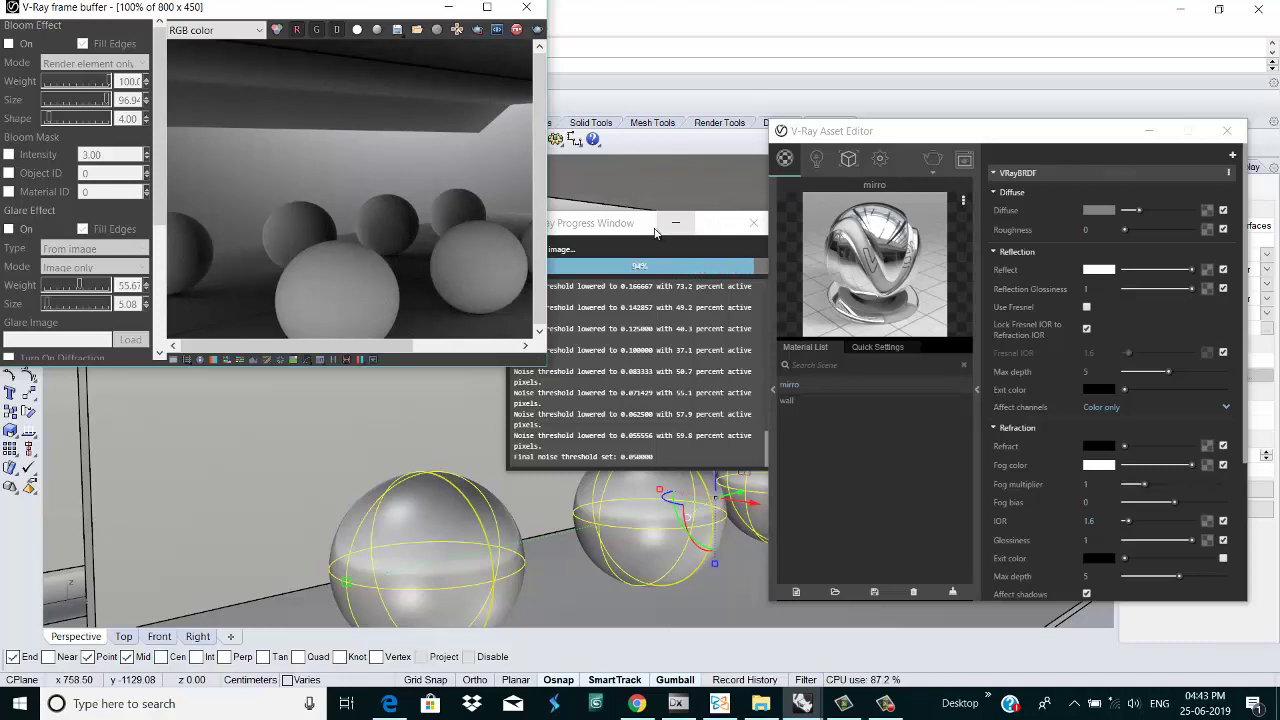
pyautogui.moveTo(648, 225); pyautogui.dragTo(614, 224)
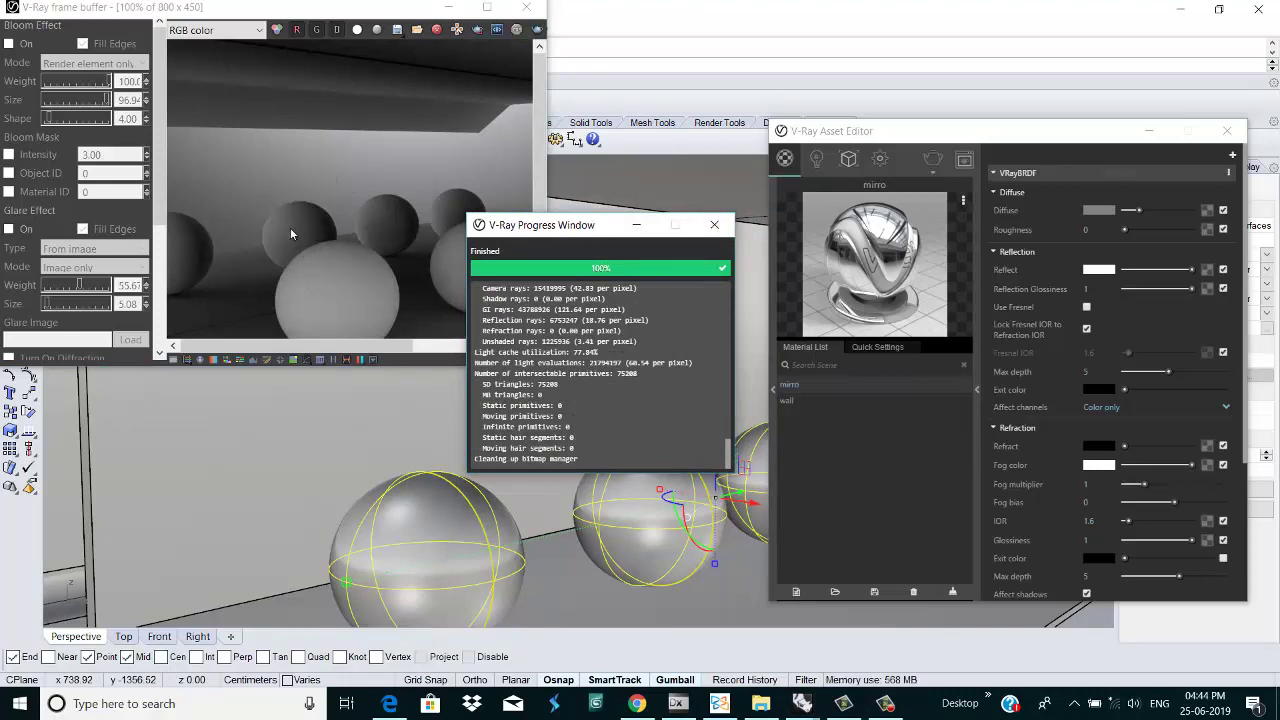
pyautogui.click(714, 227)
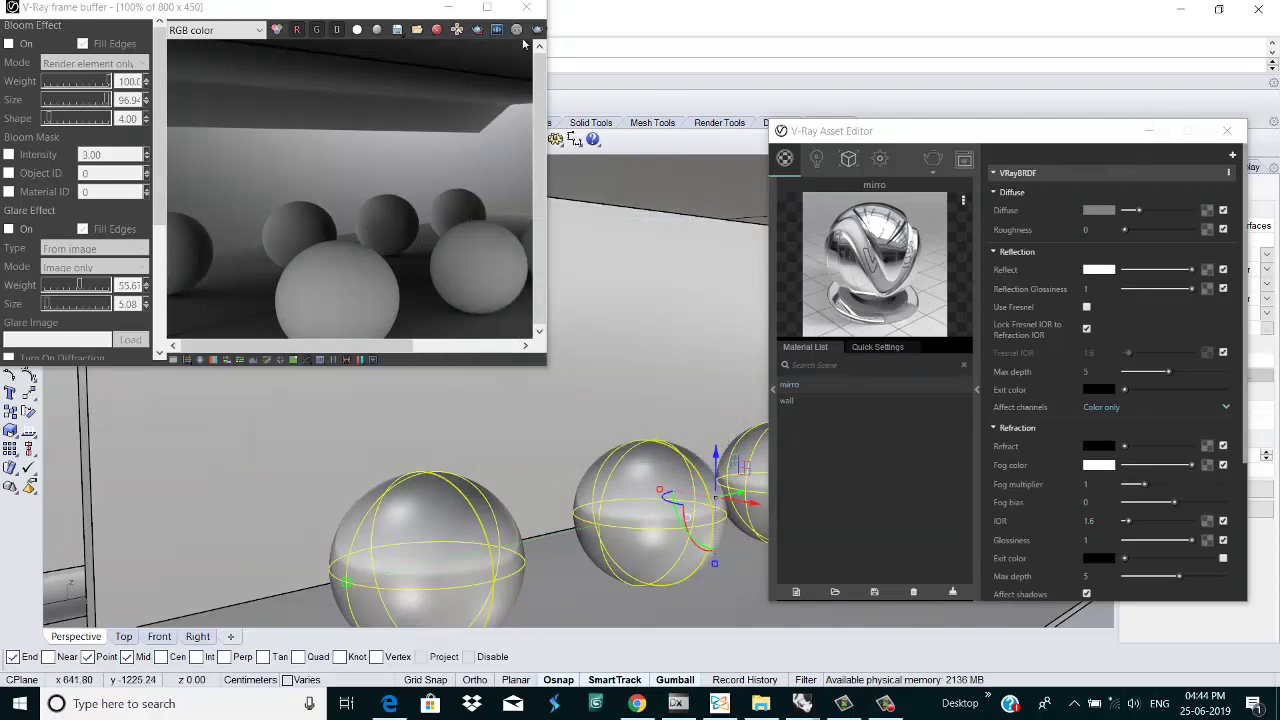
pyautogui.click(448, 7)
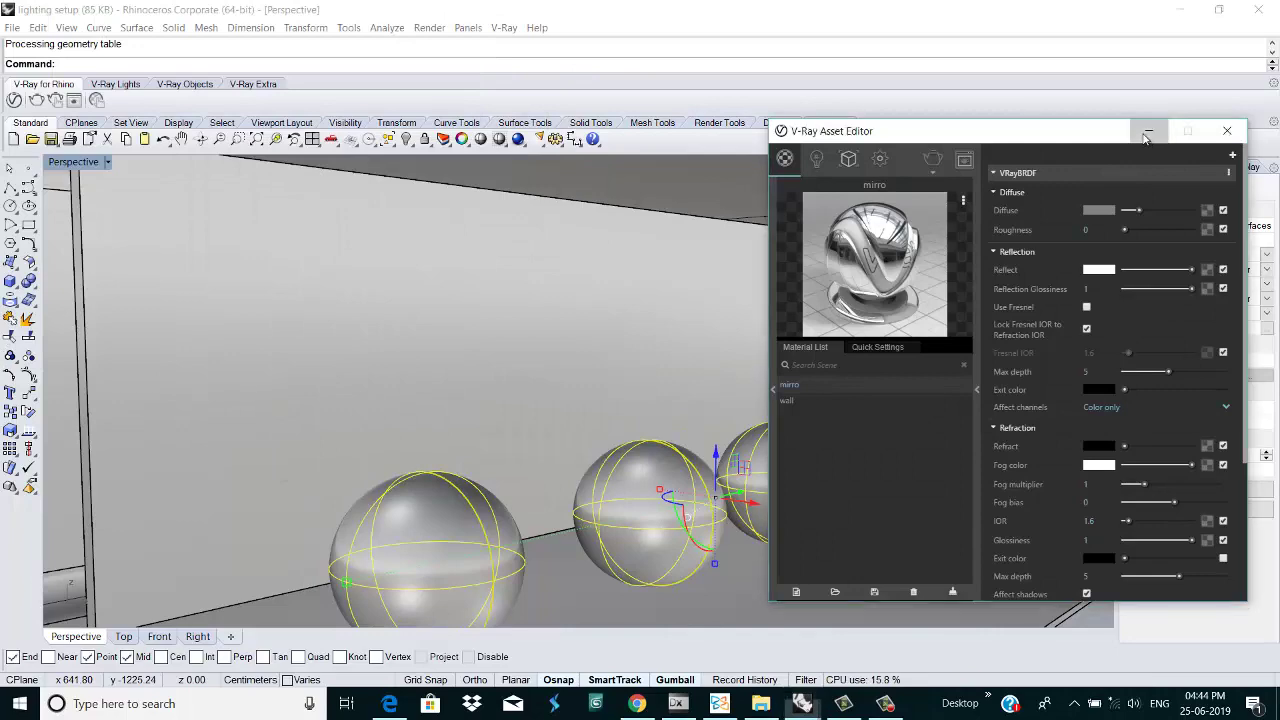
# Step: Draw a V-Ray rectangle light in the Front view, spanning most of the space between the shell's ceiling and floor in front of the panel
pyautogui.click(1146, 138)
pyautogui.scroll(-5, 674, 385)
pyautogui.scroll(2, 675, 386)
pyautogui.scroll(-2, 757, 447)
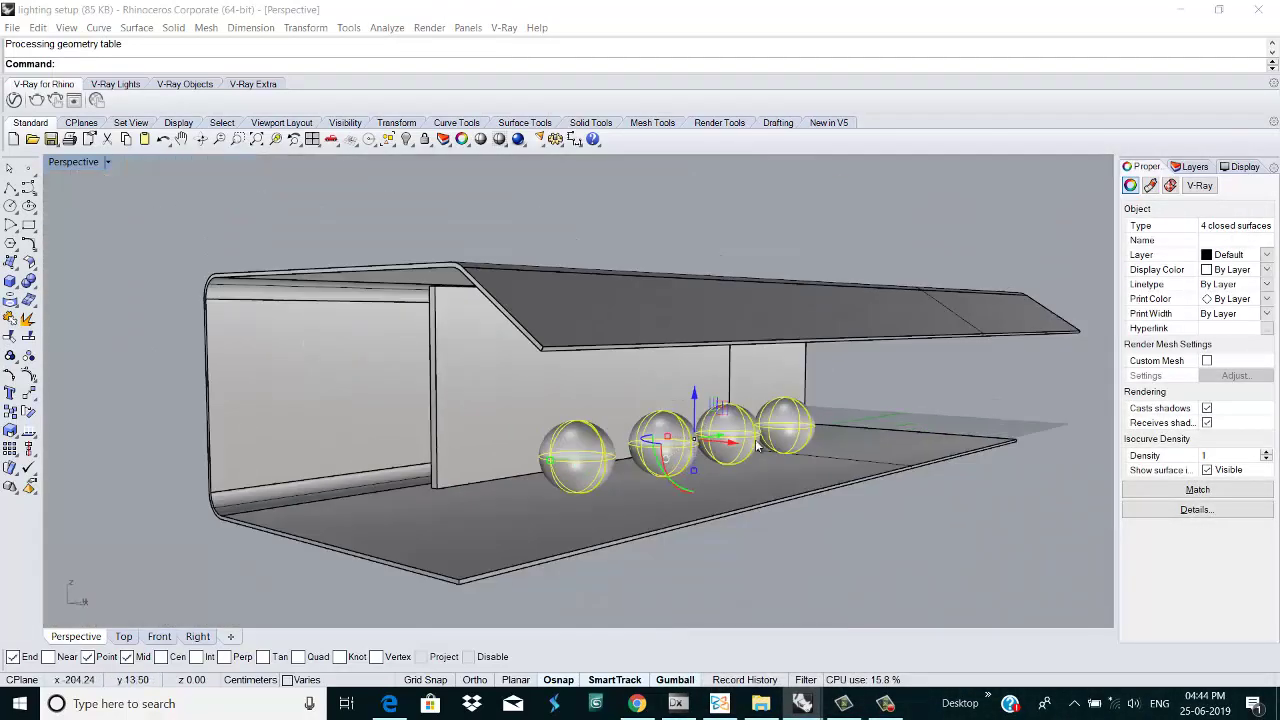
pyautogui.moveTo(844, 524); pyautogui.dragTo(895, 536, button='right')
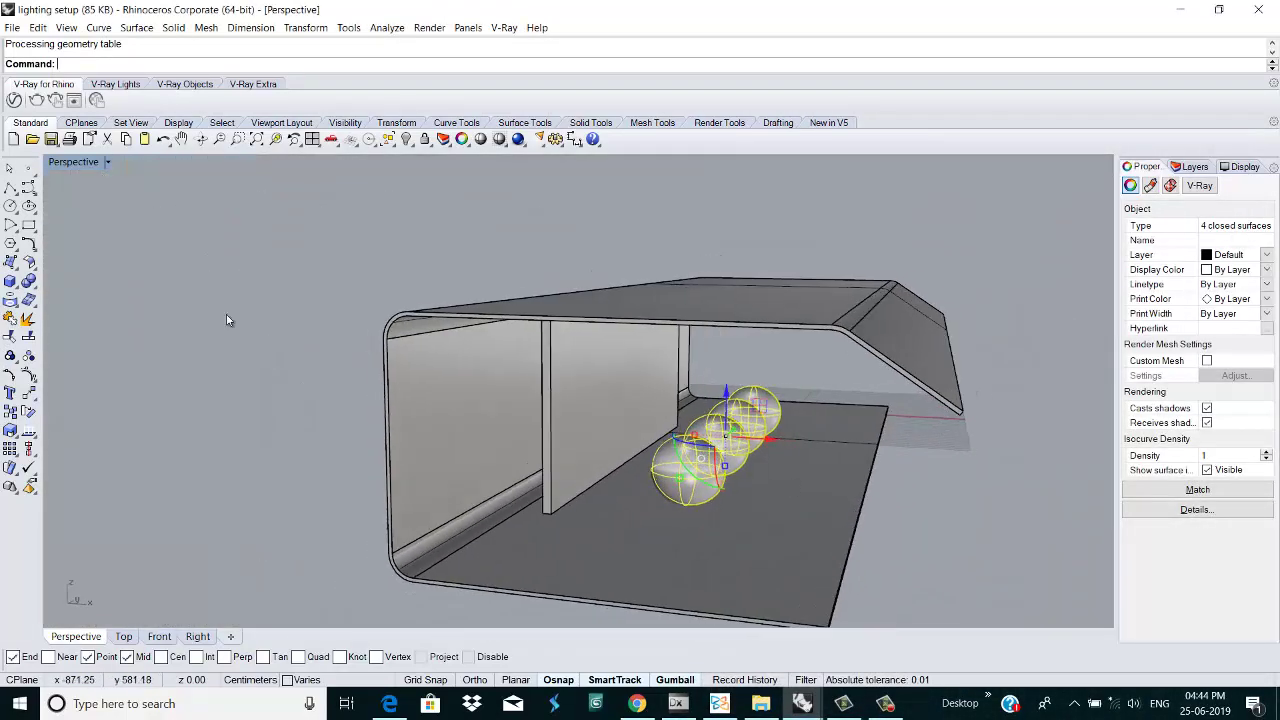
pyautogui.click(122, 85)
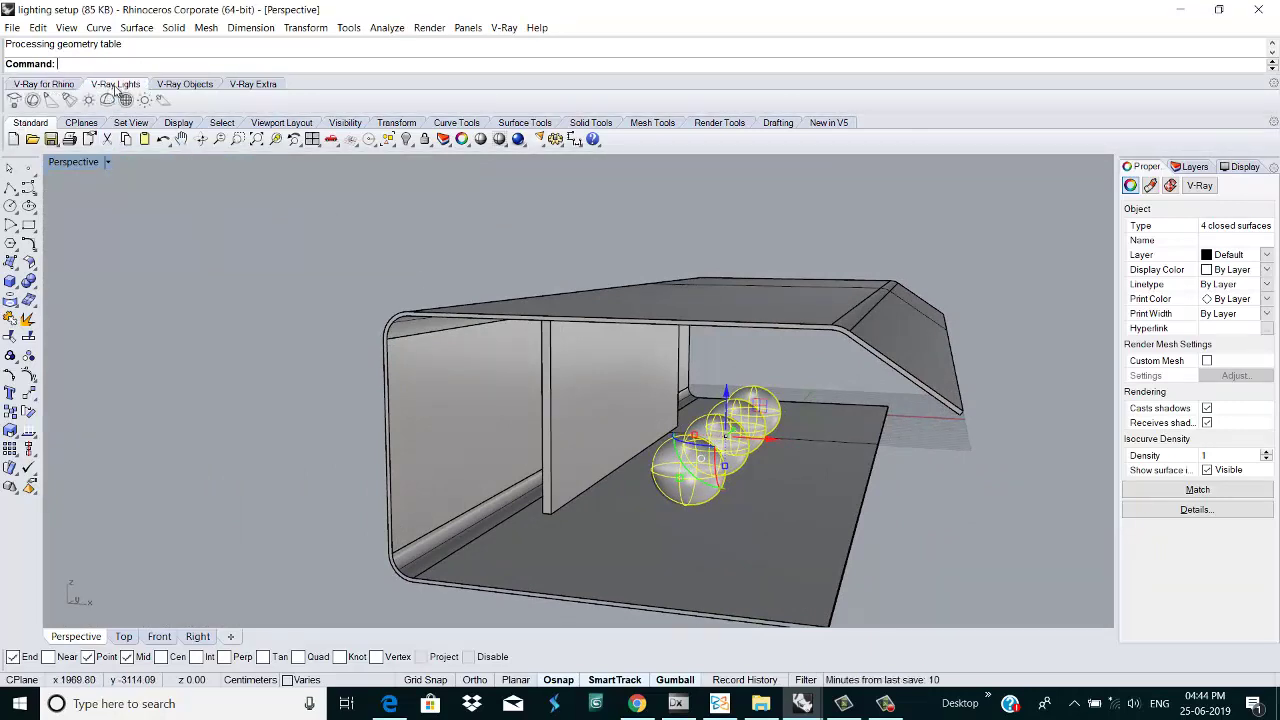
pyautogui.click(15, 101)
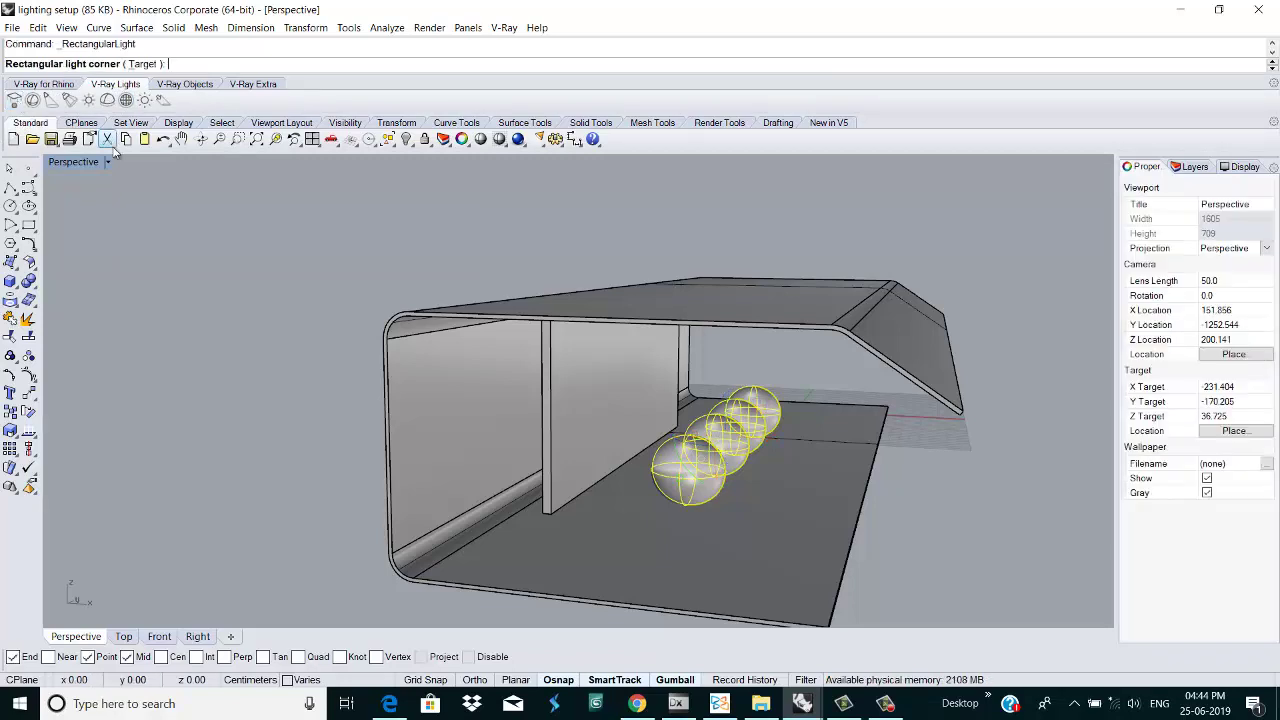
pyautogui.doubleClick(75, 162)
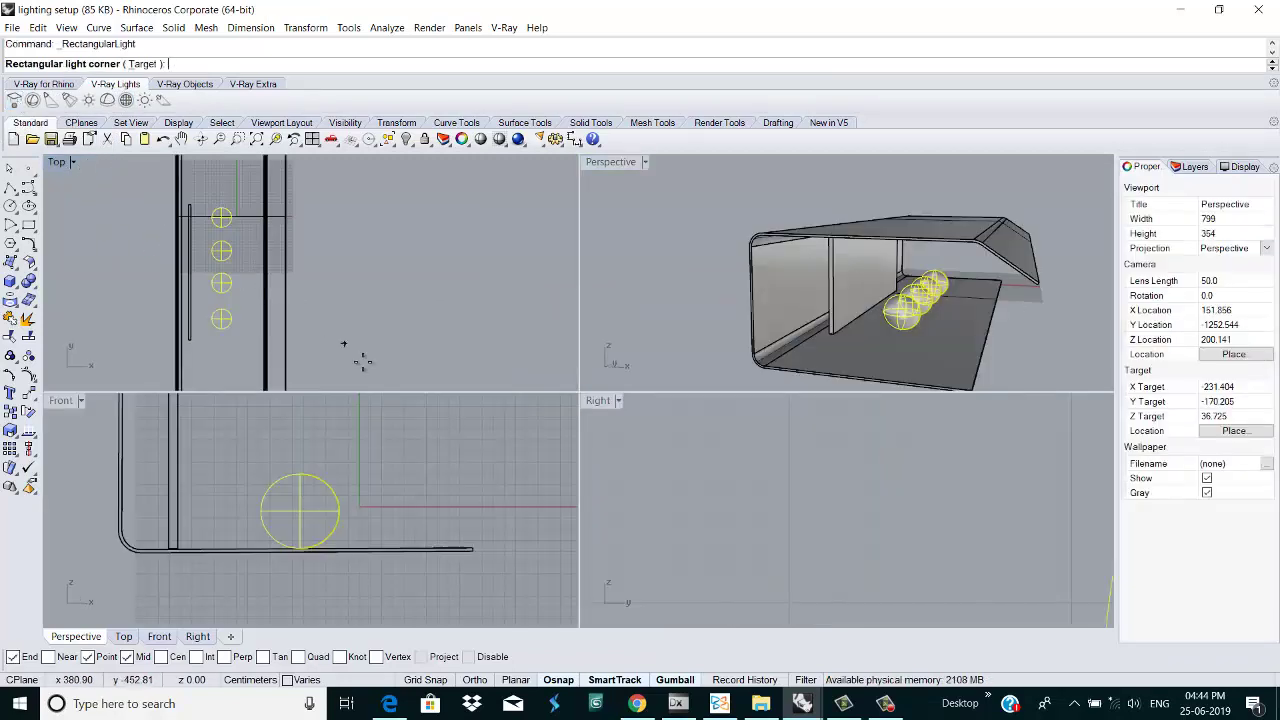
pyautogui.scroll(-3, 357, 357)
pyautogui.middleClick(377, 465)
pyautogui.scroll(-2, 440, 534)
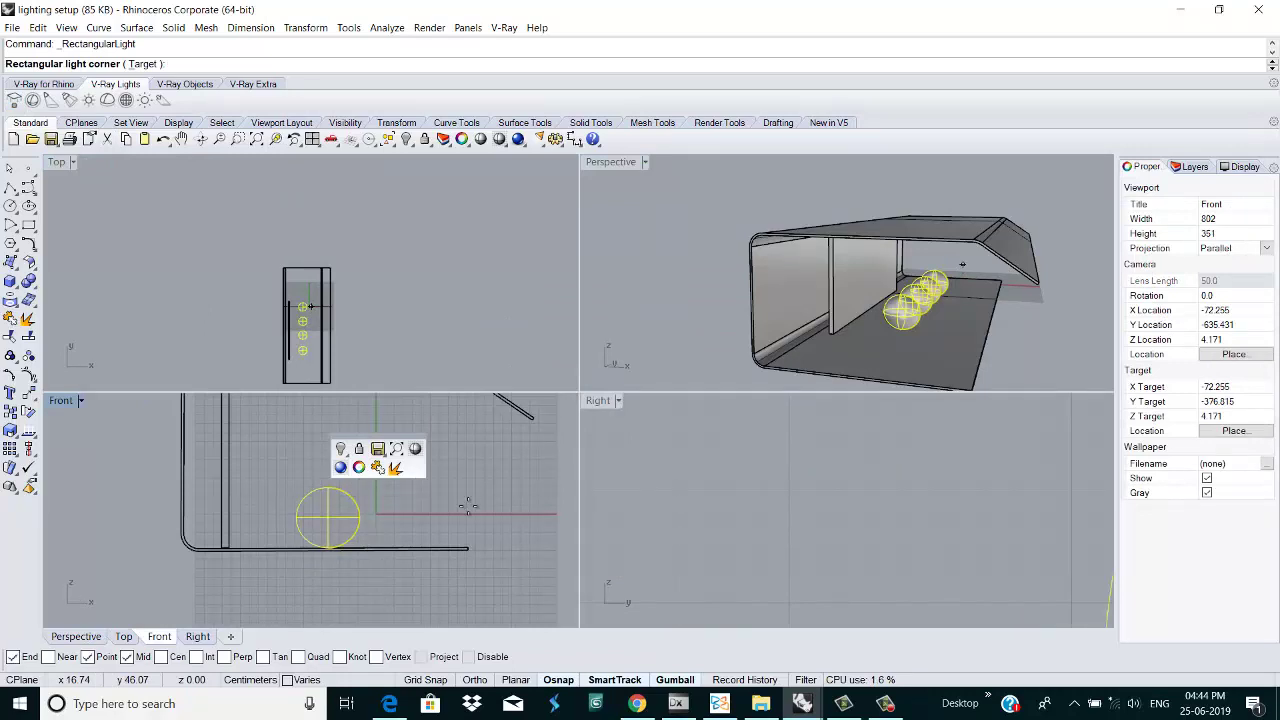
pyautogui.scroll(-2, 467, 507)
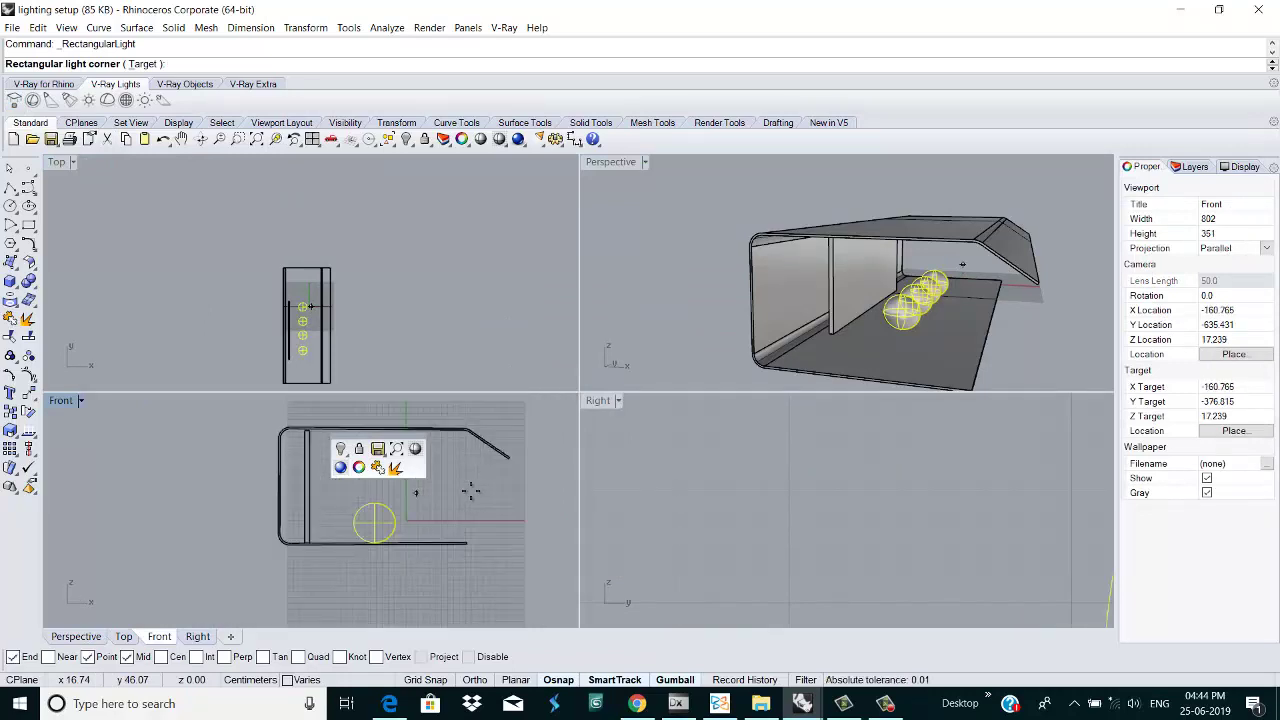
pyautogui.click(324, 442)
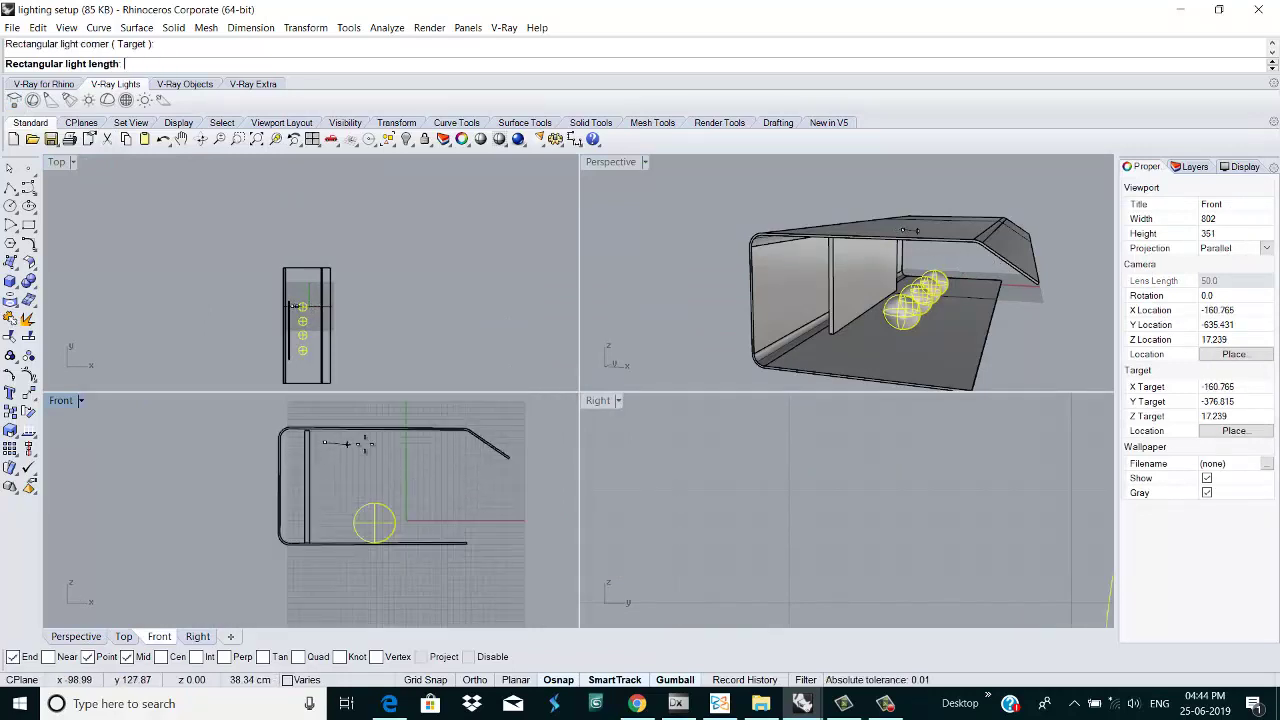
pyautogui.click(441, 442)
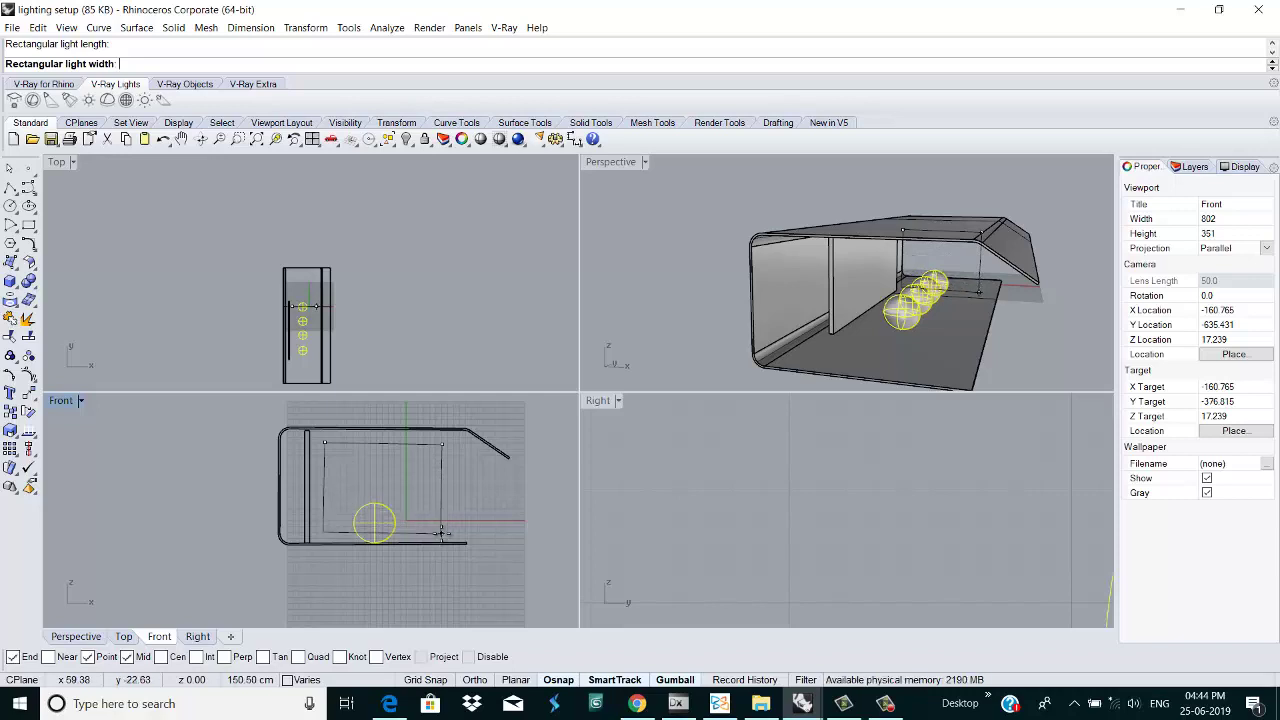
pyautogui.click(446, 504)
pyautogui.scroll(2, 280, 340)
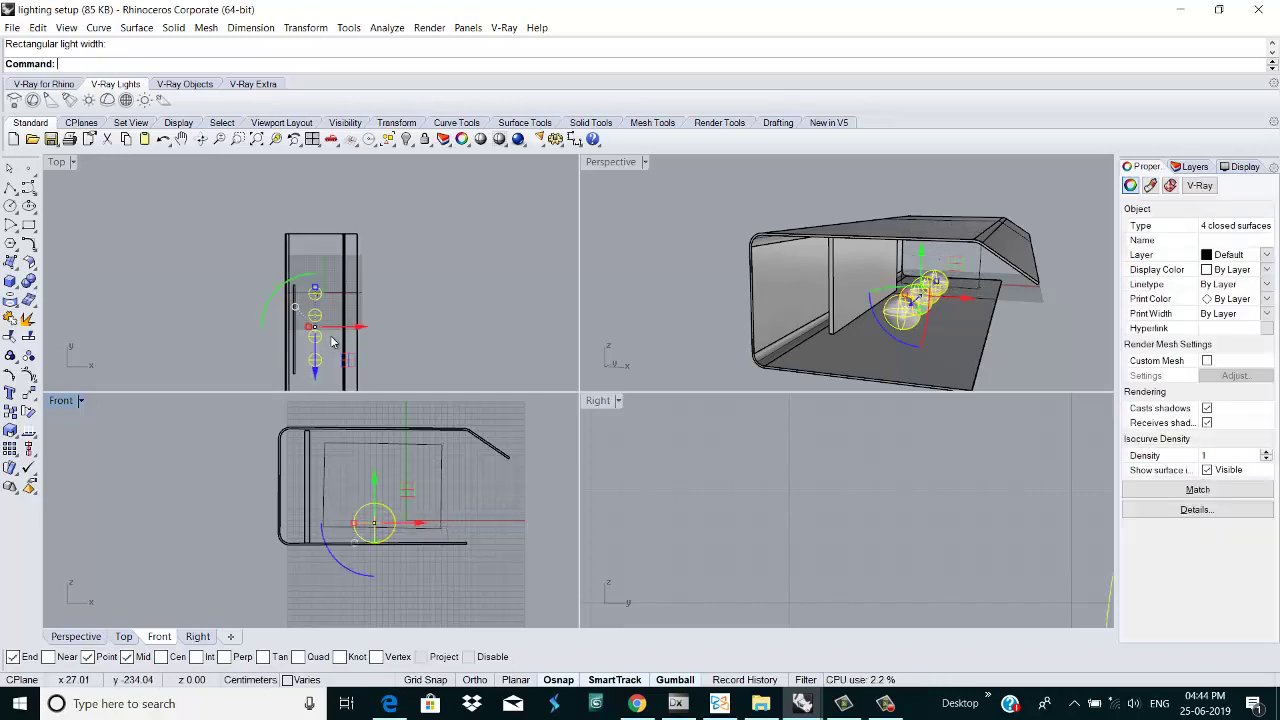
pyautogui.scroll(-2, 349, 282)
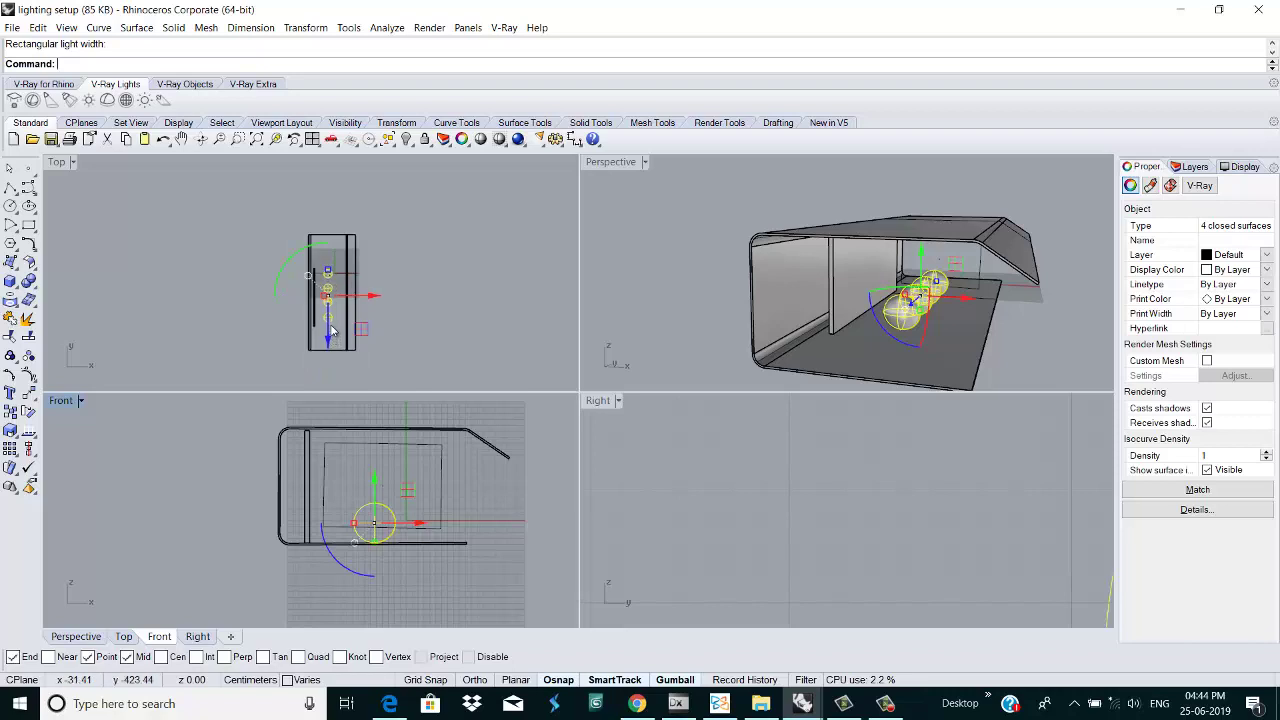
pyautogui.moveTo(327, 333); pyautogui.dragTo(327, 361)
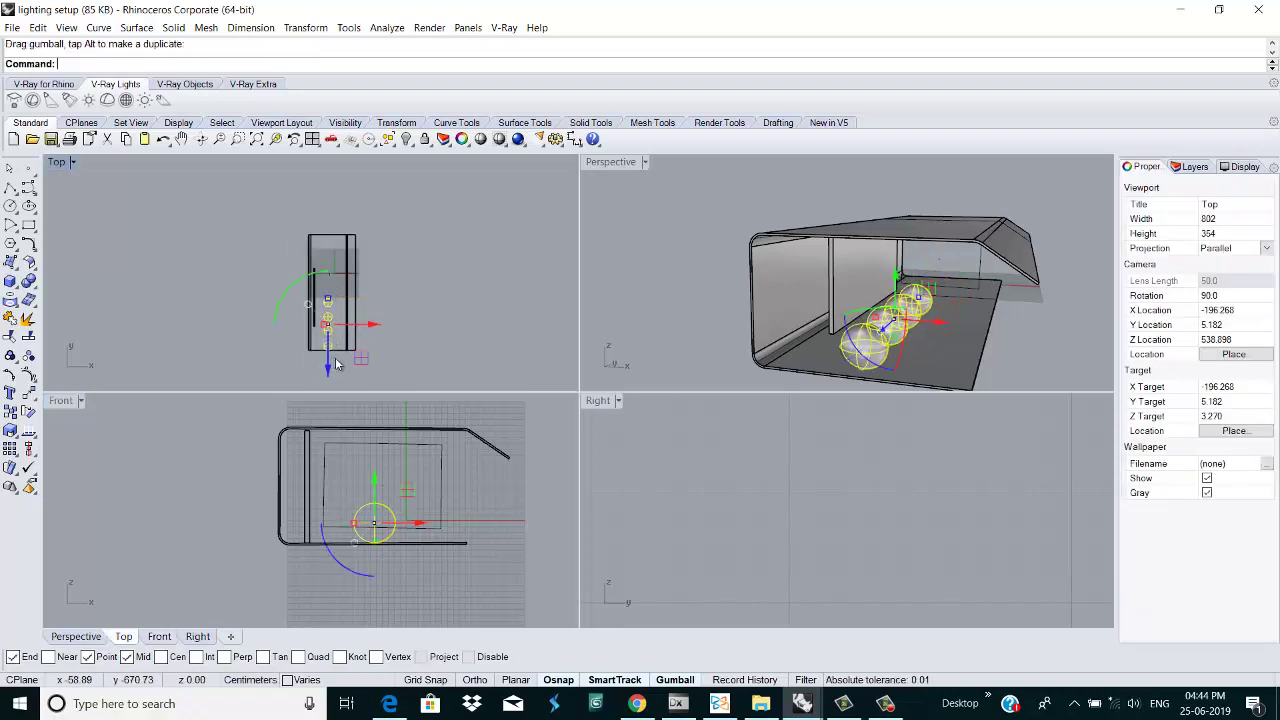
pyautogui.hotkey('ctrl', 'z')
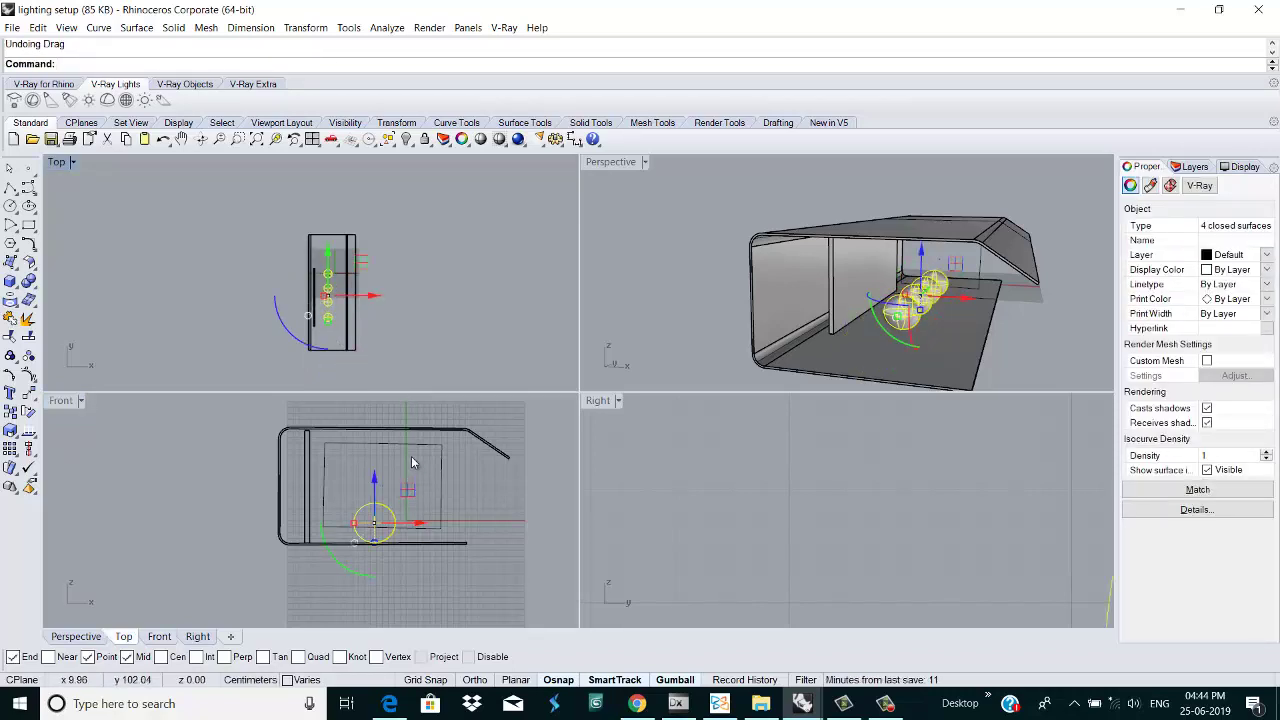
# Step: Select the rectangle light and move it in the Top view beyond the row of spheres to the shell's far end
pyautogui.click(408, 446)
pyautogui.scroll(3, 316, 312)
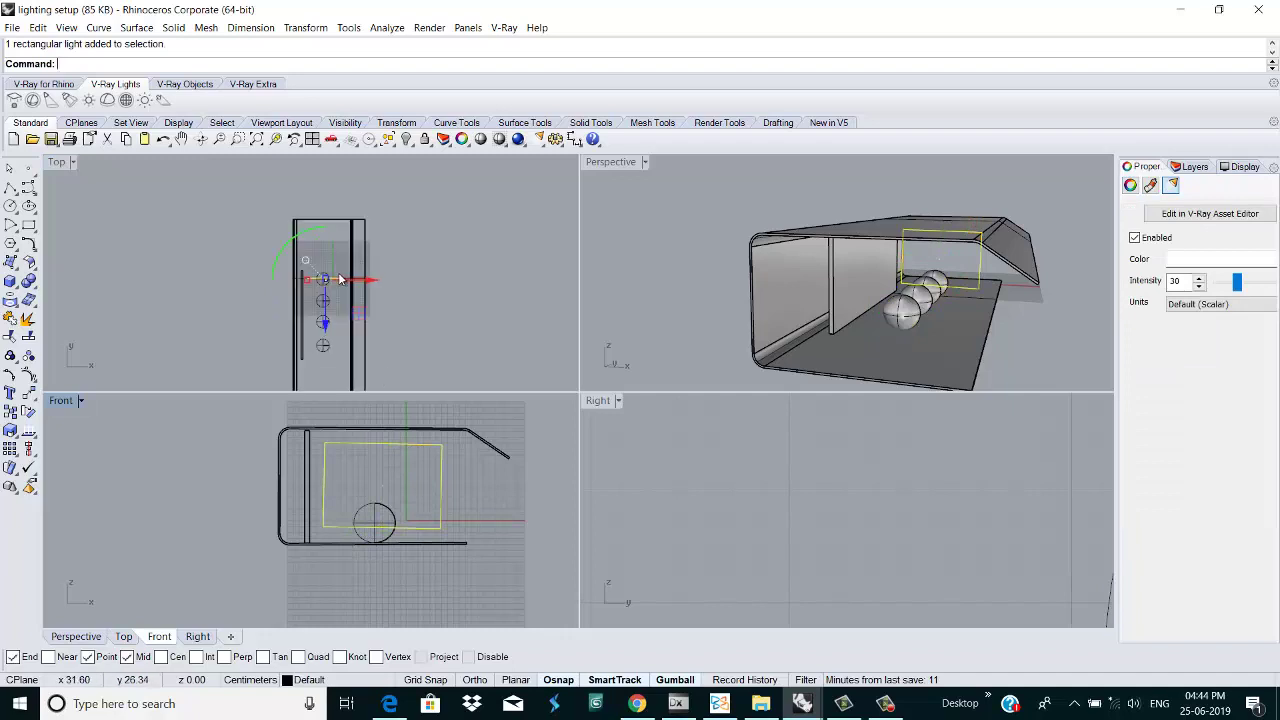
pyautogui.scroll(3, 316, 282)
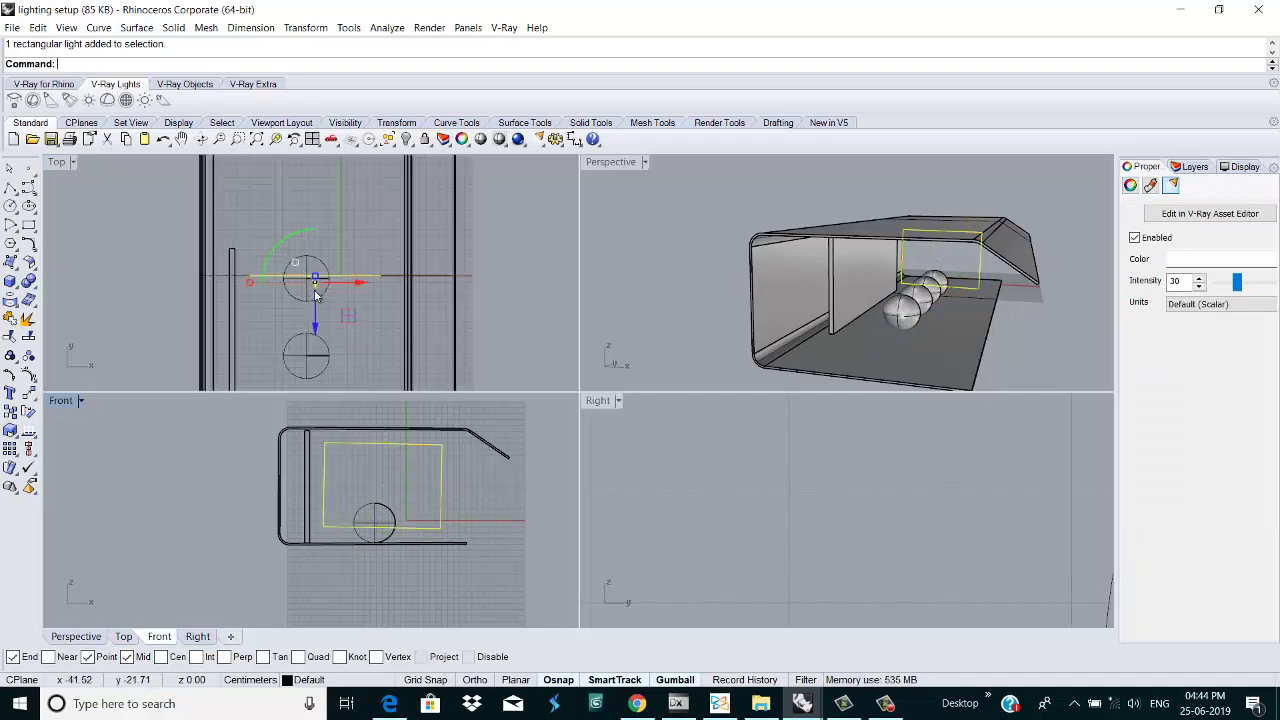
pyautogui.moveTo(316, 313); pyautogui.dragTo(339, 267)
pyautogui.scroll(-5, 345, 307)
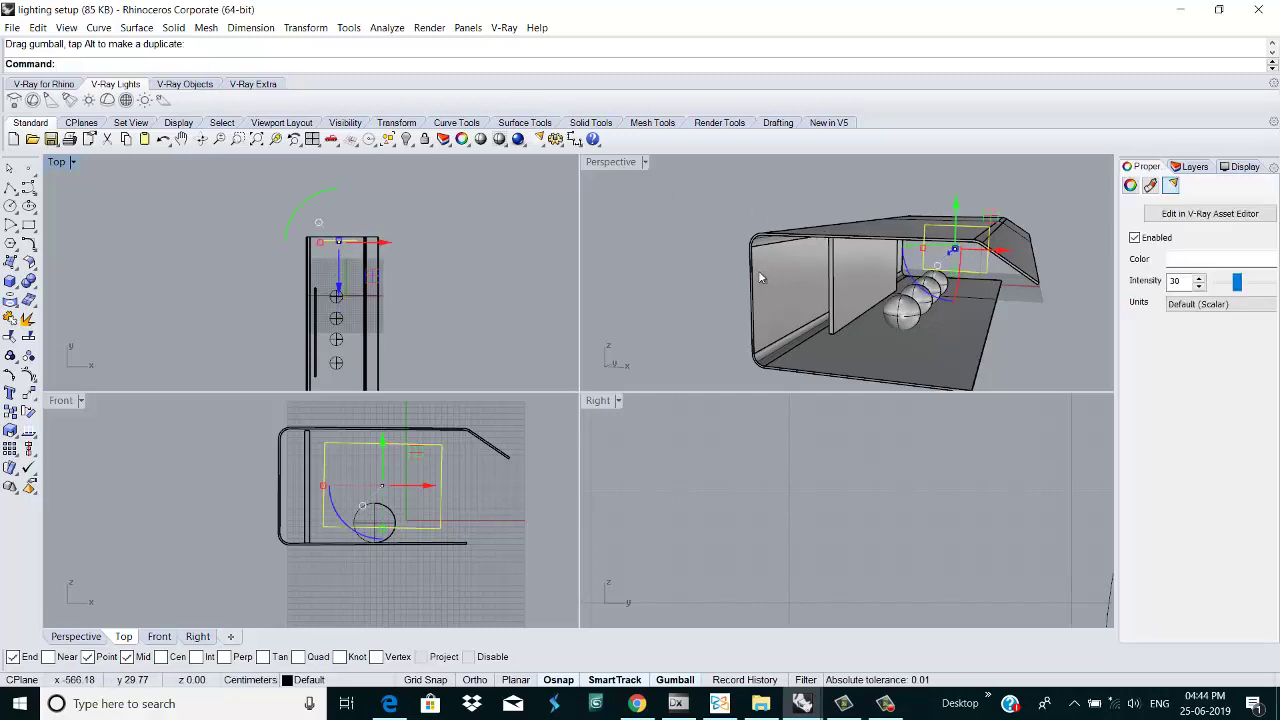
# Step: Check the light's placement from the open side, and open its Shape and Options settings in the V-Ray Asset Editor
pyautogui.moveTo(758, 278); pyautogui.dragTo(1046, 318, button='right')
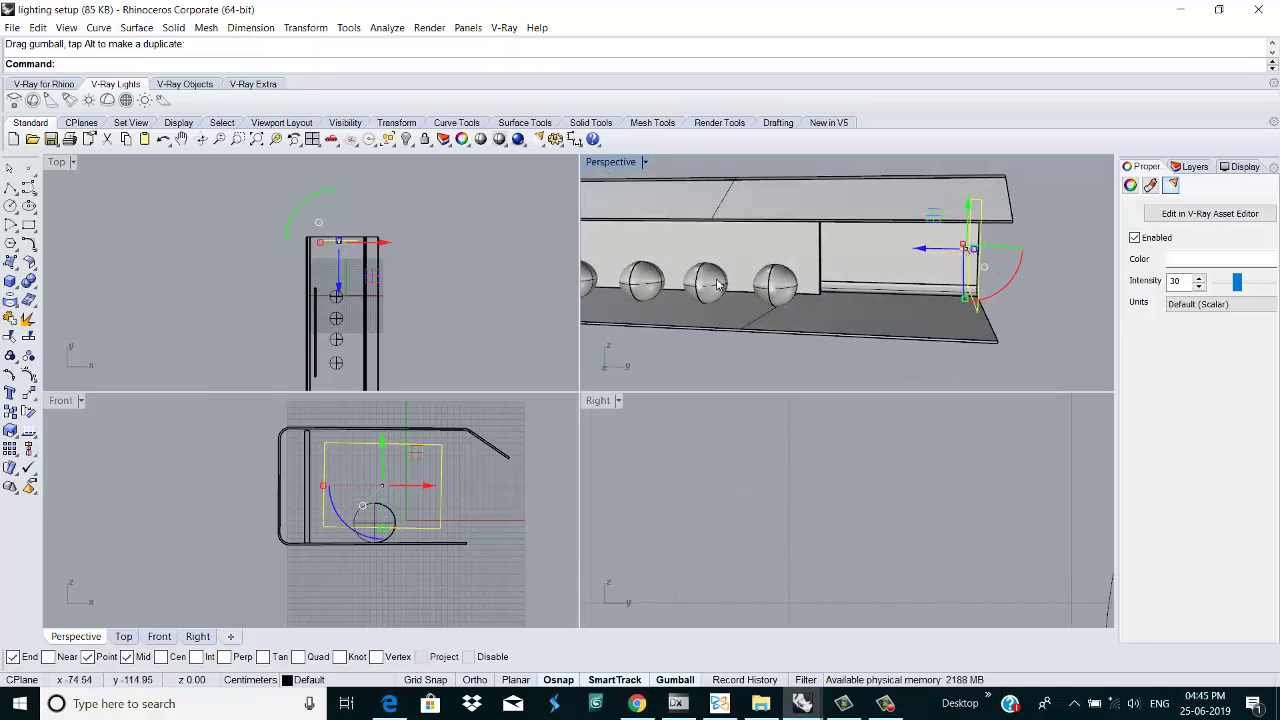
pyautogui.click(1047, 317)
pyautogui.click(978, 268)
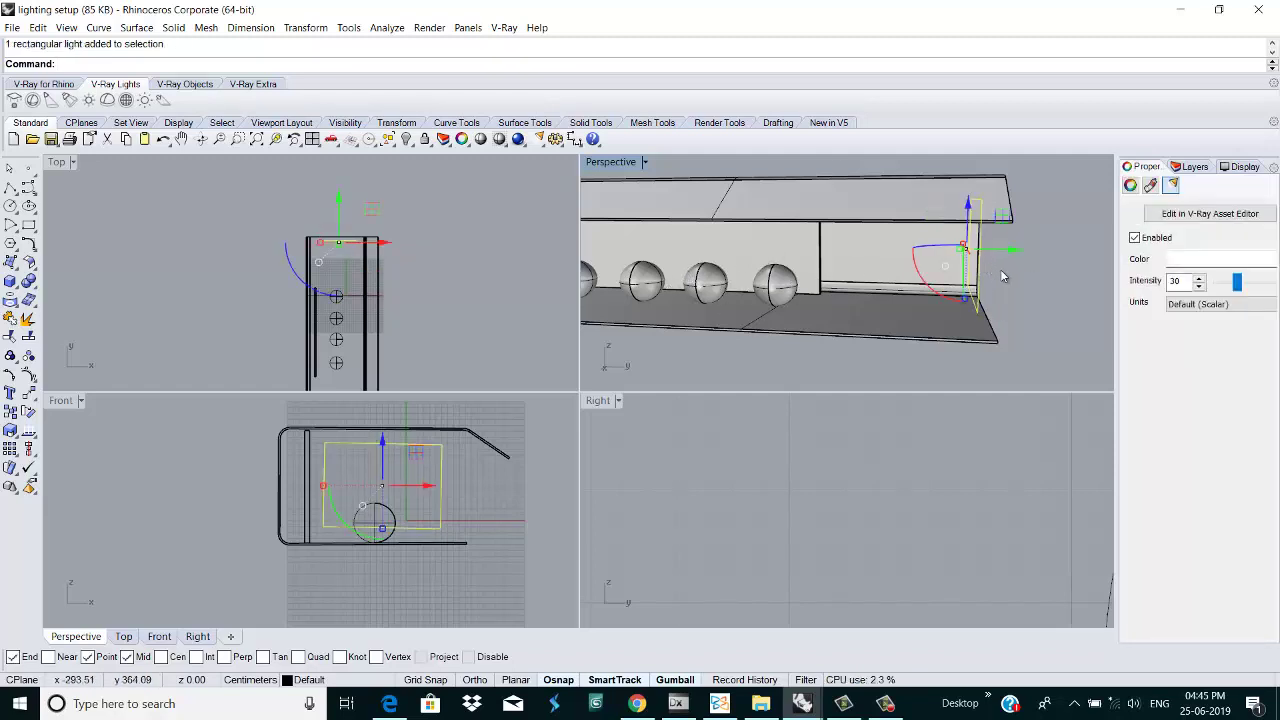
pyautogui.click(1198, 213)
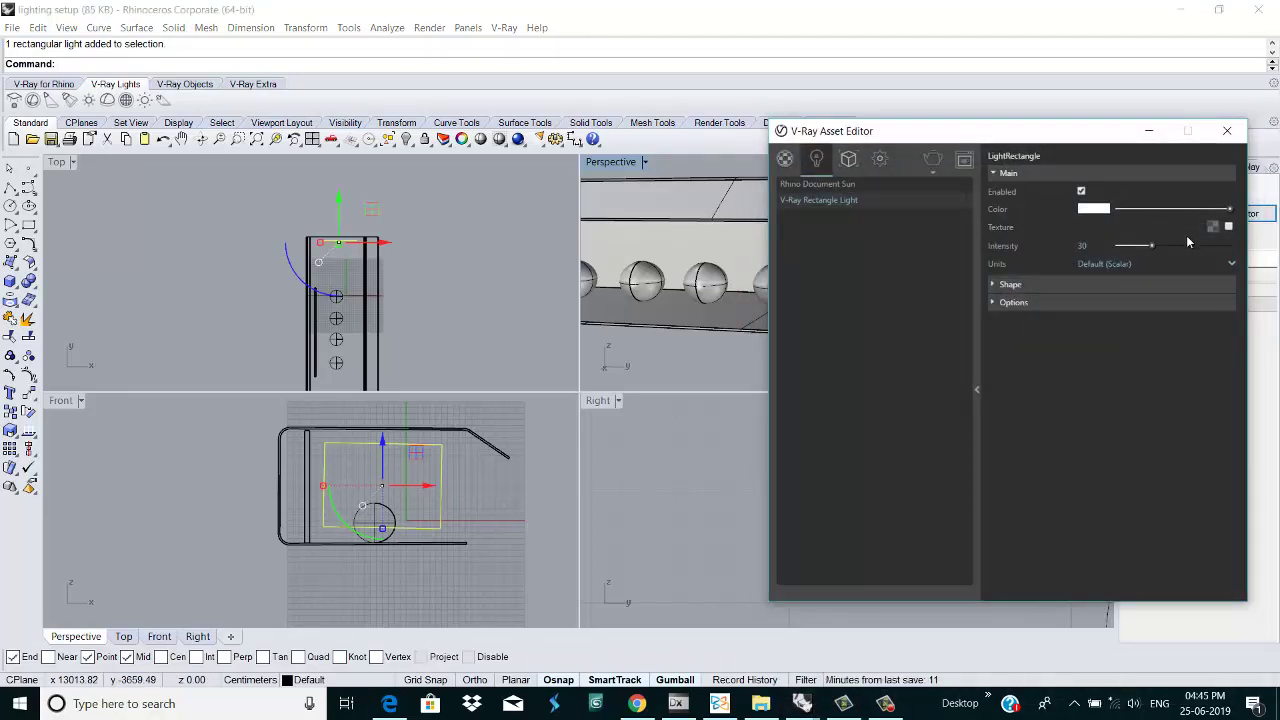
pyautogui.click(1113, 285)
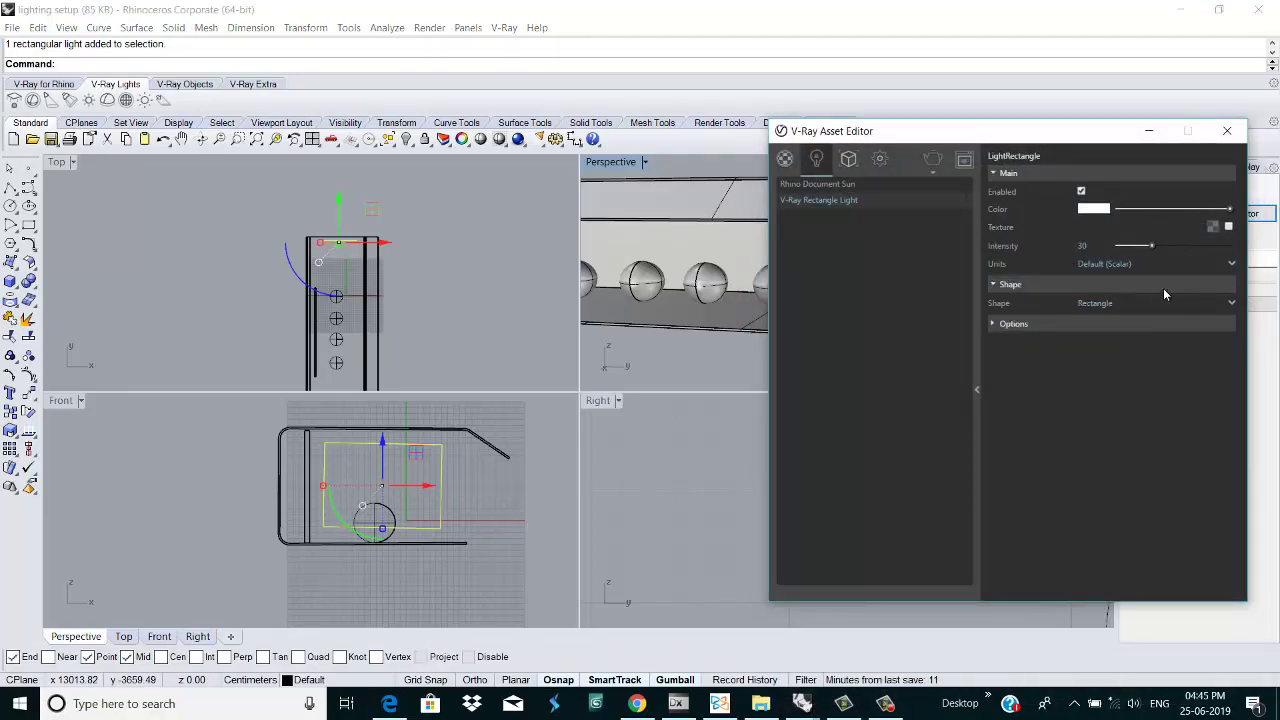
pyautogui.click(1122, 324)
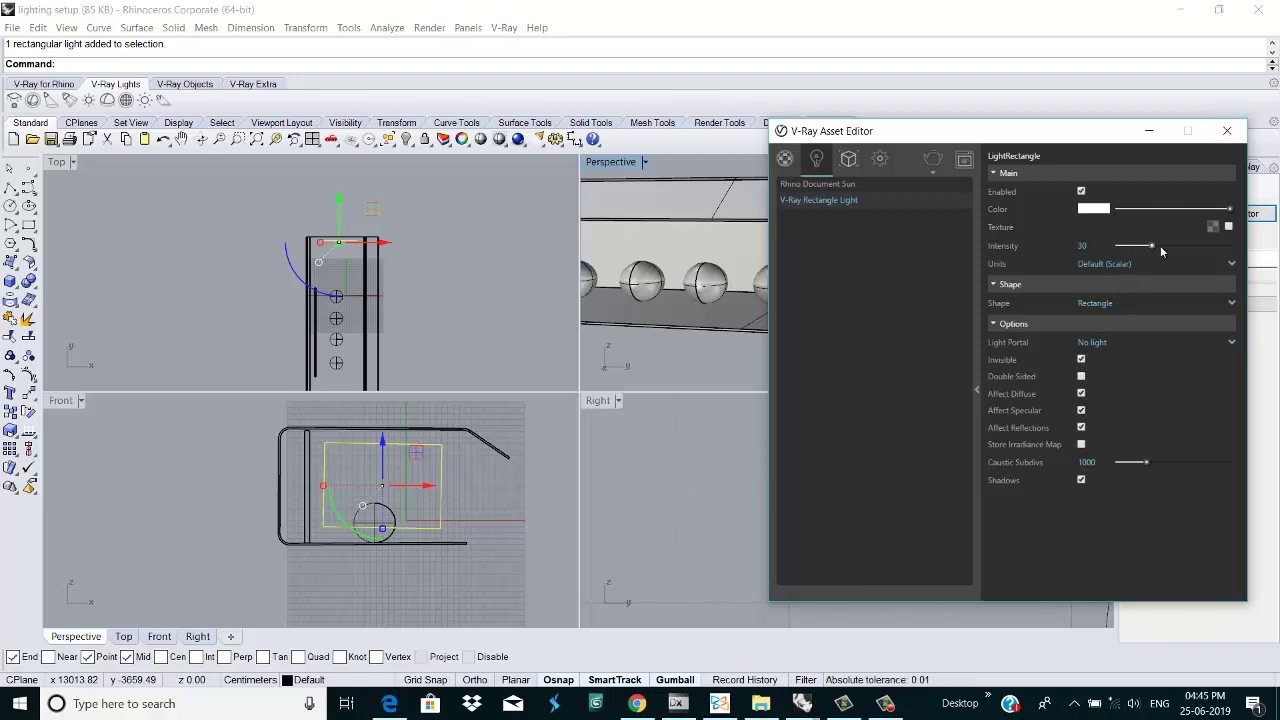
# Step: Close the light settings, duplicate the rectangle light, and move the copy in the Top view to the opposite end of the shell
pyautogui.click(1227, 131)
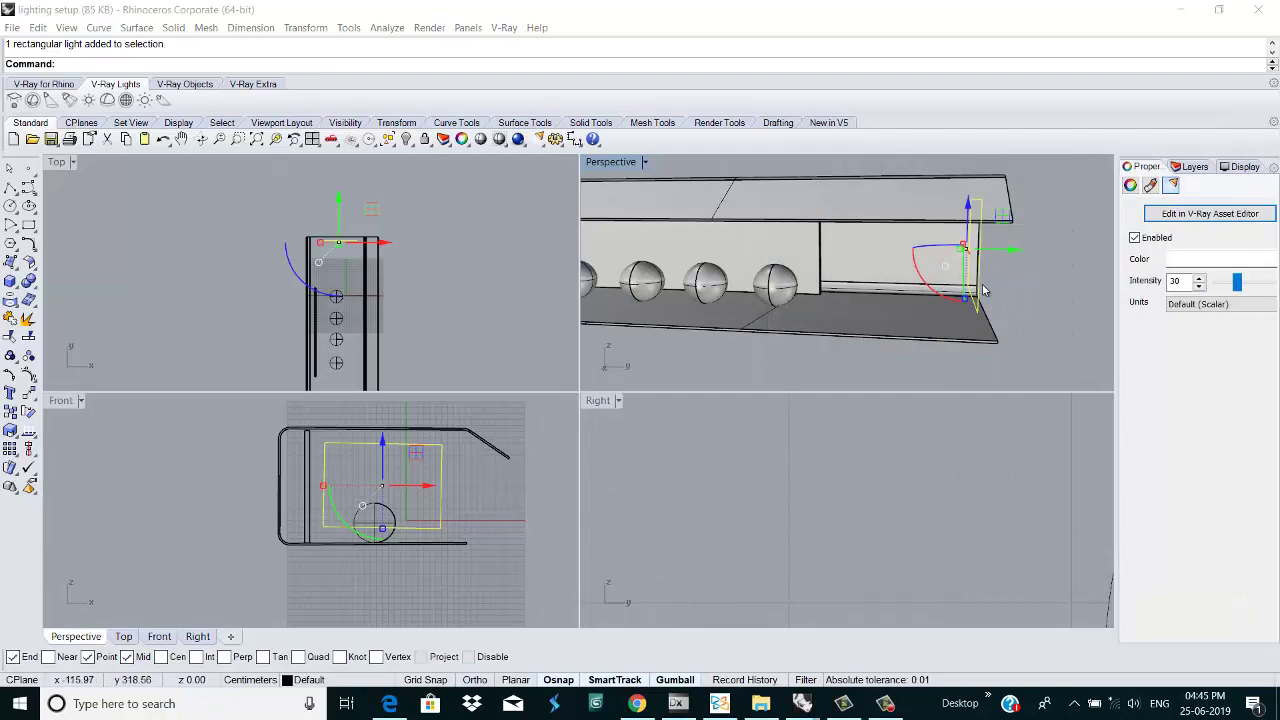
pyautogui.middleClick(429, 282)
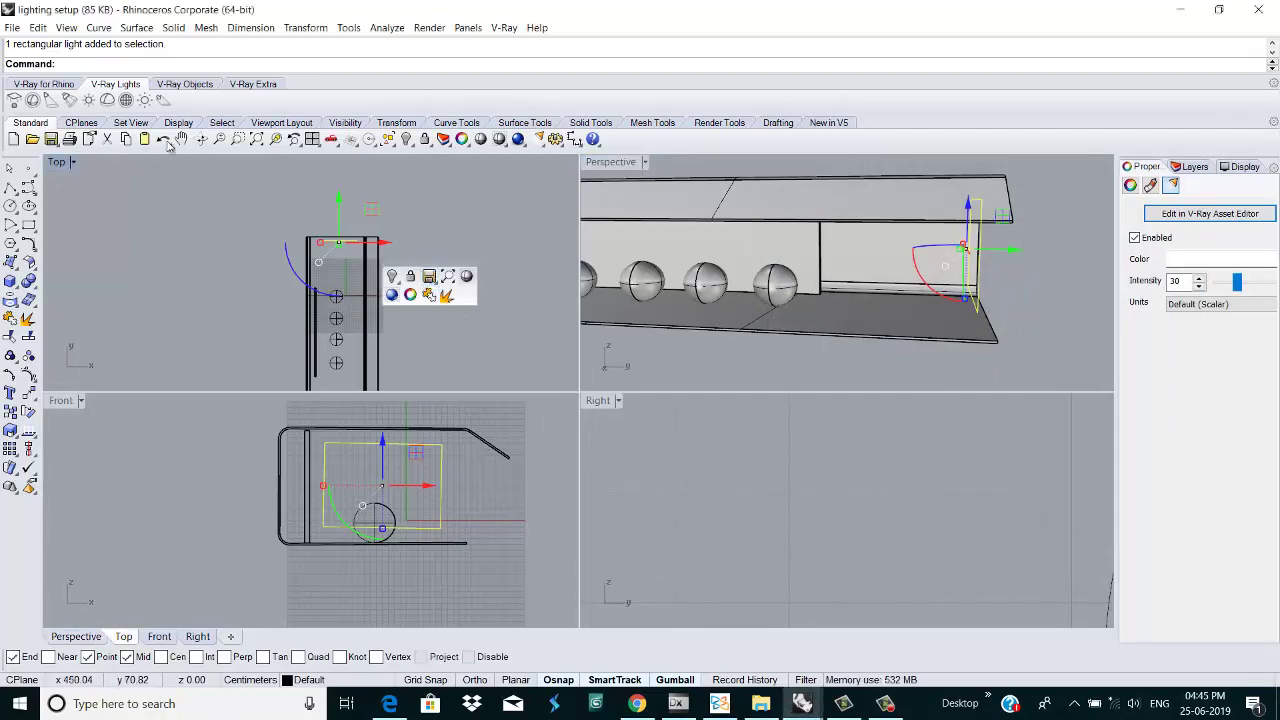
pyautogui.click(181, 139)
pyautogui.moveTo(371, 223); pyautogui.dragTo(393, 240)
pyautogui.hotkey('ctrl', 'v')
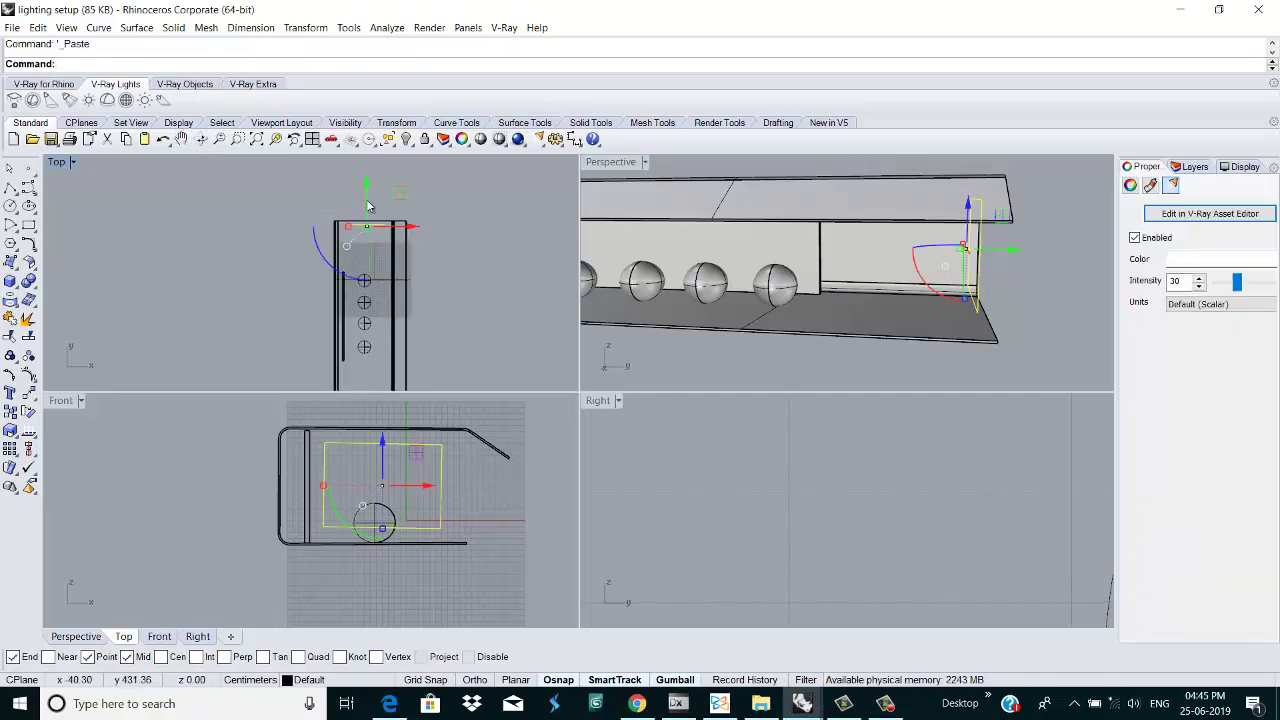
pyautogui.scroll(-3, 412, 210)
pyautogui.moveTo(391, 195); pyautogui.dragTo(393, 270)
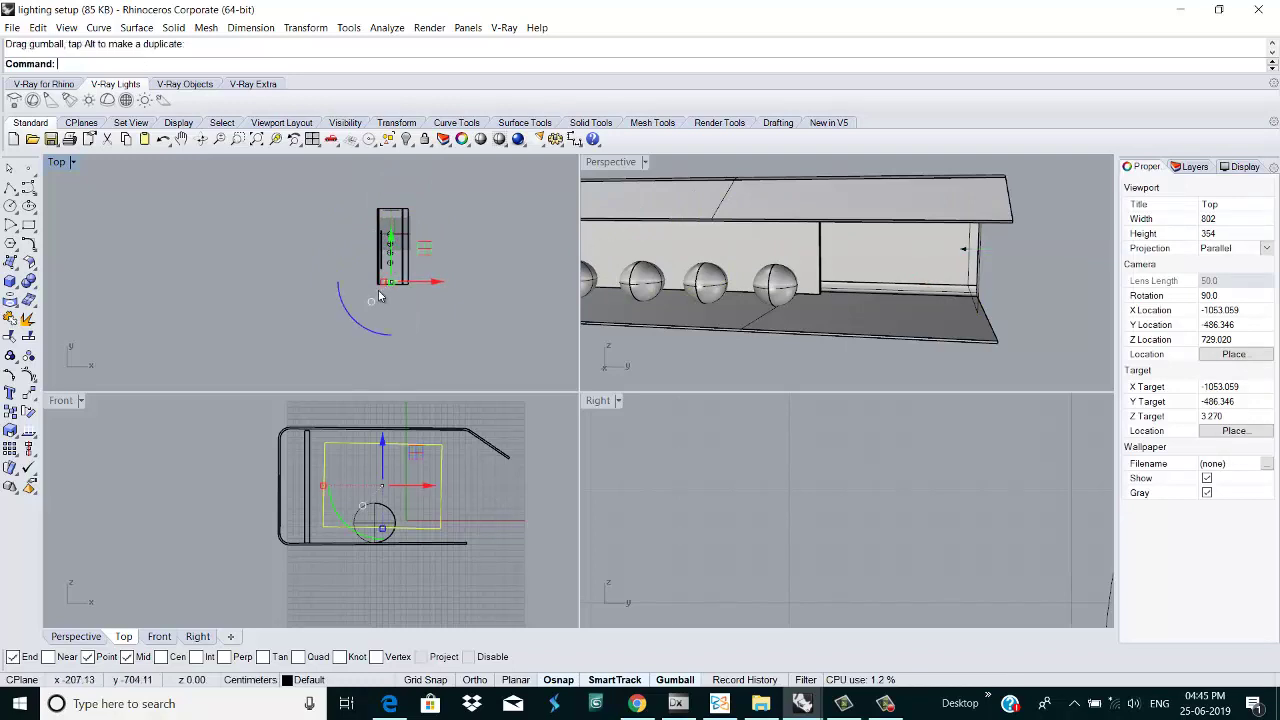
# Step: Flip the copied light's direction so it faces the spheres, and fine-tune its position just inside the shell's end in the Top view
pyautogui.scroll(5, 410, 251)
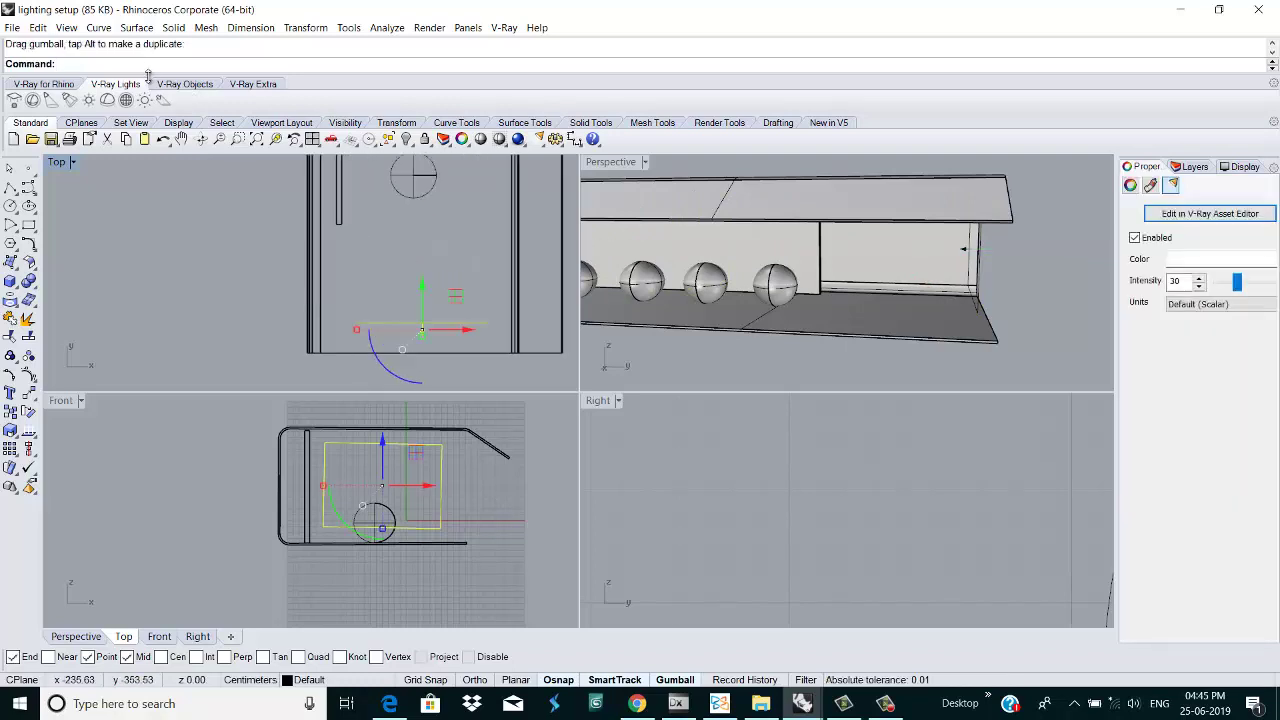
pyautogui.write('Flip')
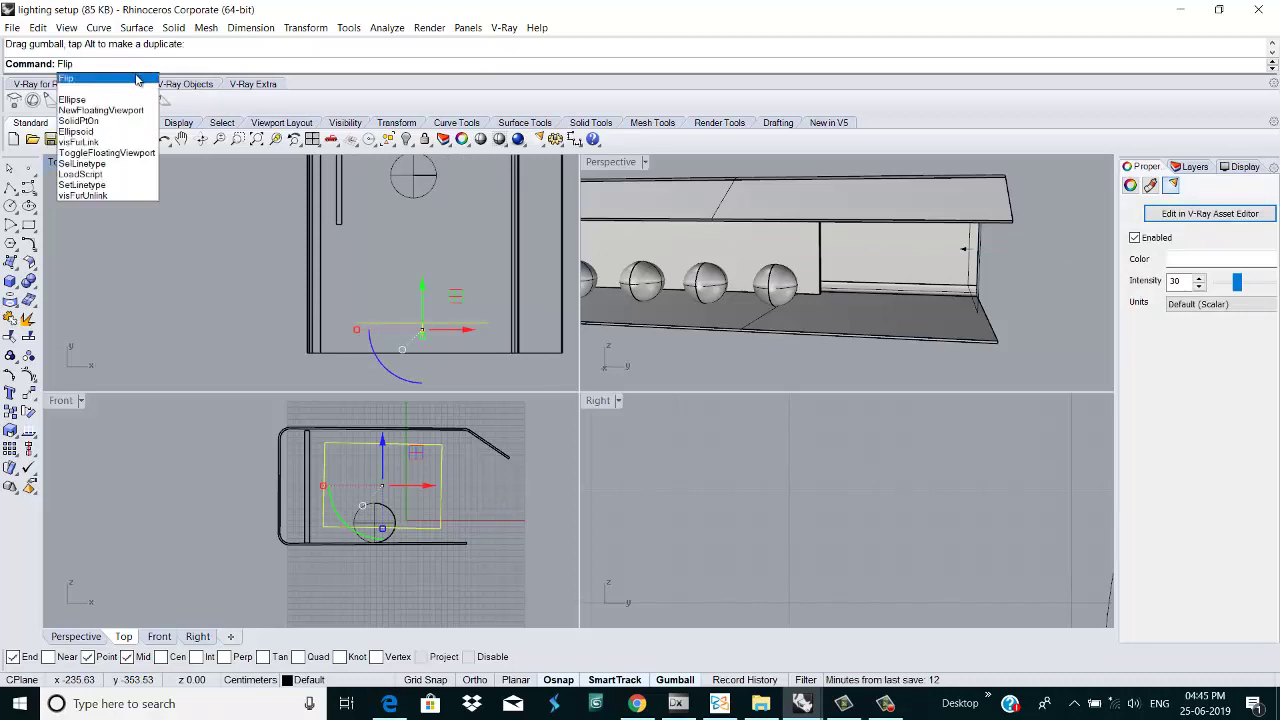
pyautogui.click(137, 79)
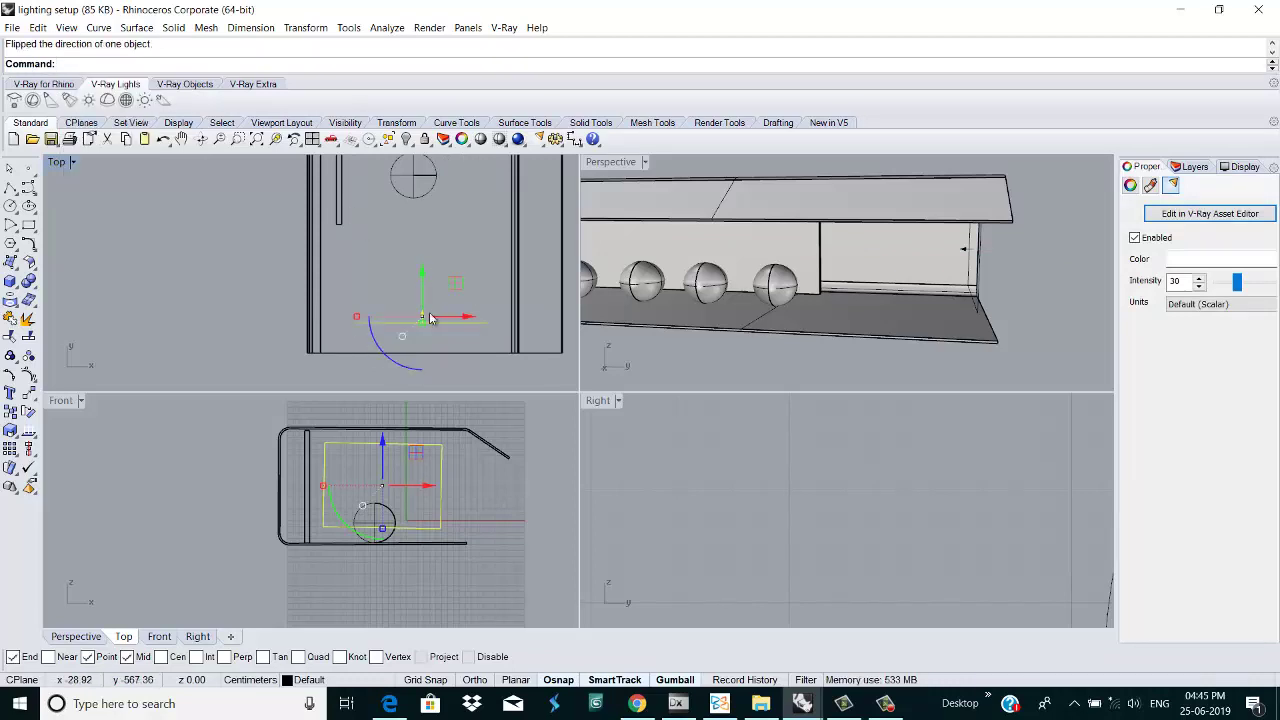
pyautogui.scroll(3, 430, 318)
pyautogui.moveTo(418, 302)
pyautogui.mouseDown()
pyautogui.moveTo(418, 335)
pyautogui.moveTo(420, 318)
pyautogui.mouseUp()
pyautogui.scroll(-3, 422, 300)
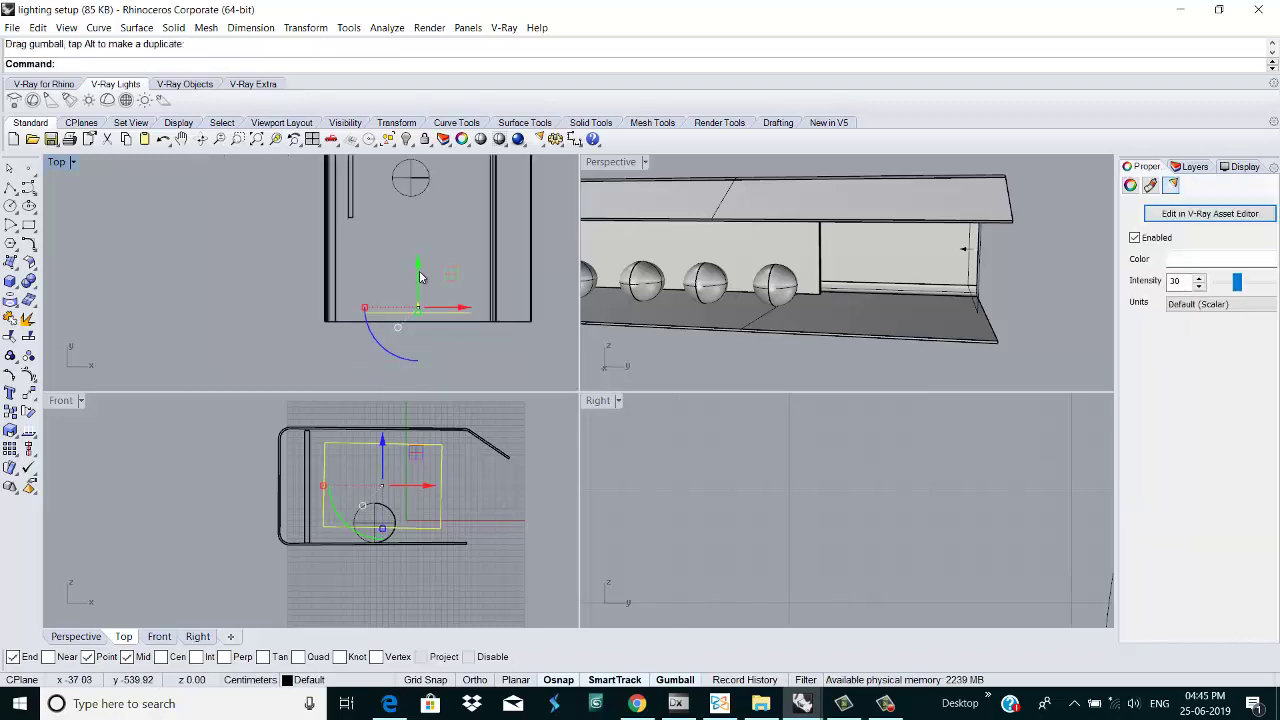
# Step: Duplicate the flipped light and move the new copy along the shell until it stands between the first two spheres in the Right view
pyautogui.hotkey('ctrl', 'c')
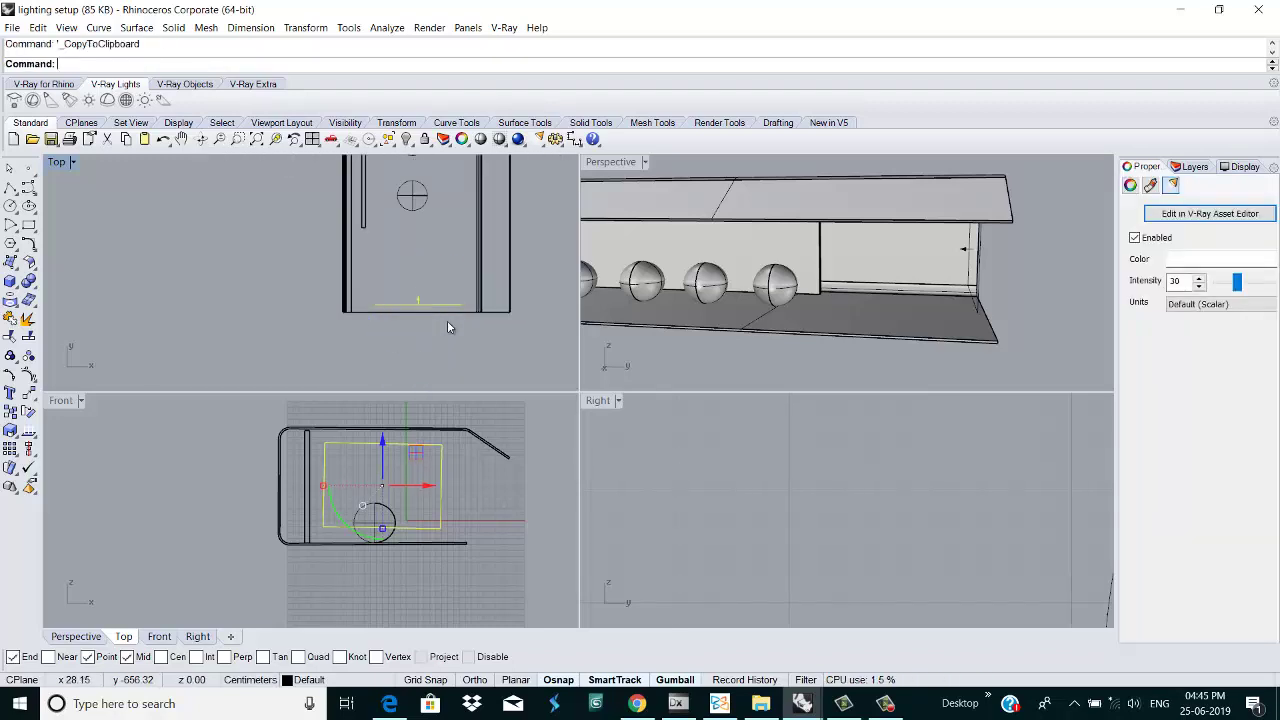
pyautogui.hotkey('ctrl', 'v')
pyautogui.moveTo(418, 278); pyautogui.dragTo(423, 178)
pyautogui.scroll(-3, 537, 240)
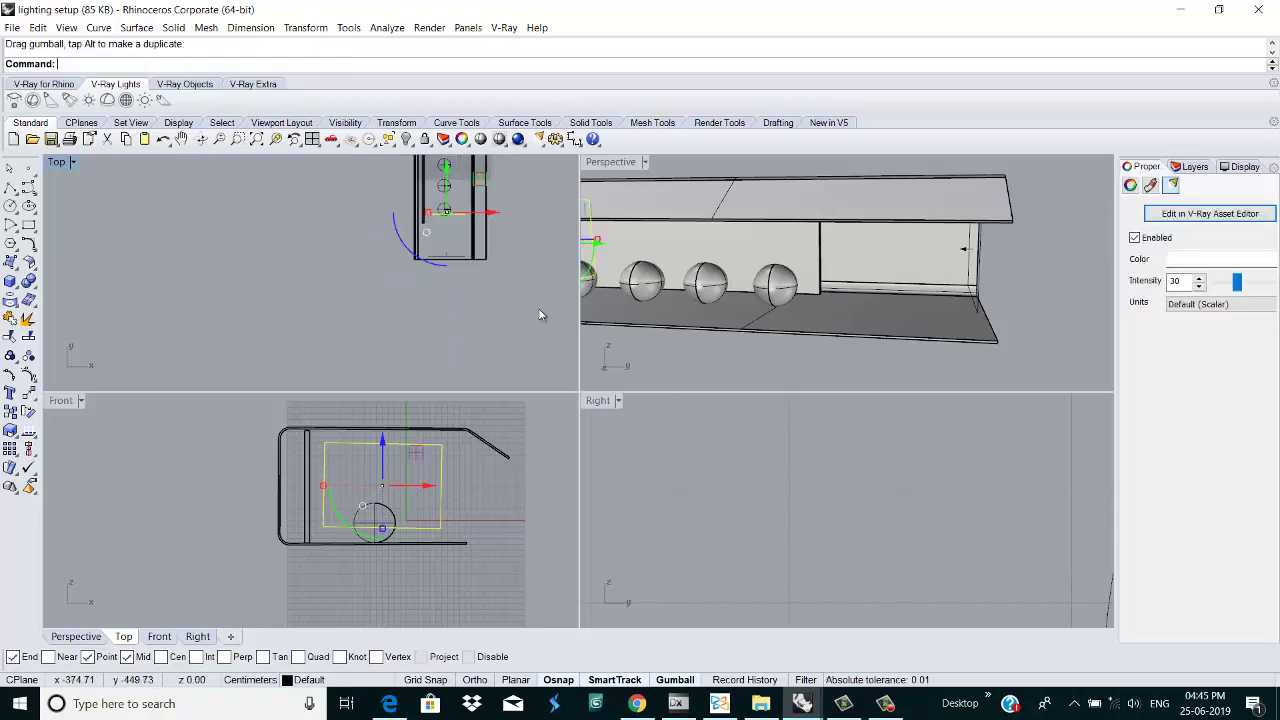
pyautogui.scroll(-5, 790, 481)
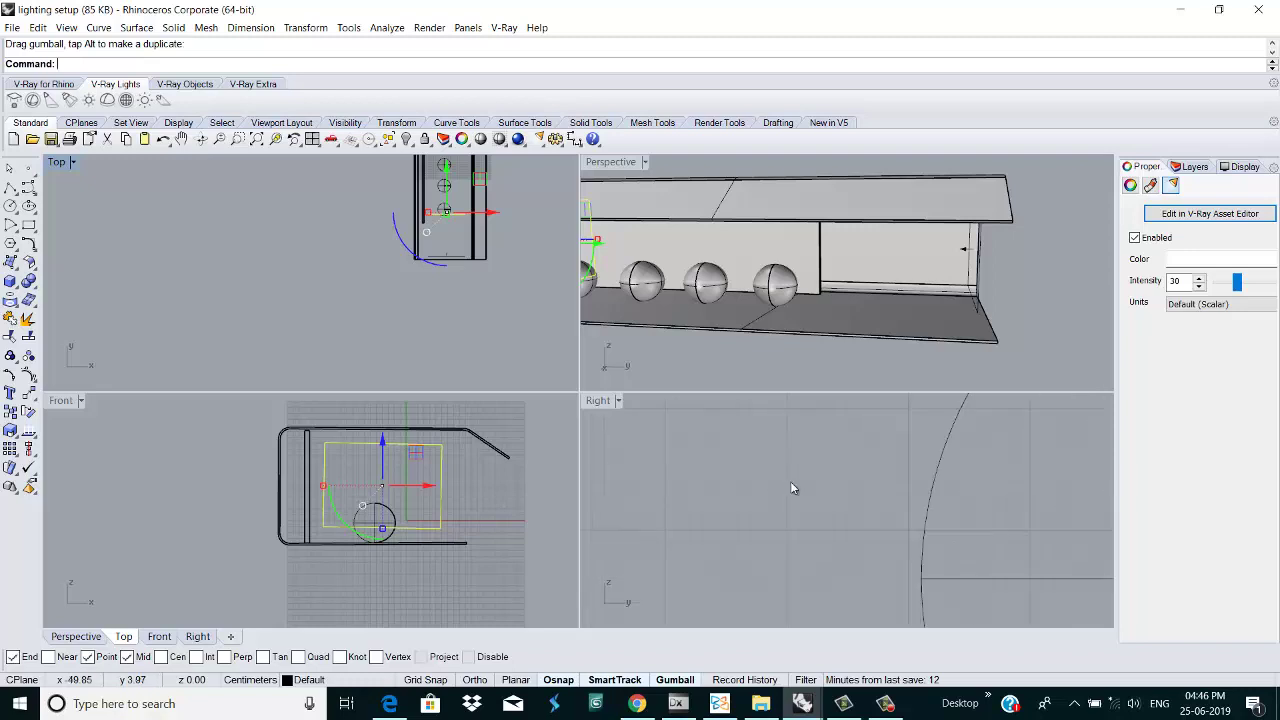
pyautogui.middleClick(805, 472)
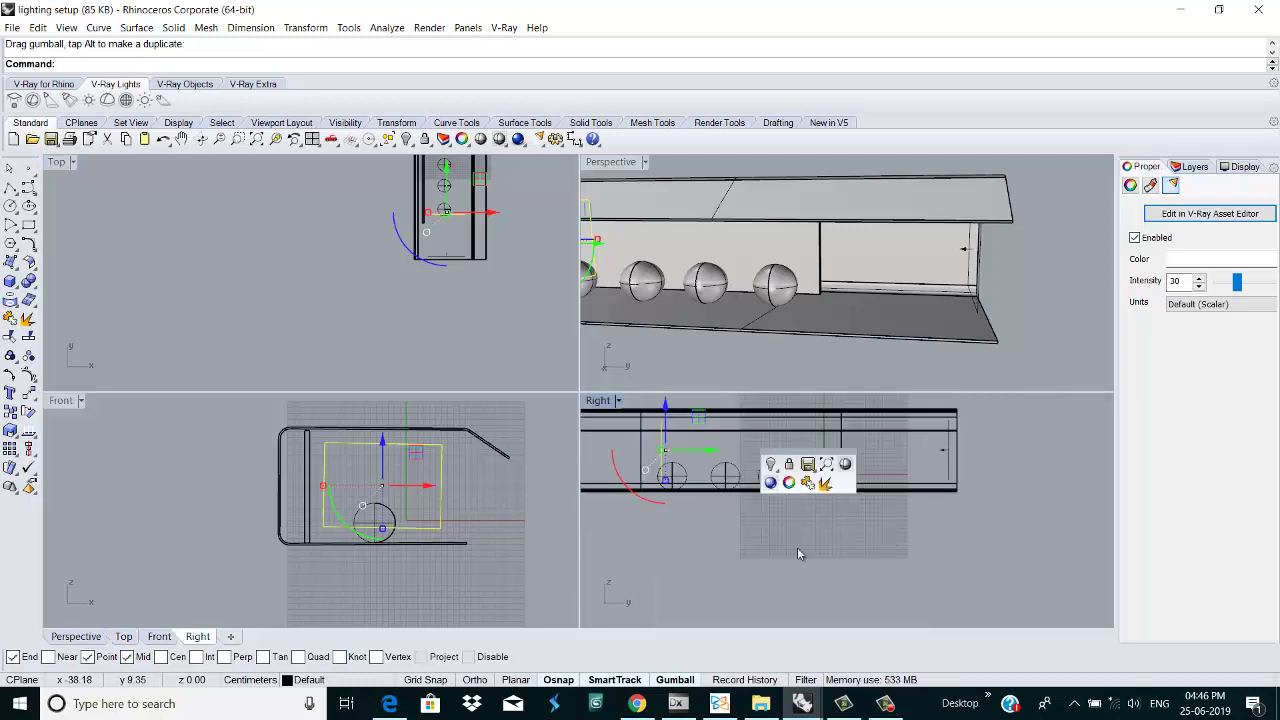
pyautogui.click(181, 139)
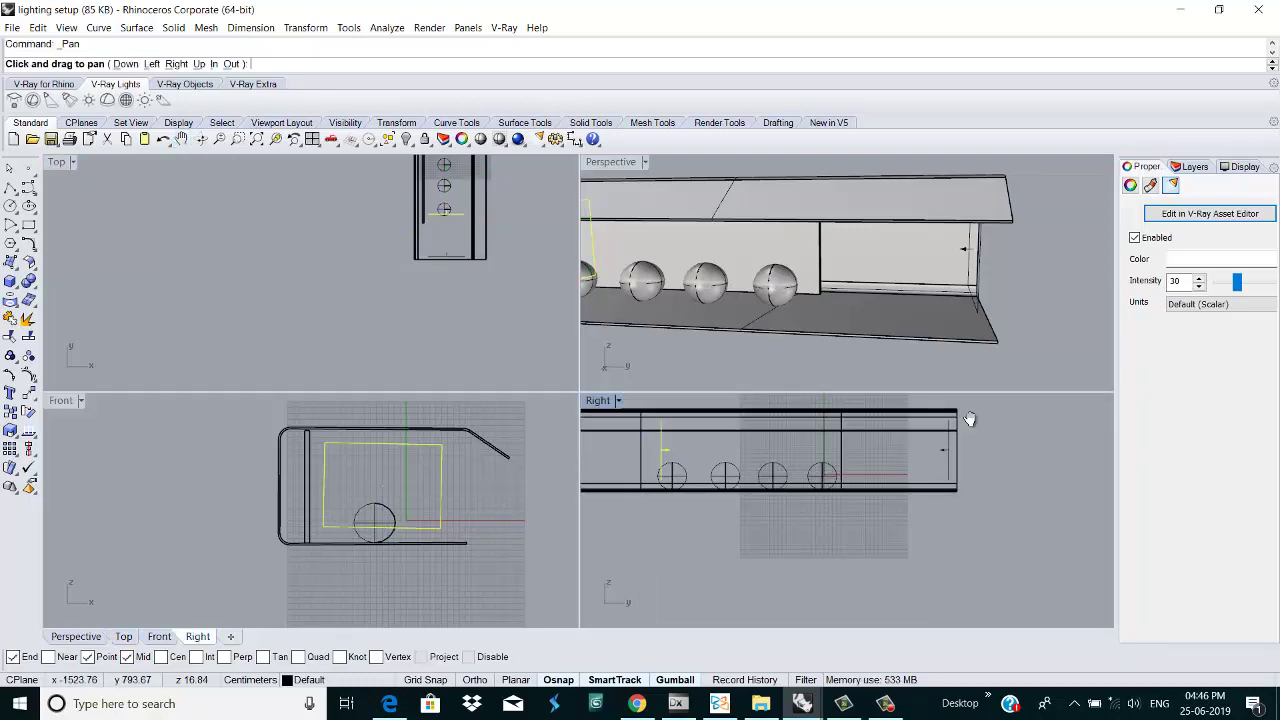
pyautogui.scroll(5, 640, 431)
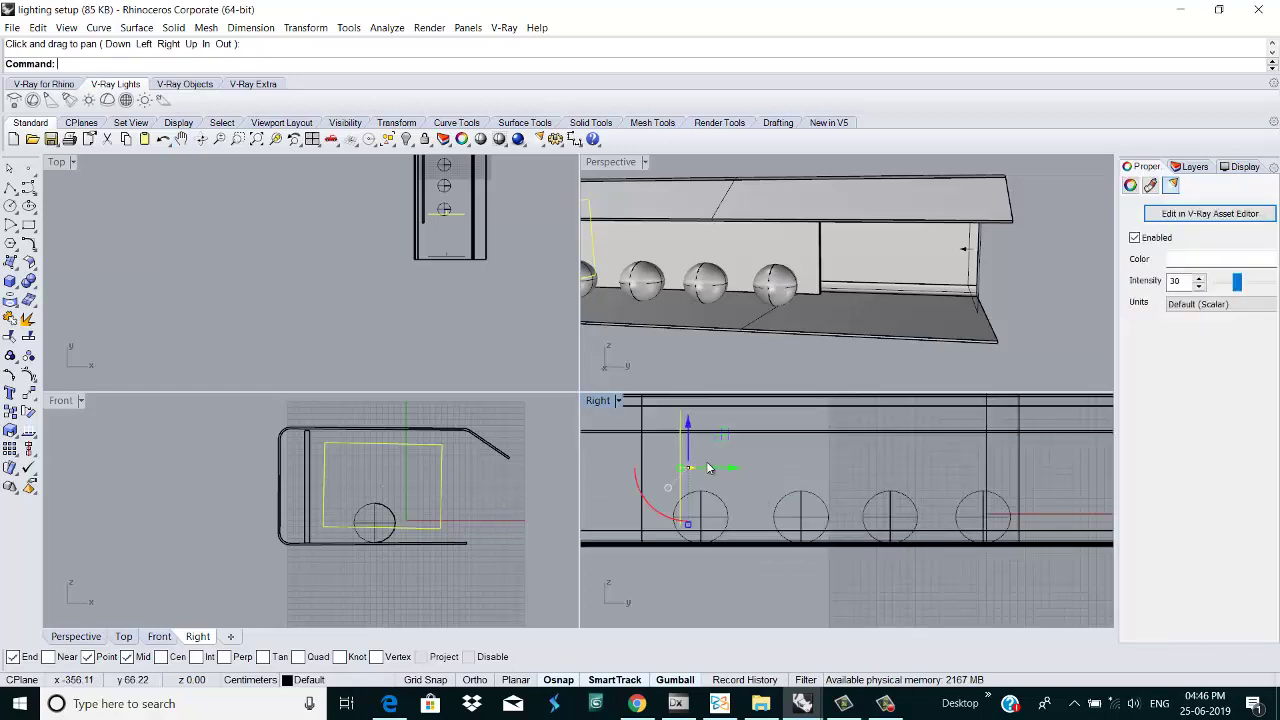
pyautogui.moveTo(717, 472); pyautogui.dragTo(768, 456)
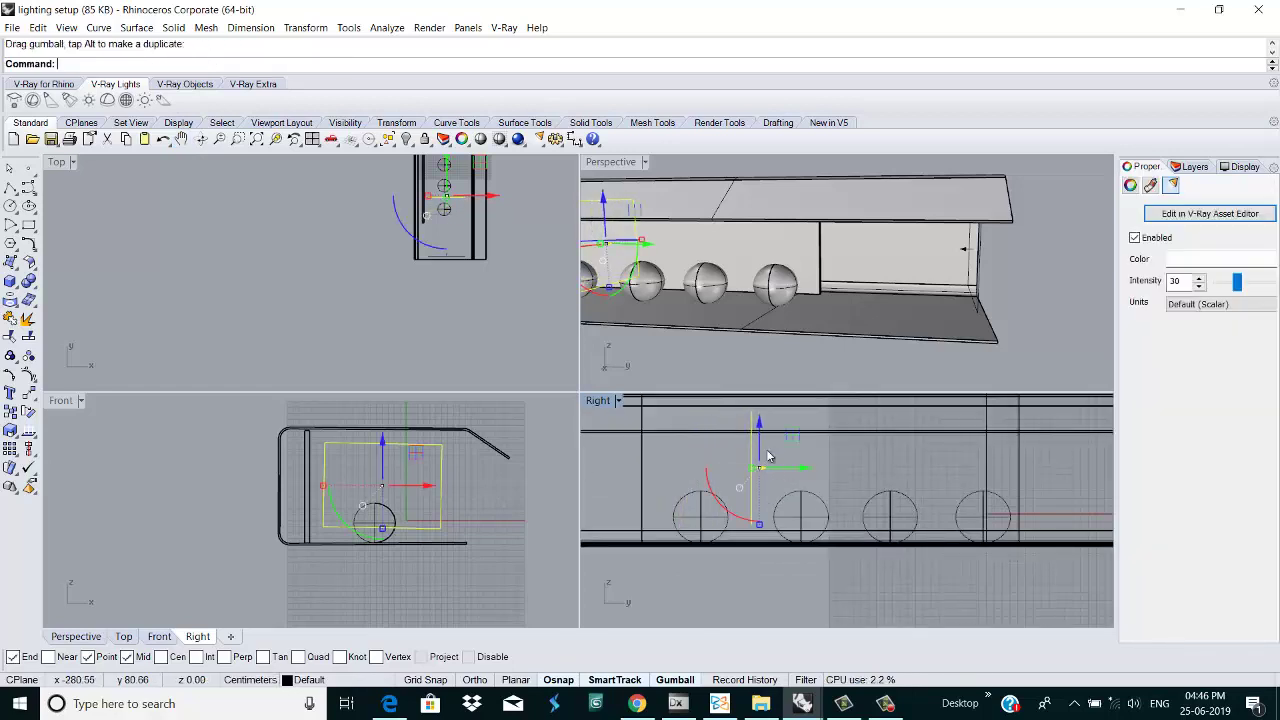
# Step: Try to rotate the light between the spheres in the Top view, and undo the rotation
pyautogui.moveTo(428, 247); pyautogui.dragTo(327, 234)
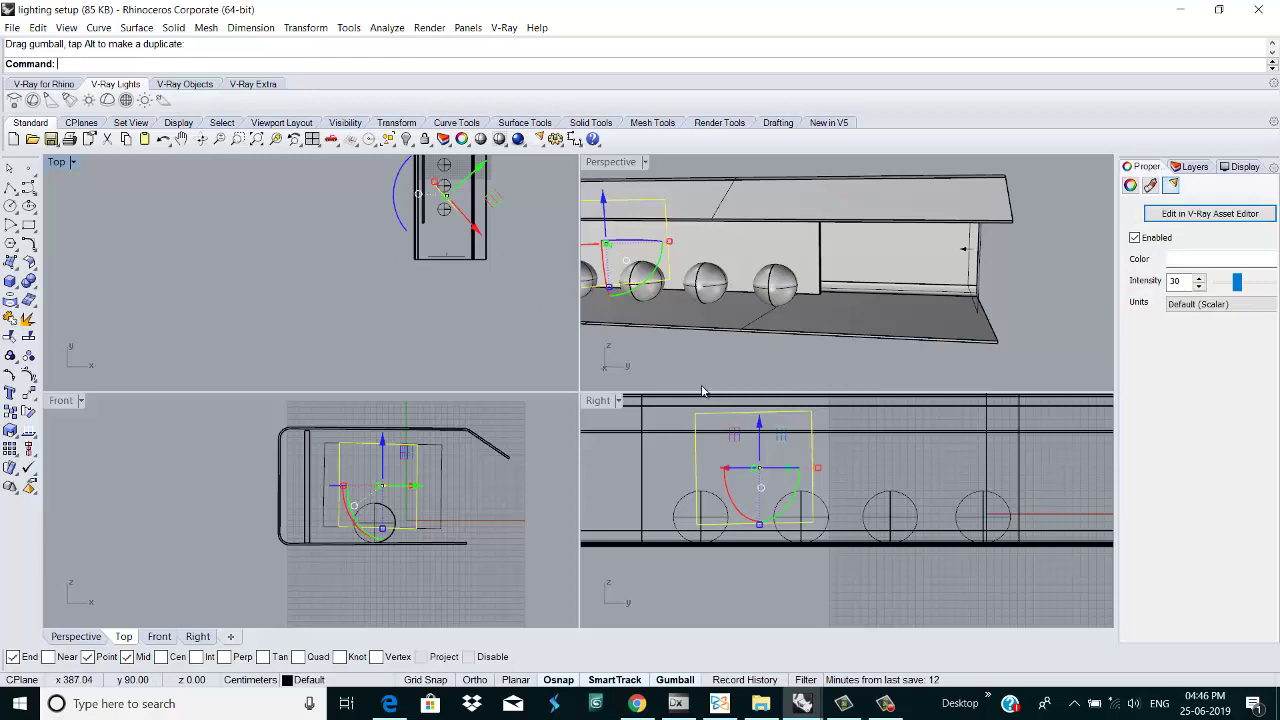
pyautogui.hotkey('ctrl', 'z')
pyautogui.hotkey('ctrl', 'z')
pyautogui.scroll(3, 420, 502)
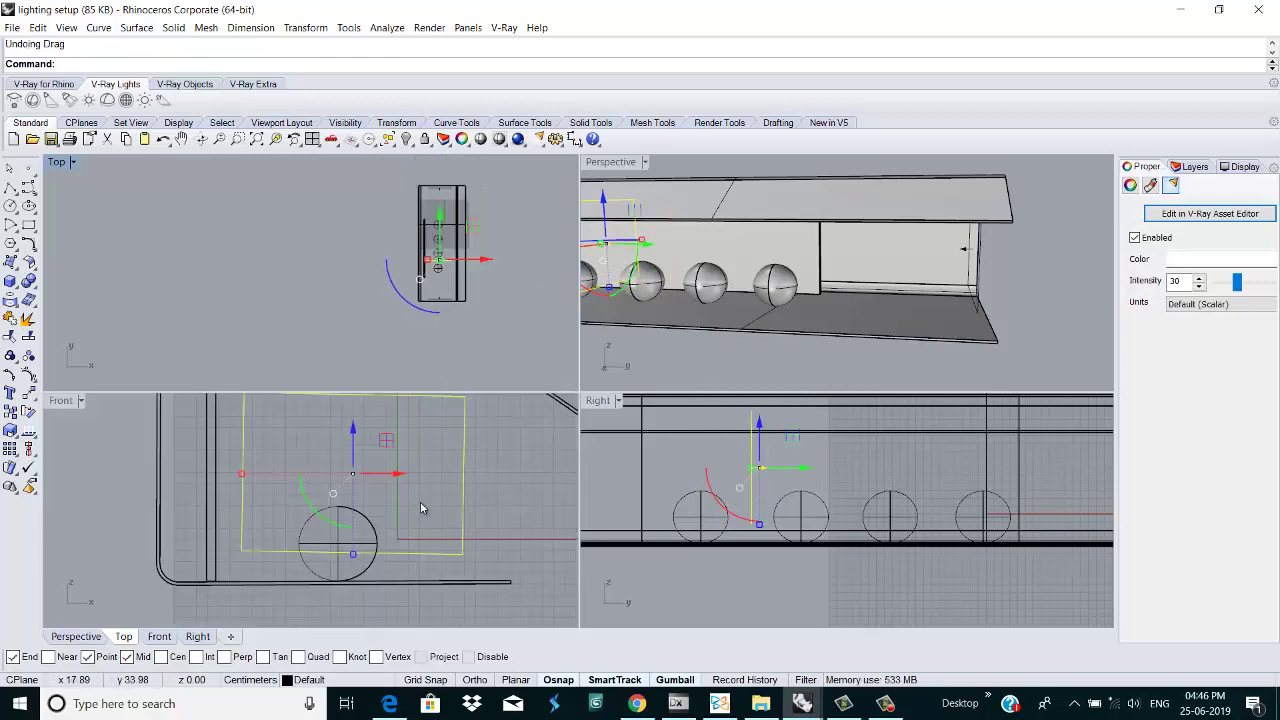
pyautogui.middleClick(420, 502)
pyautogui.click(464, 513)
pyautogui.click(460, 509)
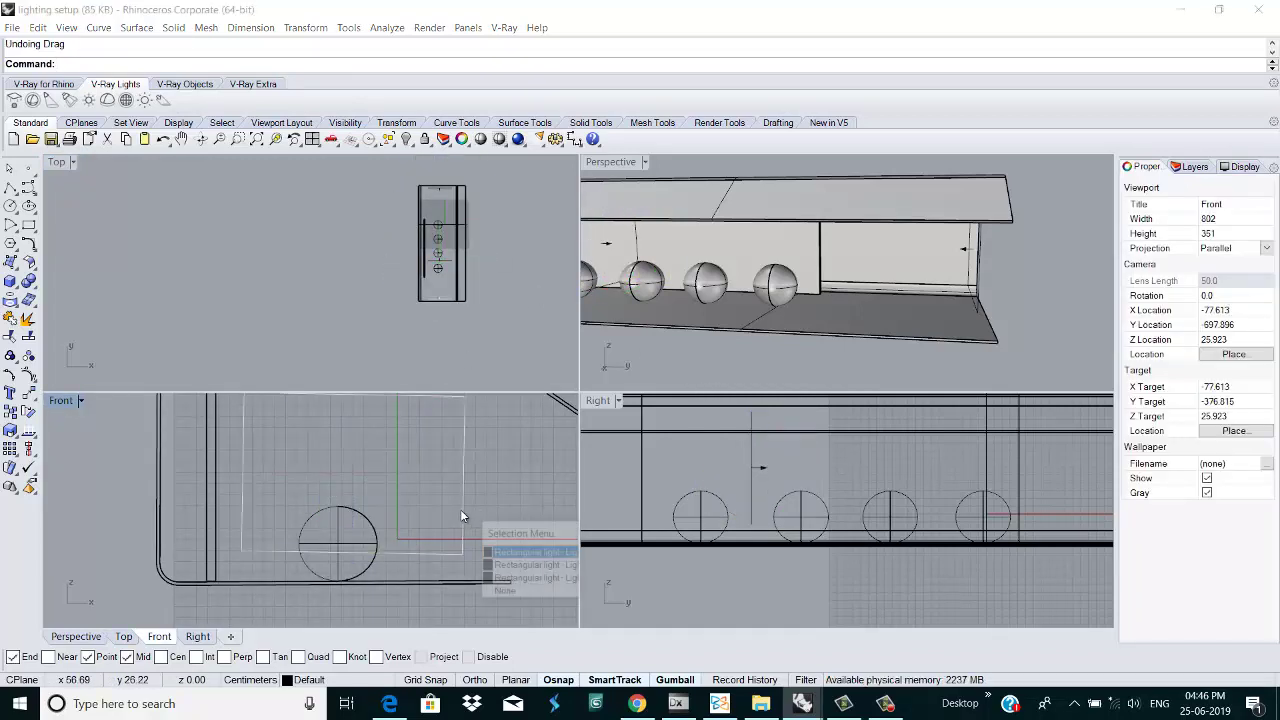
pyautogui.click(530, 553)
pyautogui.scroll(-2, 444, 474)
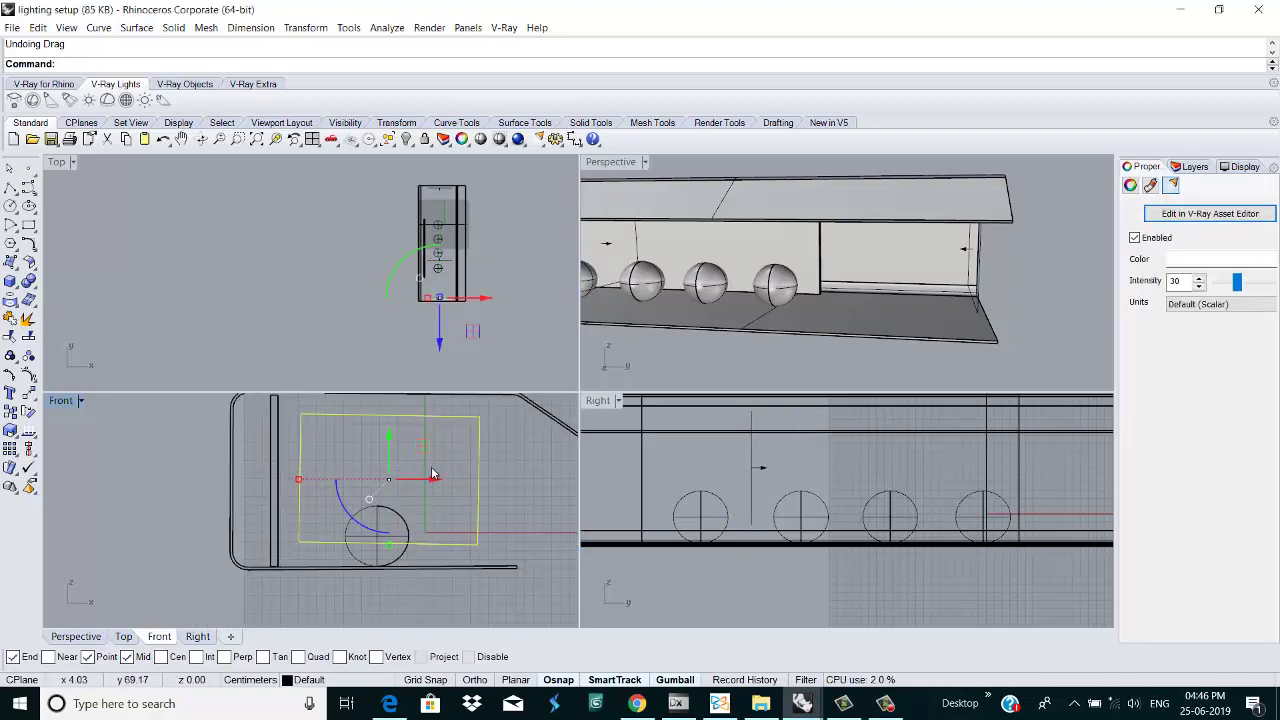
pyautogui.scroll(-5, 708, 278)
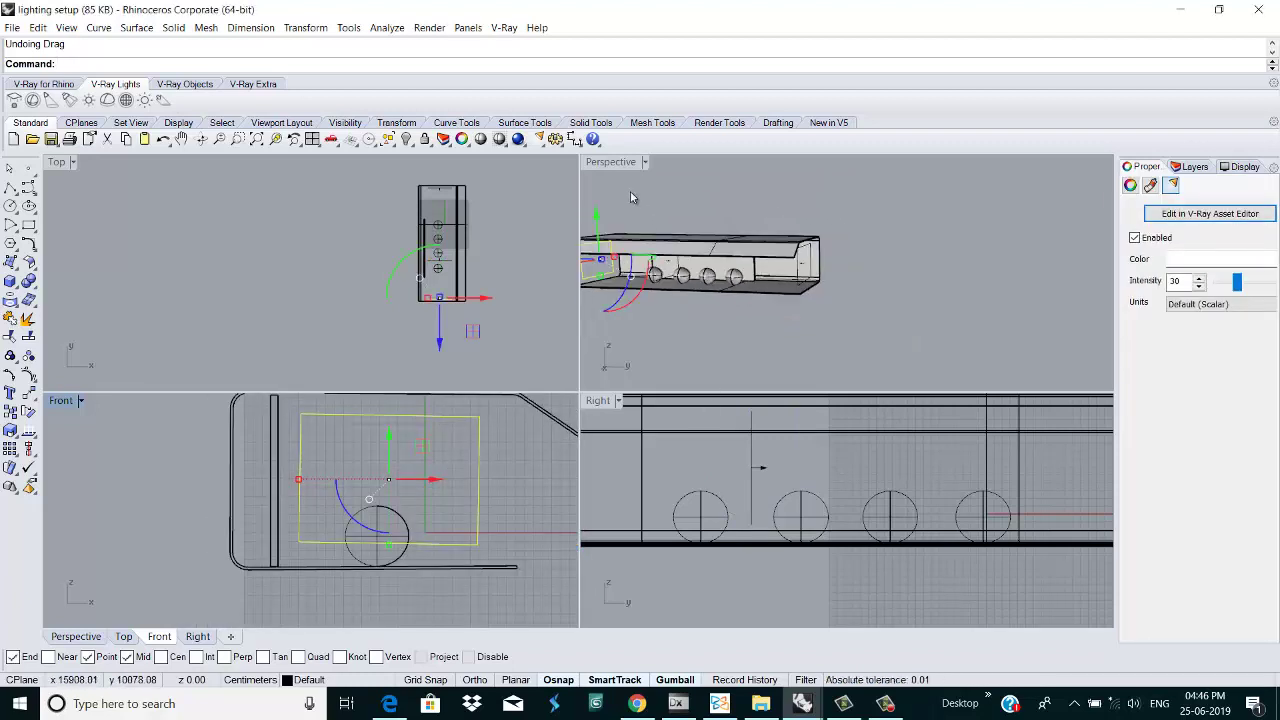
# Step: Maximize the Perspective view, select the light between the first two spheres, and rotate it about 91° around the vertical axis
pyautogui.doubleClick(613, 164)
pyautogui.moveTo(303, 514); pyautogui.dragTo(409, 509, button='right')
pyautogui.click(296, 370)
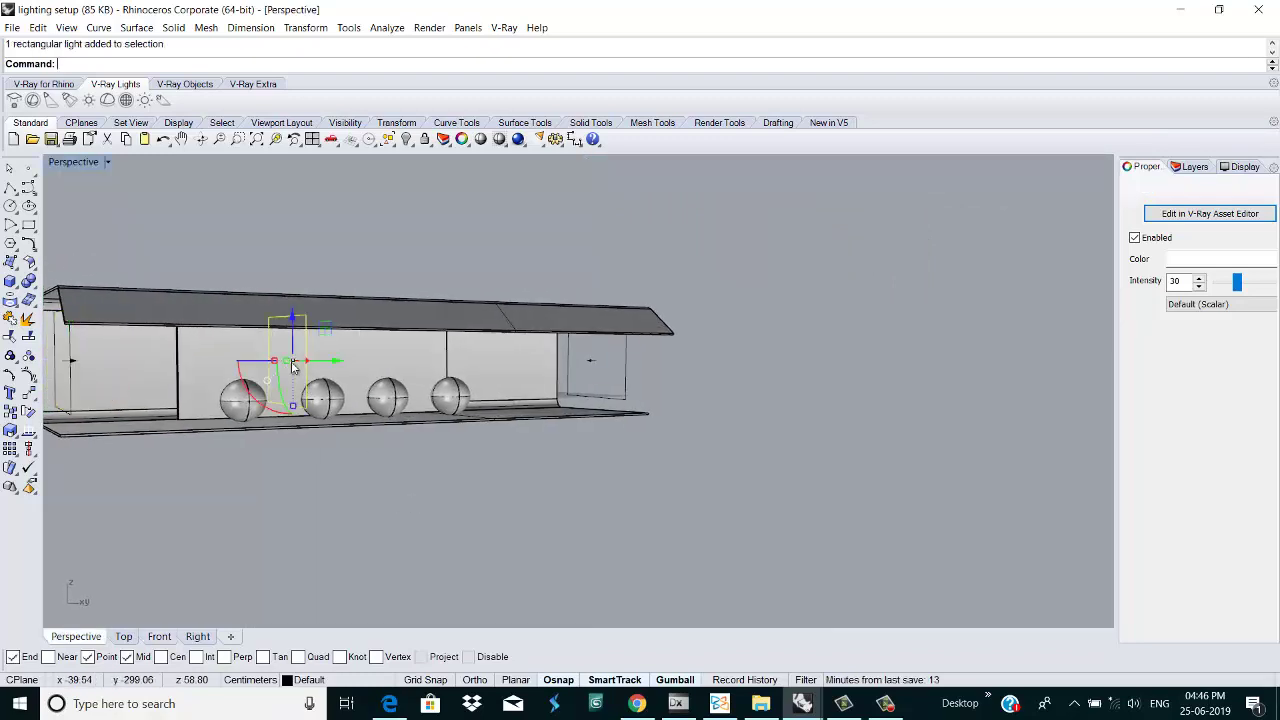
pyautogui.moveTo(296, 370); pyautogui.dragTo(465, 455, button='right')
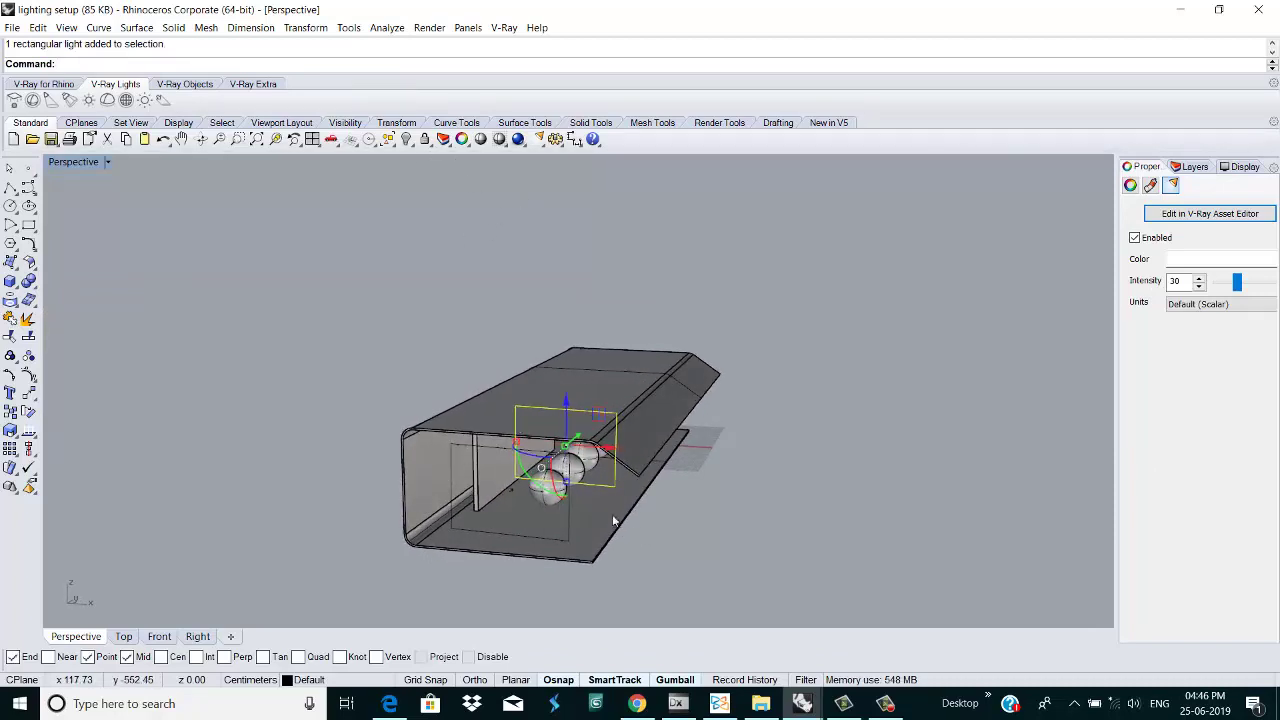
pyautogui.scroll(2, 613, 520)
pyautogui.moveTo(553, 456); pyautogui.dragTo(626, 450)
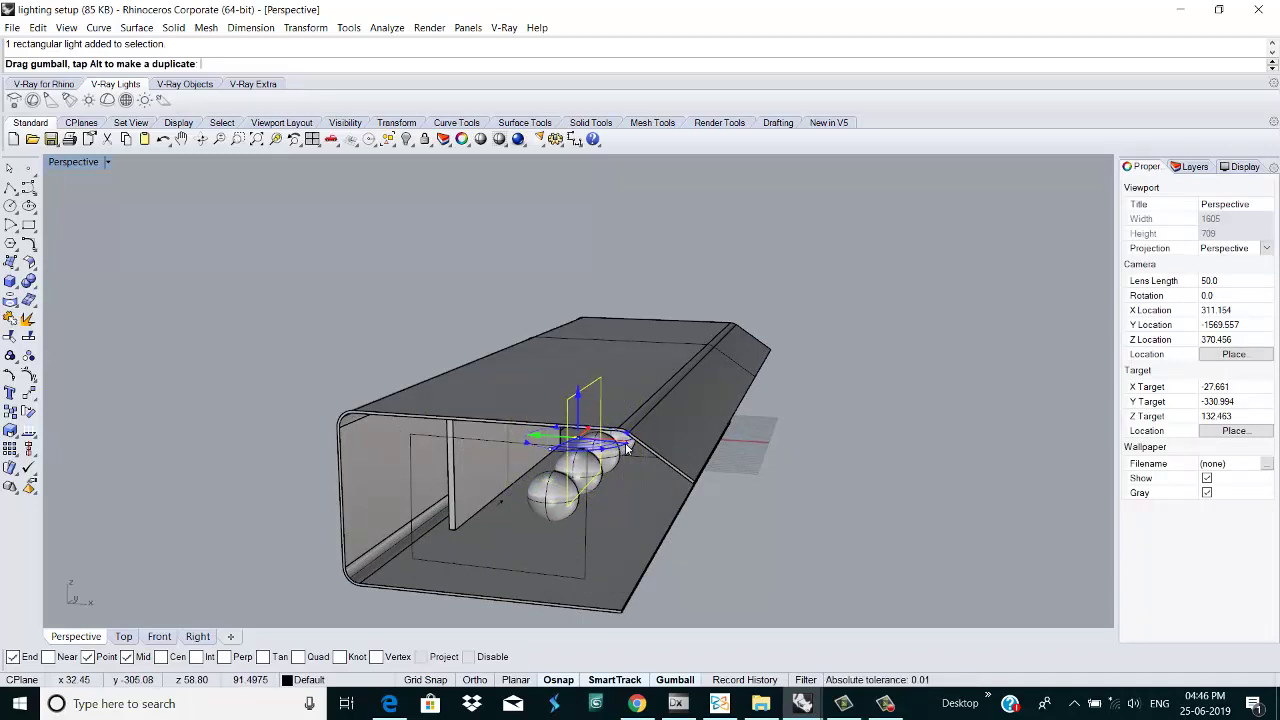
pyautogui.moveTo(626, 450); pyautogui.dragTo(624, 452)
# Step: Tilt the light about the axis of the sphere row, and move it to the shell's open side near the sloping lip
pyautogui.scroll(2, 612, 456)
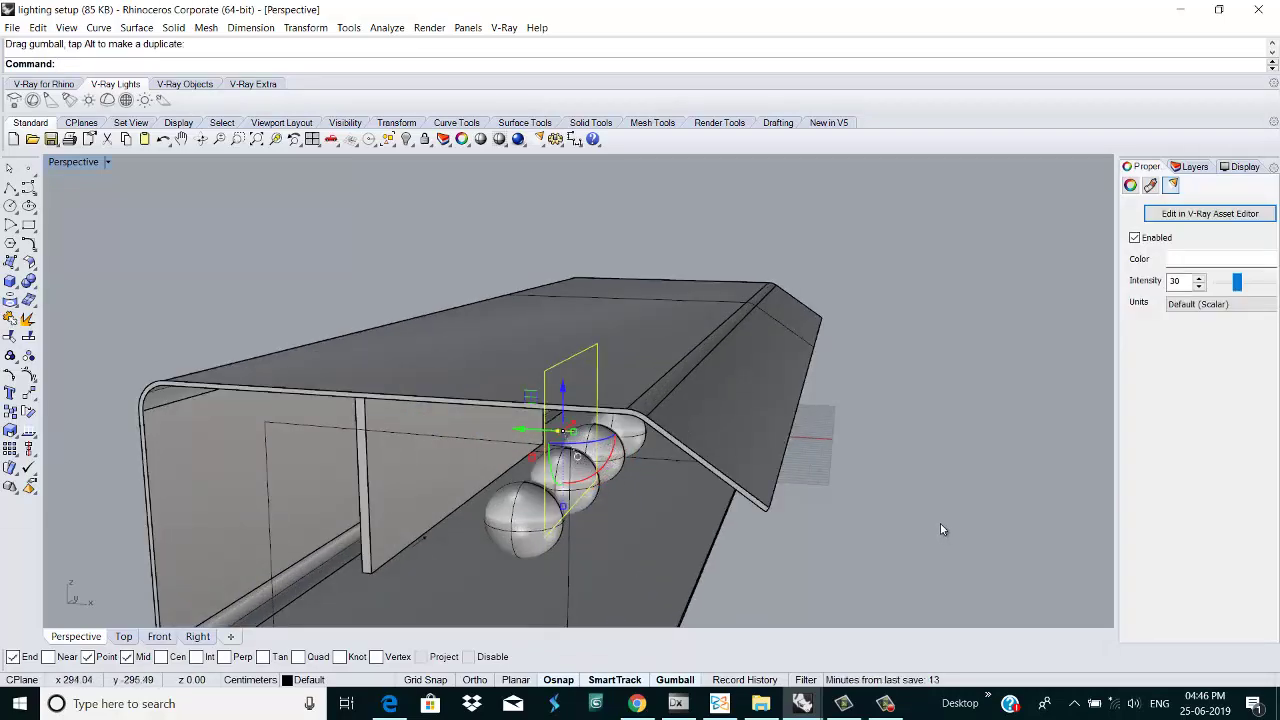
pyautogui.moveTo(940, 529); pyautogui.dragTo(925, 468, button='right')
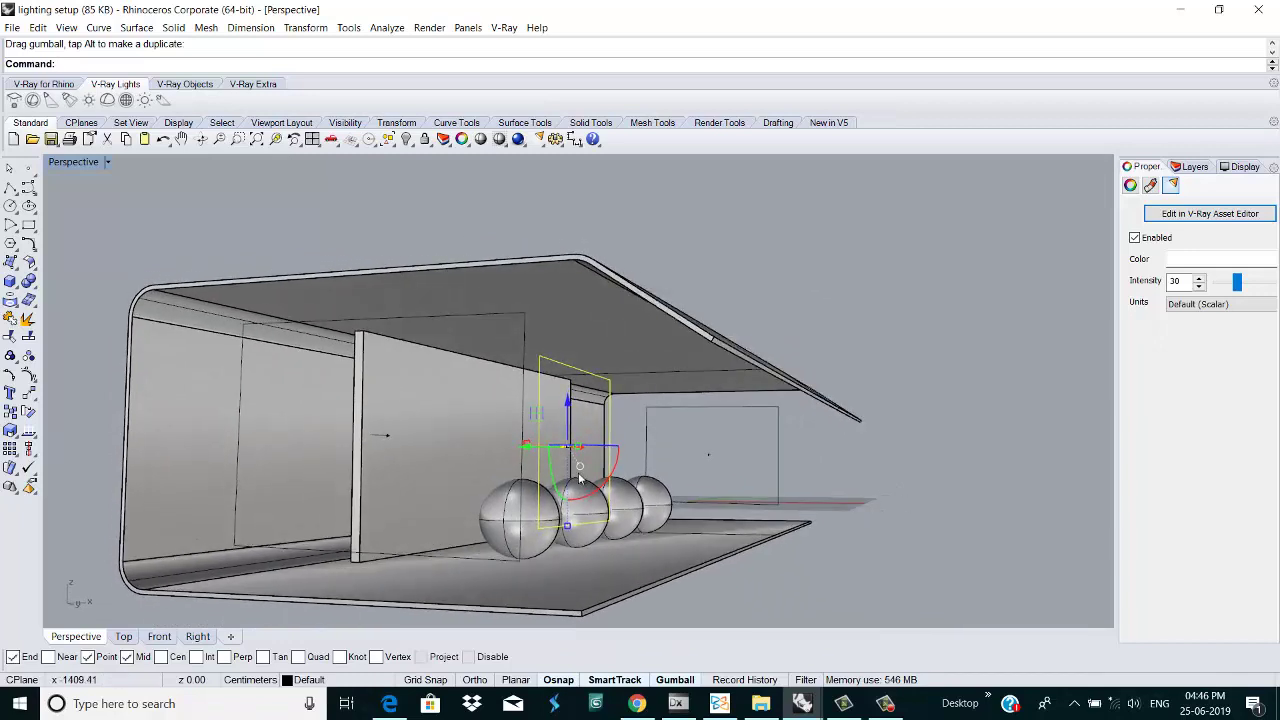
pyautogui.moveTo(614, 477); pyautogui.dragTo(406, 455)
pyautogui.scroll(2, 533, 445)
pyautogui.scroll(-2, 533, 445)
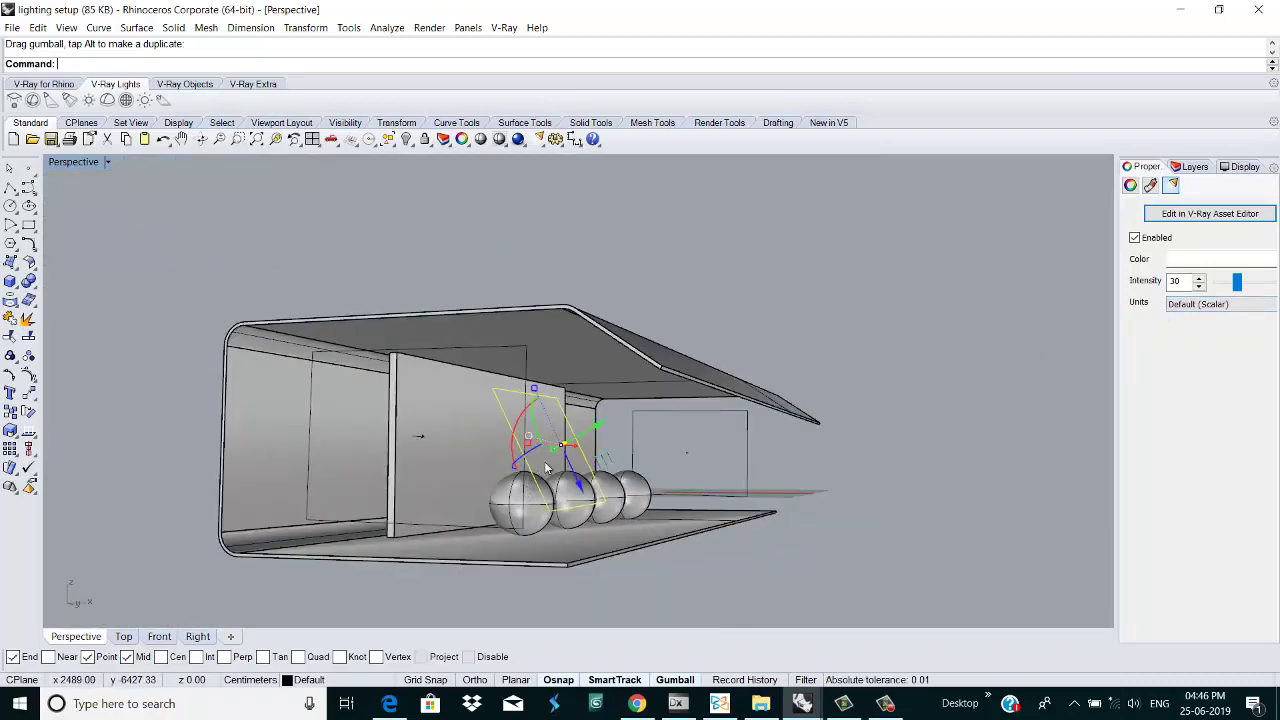
pyautogui.moveTo(765, 554); pyautogui.dragTo(814, 557, button='right')
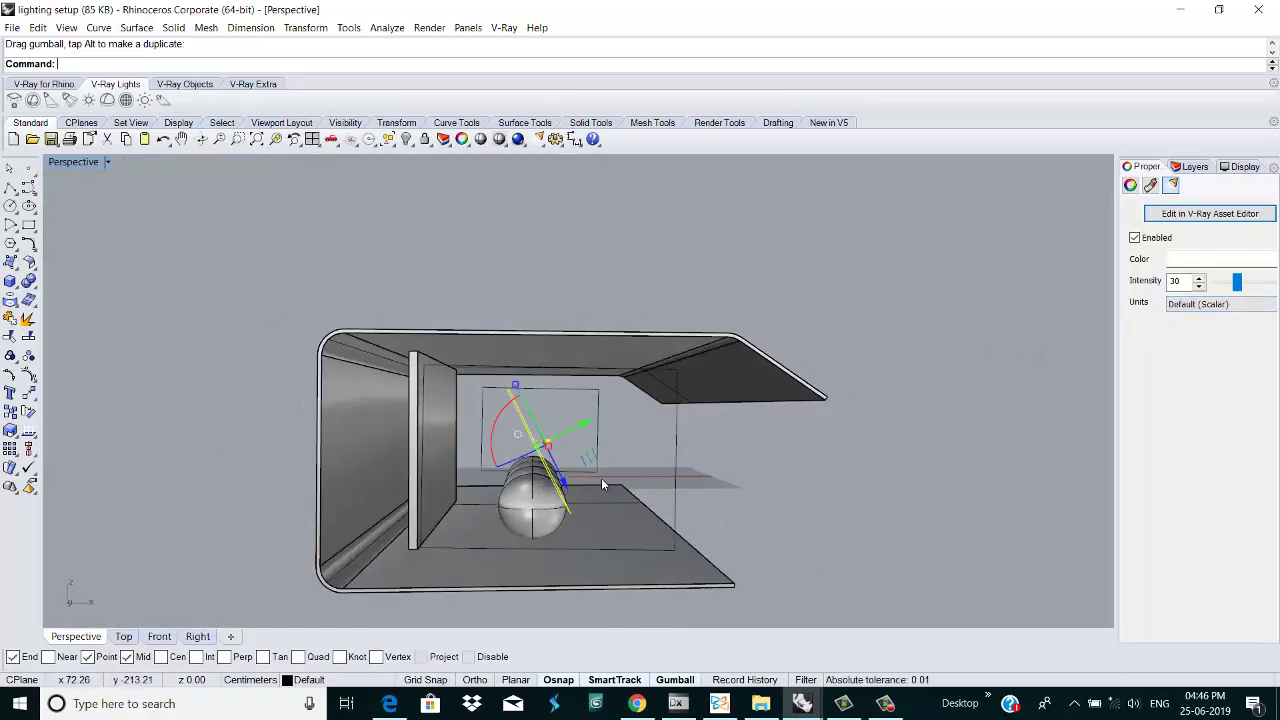
pyautogui.moveTo(553, 447); pyautogui.dragTo(660, 420)
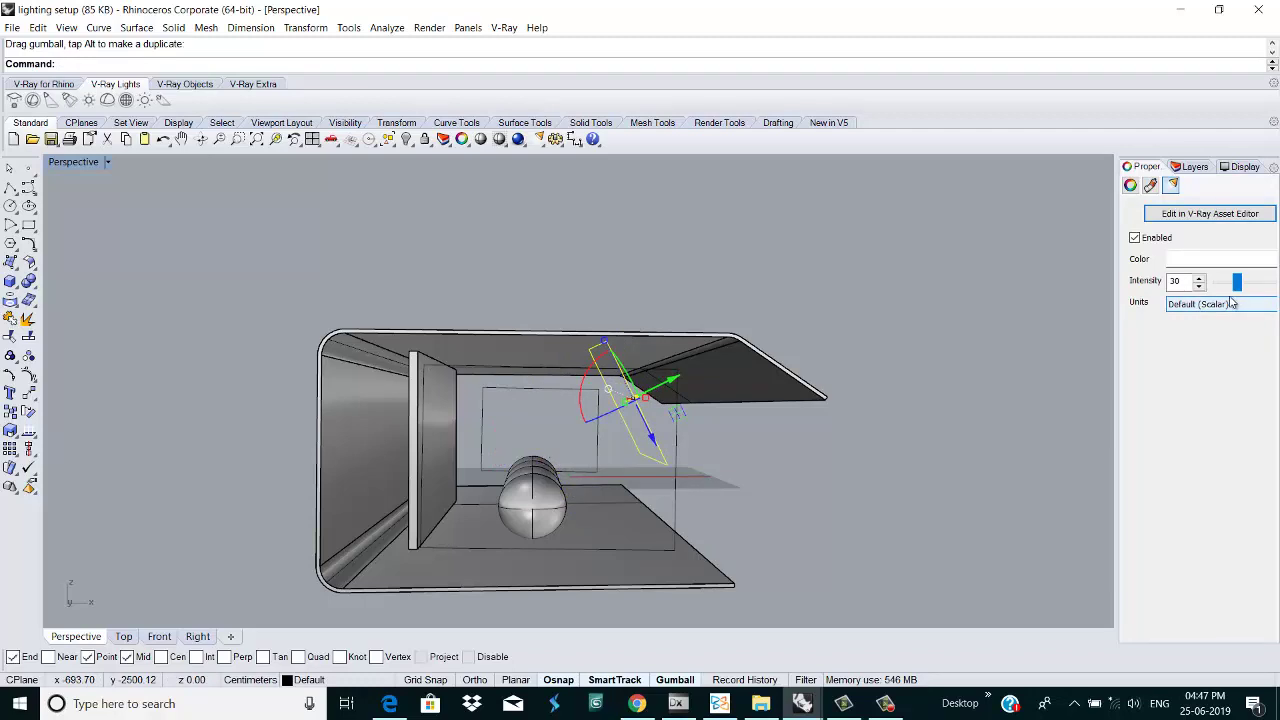
# Step: Open the tilted light in the V-Ray Asset Editor and show its Shape and Options settings
pyautogui.click(1210, 214)
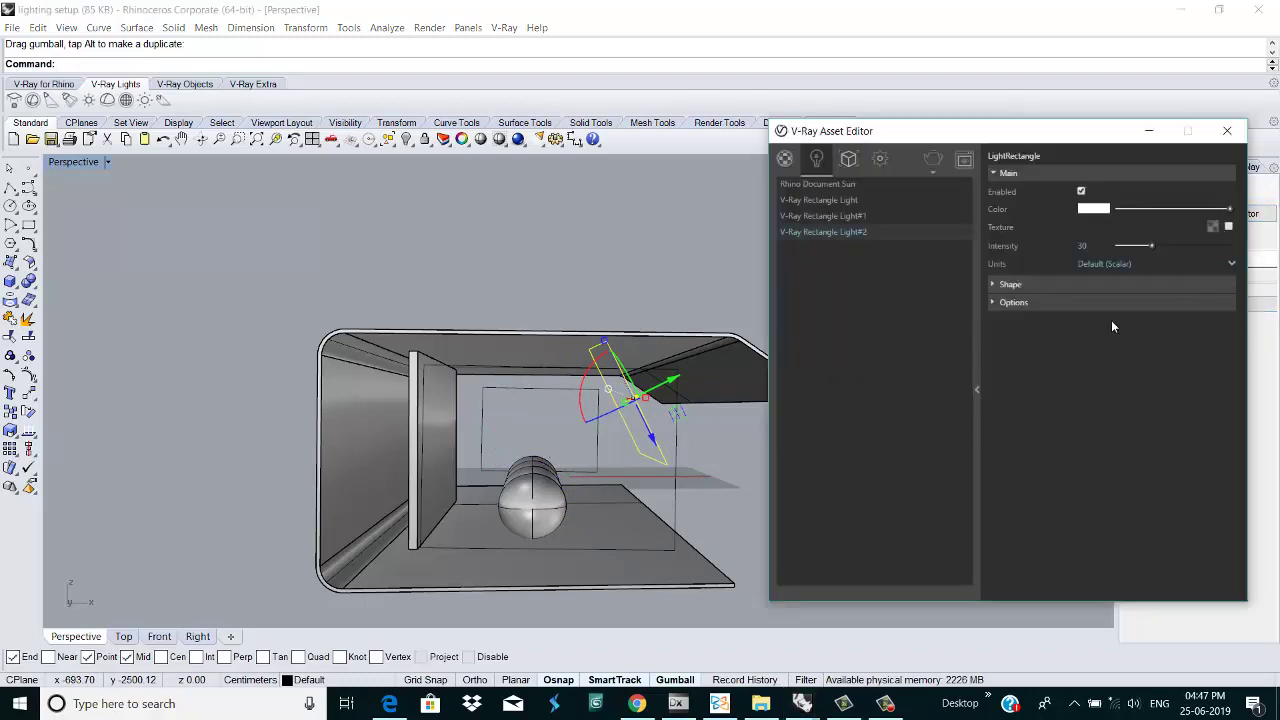
pyautogui.click(1070, 286)
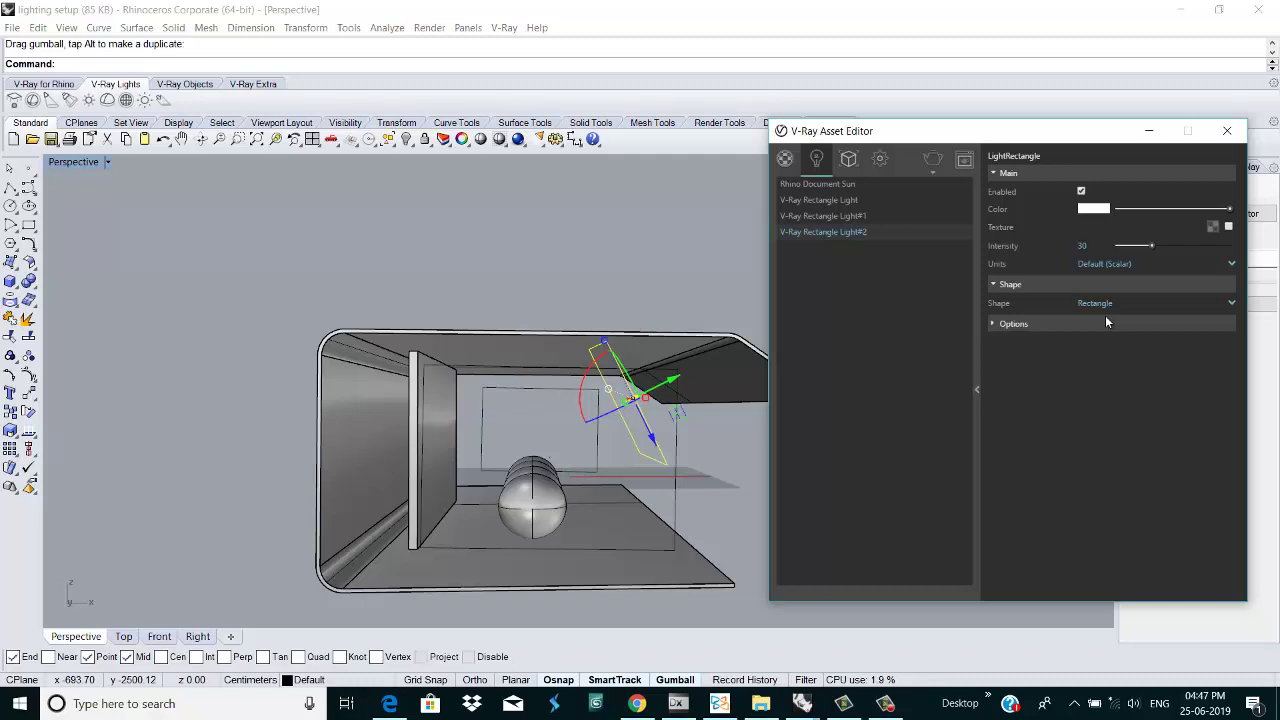
pyautogui.click(1105, 322)
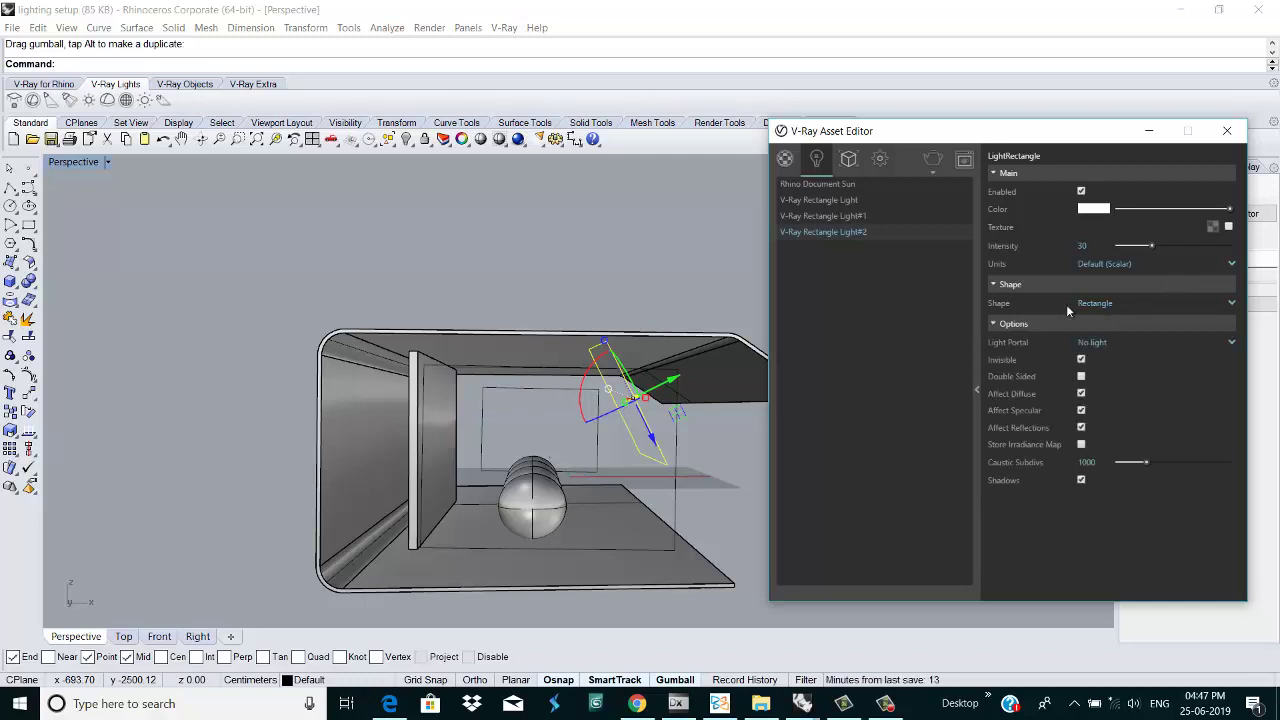
# Step: Resize the tilted light in height and length to suit the space near the sloping lip, and clear the selection
pyautogui.scroll(5, 608, 415)
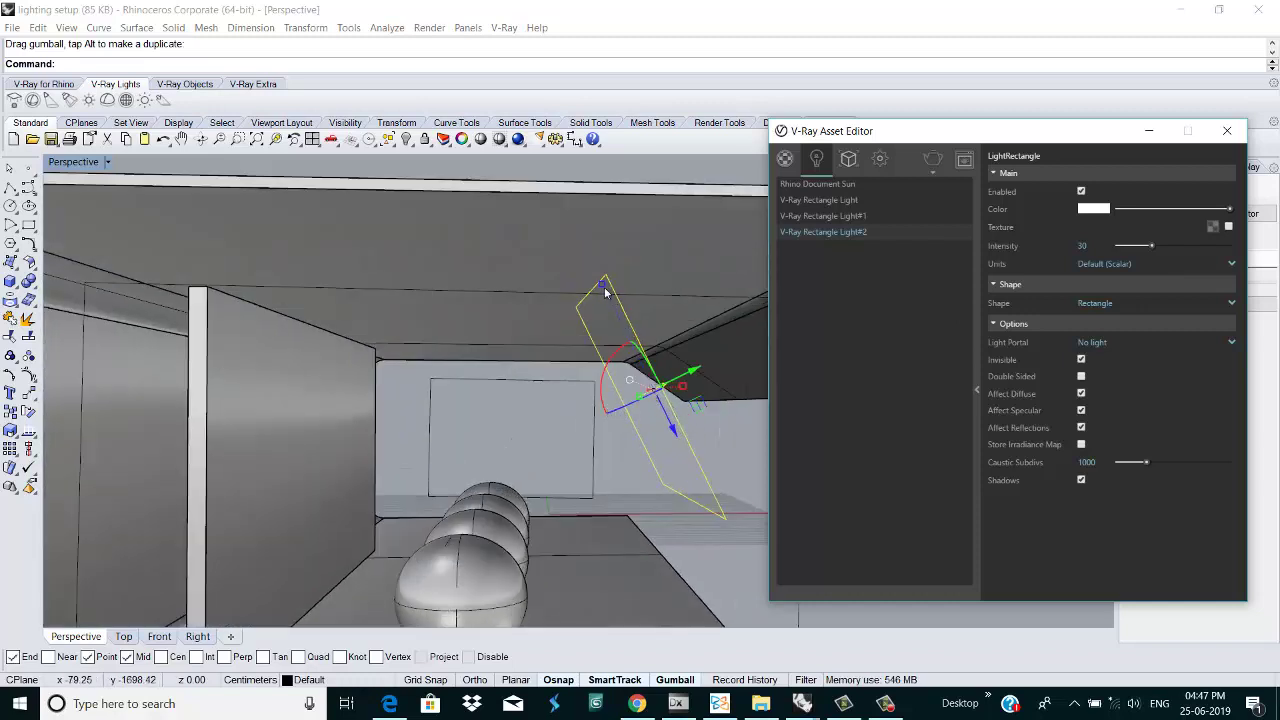
pyautogui.moveTo(602, 289); pyautogui.dragTo(609, 300)
pyautogui.moveTo(638, 363); pyautogui.dragTo(655, 385)
pyautogui.moveTo(676, 403); pyautogui.dragTo(644, 474, button='right')
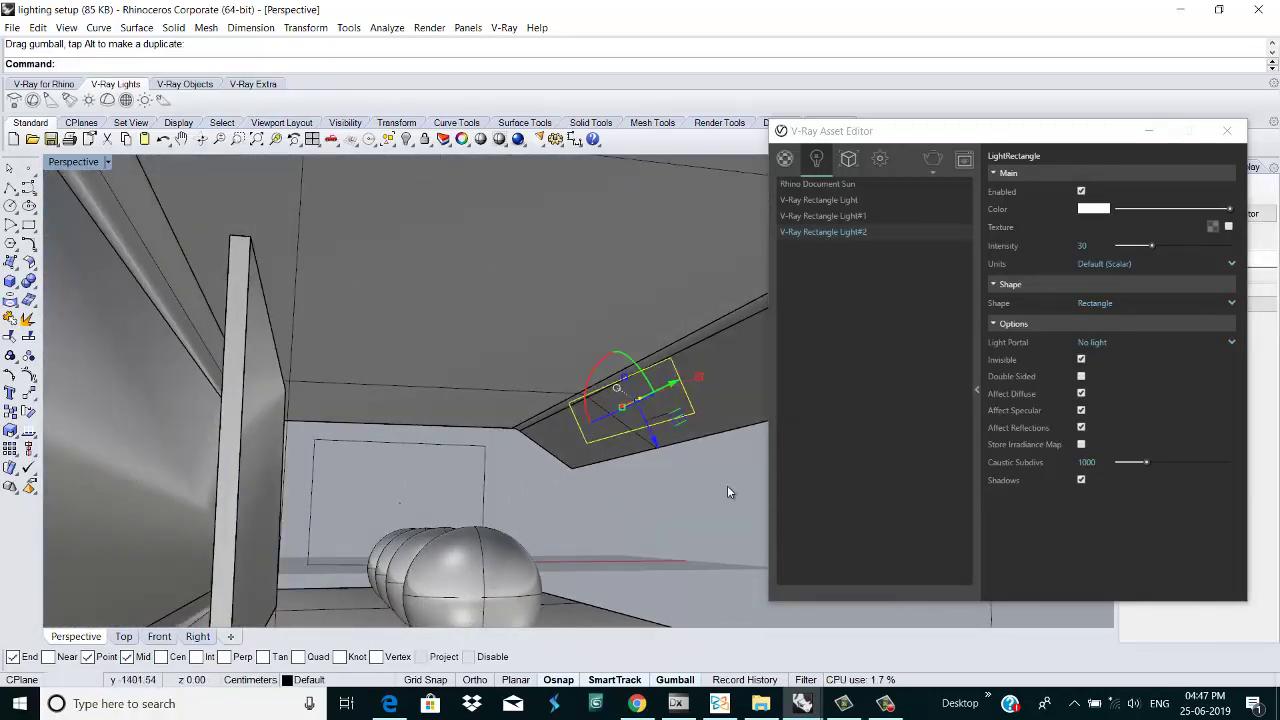
pyautogui.moveTo(727, 491); pyautogui.dragTo(690, 380, button='right')
pyautogui.moveTo(687, 372); pyautogui.dragTo(741, 360)
pyautogui.press('Escape')
pyautogui.scroll(-3, 694, 454)
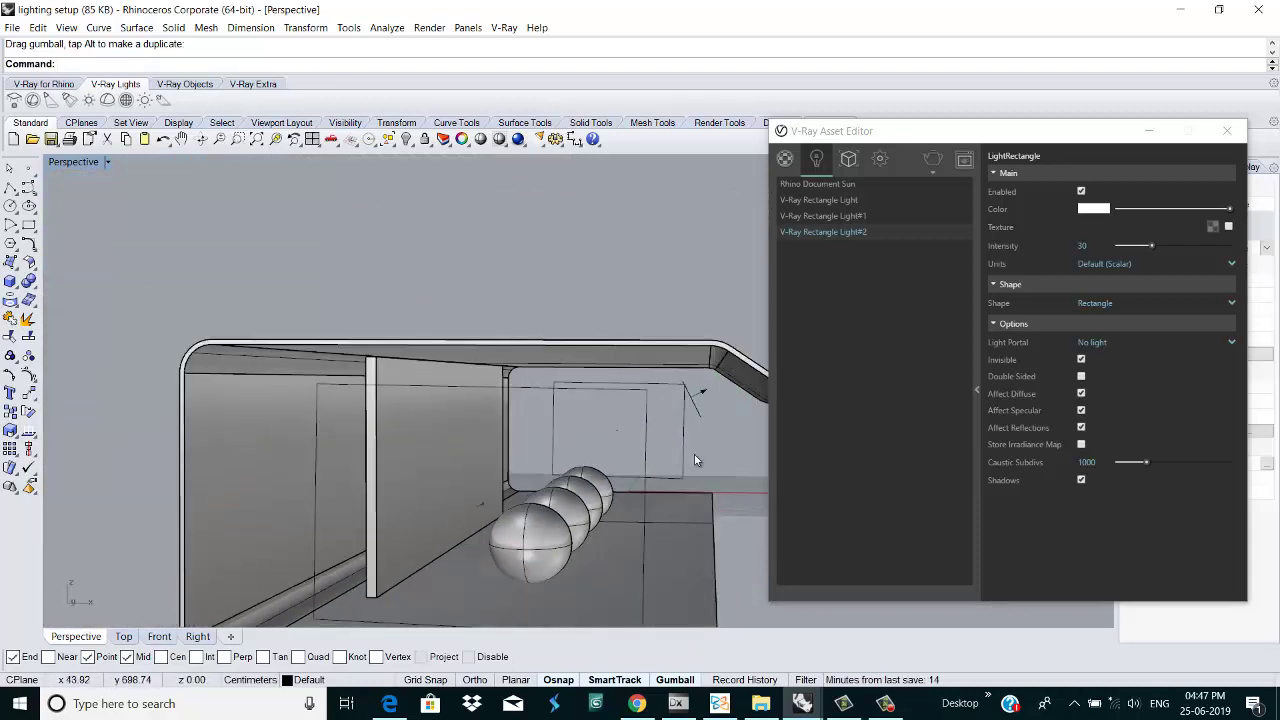
pyautogui.moveTo(694, 454); pyautogui.dragTo(1163, 242, button='right')
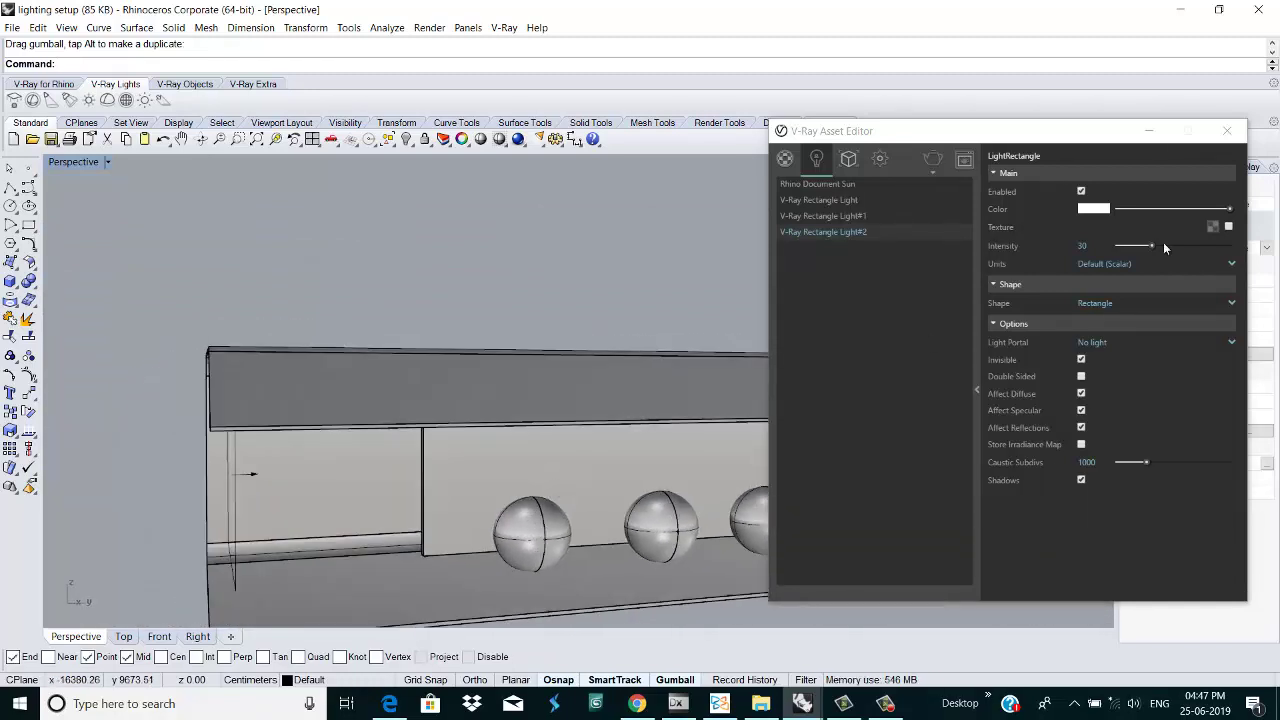
# Step: Set the intensity of the upright rectangle light at the shell's end nearest the first sphere to 20, and close the V-Ray Asset Editor
pyautogui.click(236, 518)
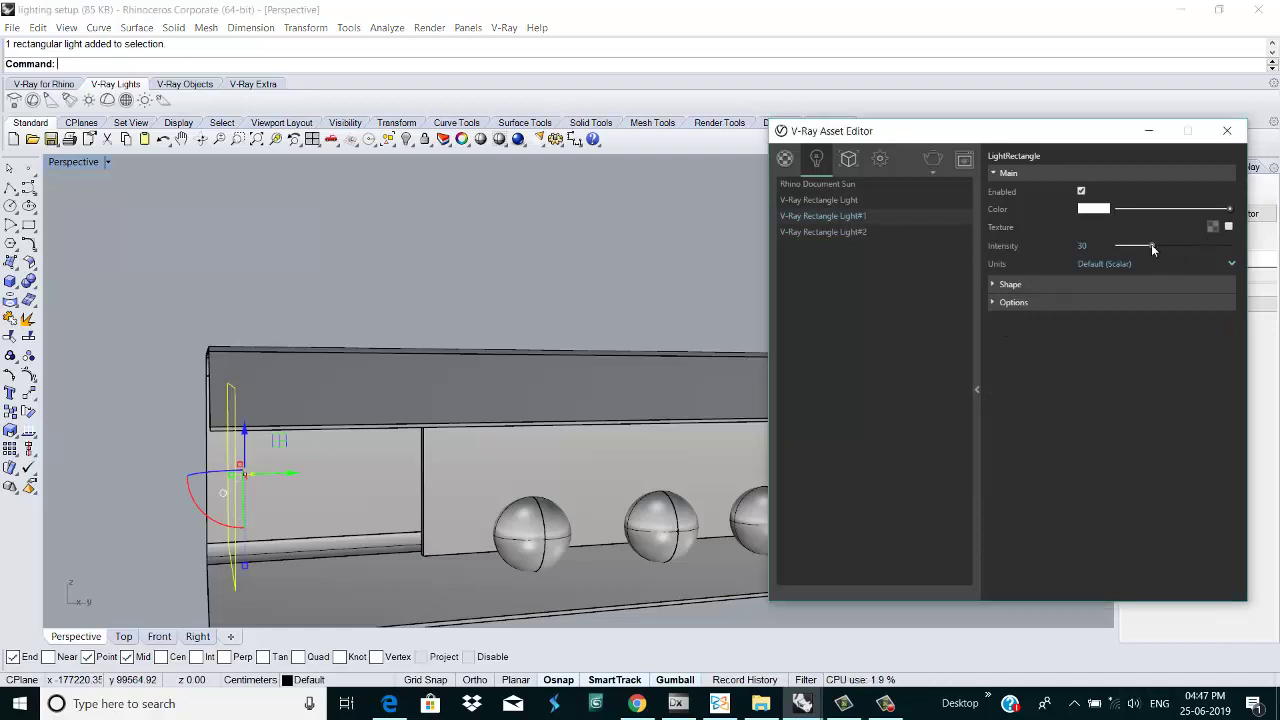
pyautogui.moveTo(1151, 244); pyautogui.dragTo(1133, 245)
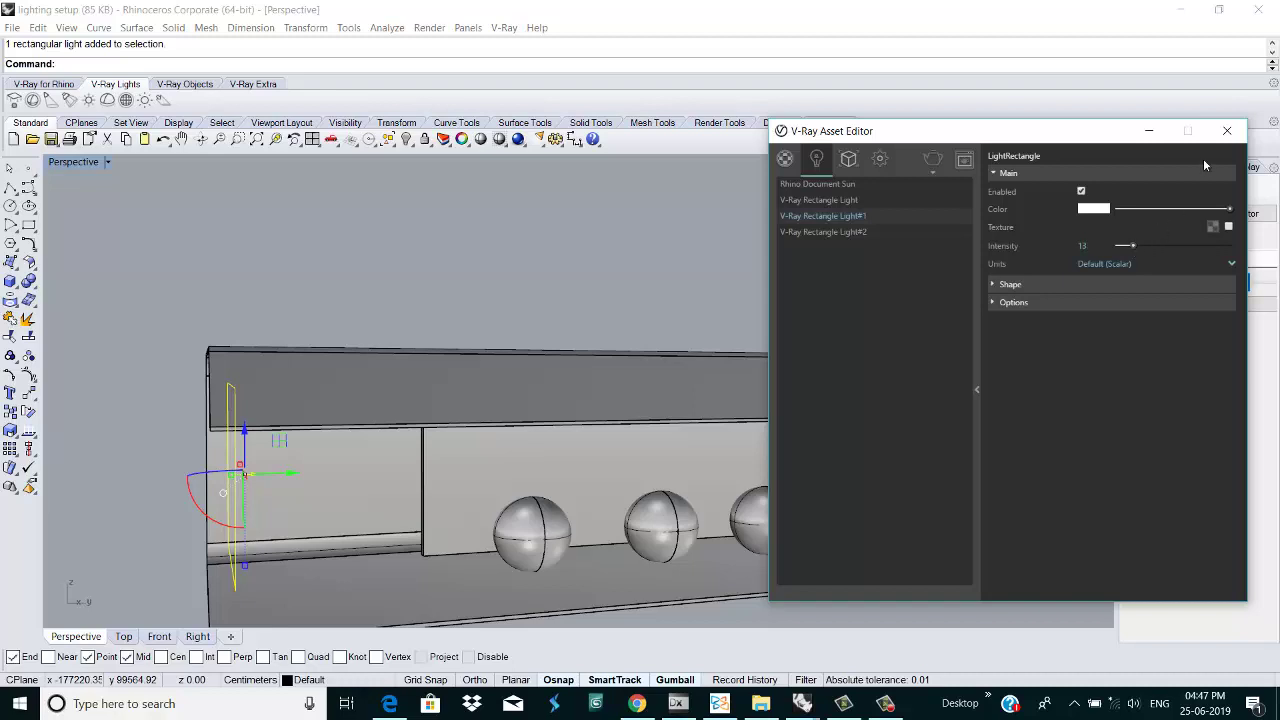
pyautogui.moveTo(1102, 137); pyautogui.dragTo(898, 147)
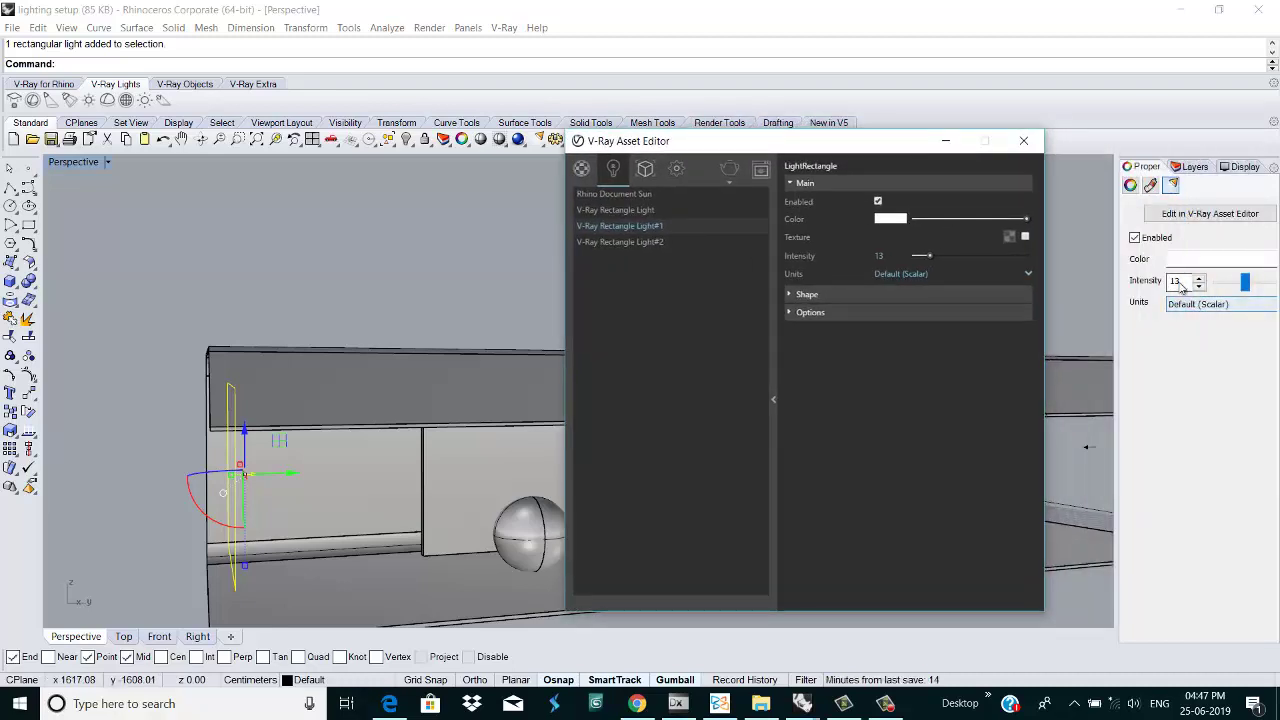
pyautogui.moveTo(1179, 285); pyautogui.dragTo(1149, 291)
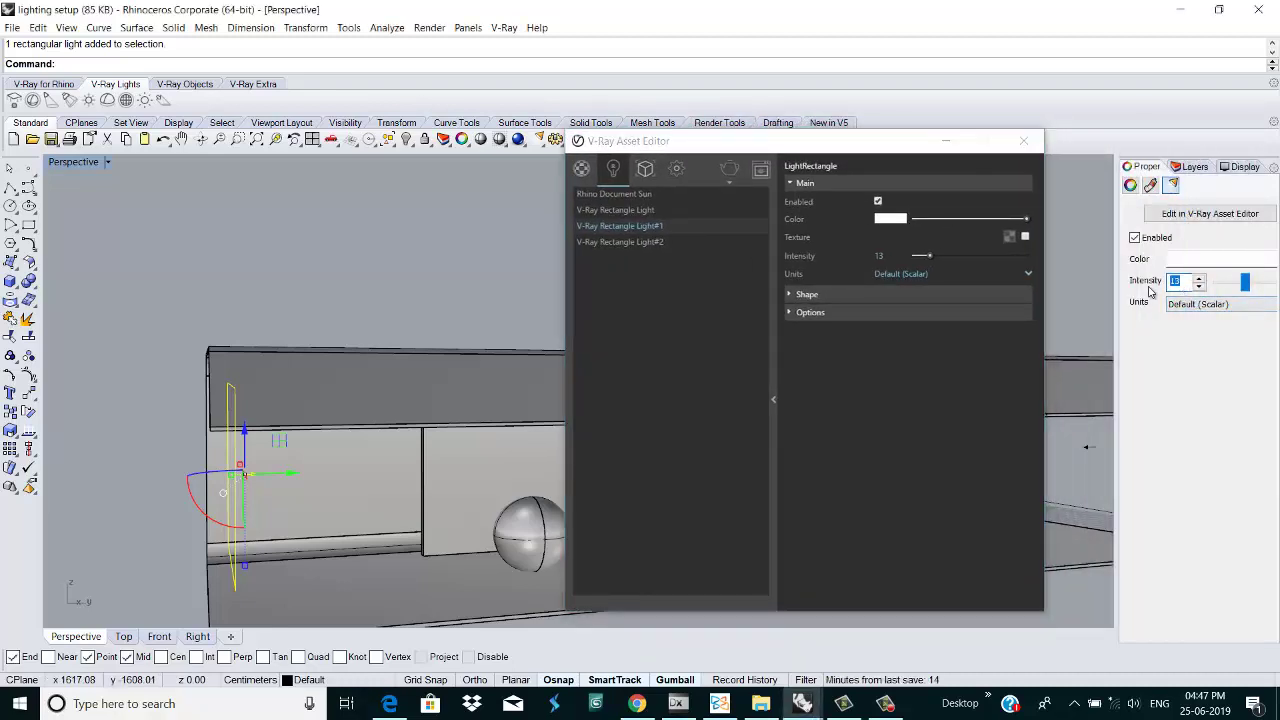
pyautogui.write('20')
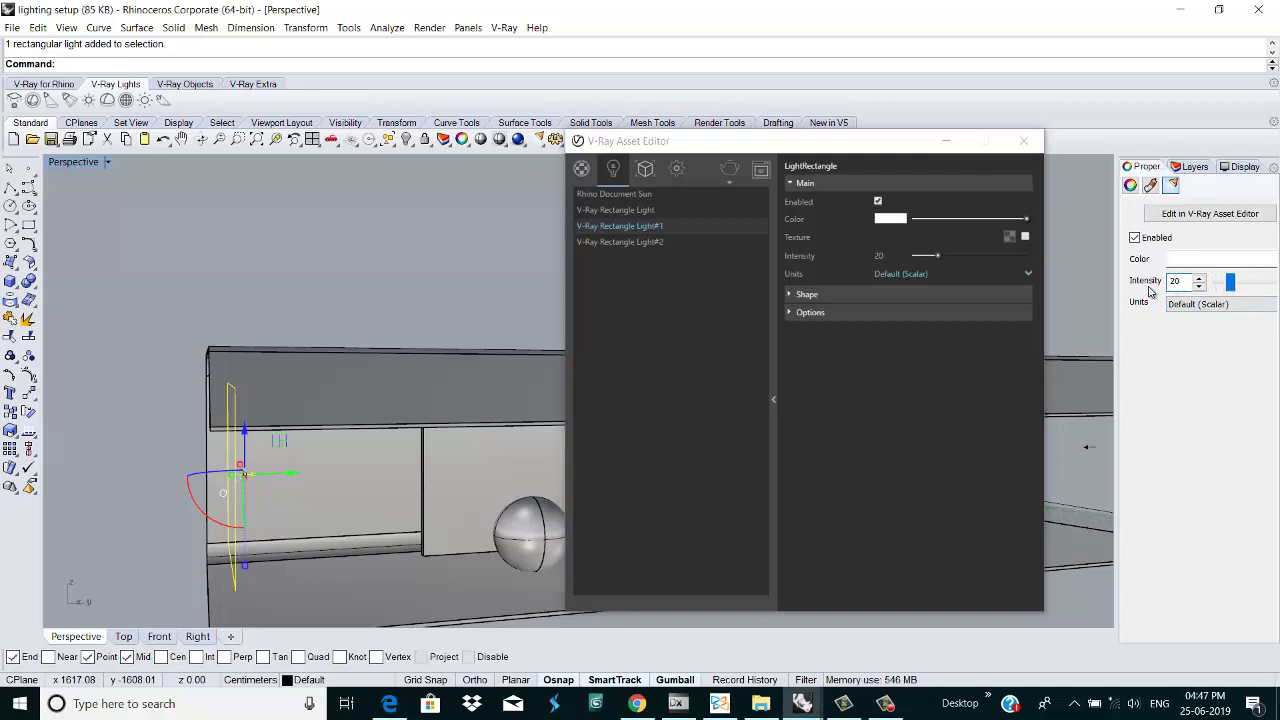
pyautogui.click(1023, 140)
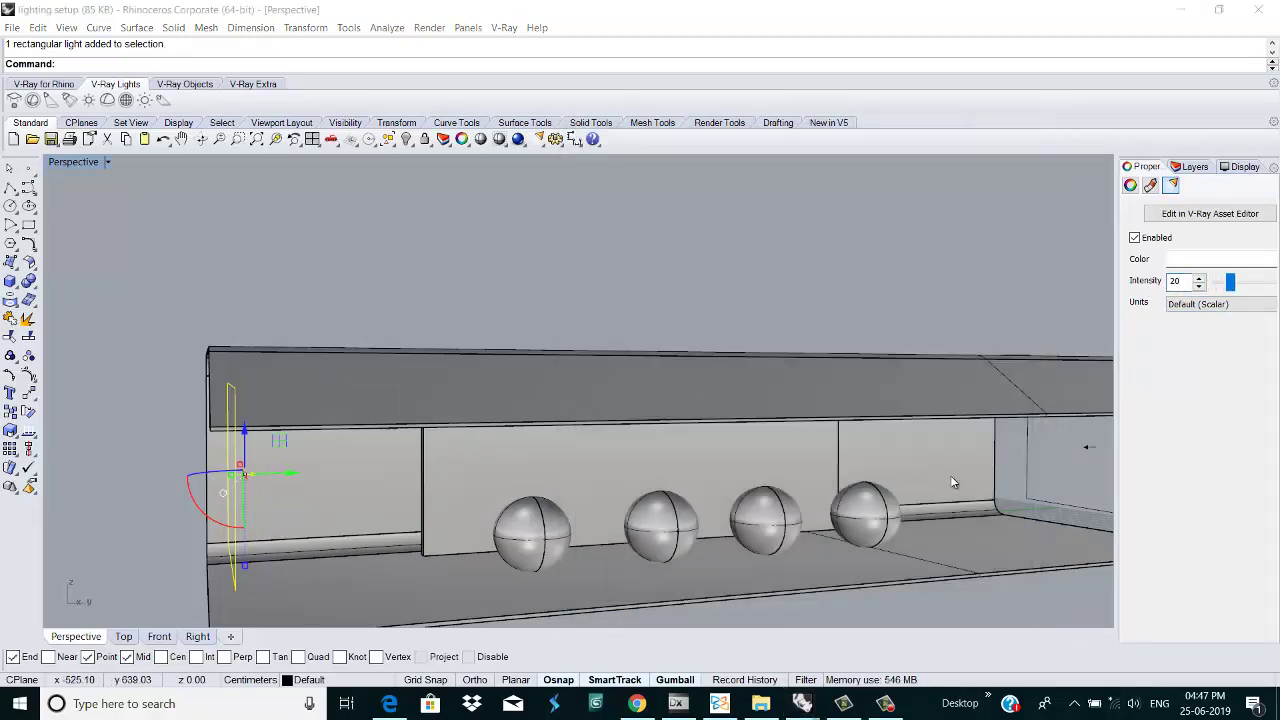
# Step: Select the rectangle light at the shell's opposite end, and open the V-Ray render settings with the Render Output options expanded
pyautogui.click(1080, 449)
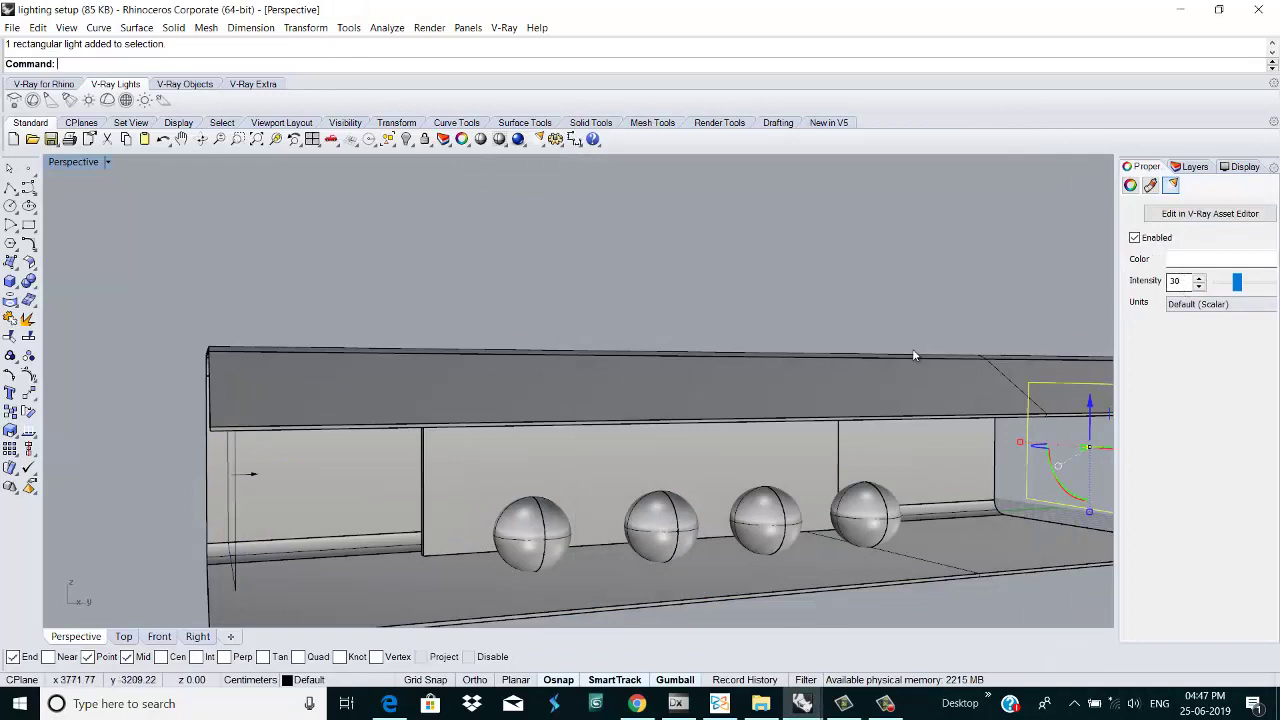
pyautogui.scroll(-3, 803, 383)
pyautogui.scroll(5, 873, 383)
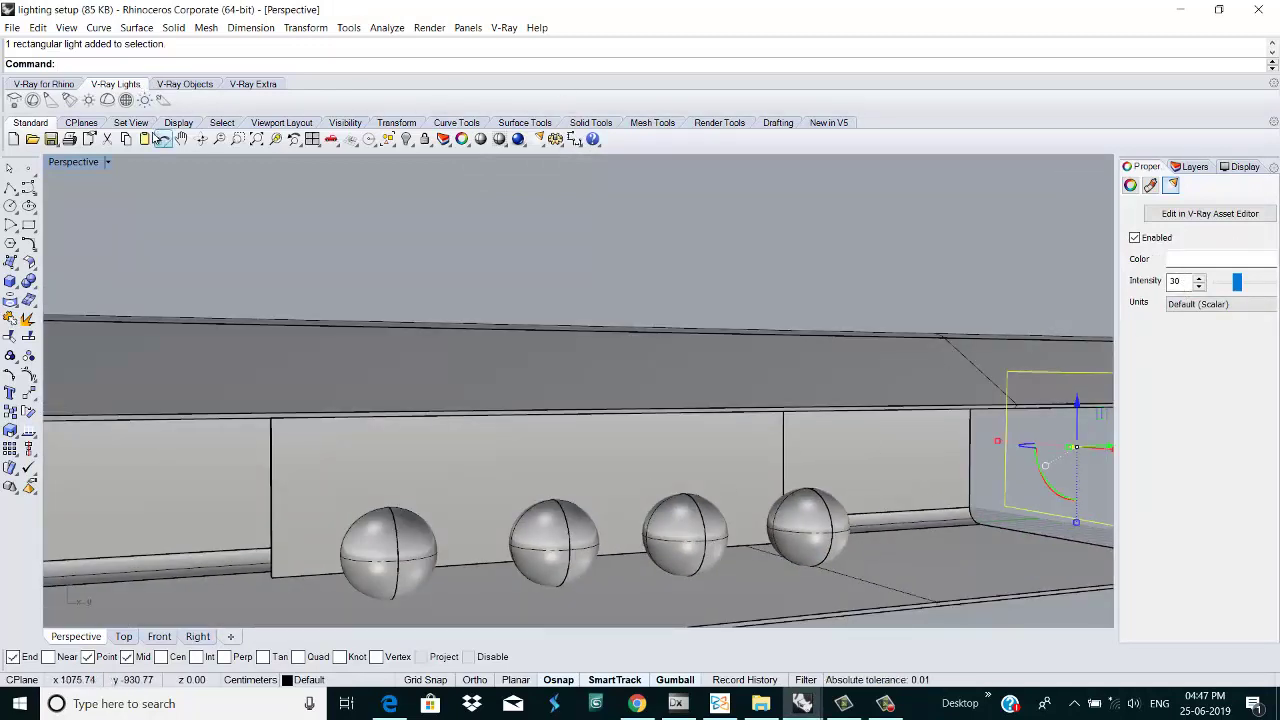
pyautogui.click(44, 86)
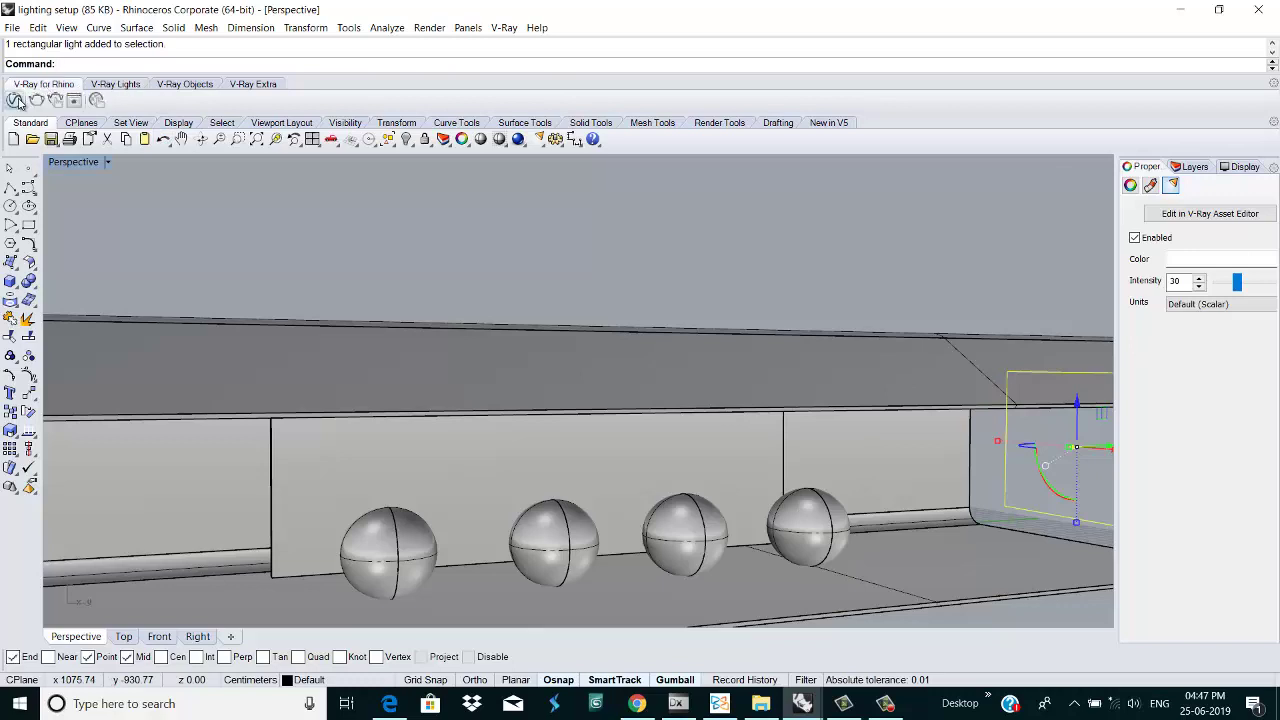
pyautogui.click(15, 100)
pyautogui.click(584, 172)
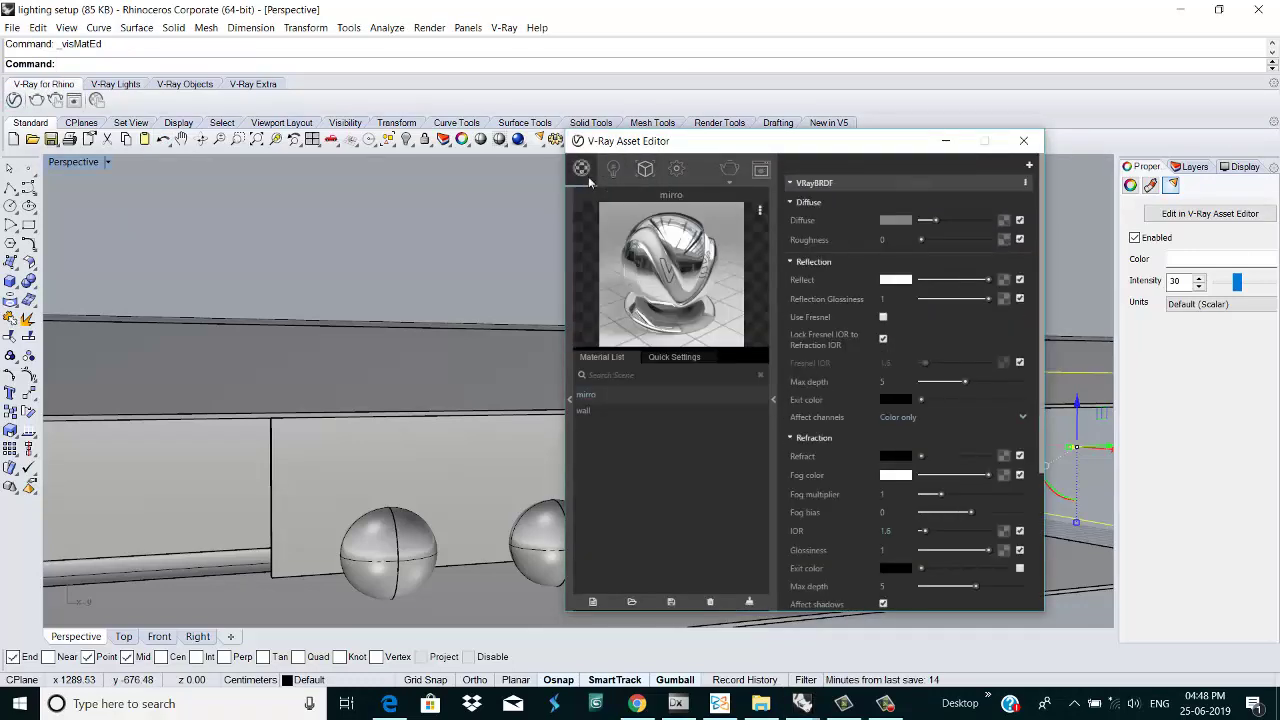
pyautogui.click(677, 169)
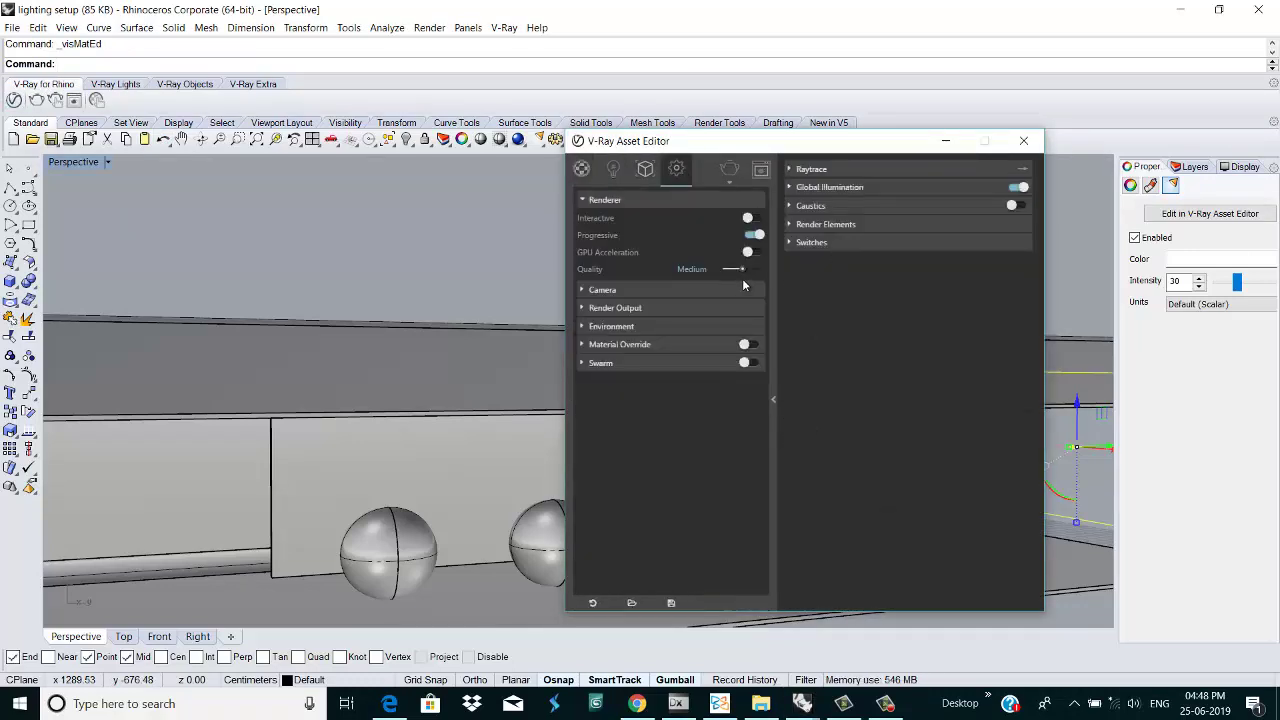
pyautogui.click(676, 310)
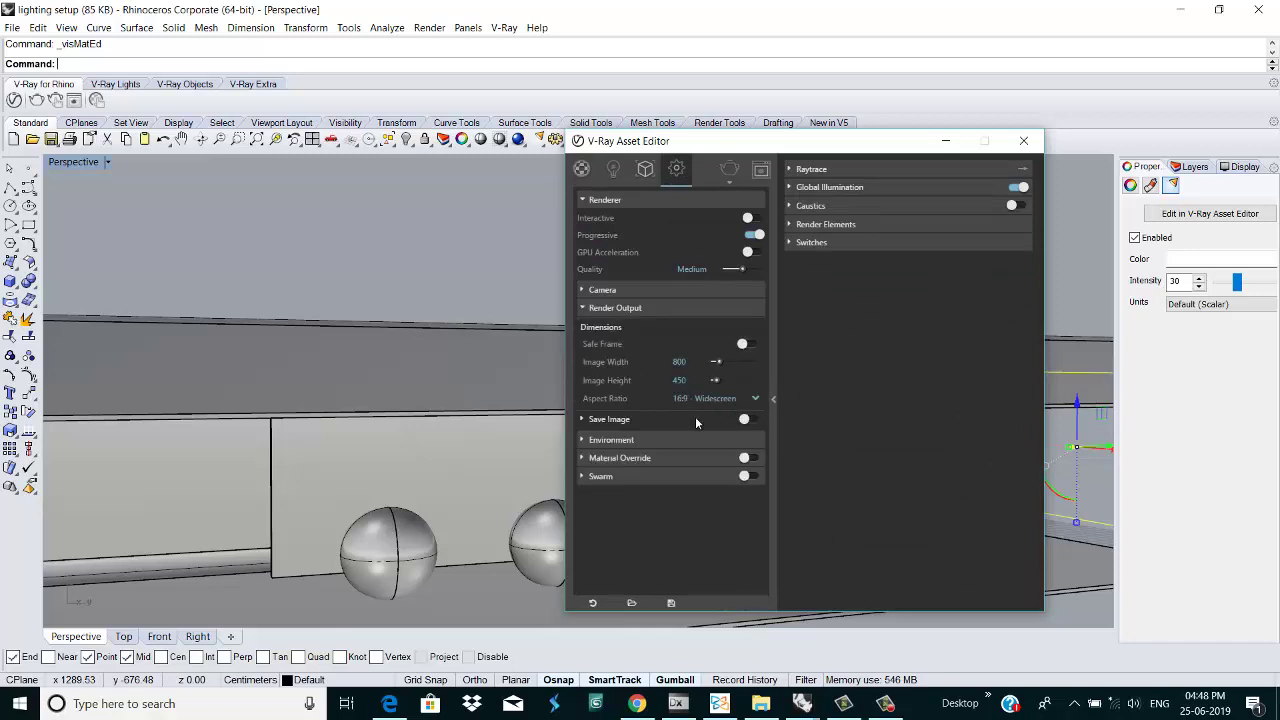
pyautogui.click(651, 437)
pyautogui.click(653, 438)
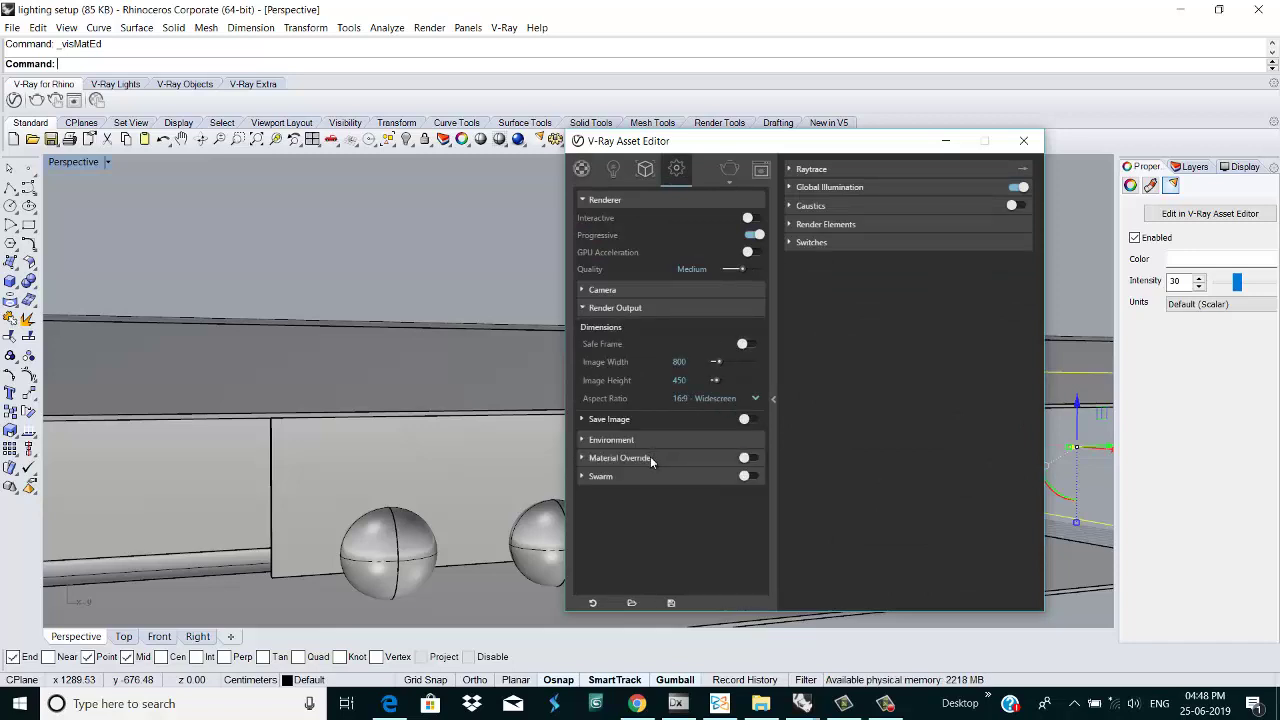
# Step: Set the primary rays for global illumination to Irradiance map
pyautogui.click(849, 188)
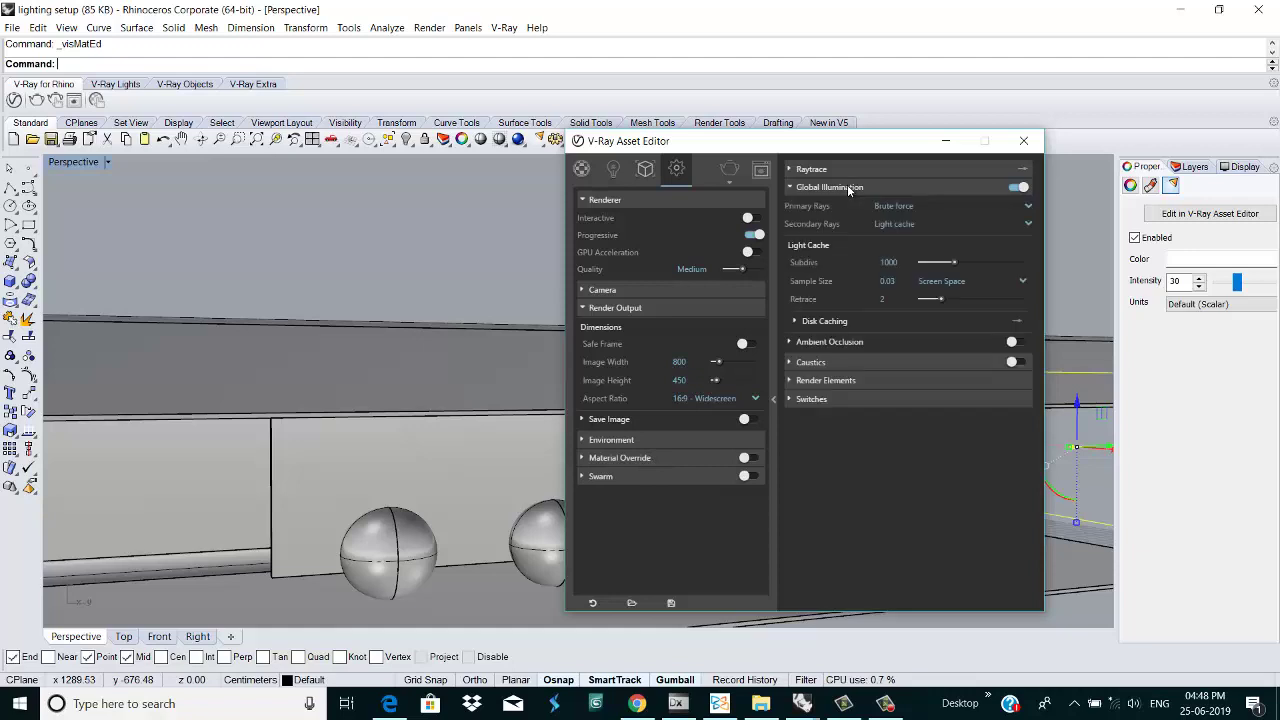
pyautogui.click(1028, 223)
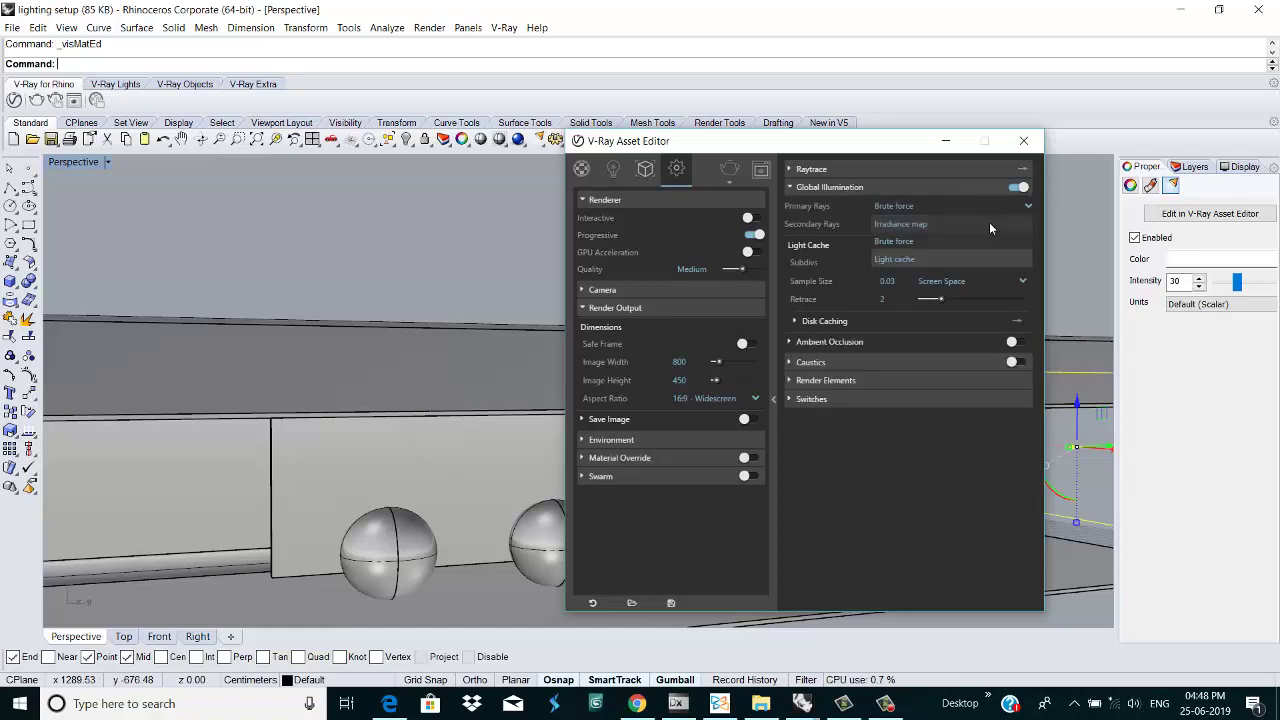
pyautogui.click(922, 227)
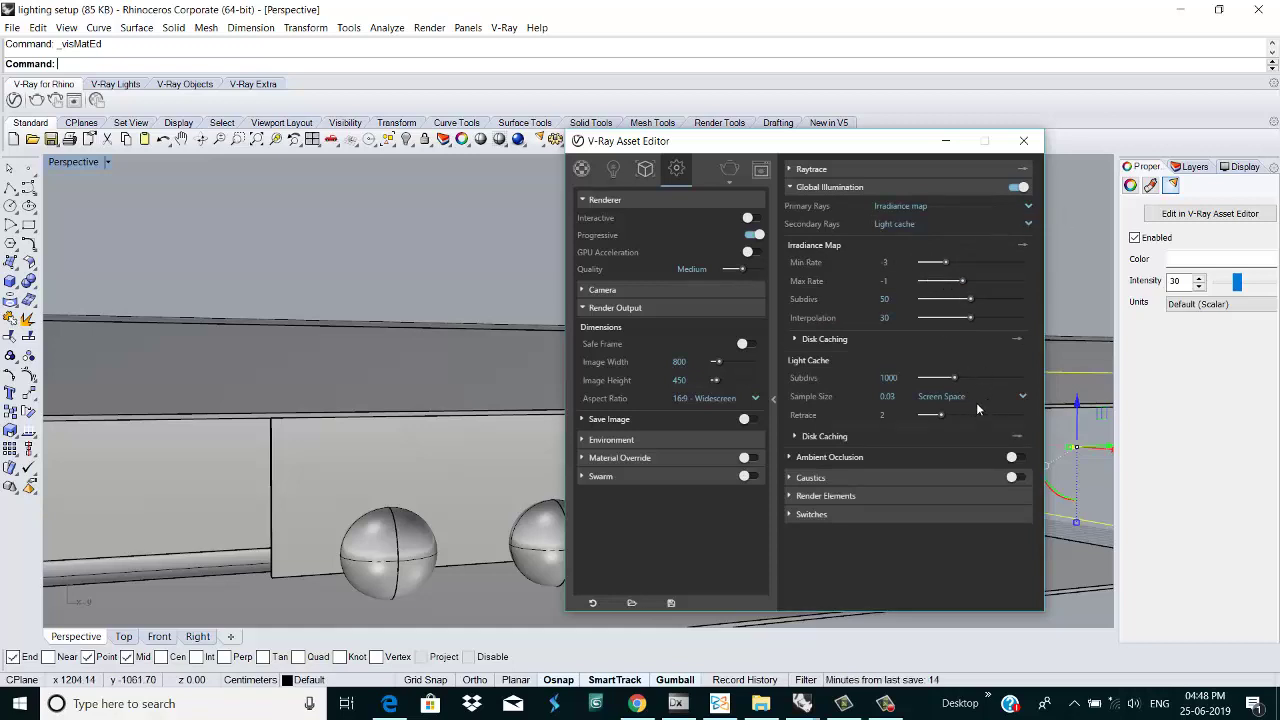
pyautogui.click(1024, 399)
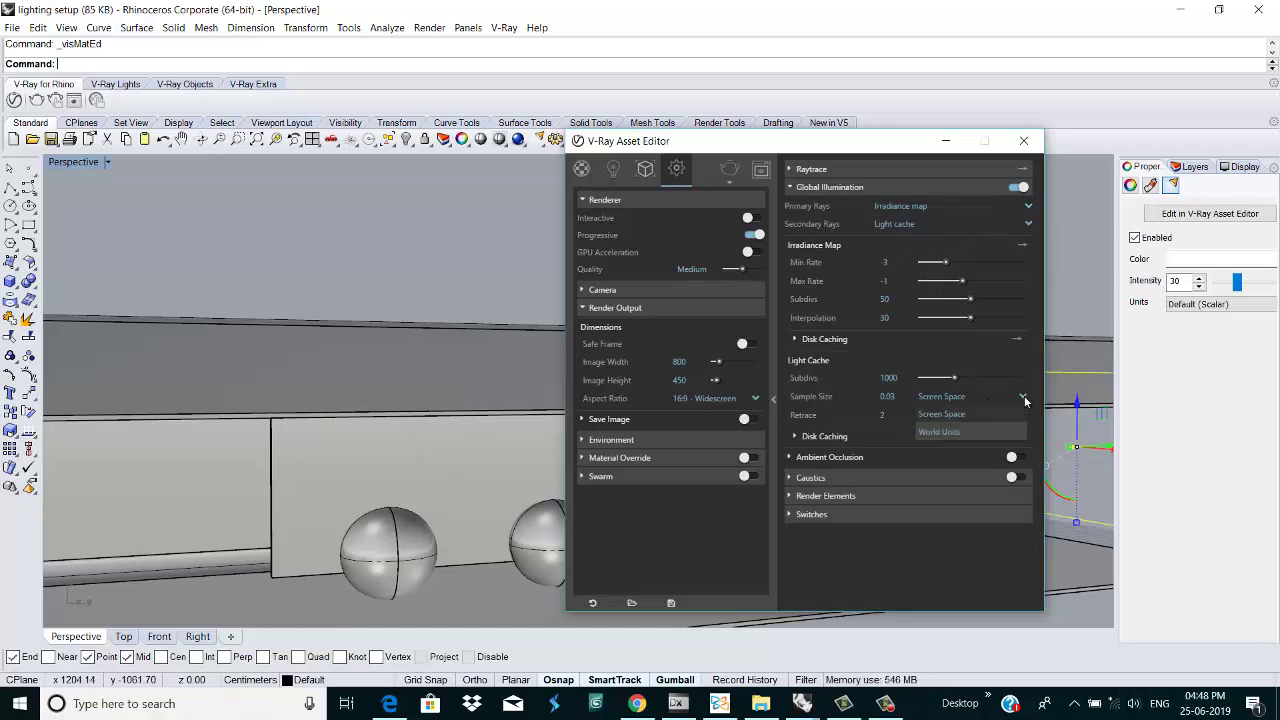
pyautogui.click(1024, 400)
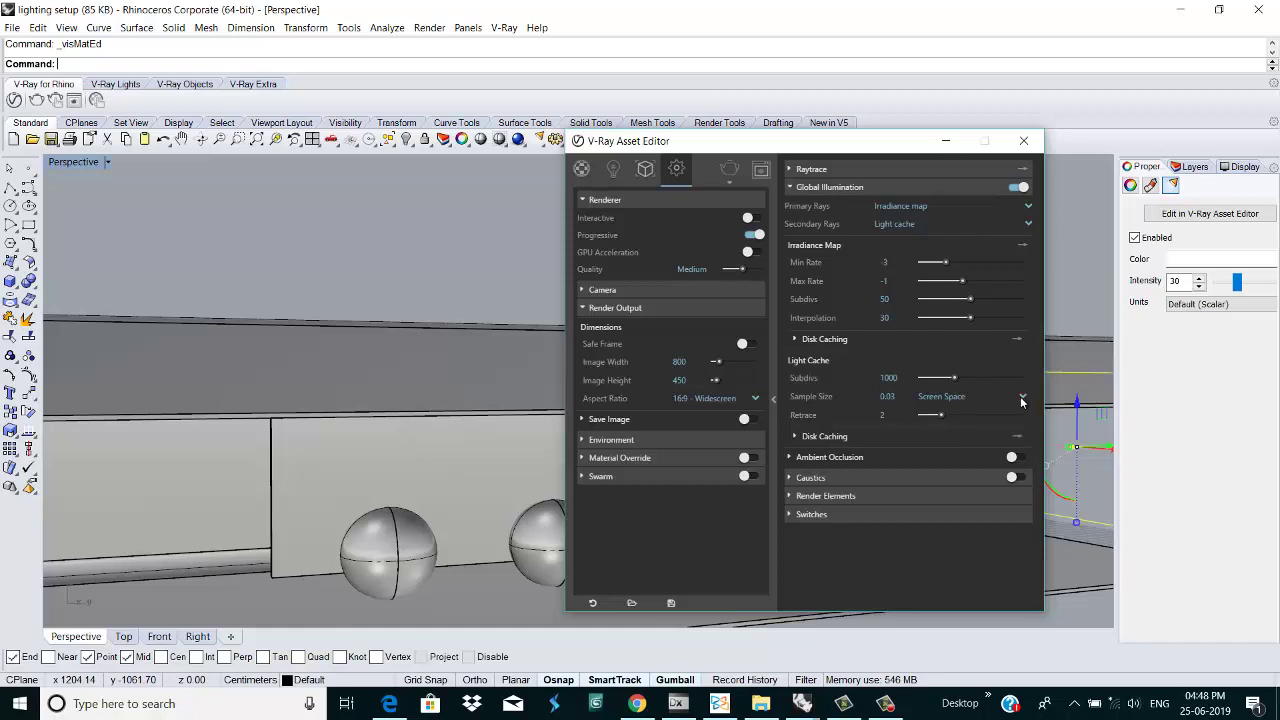
# Step: Turn on ambient occlusion and set the irradiance map subdivs to 26
pyautogui.click(1017, 457)
pyautogui.click(826, 496)
pyautogui.click(857, 496)
pyautogui.click(854, 474)
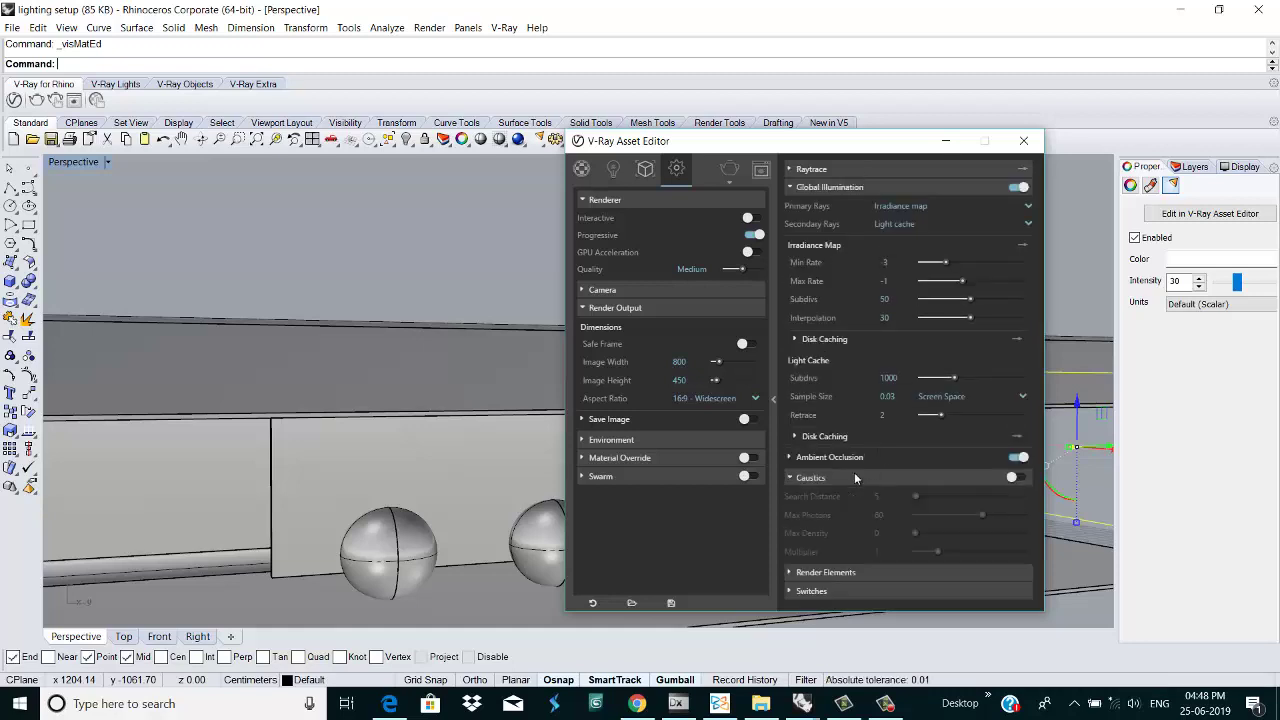
pyautogui.click(854, 474)
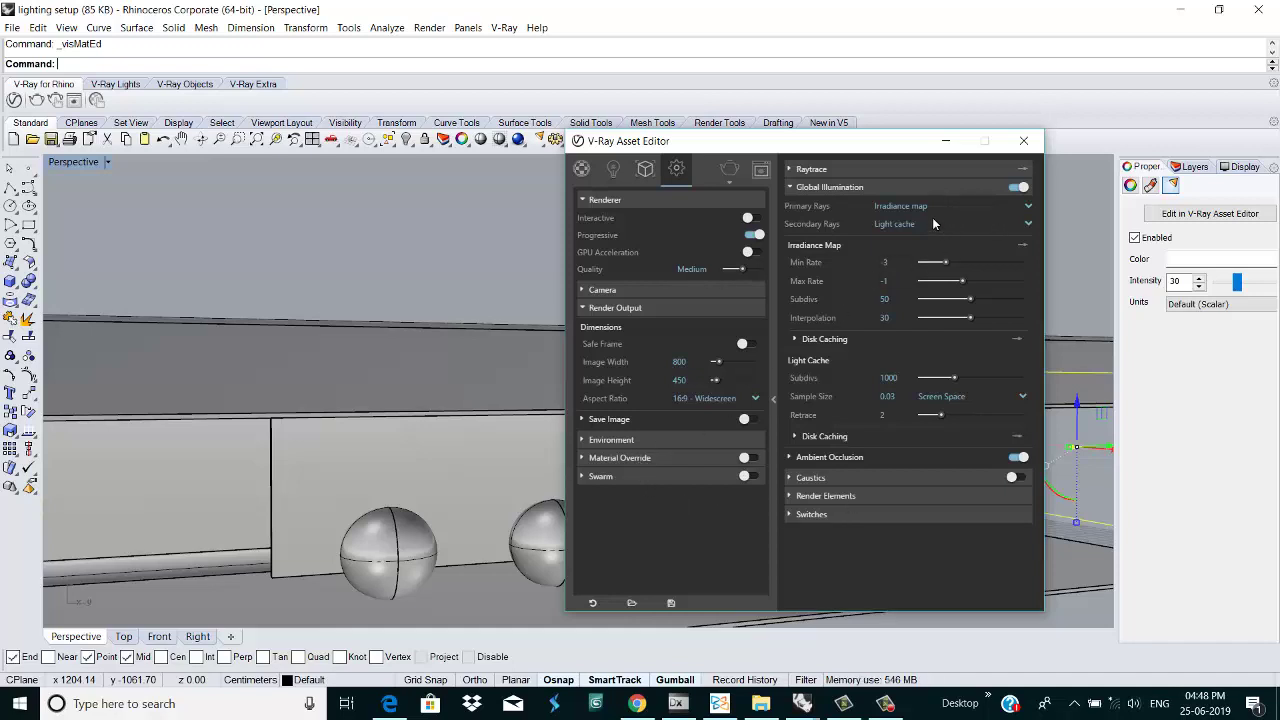
pyautogui.click(946, 299)
pyautogui.moveTo(944, 300); pyautogui.dragTo(950, 301)
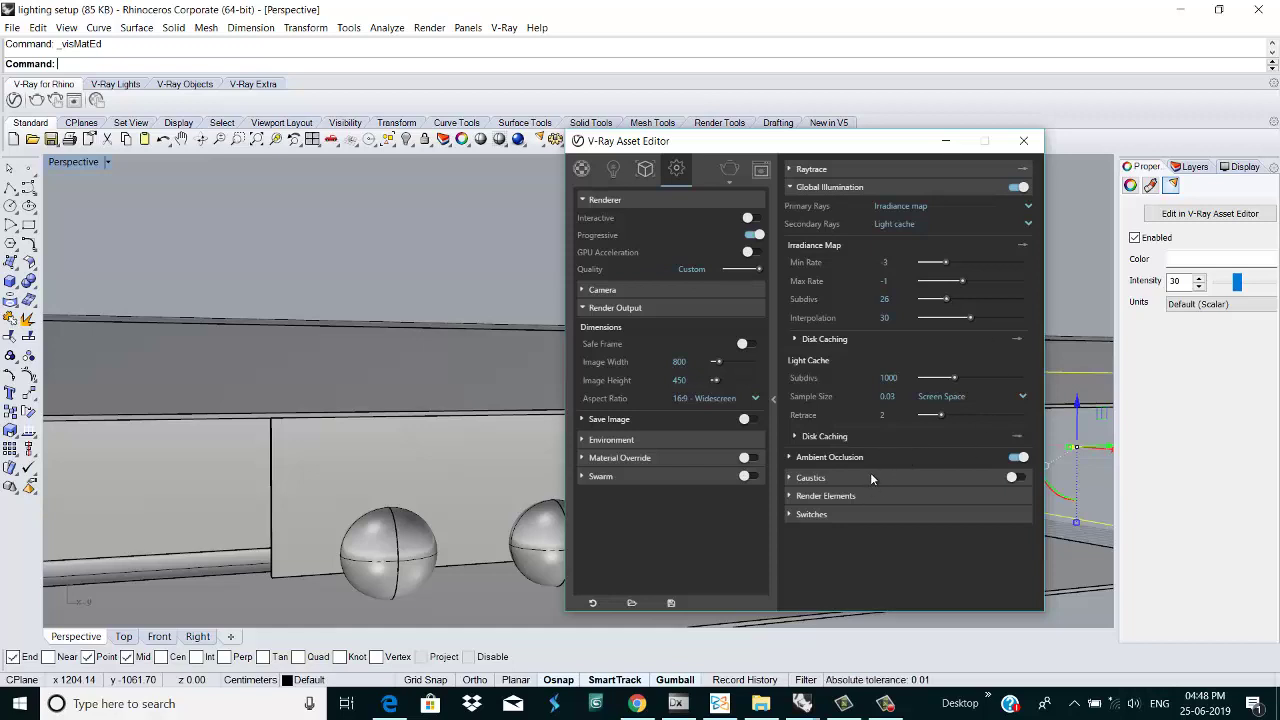
# Step: Examine the light cache disk caching, caustics and ambient occlusion settings
pyautogui.click(861, 439)
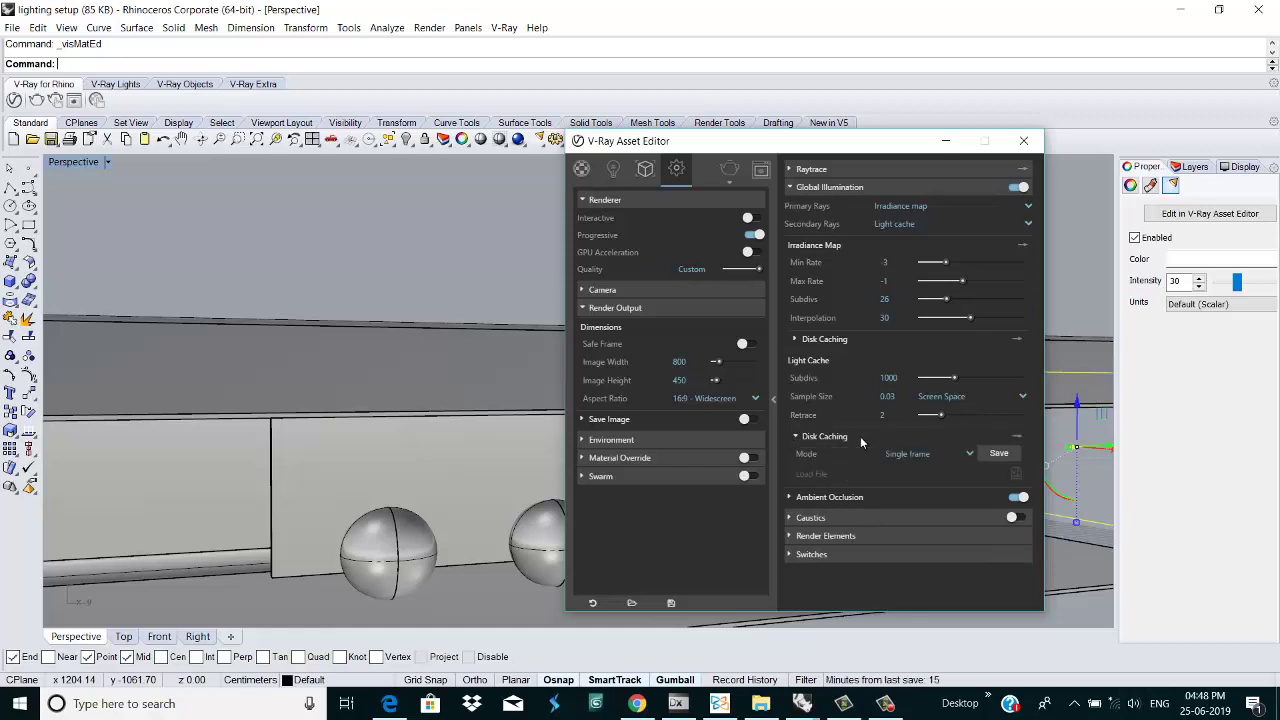
pyautogui.click(860, 436)
pyautogui.click(857, 476)
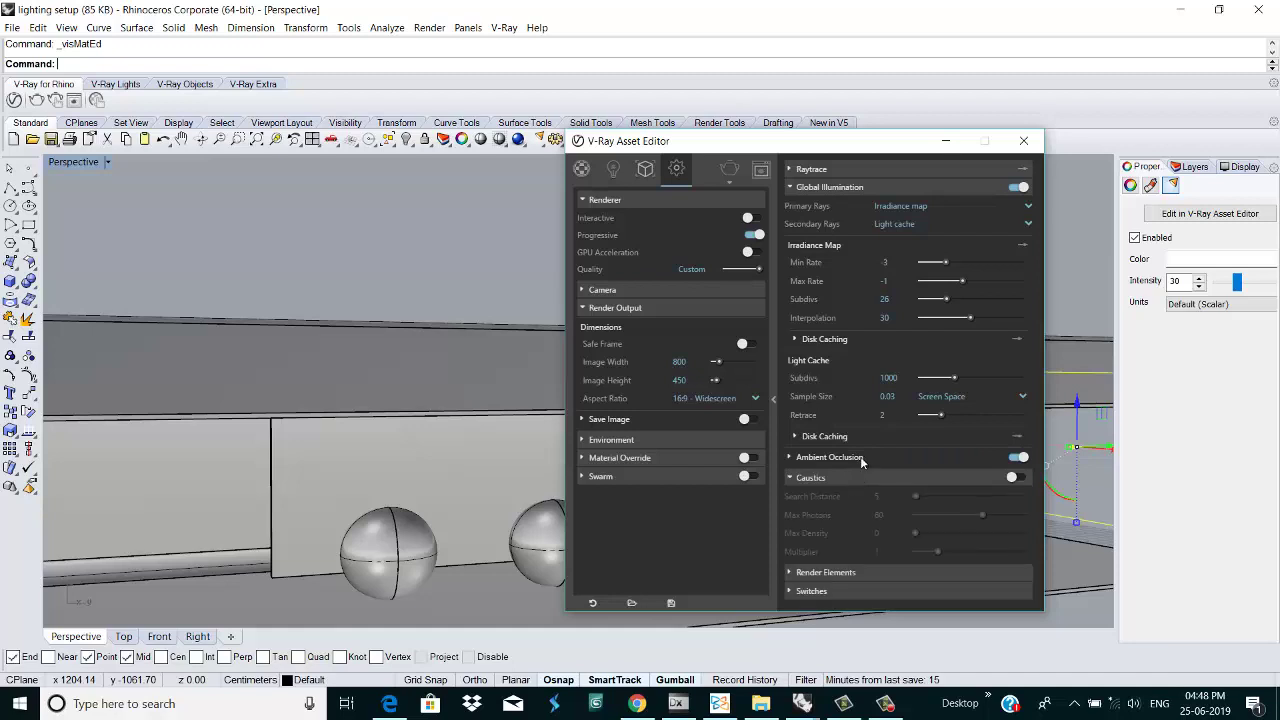
pyautogui.click(860, 456)
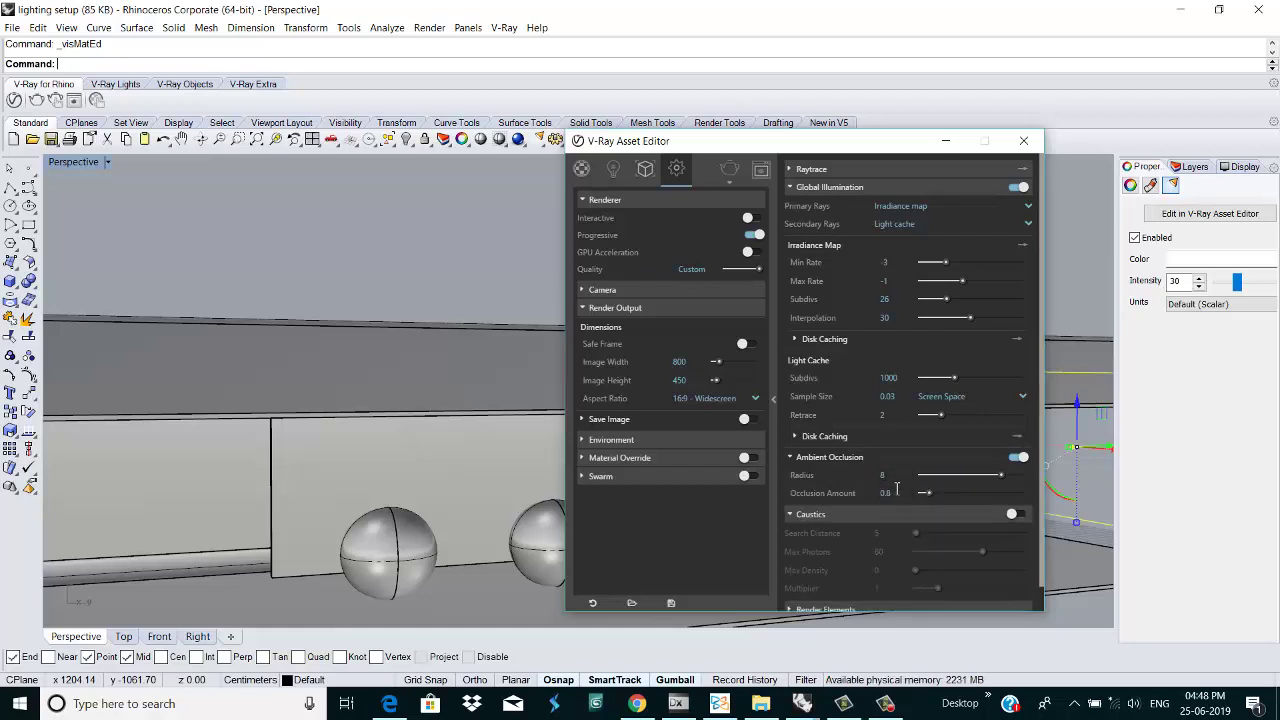
pyautogui.scroll(-1, 858, 505)
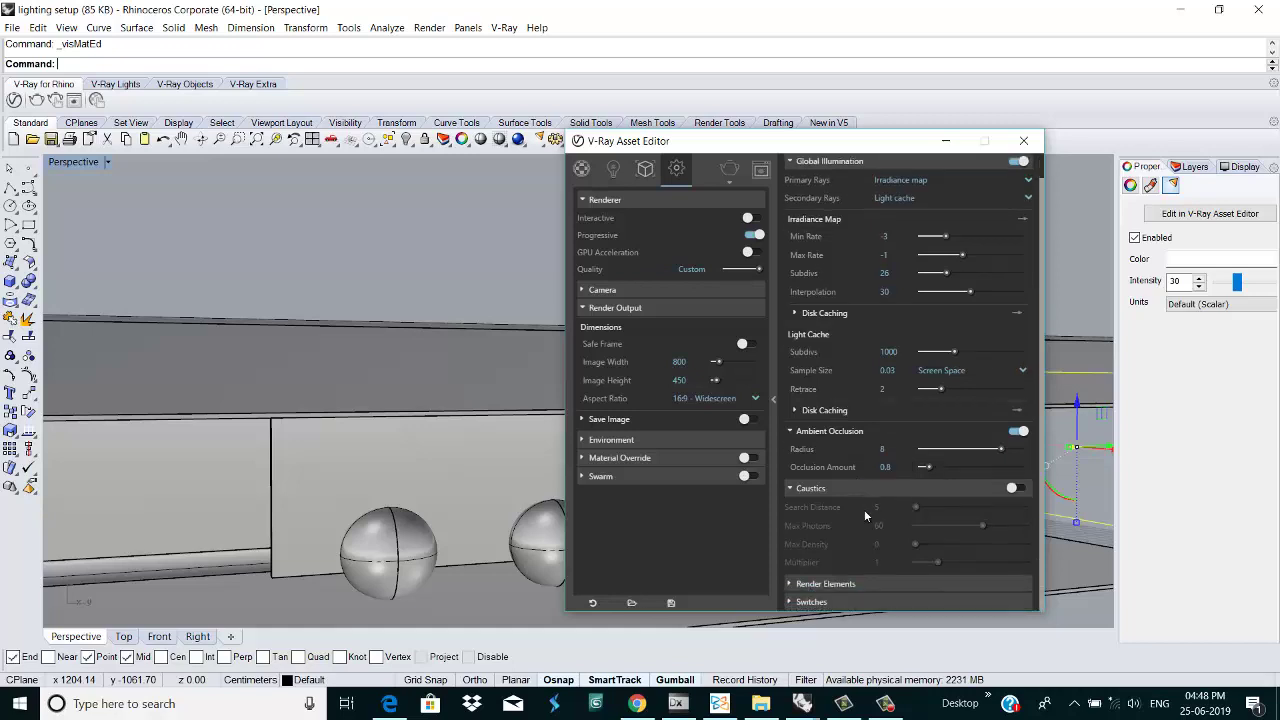
# Step: Minimize the asset editor and reframe the Perspective view inside the shell, looking along the sphere row towards the end light
pyautogui.click(945, 140)
pyautogui.moveTo(616, 557); pyautogui.dragTo(911, 461, button='right')
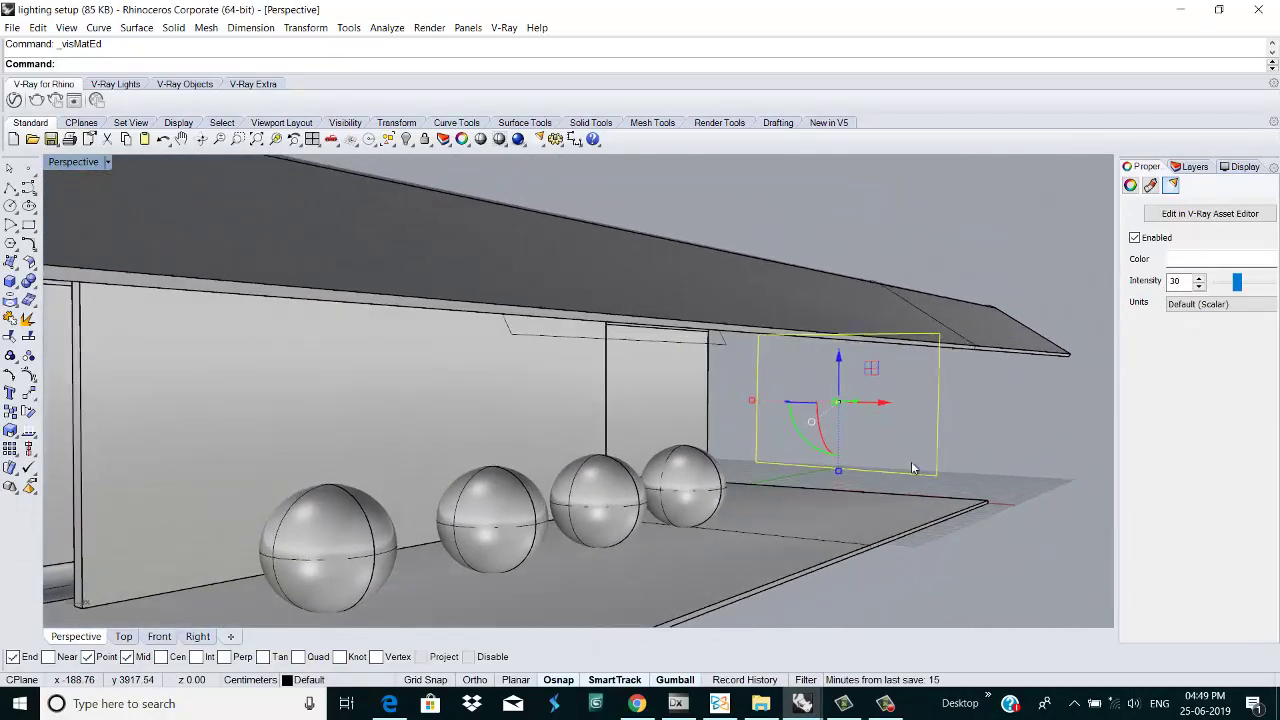
pyautogui.click(181, 139)
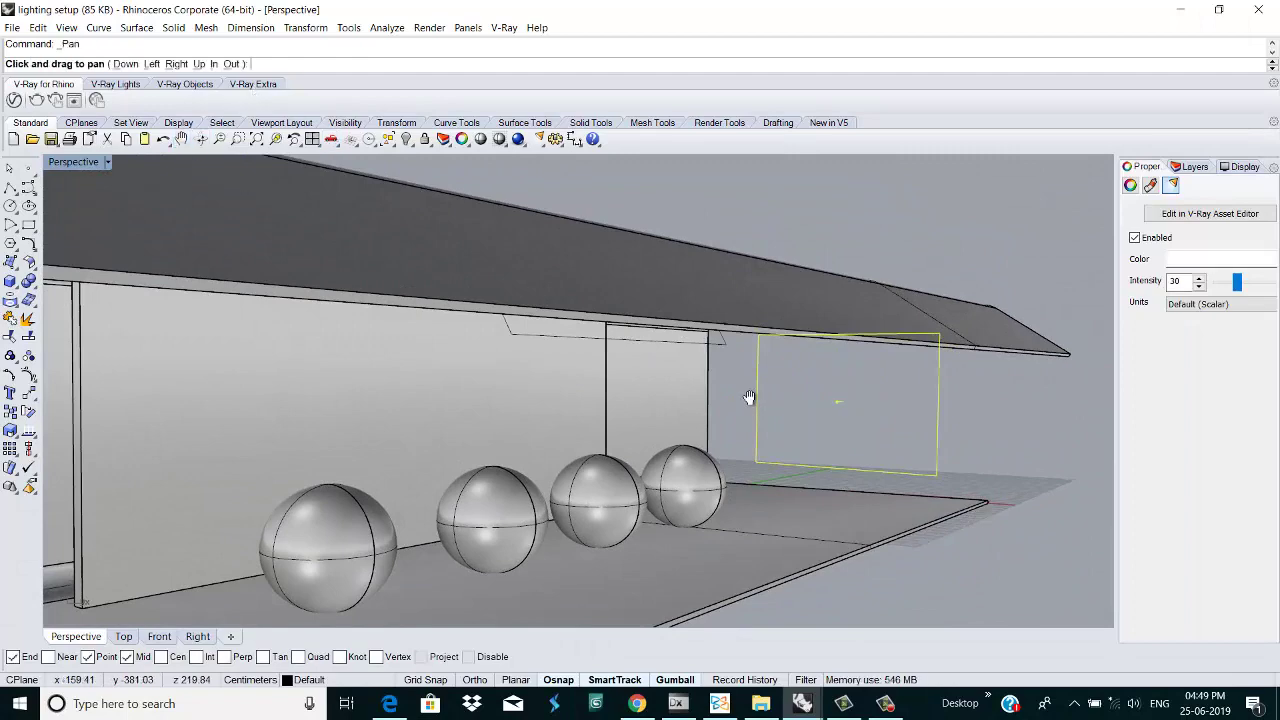
pyautogui.moveTo(840, 400); pyautogui.dragTo(940, 360)
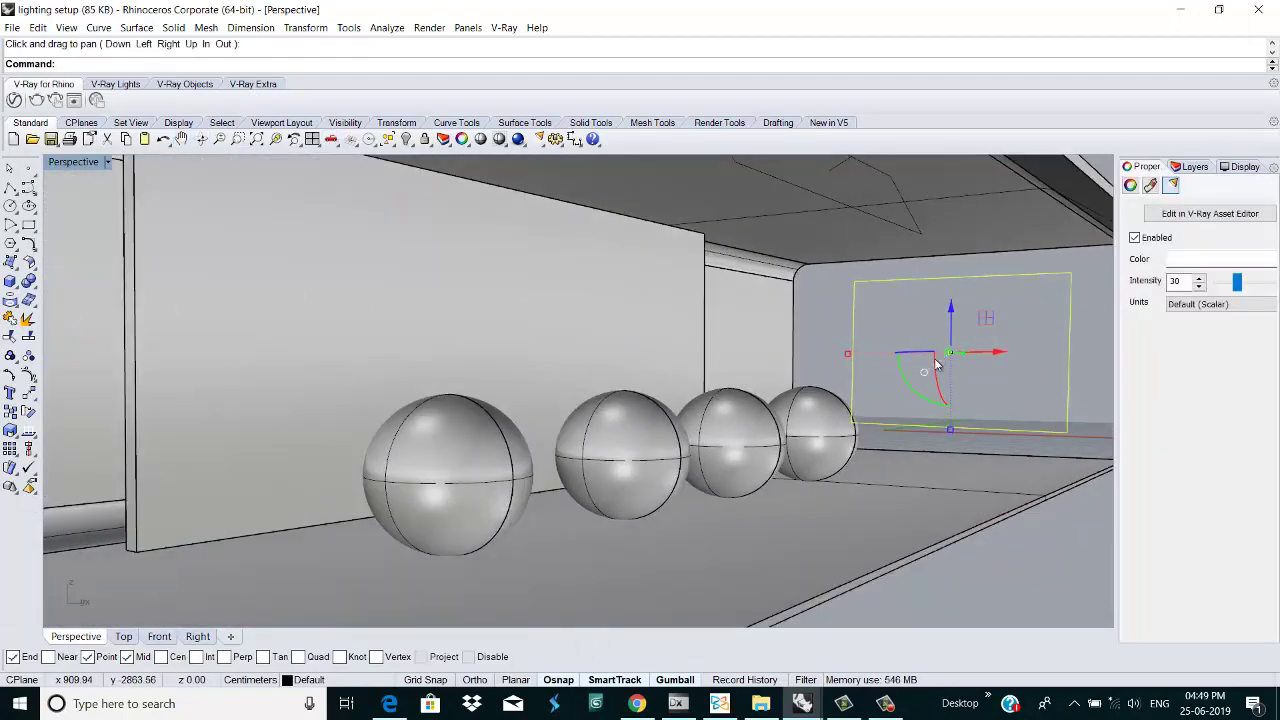
pyautogui.press('Home')
pyautogui.press('End')
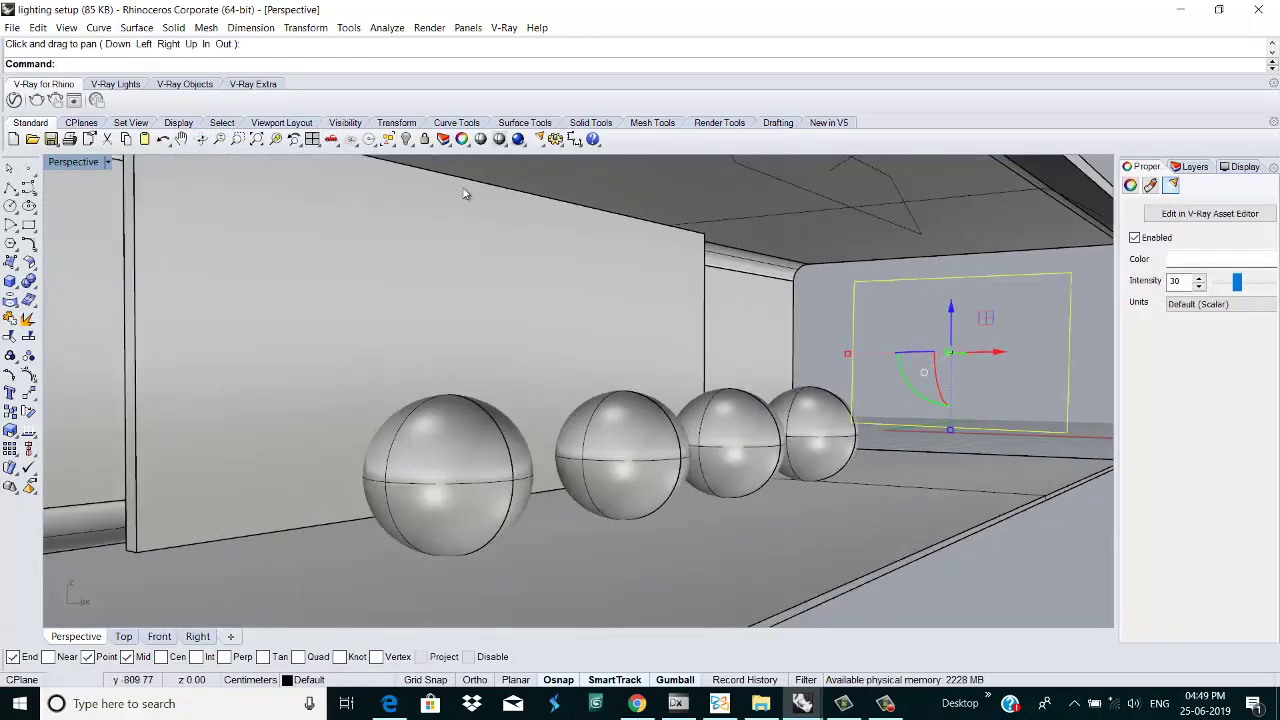
# Step: Render the Perspective view with V-Ray, inspect the image in the frame buffer, and close the progress and frame buffer windows
pyautogui.click(14, 100)
pyautogui.click(932, 158)
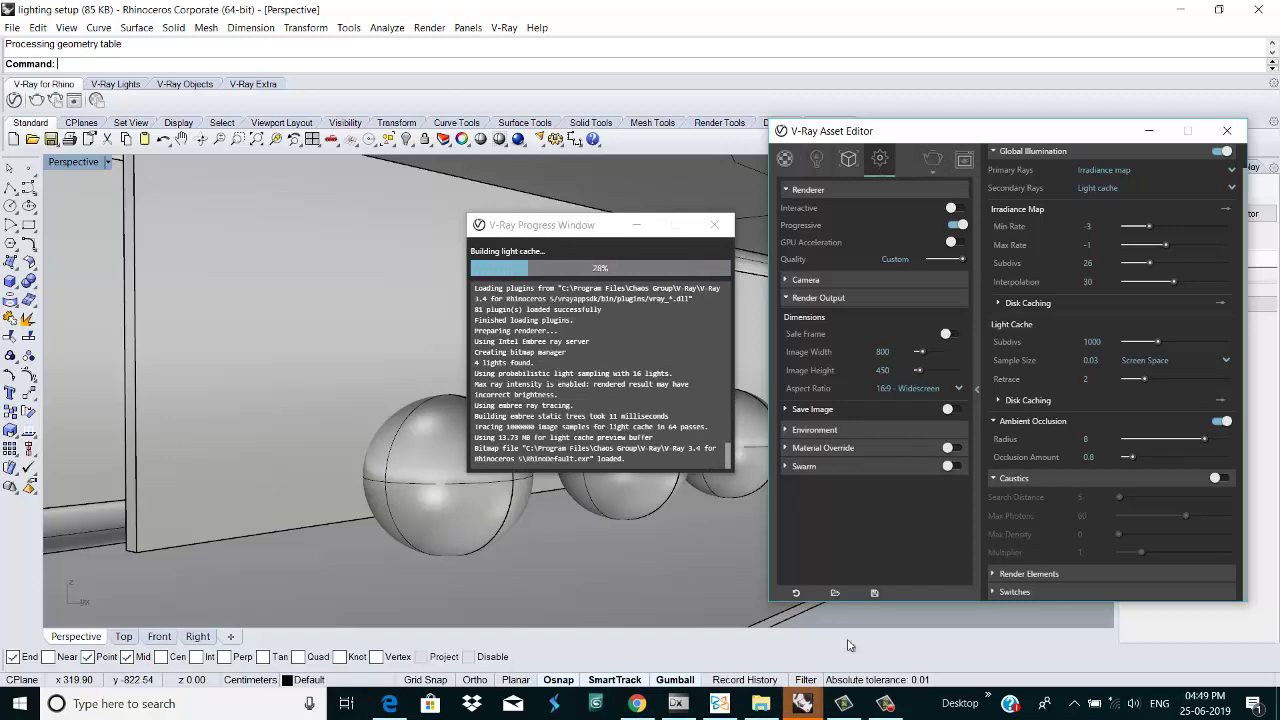
pyautogui.moveTo(802, 703)
pyautogui.click(909, 641)
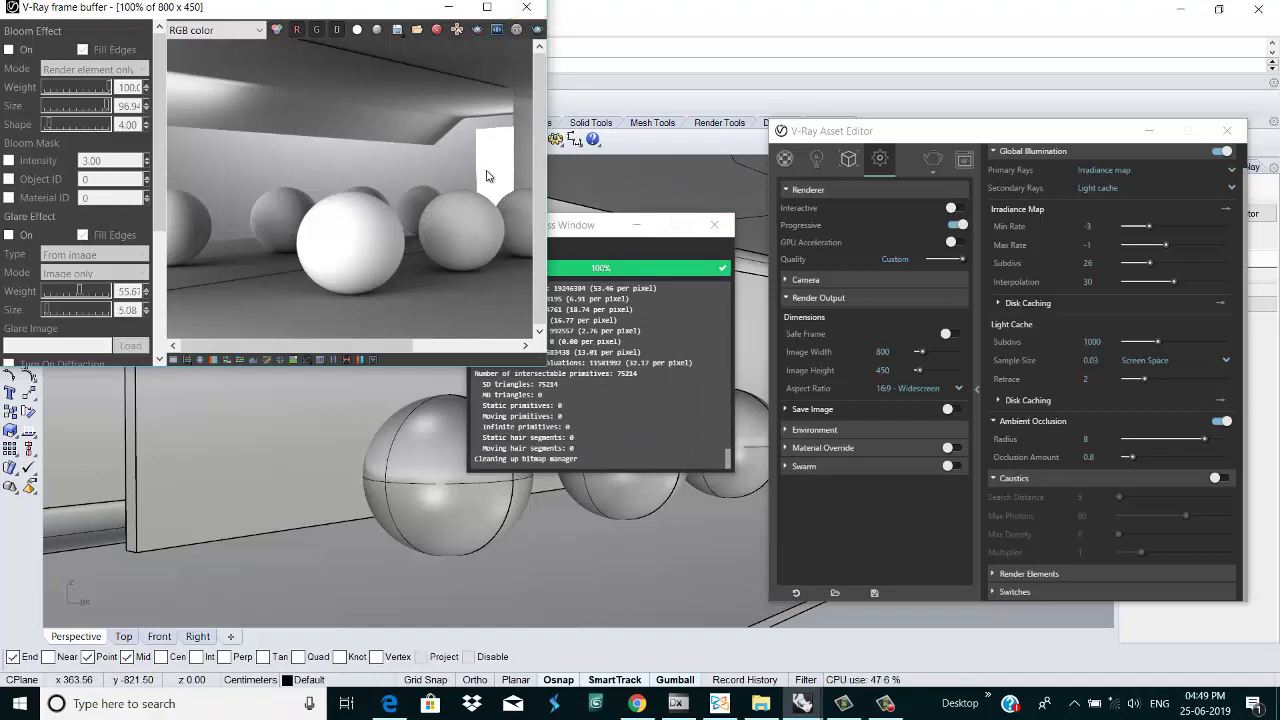
pyautogui.click(714, 225)
pyautogui.click(533, 10)
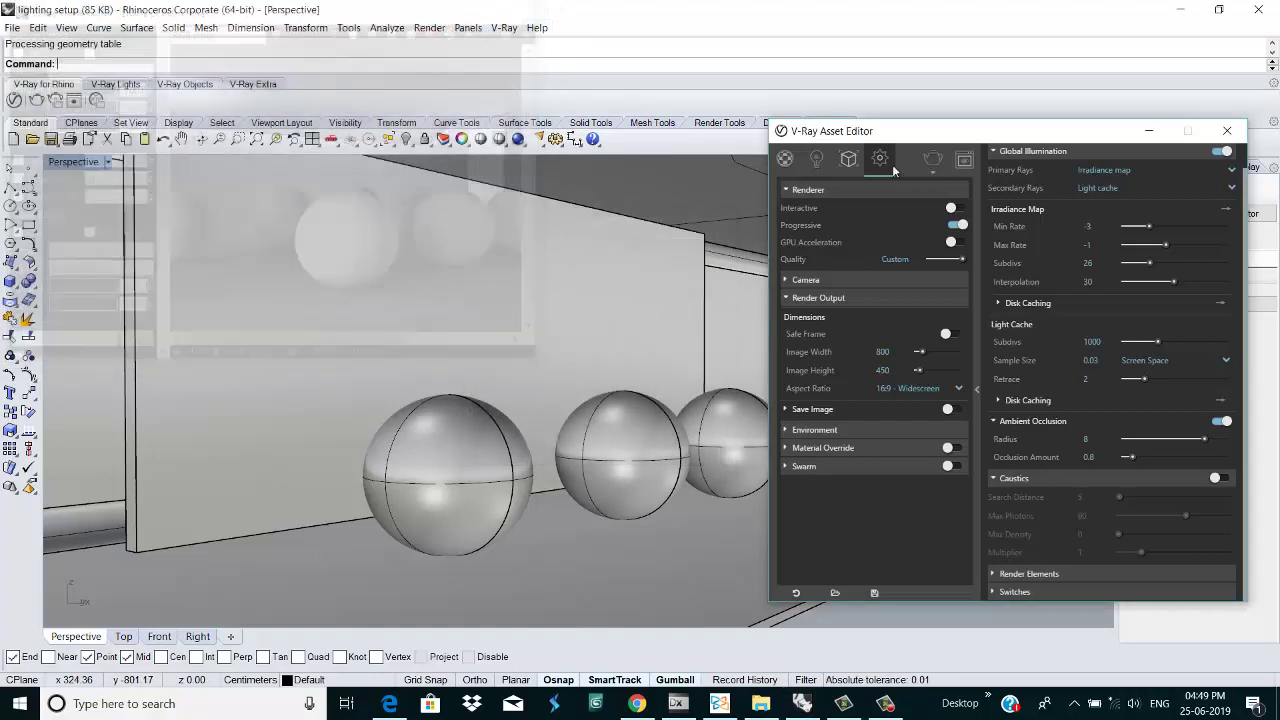
# Step: Review the intensity, Shape and Options settings of the rectangle lights in the V-Ray Asset Editor
pyautogui.click(817, 158)
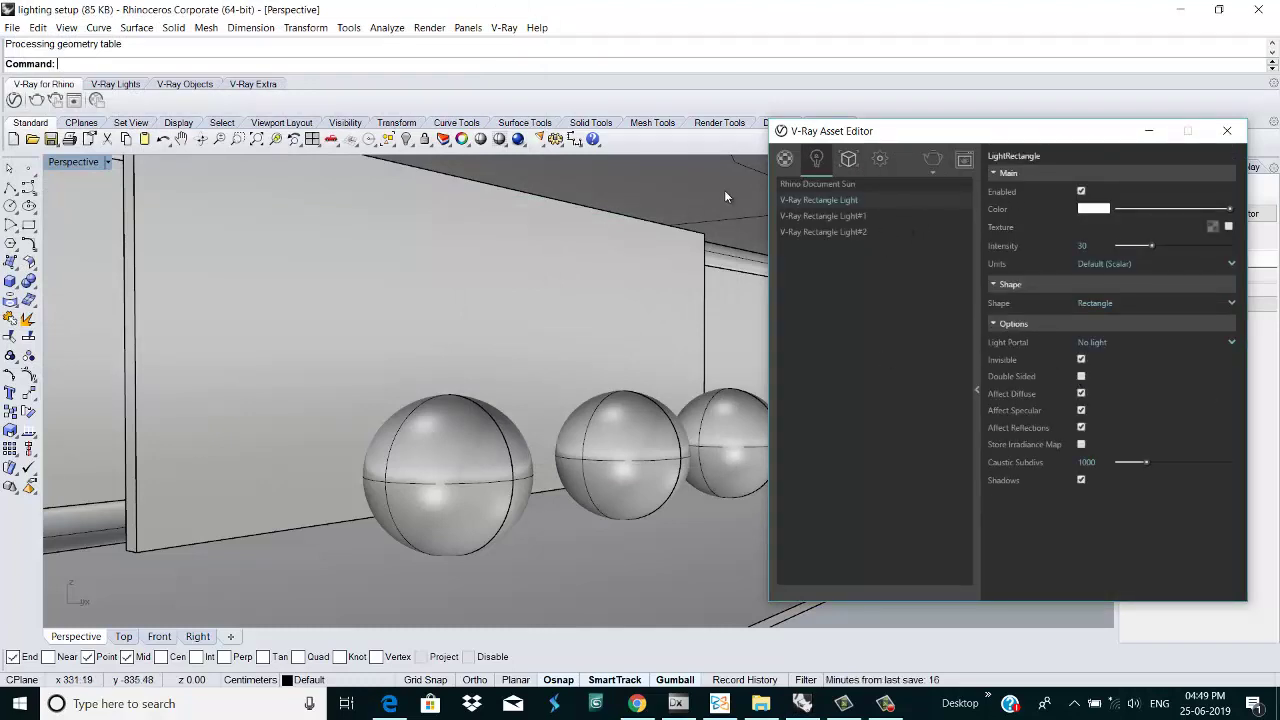
pyautogui.click(824, 216)
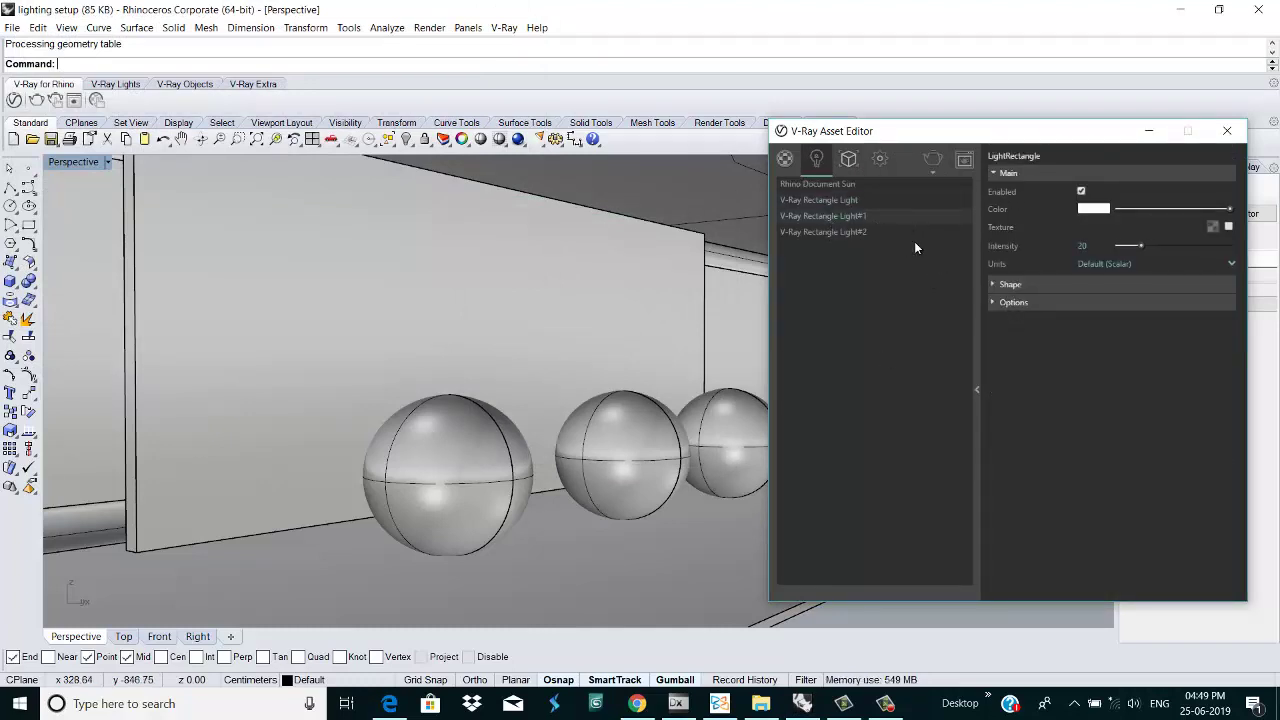
pyautogui.click(1043, 285)
pyautogui.click(1048, 284)
pyautogui.click(1043, 301)
pyautogui.click(834, 231)
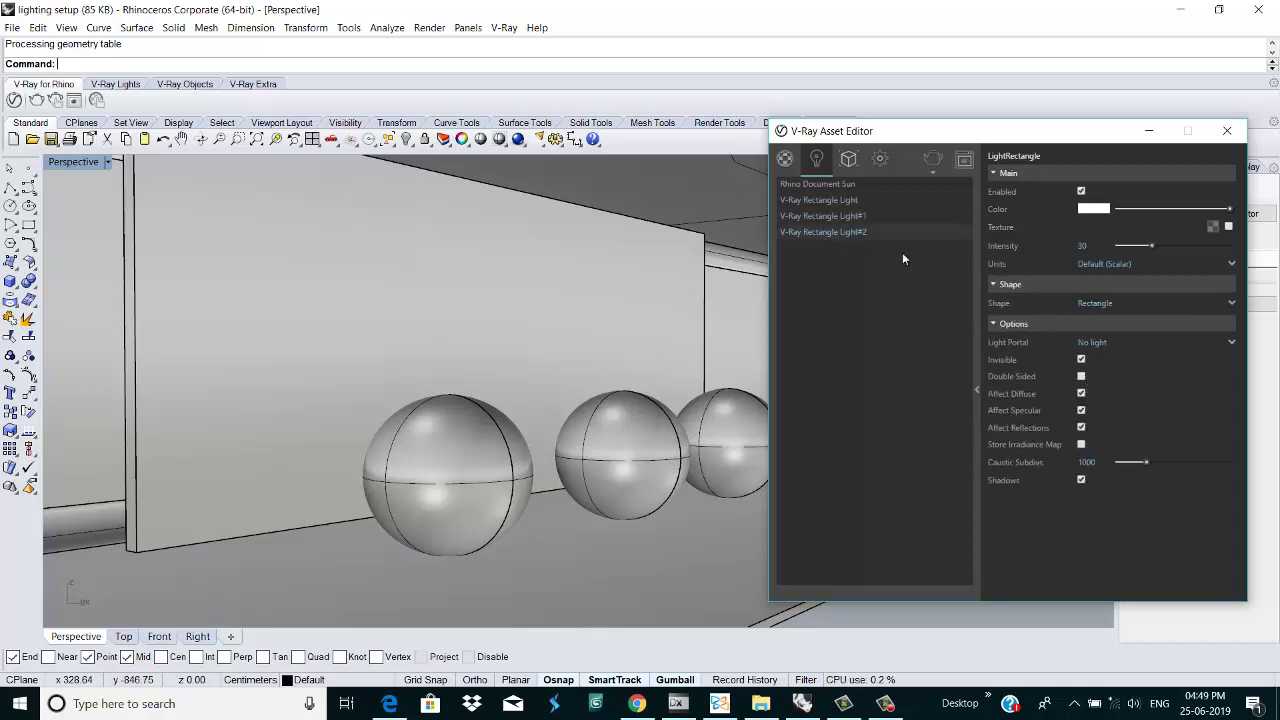
# Step: Check the Rhino Document Sun settings, minimize the asset editor, and reframe the Perspective view to show four spheres in front of the panel
pyautogui.click(834, 183)
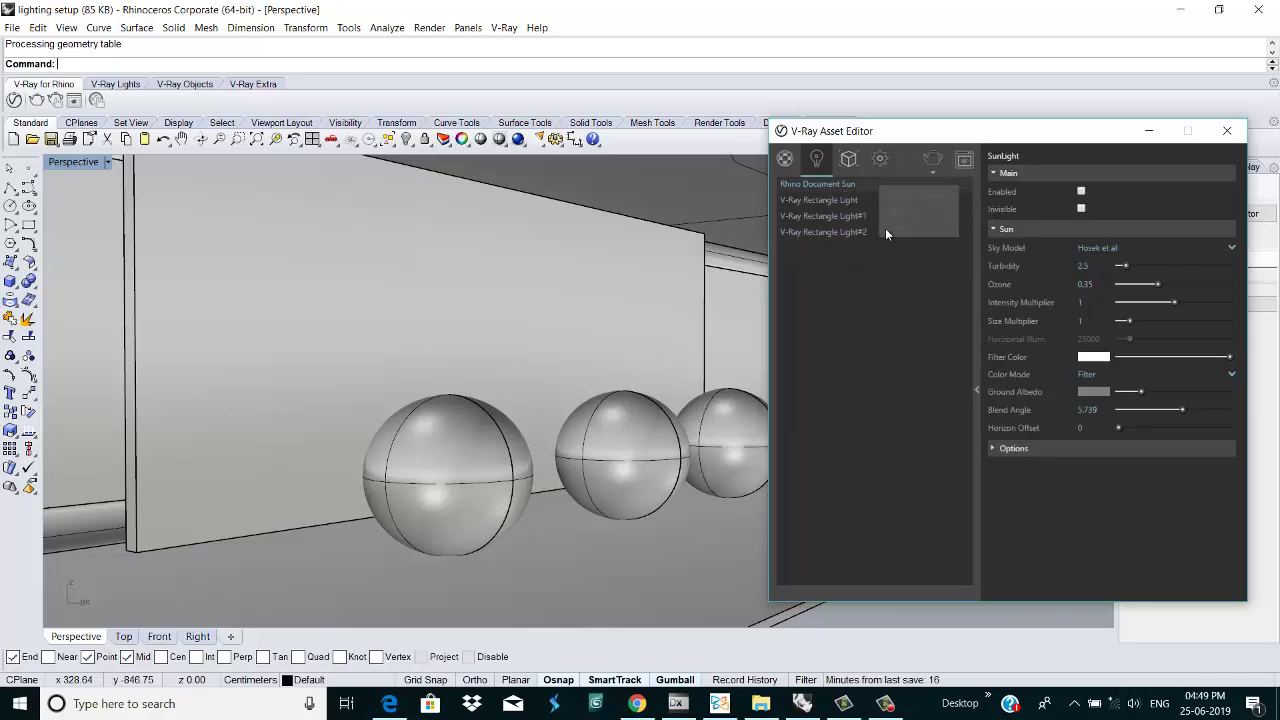
pyautogui.click(1149, 130)
pyautogui.moveTo(759, 343)
pyautogui.mouseDown(button='right')
pyautogui.moveTo(714, 349)
pyautogui.moveTo(742, 349)
pyautogui.mouseUp(button='right')
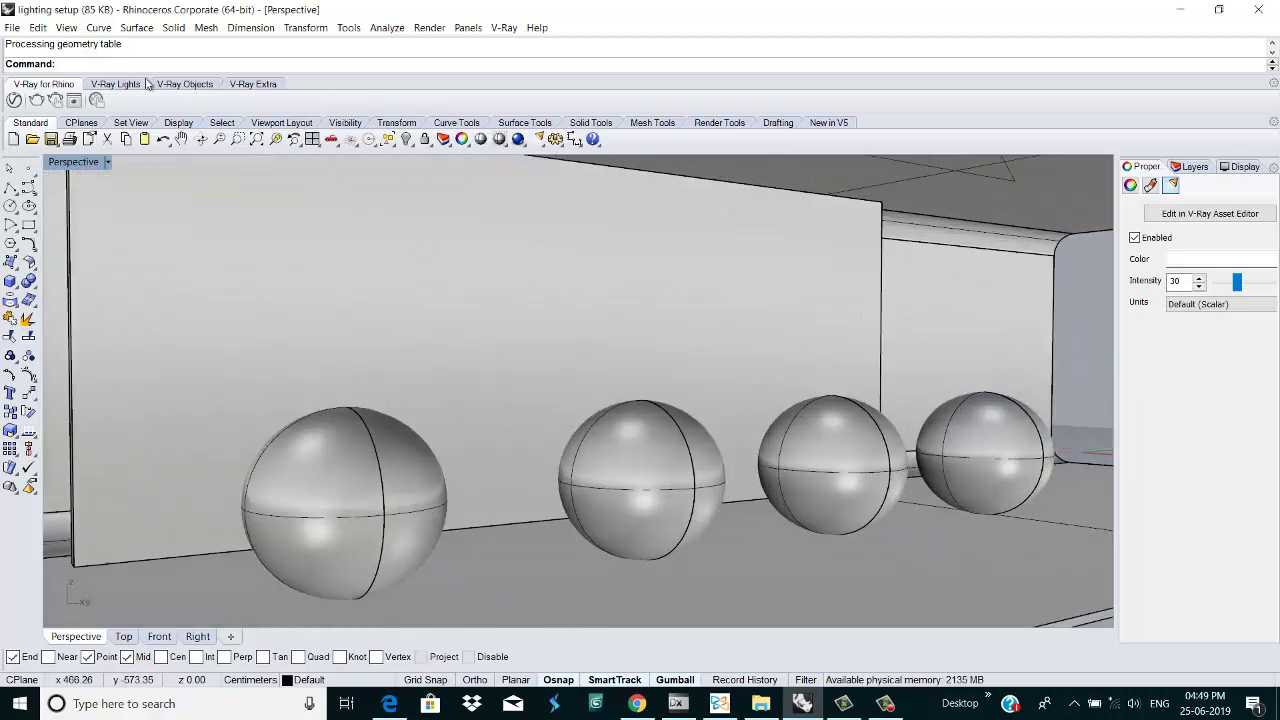
# Step: Render the Perspective view from the reopened asset editor, enlarge the frame buffer to inspect the full image, and close the render windows
pyautogui.click(14, 100)
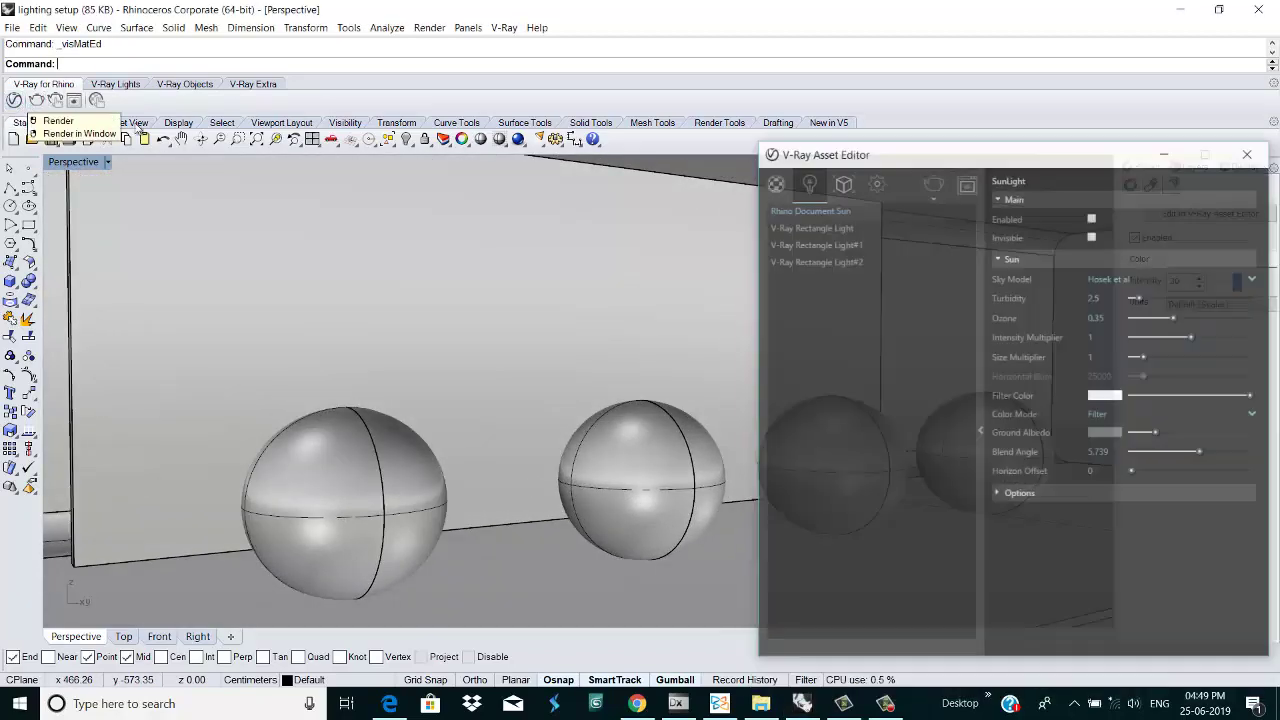
pyautogui.click(935, 160)
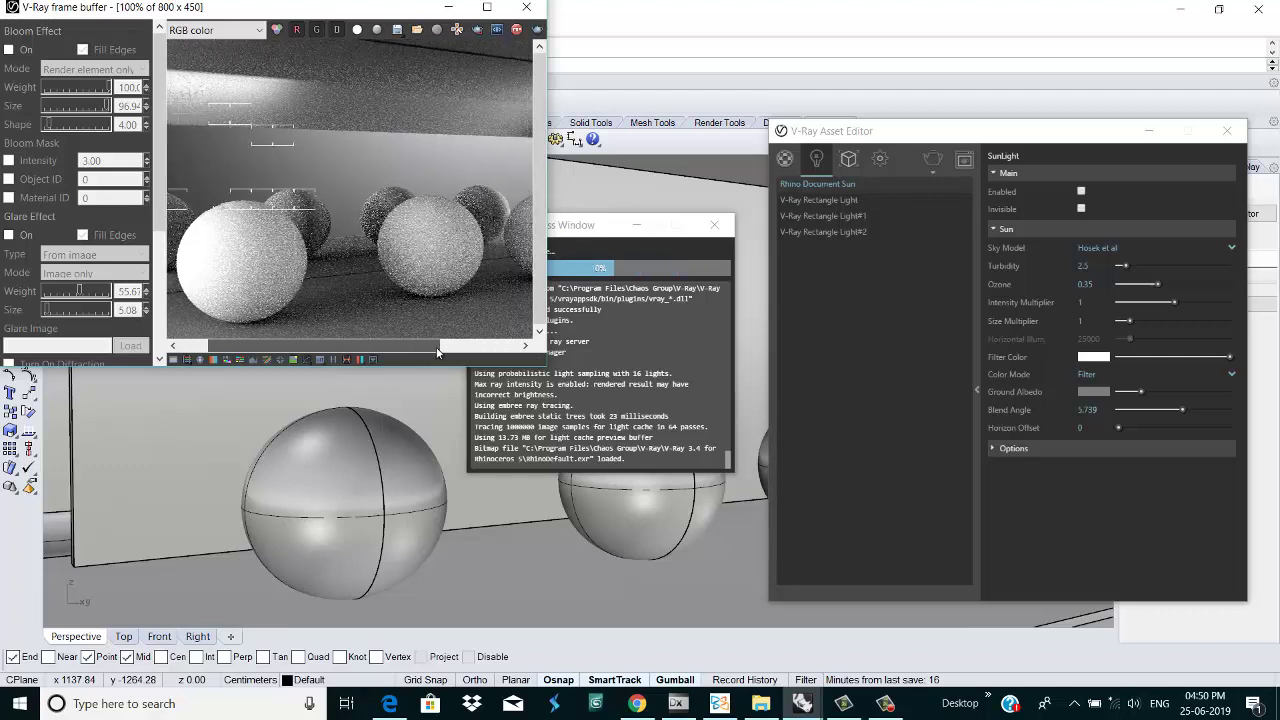
pyautogui.moveTo(546, 364); pyautogui.dragTo(933, 633)
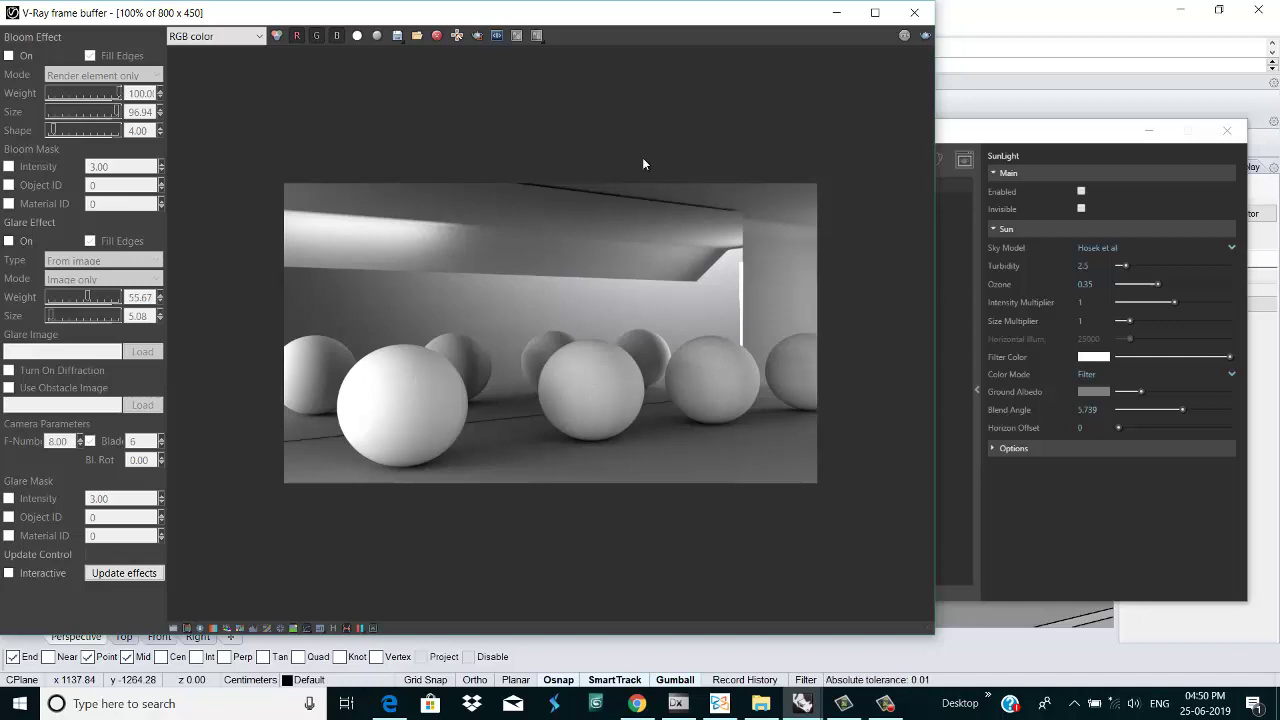
pyautogui.click(914, 13)
pyautogui.click(714, 224)
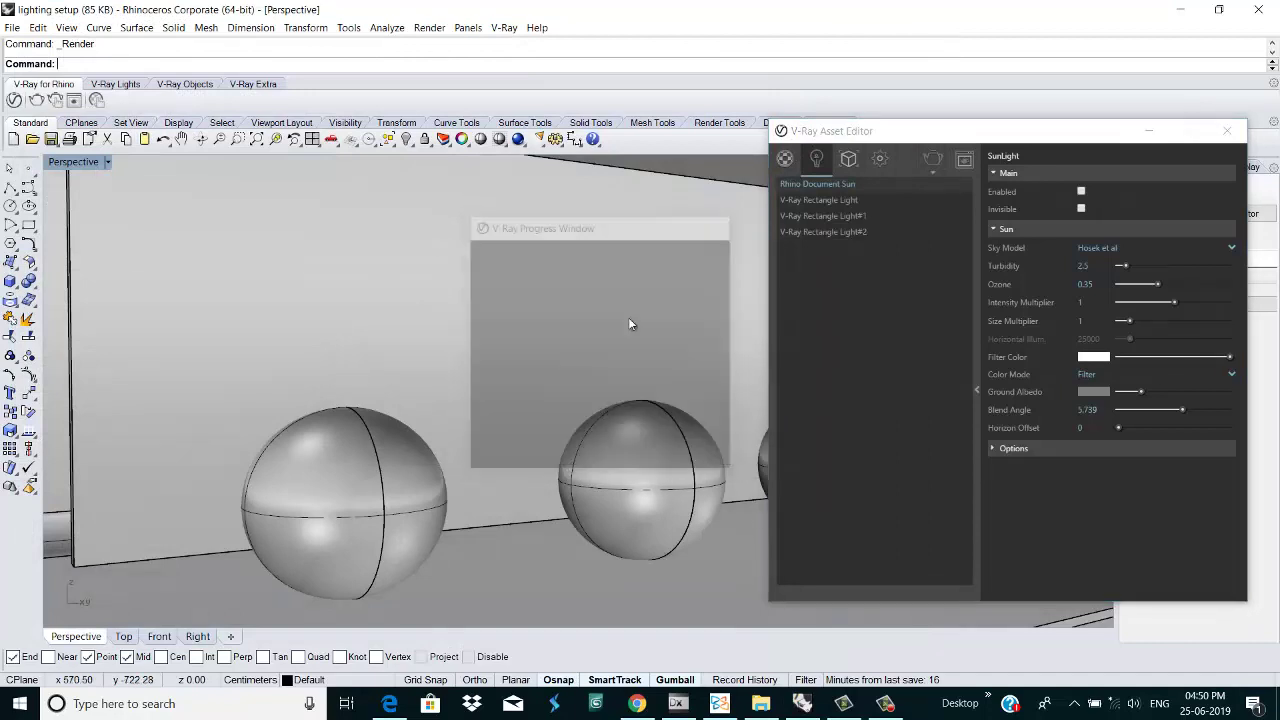
# Step: Select the nearest sphere and create a new generic V-Ray material named crome
pyautogui.click(402, 516)
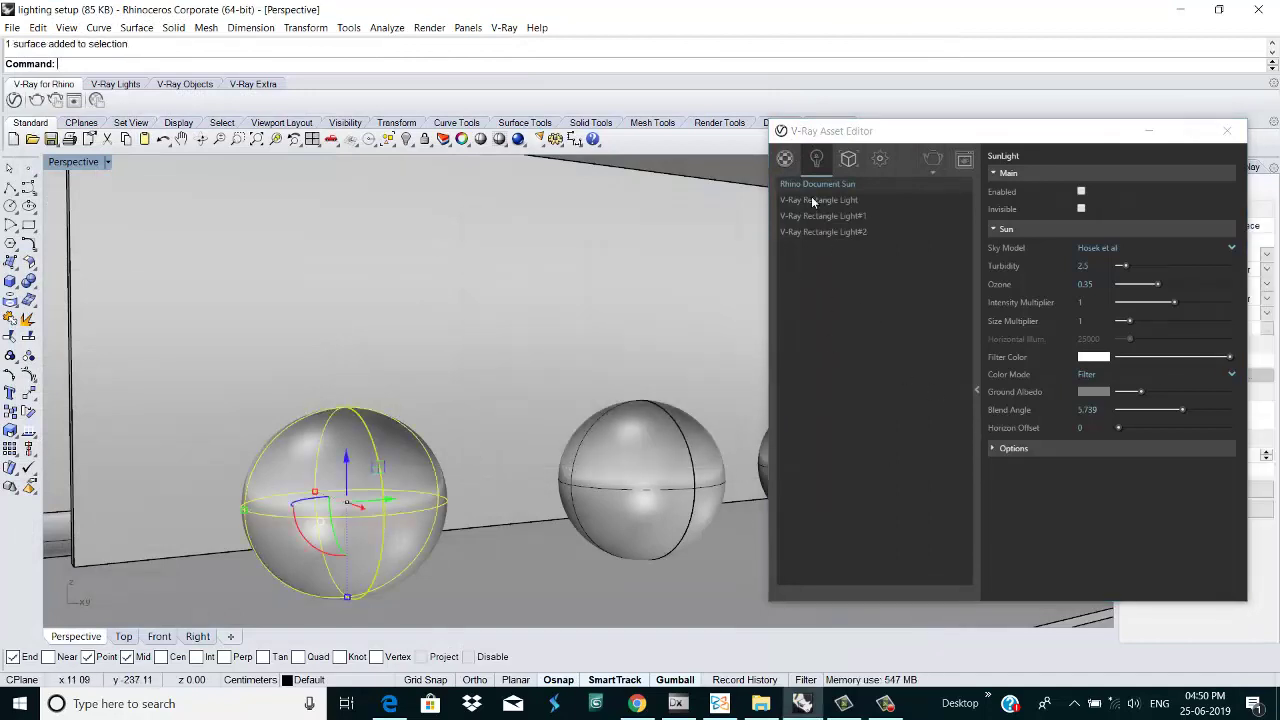
pyautogui.click(785, 158)
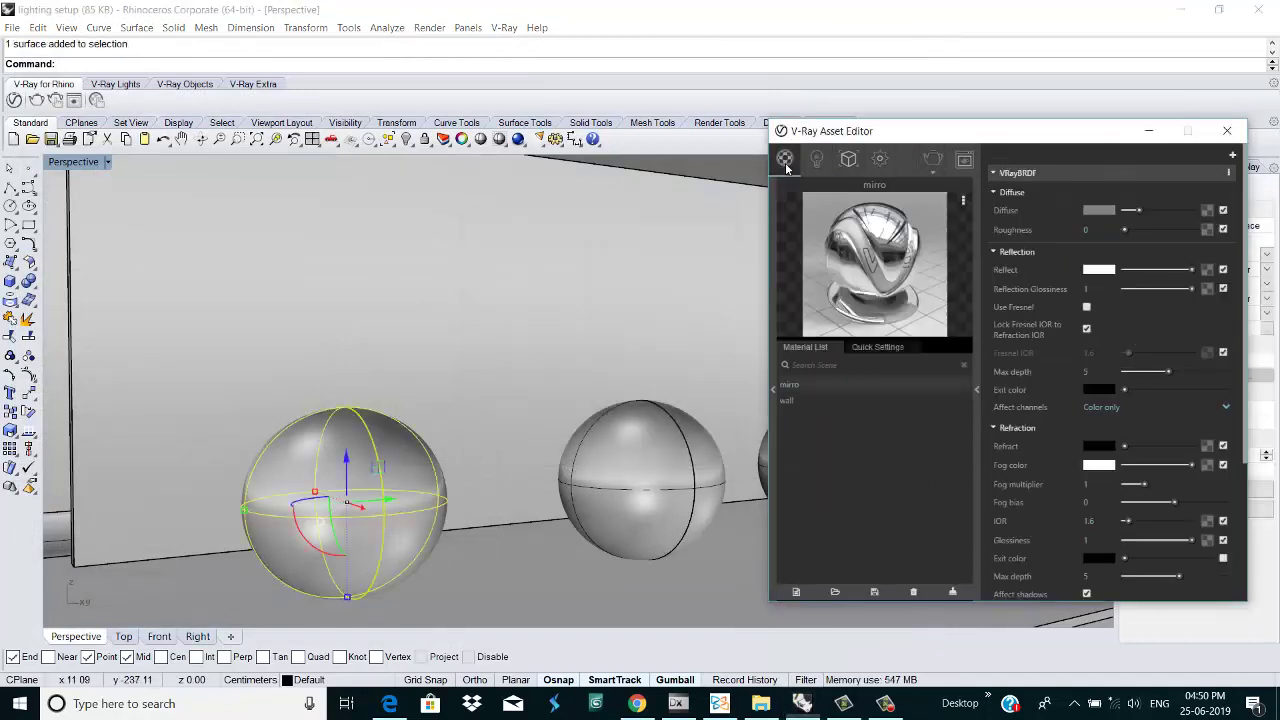
pyautogui.click(797, 592)
pyautogui.click(812, 384)
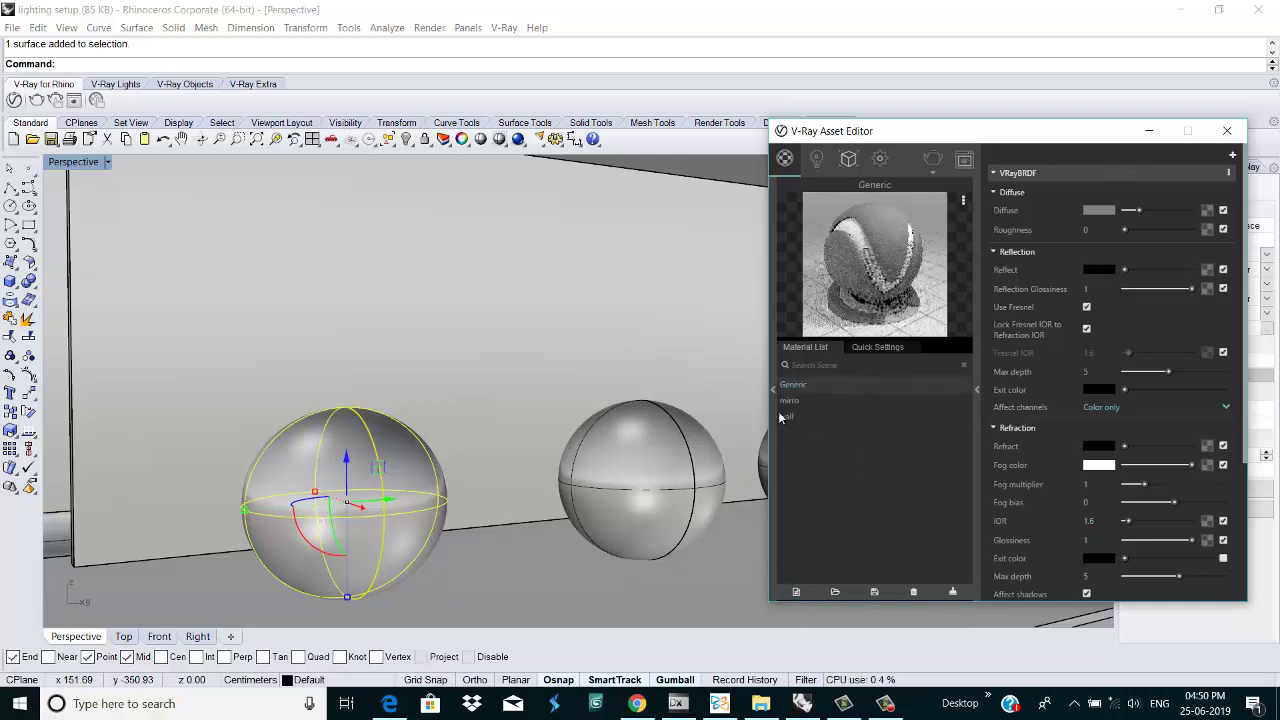
pyautogui.doubleClick(814, 384)
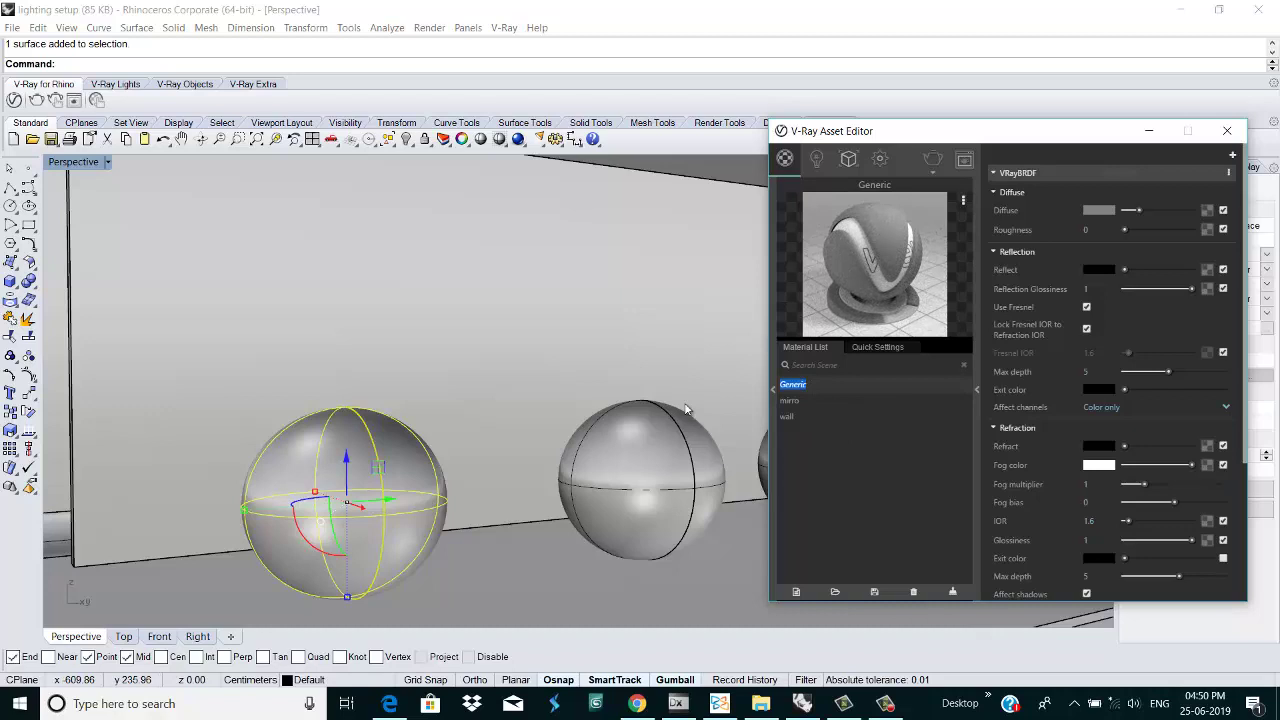
pyautogui.write('crome')
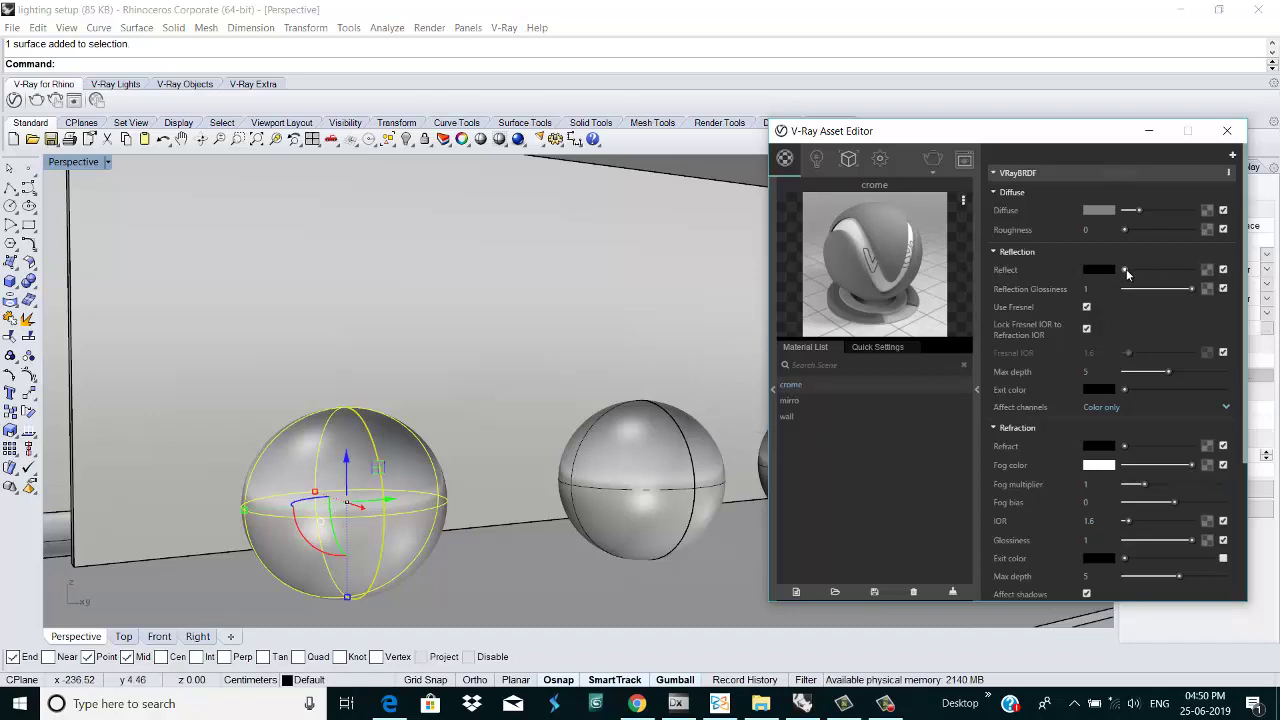
# Step: Set crome's reflection color to white, its reflection glossiness to 0.8, and disable Use Fresnel
pyautogui.moveTo(1133, 270); pyautogui.dragTo(1196, 268)
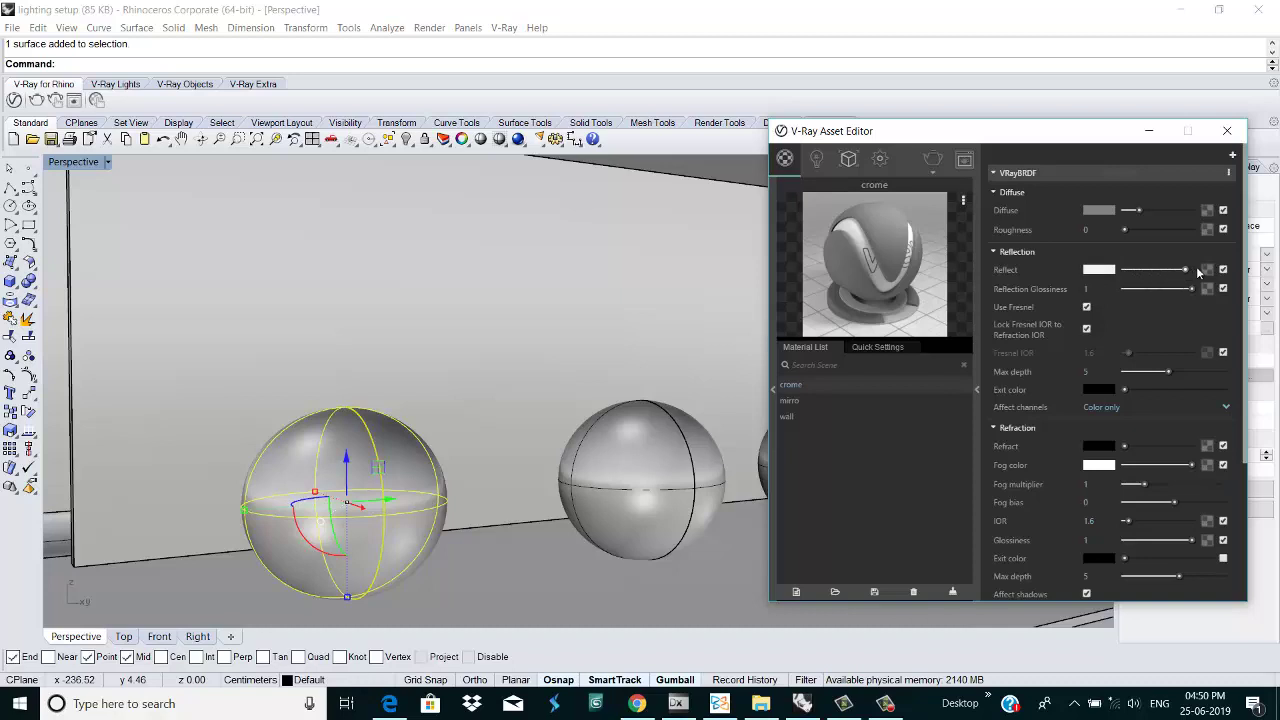
pyautogui.click(1087, 307)
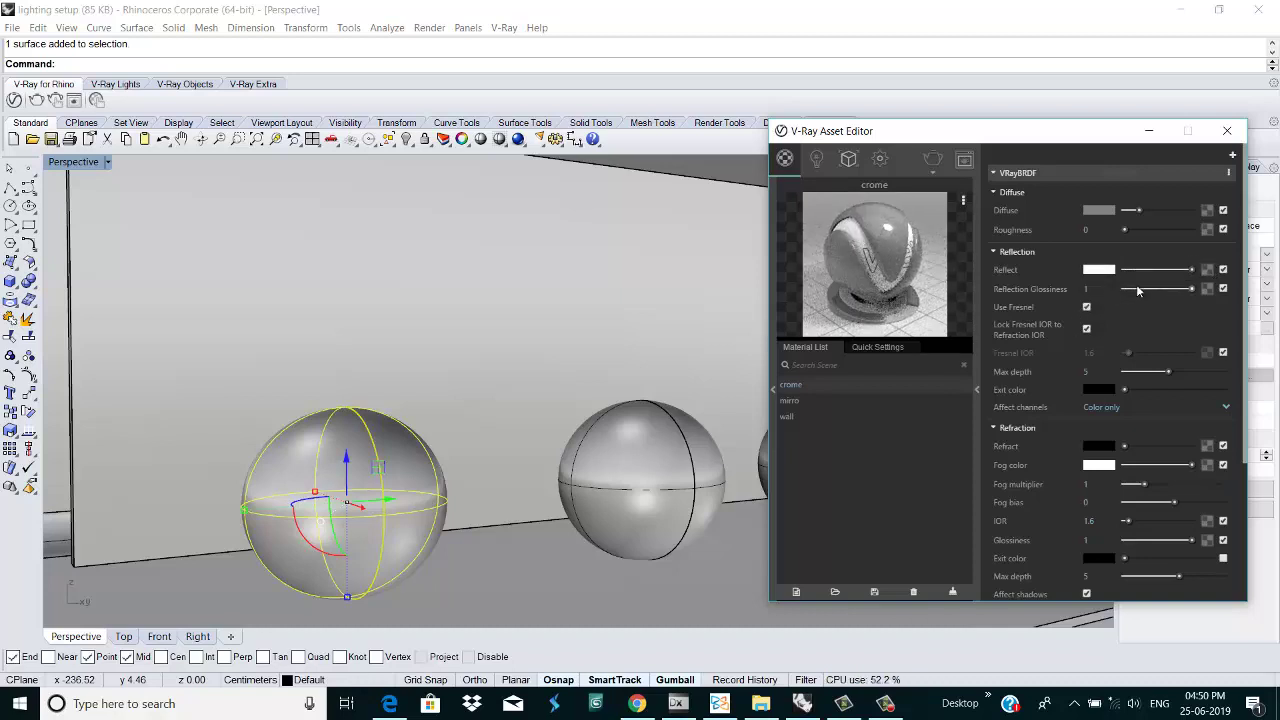
pyautogui.doubleClick(1090, 289)
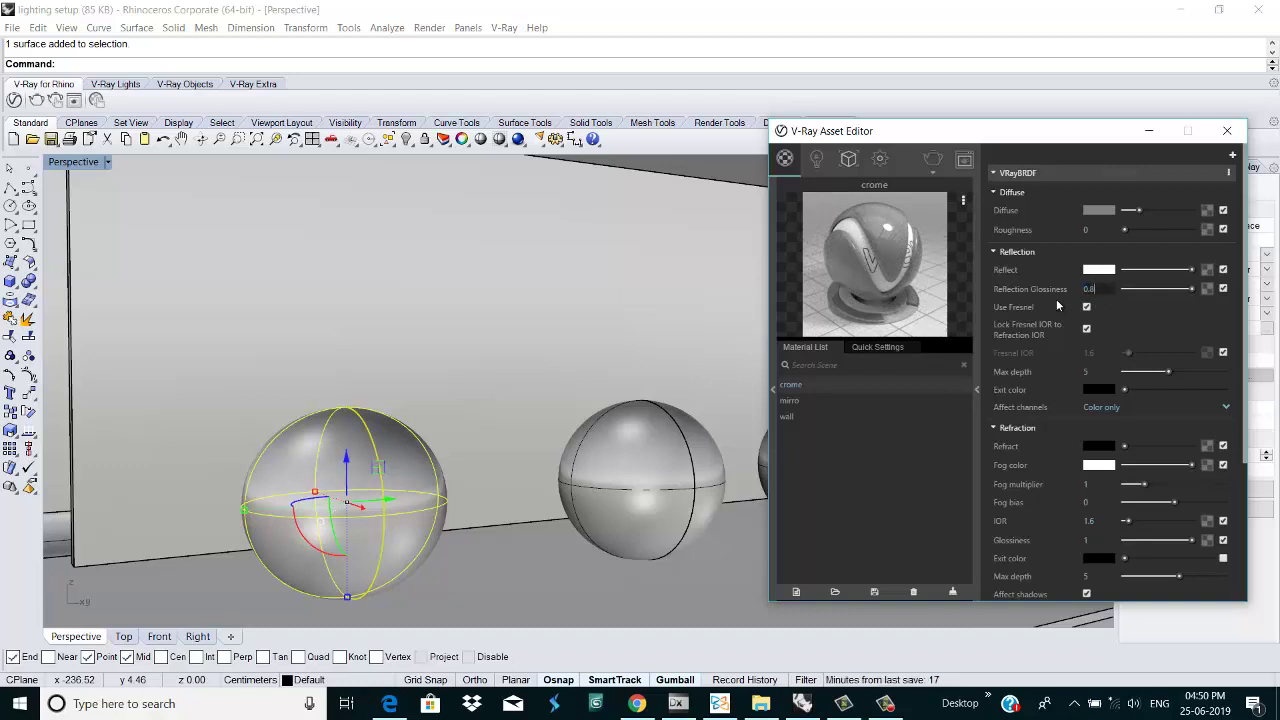
pyautogui.press('Return')
pyautogui.click(1089, 310)
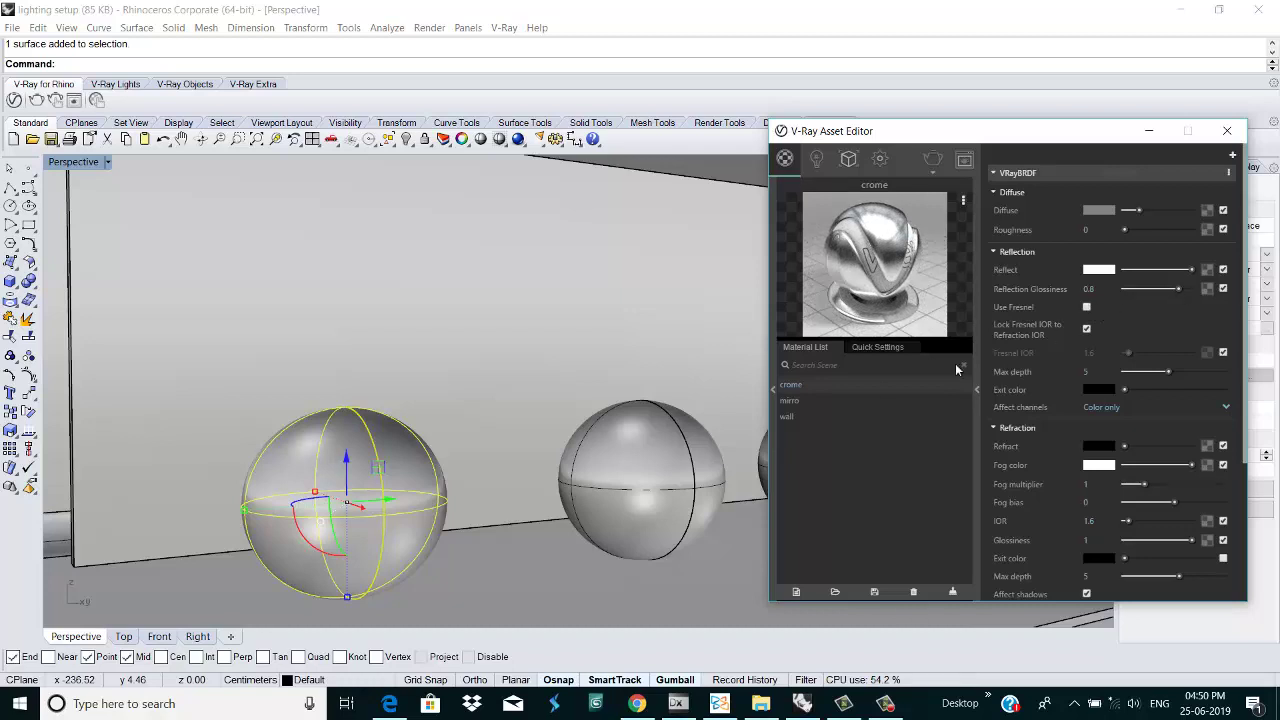
# Step: Apply the crome material to the selected sphere, test-render the Perspective view, and close the render windows
pyautogui.rightClick(809, 382)
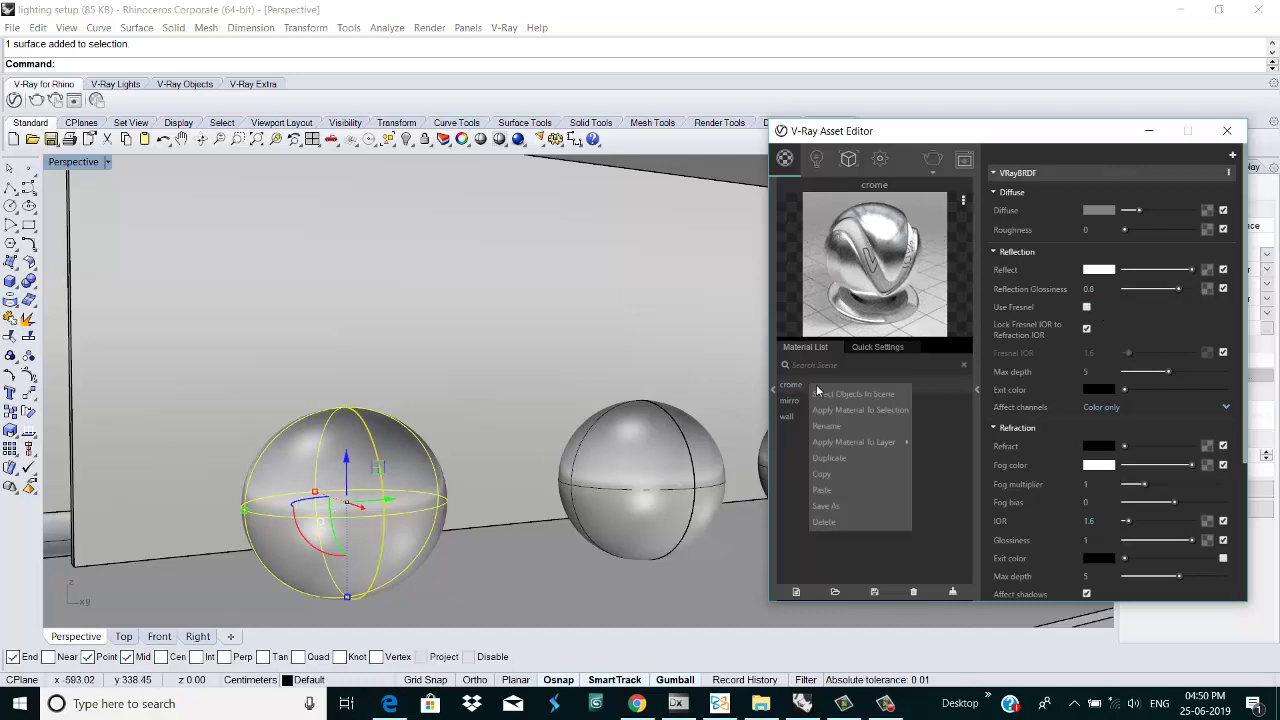
pyautogui.click(868, 410)
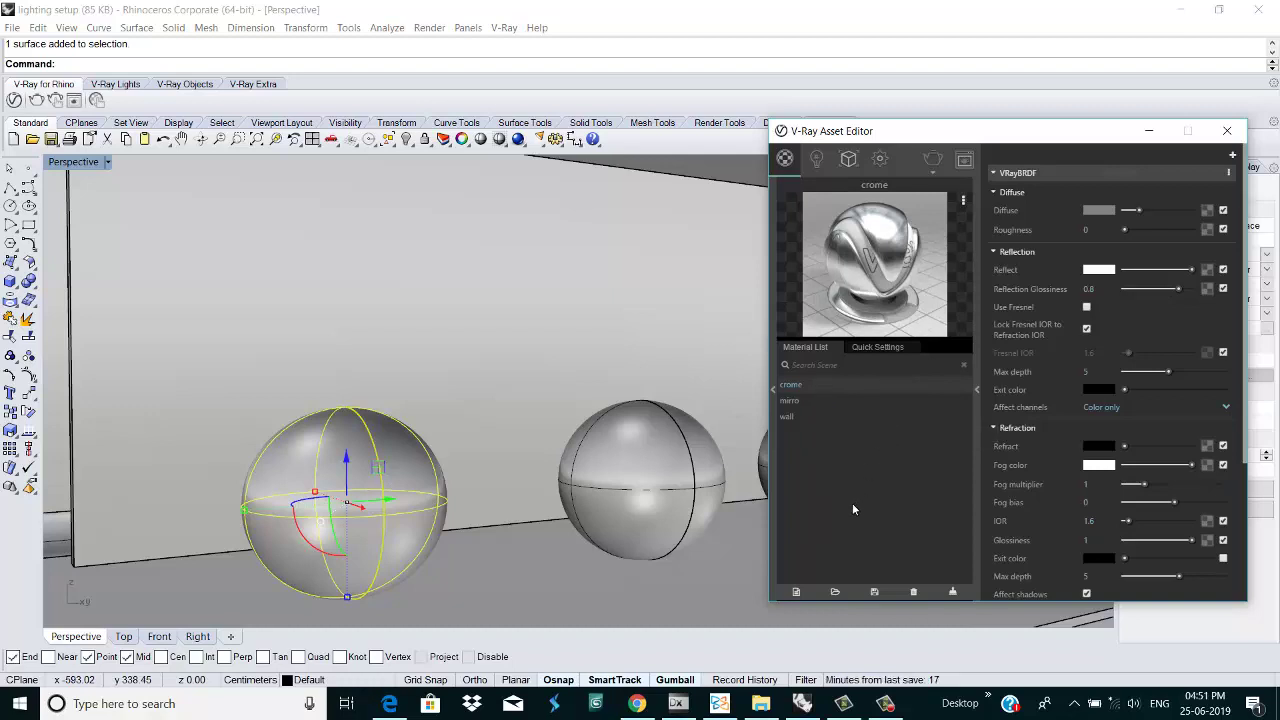
pyautogui.click(933, 159)
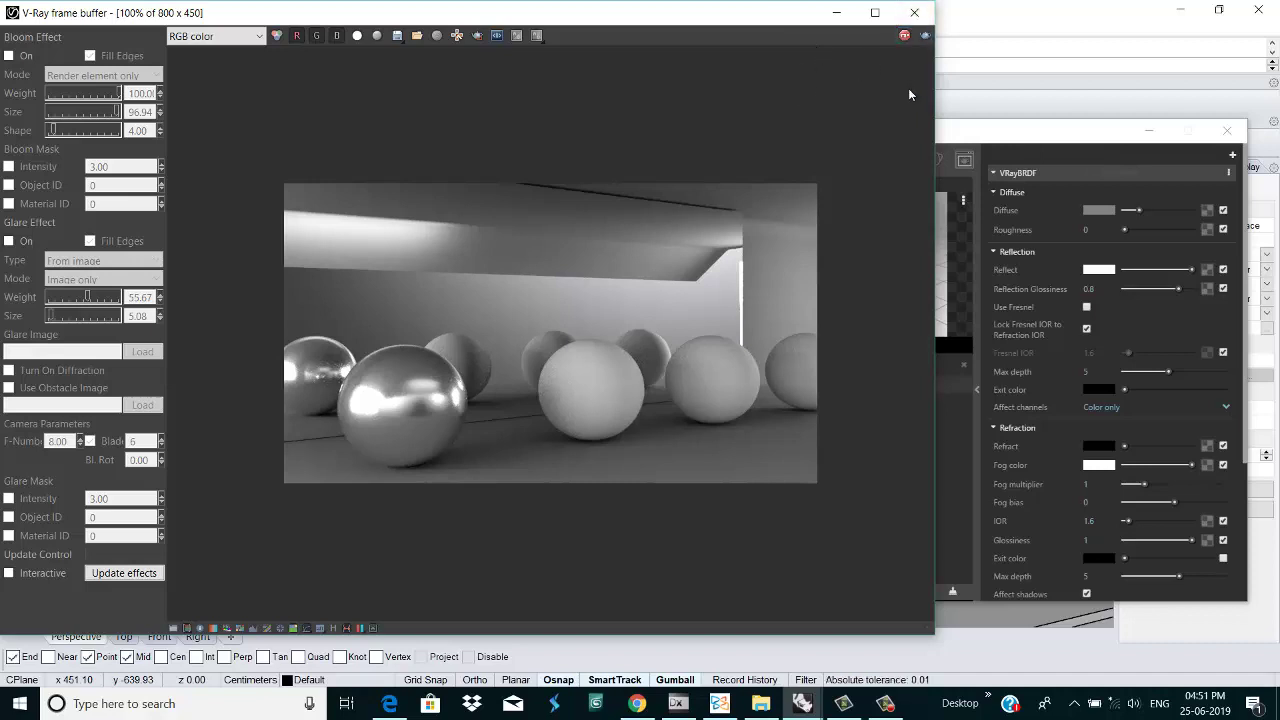
pyautogui.click(905, 36)
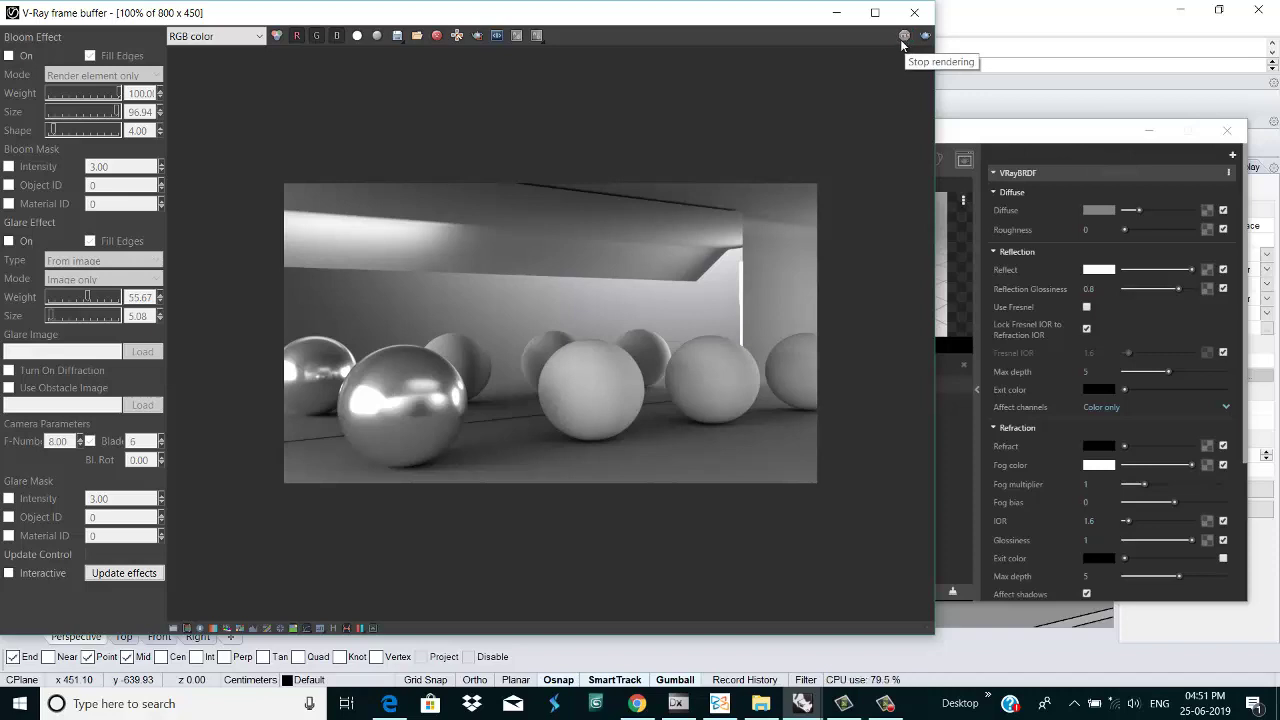
pyautogui.click(914, 12)
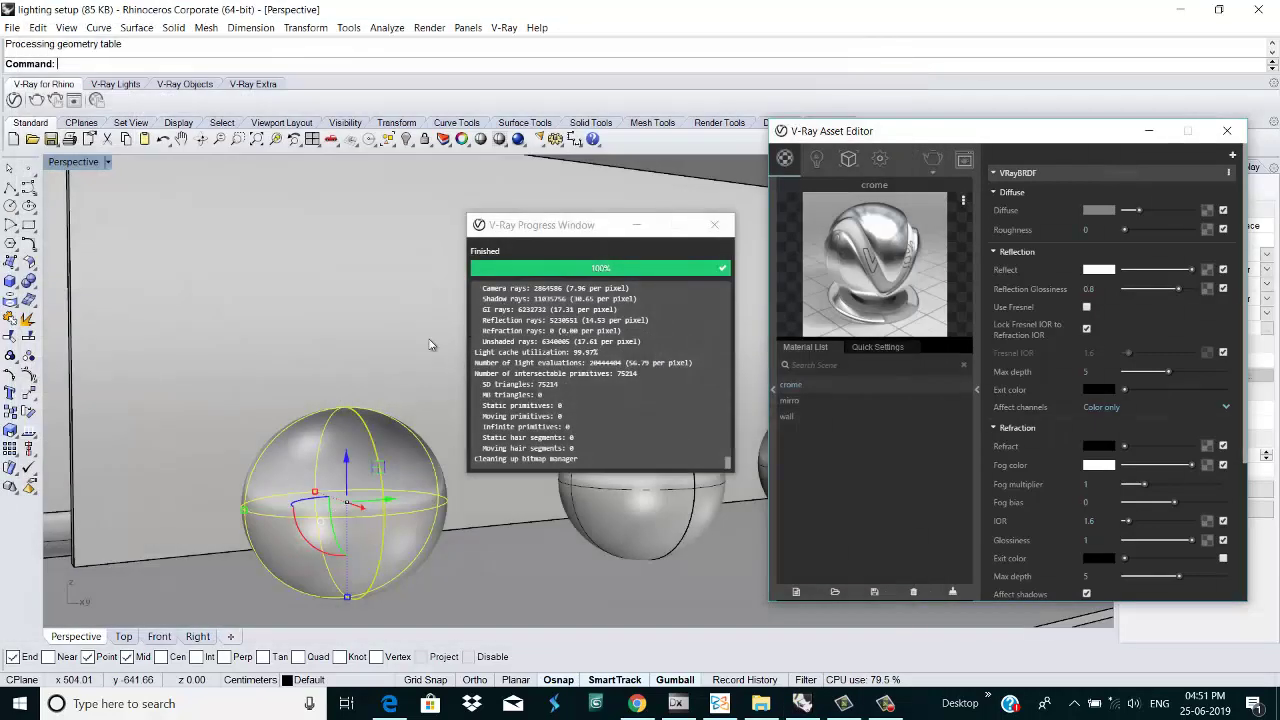
pyautogui.click(714, 224)
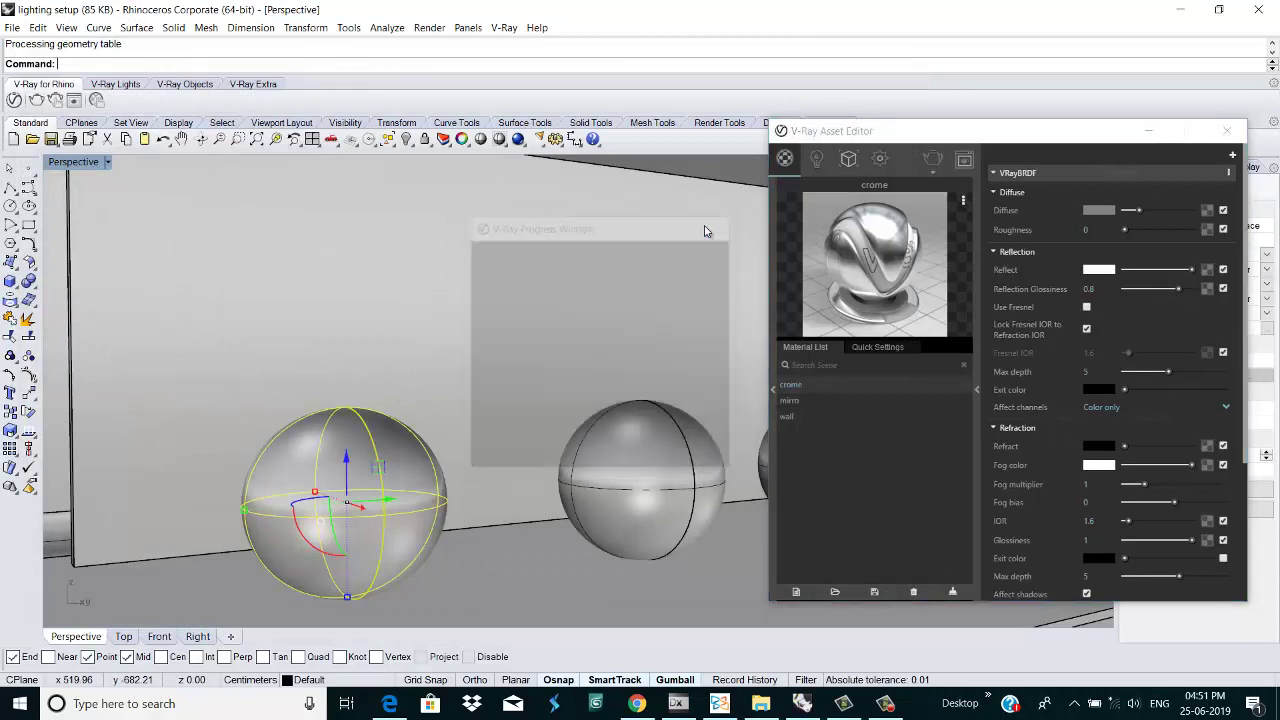
# Step: Set crome's reflection color to a copper tan of RGB 206, 162, 132
pyautogui.click(1103, 273)
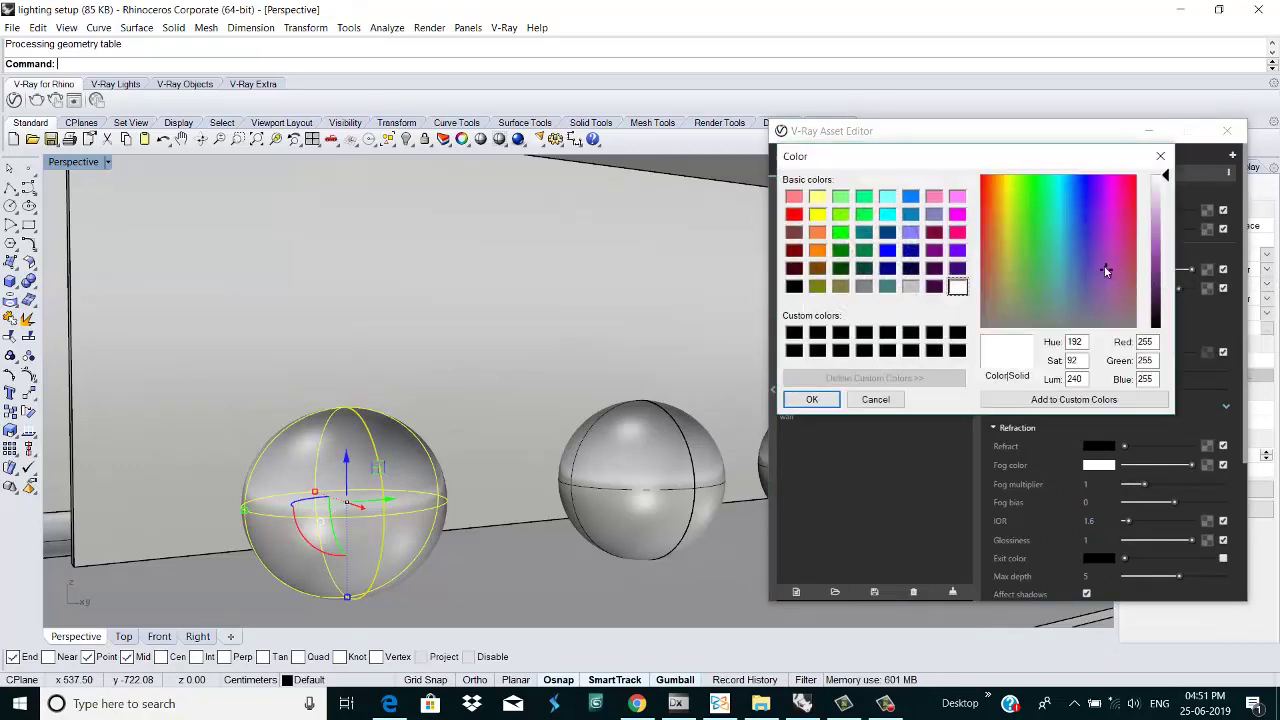
pyautogui.moveTo(1106, 270); pyautogui.dragTo(1013, 280)
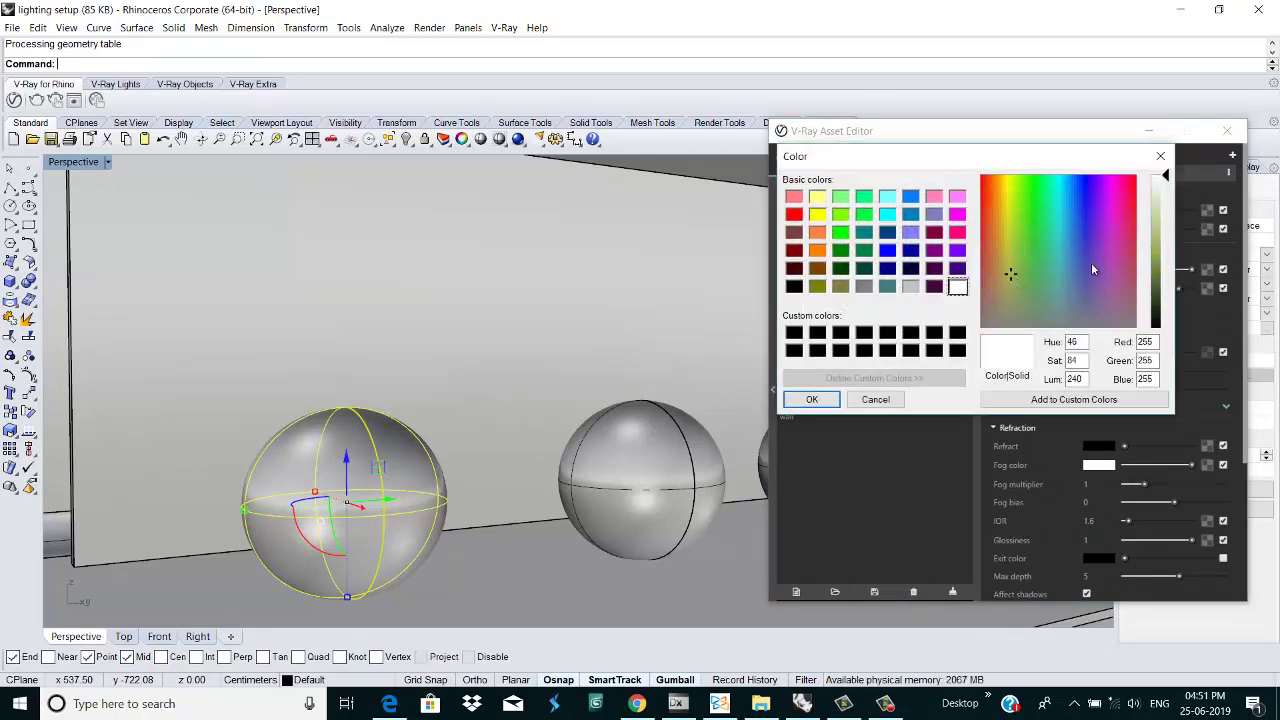
pyautogui.moveTo(1164, 176); pyautogui.dragTo(1164, 228)
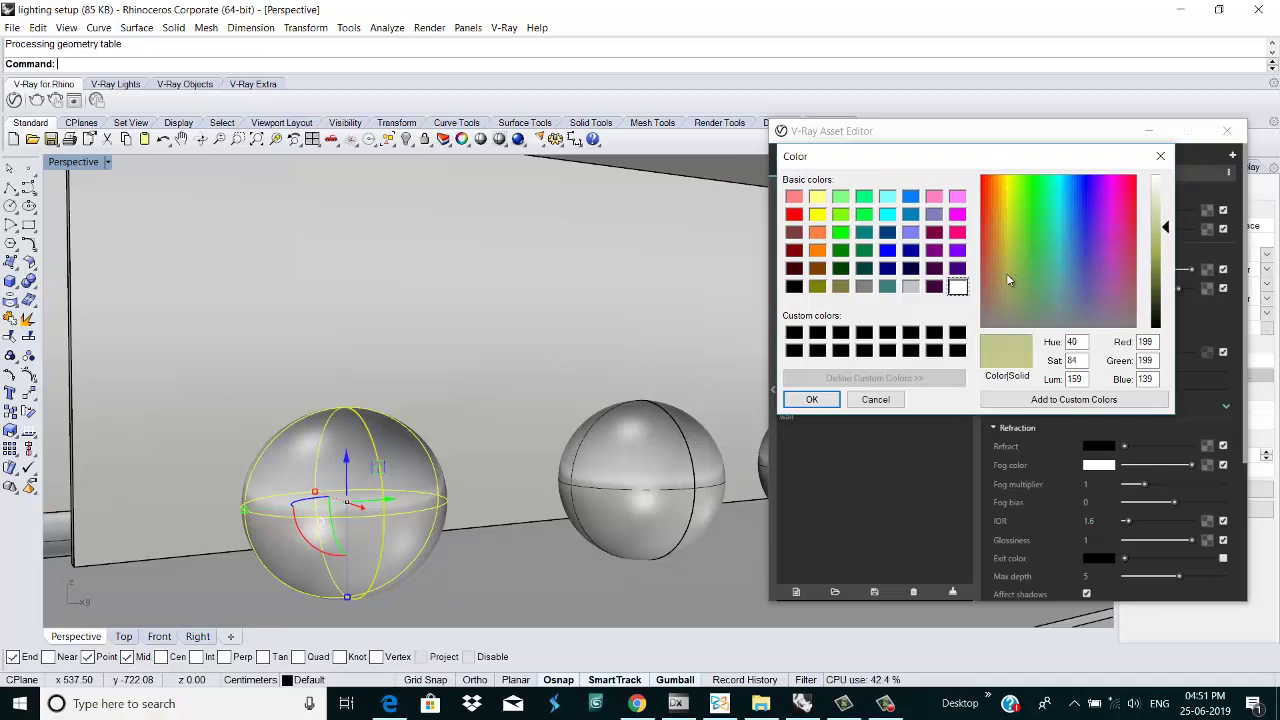
pyautogui.moveTo(1006, 273)
pyautogui.mouseDown()
pyautogui.moveTo(992, 283)
pyautogui.moveTo(1008, 264)
pyautogui.moveTo(991, 260)
pyautogui.mouseUp()
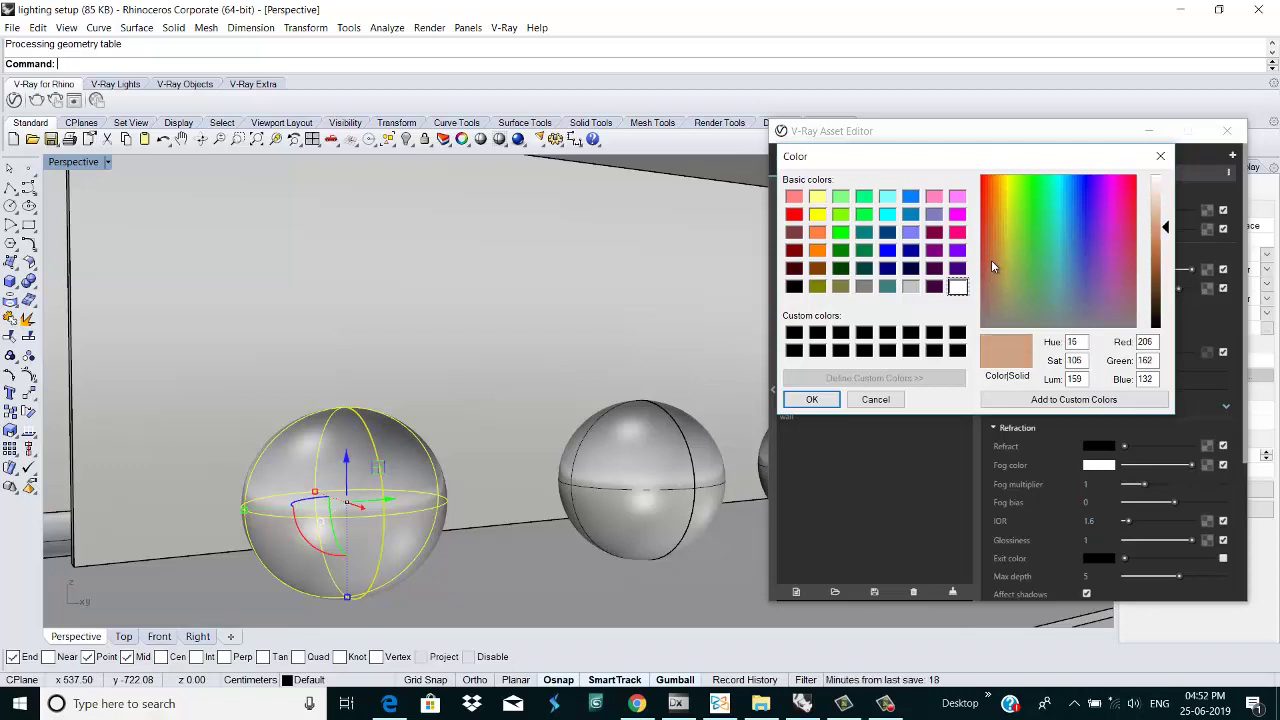
pyautogui.click(812, 399)
# Step: Copy crome's reflection color to its diffuse color, darken the diffuse to a deep burnt orange, and test-render the Perspective view
pyautogui.moveTo(1095, 273); pyautogui.dragTo(1191, 214)
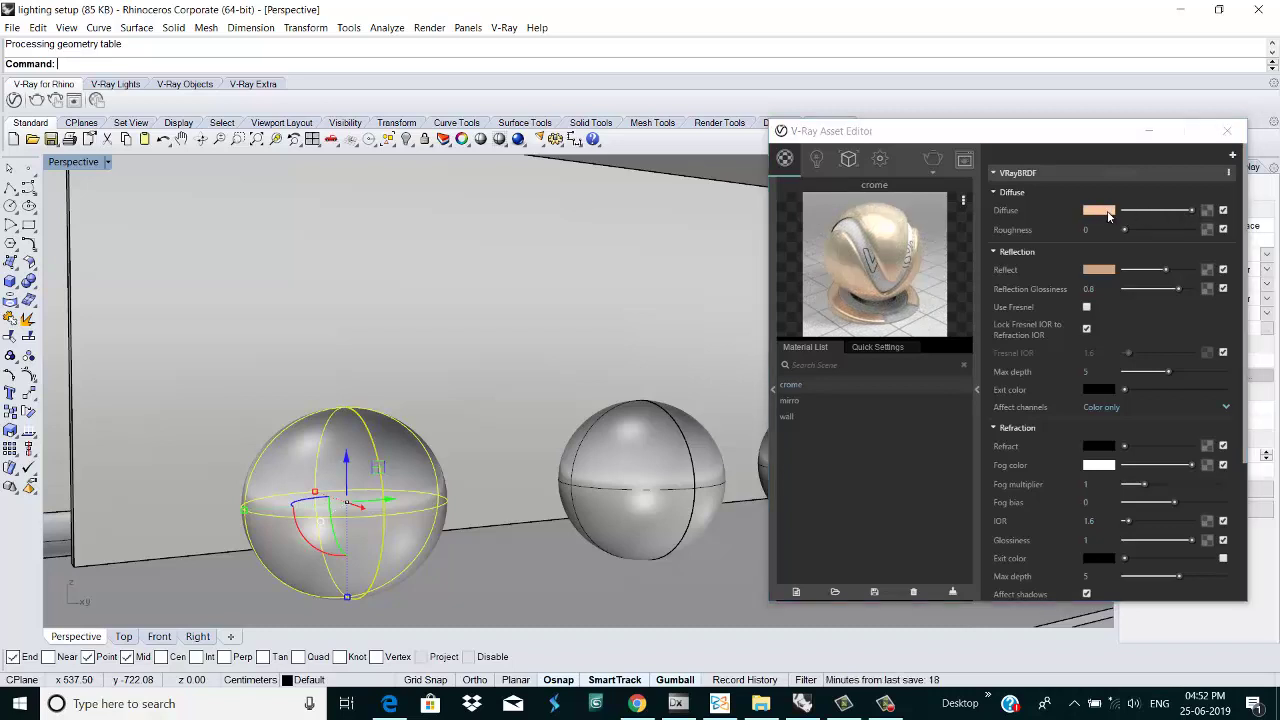
pyautogui.click(1110, 211)
pyautogui.moveTo(1164, 210); pyautogui.dragTo(1165, 281)
pyautogui.click(812, 399)
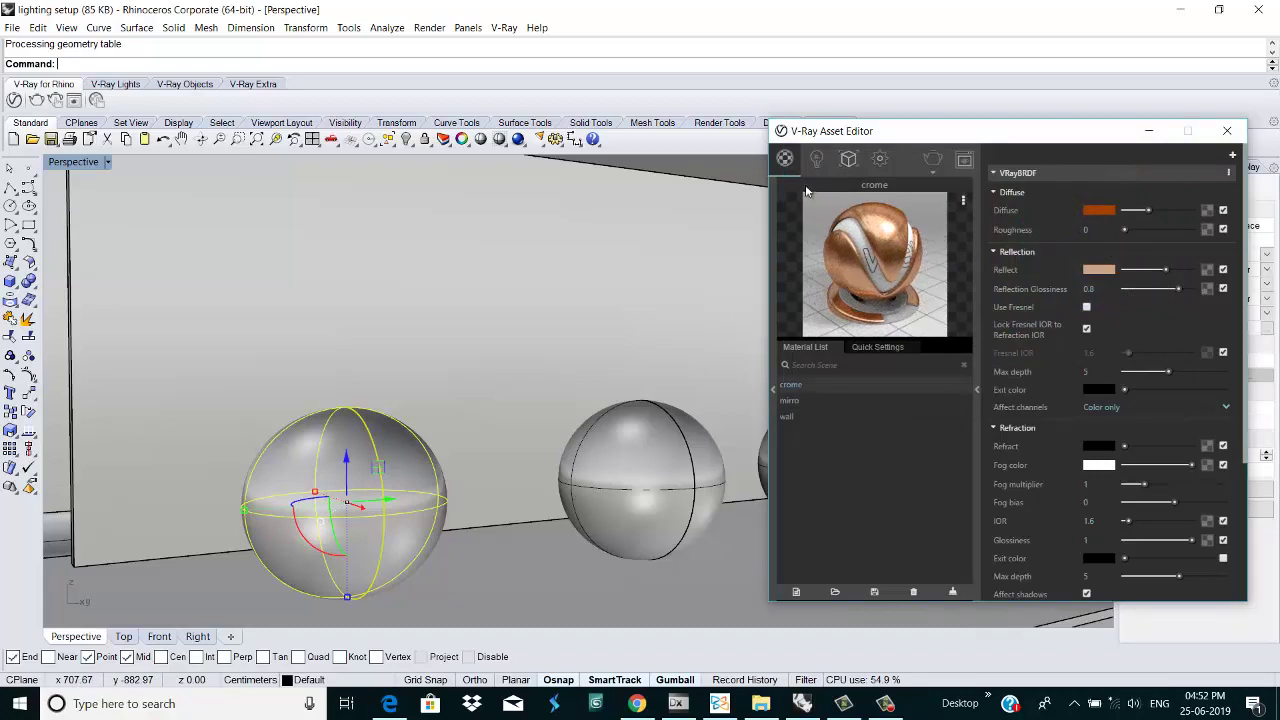
pyautogui.click(932, 160)
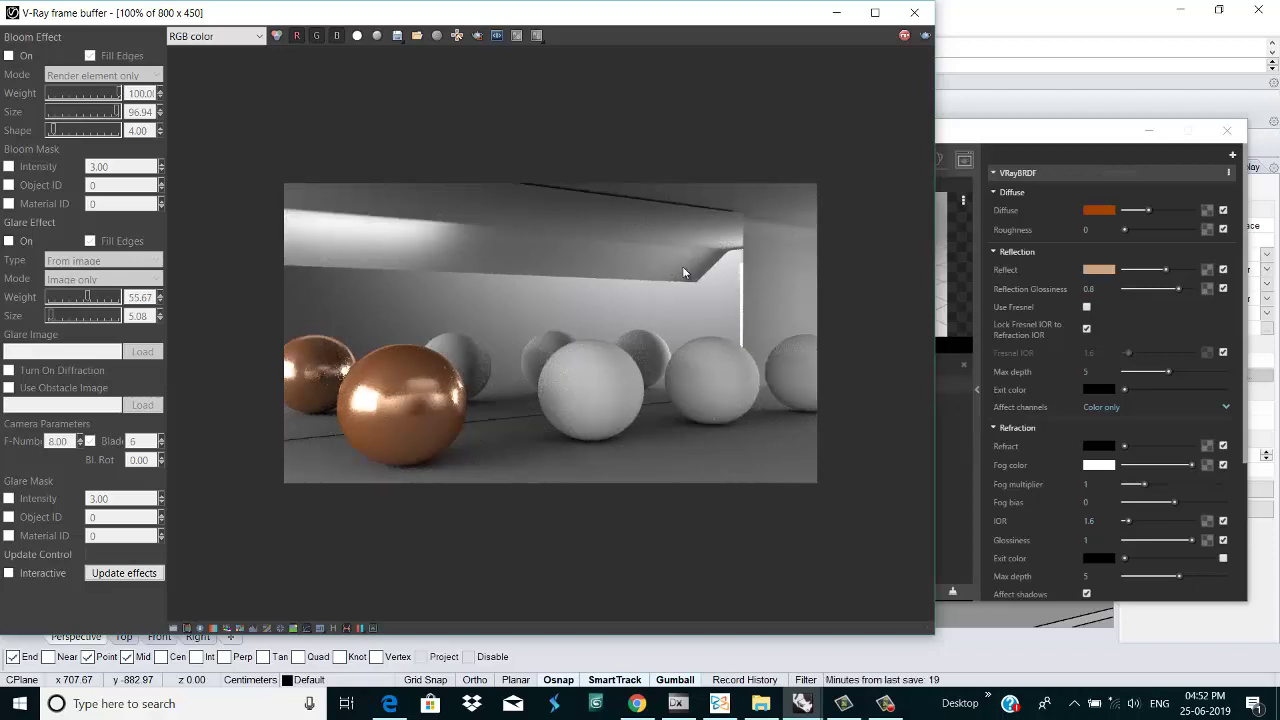
pyautogui.click(914, 13)
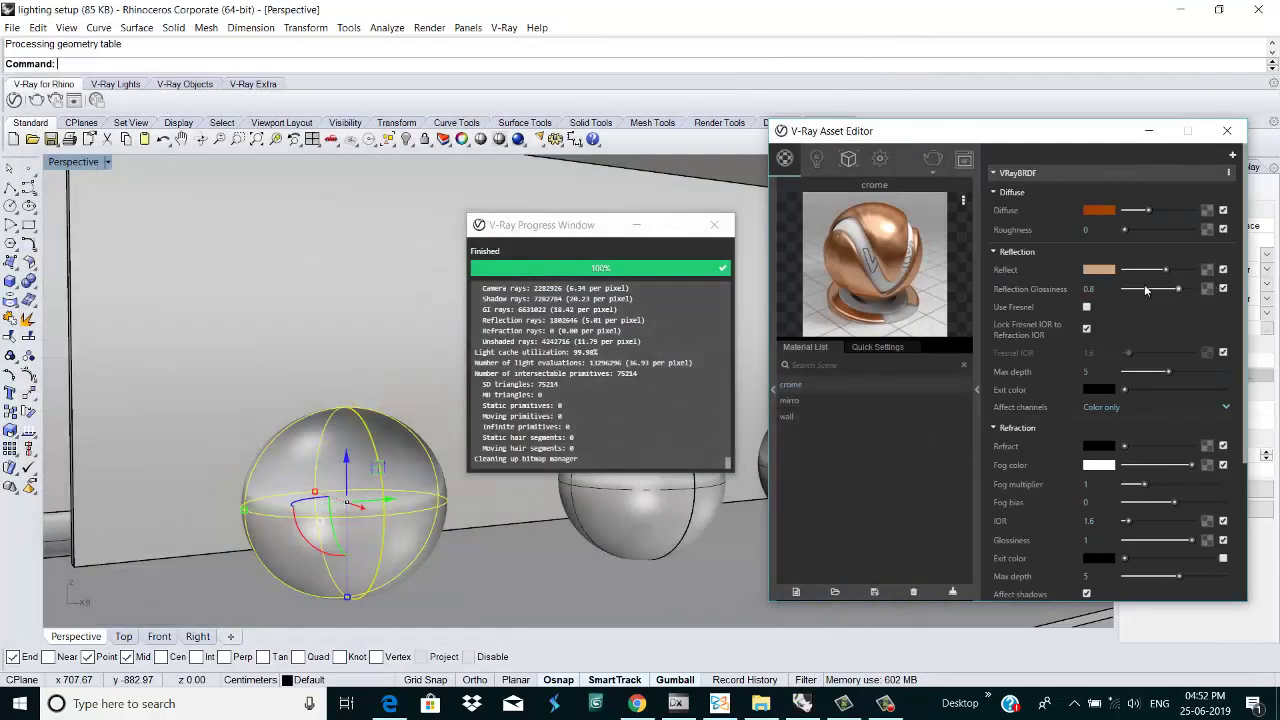
# Step: Lighten crome's diffuse color to orange RGB 255, 154, 87 and brighten its reflection color to a pale peach
pyautogui.click(1104, 211)
pyautogui.moveTo(1165, 276); pyautogui.dragTo(1163, 240)
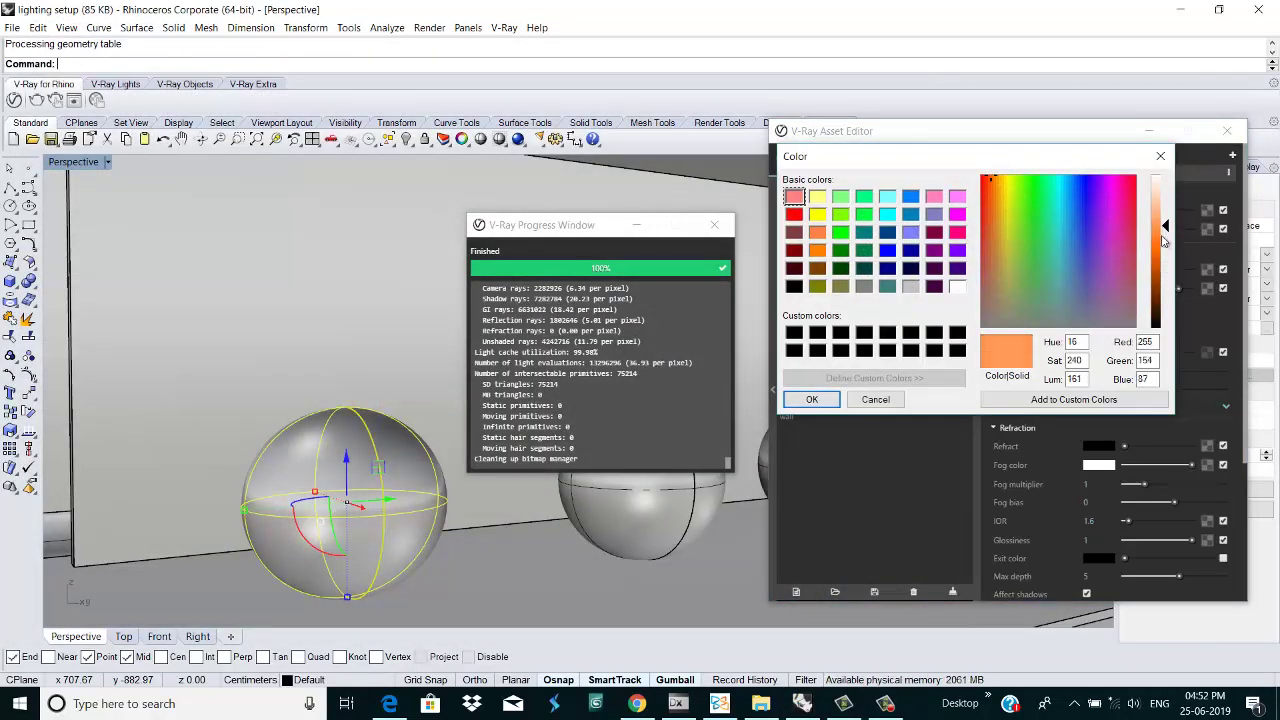
pyautogui.click(813, 399)
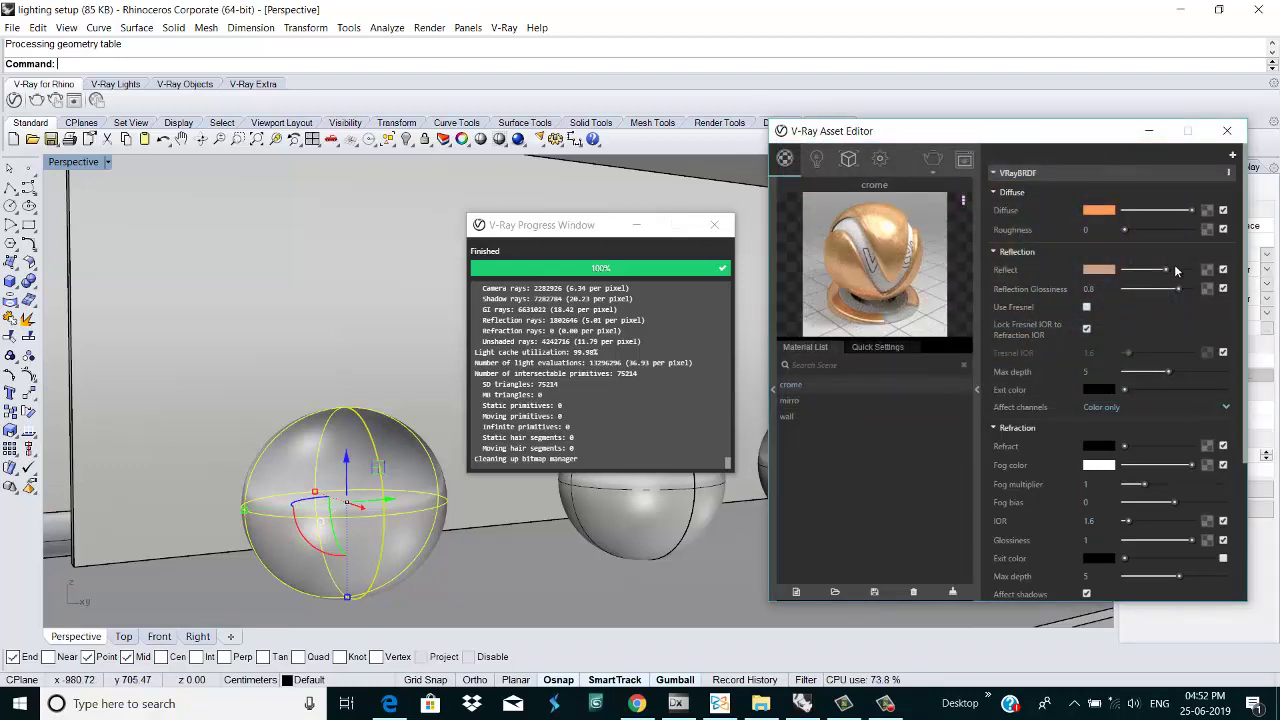
pyautogui.moveTo(1169, 270); pyautogui.dragTo(1186, 270)
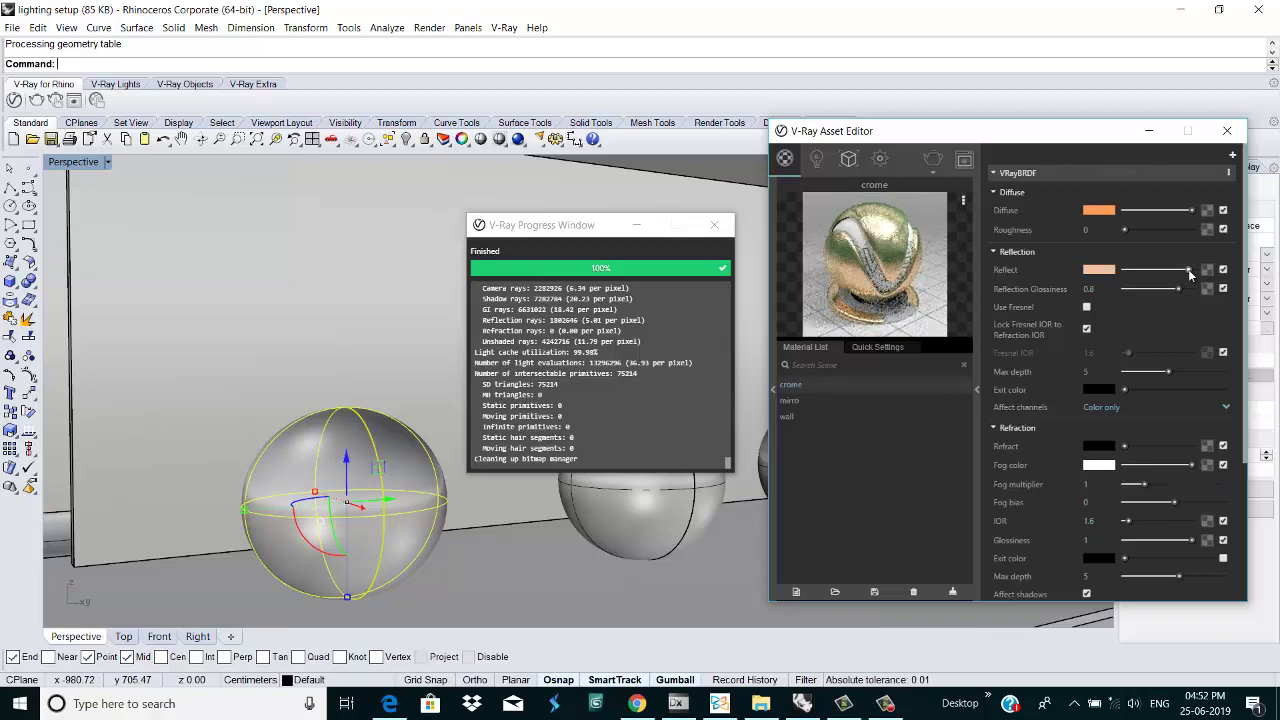
# Step: Render the Perspective view with the lightened crome material, inspect the image, and close the frame buffer and progress windows
pyautogui.click(938, 157)
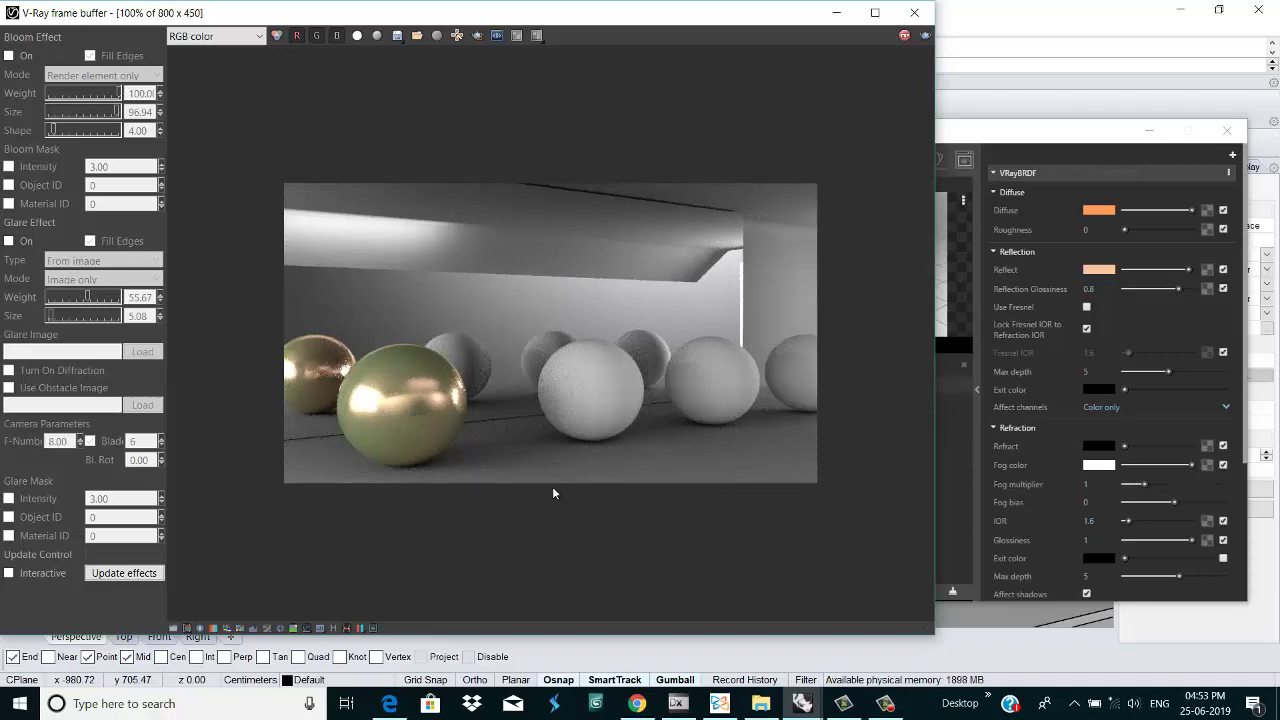
pyautogui.click(914, 12)
pyautogui.click(714, 225)
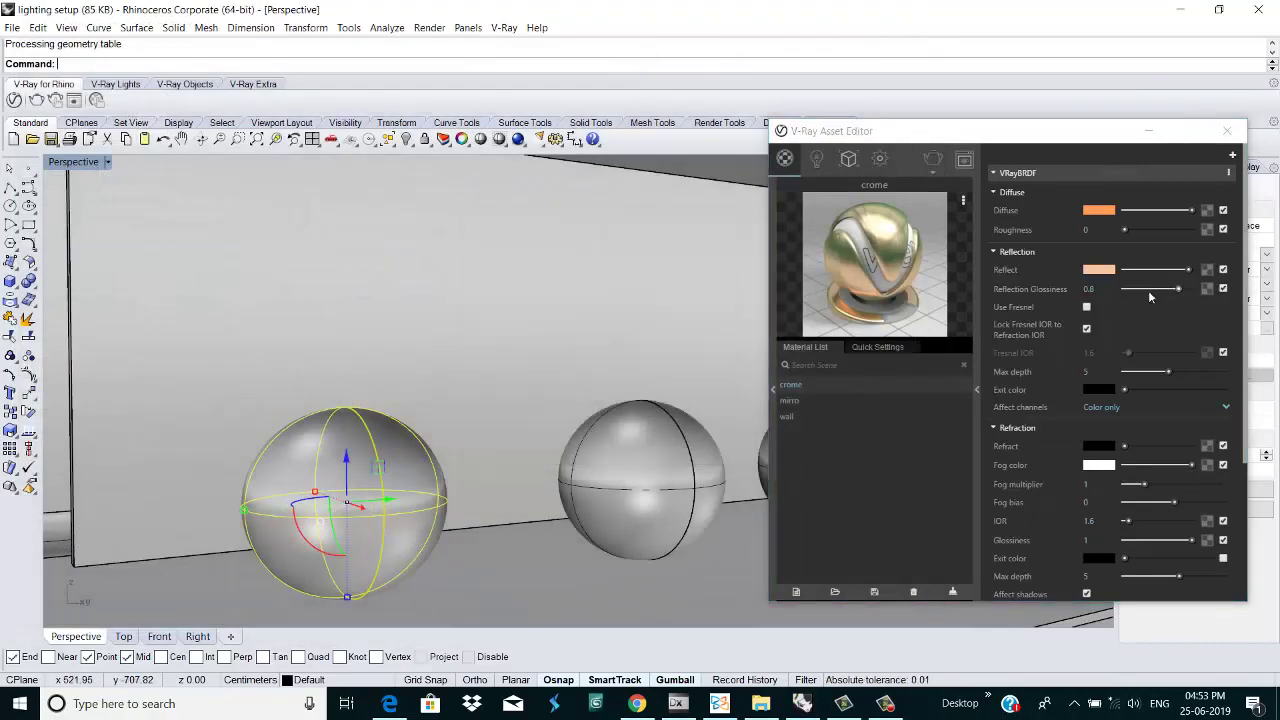
# Step: Change crome's reflection color to a dark grayish green
pyautogui.click(1100, 270)
pyautogui.moveTo(1163, 212); pyautogui.dragTo(1170, 288)
pyautogui.moveTo(995, 206); pyautogui.dragTo(1027, 317)
pyautogui.click(812, 399)
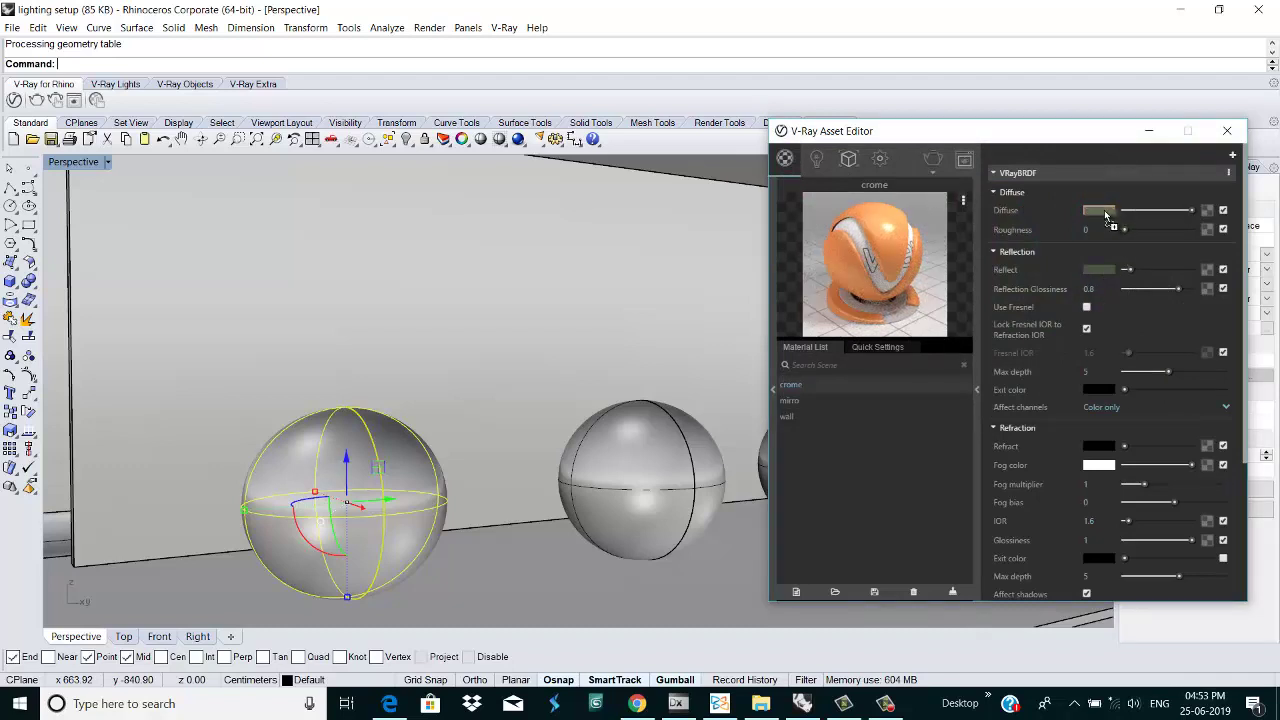
# Step: Copy crome's dark grayish-green reflection color to its diffuse color, render the Perspective view, and close the frame buffer
pyautogui.moveTo(1104, 210); pyautogui.dragTo(1104, 211)
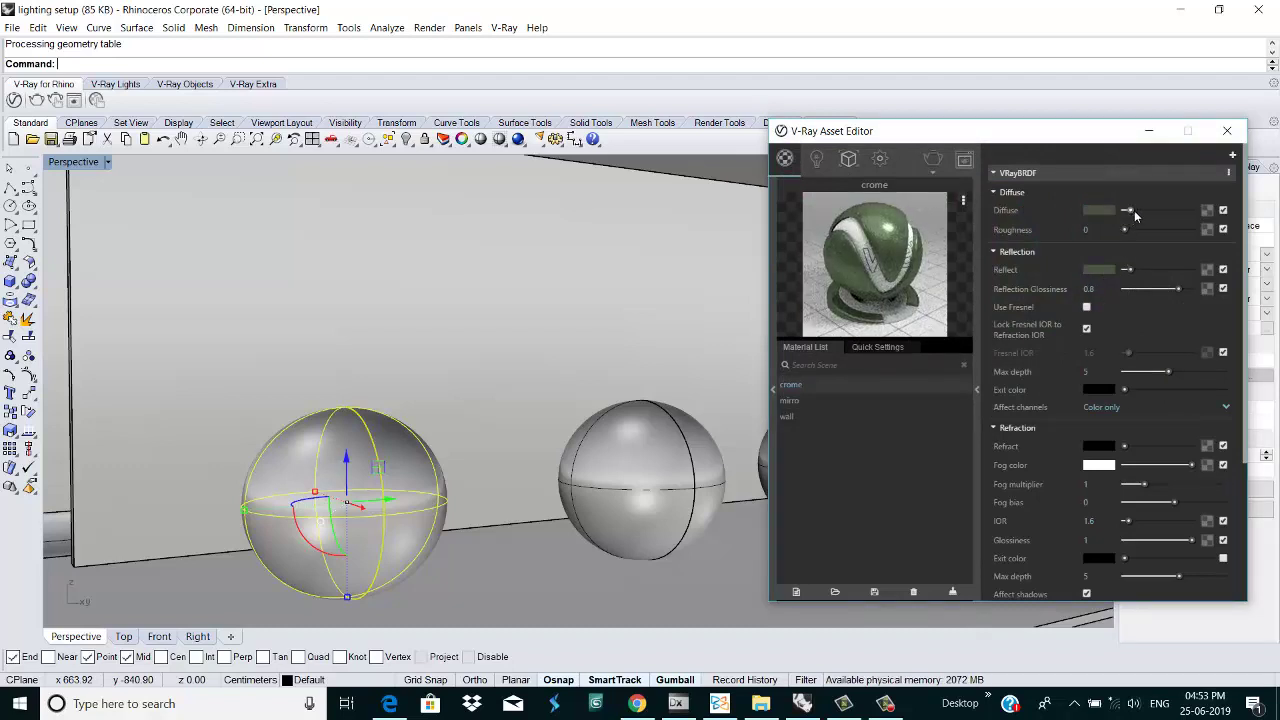
pyautogui.moveTo(1144, 211); pyautogui.dragTo(1132, 218)
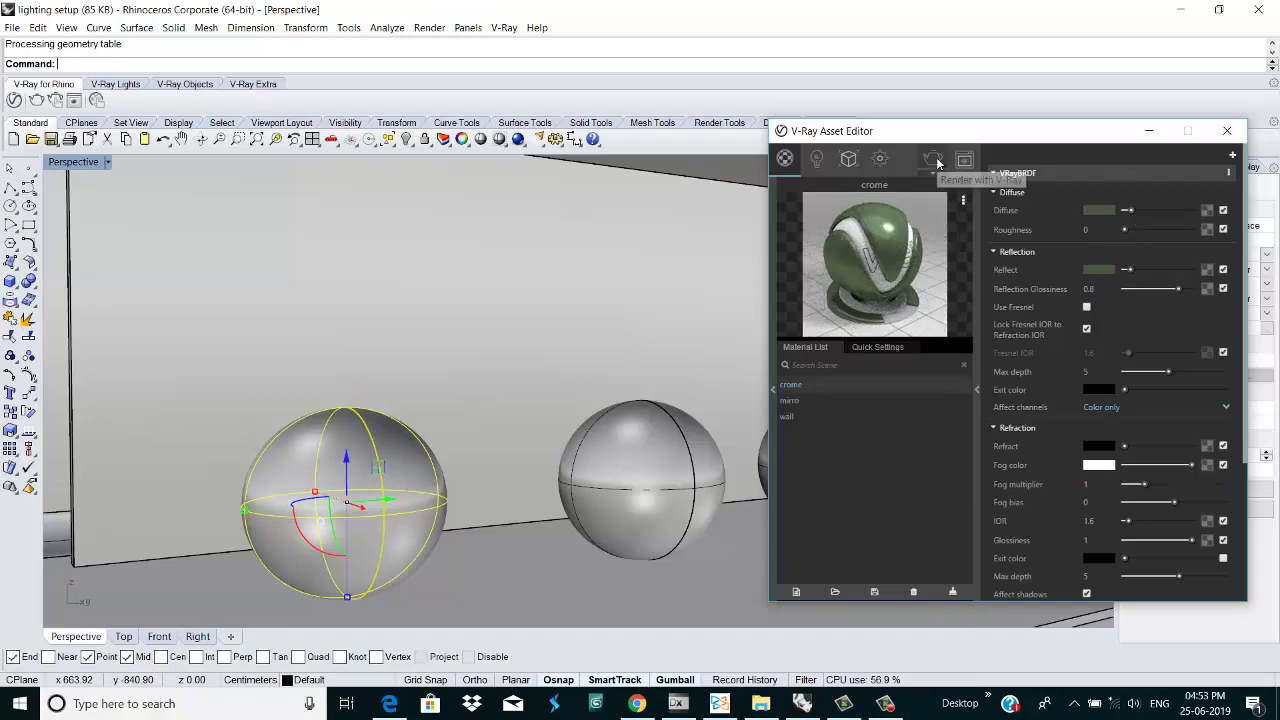
pyautogui.click(932, 158)
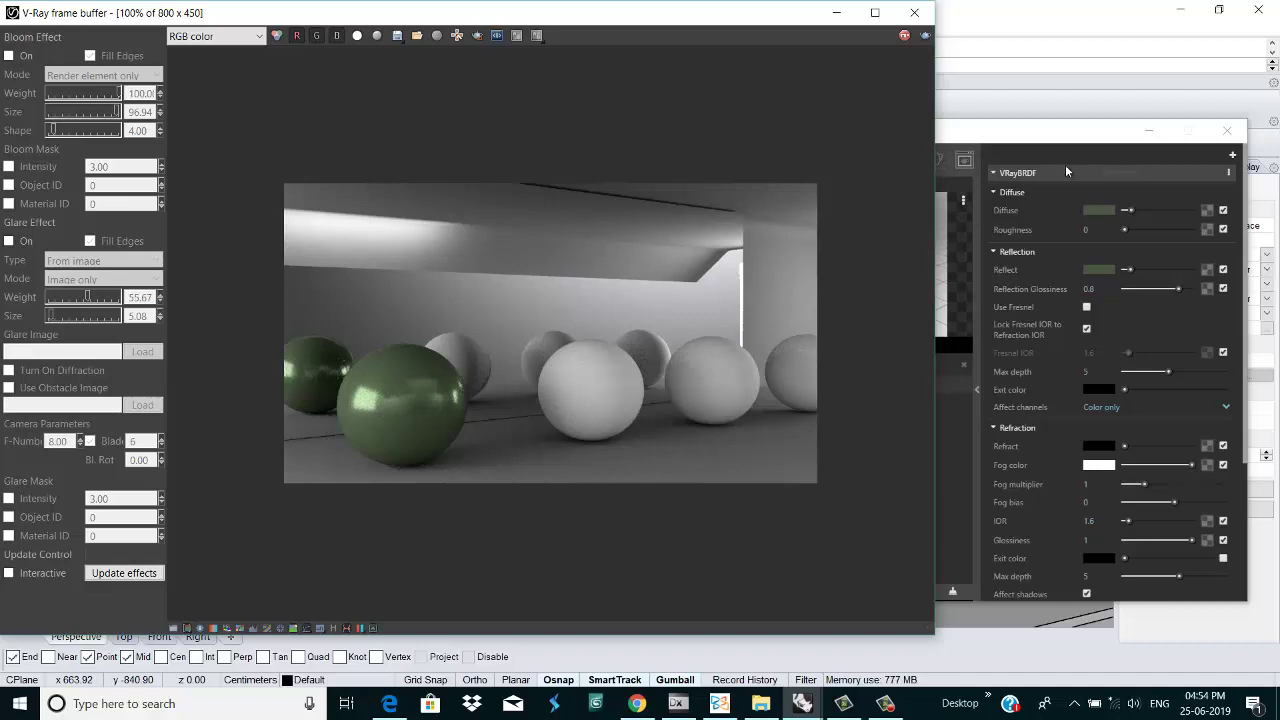
pyautogui.click(914, 12)
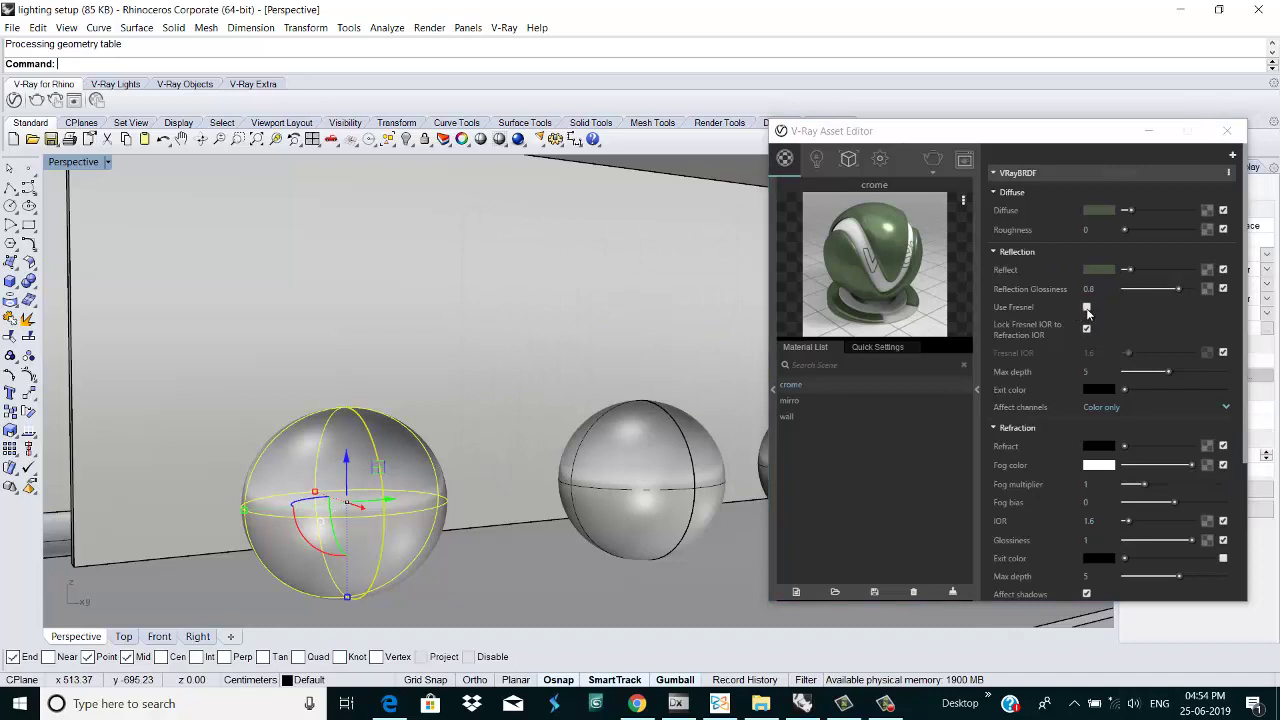
# Step: Brighten crome's reflection color fully to a pale green and lighten its diffuse color to RGB 191, 202, 185
pyautogui.moveTo(1128, 269); pyautogui.dragTo(1192, 269)
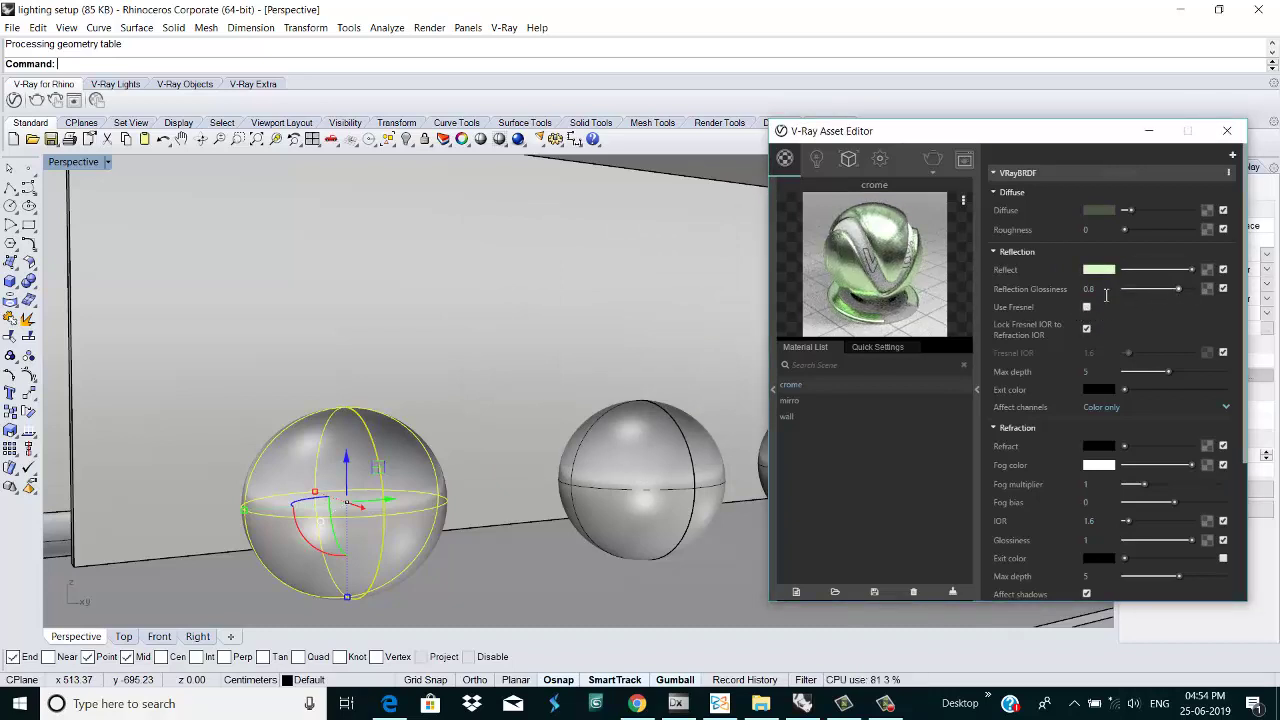
pyautogui.click(1098, 212)
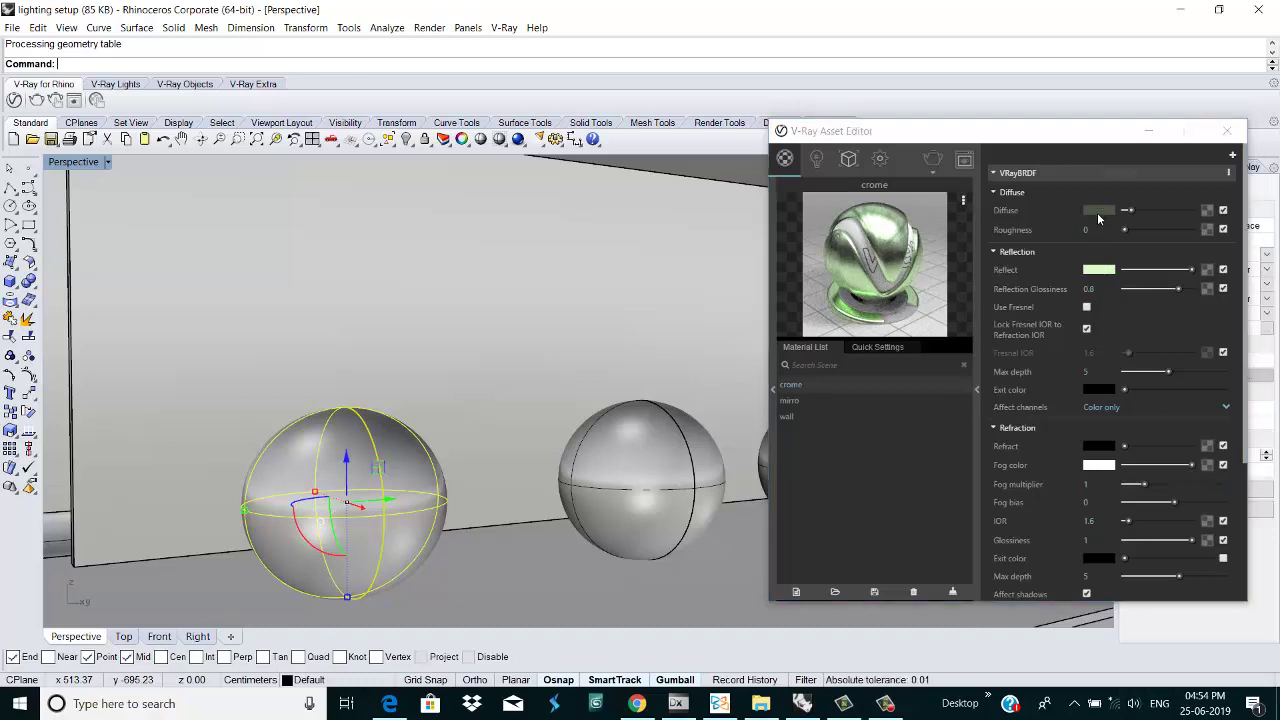
pyautogui.moveTo(1176, 283); pyautogui.dragTo(1166, 217)
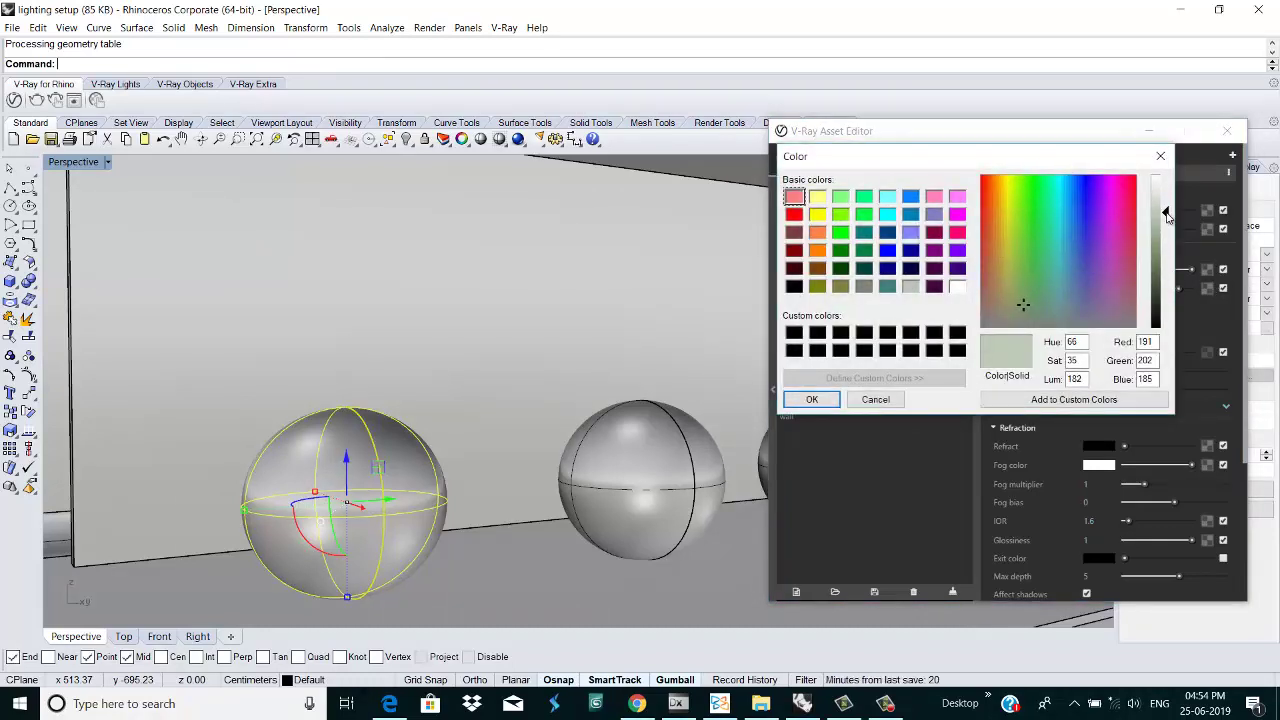
pyautogui.click(820, 399)
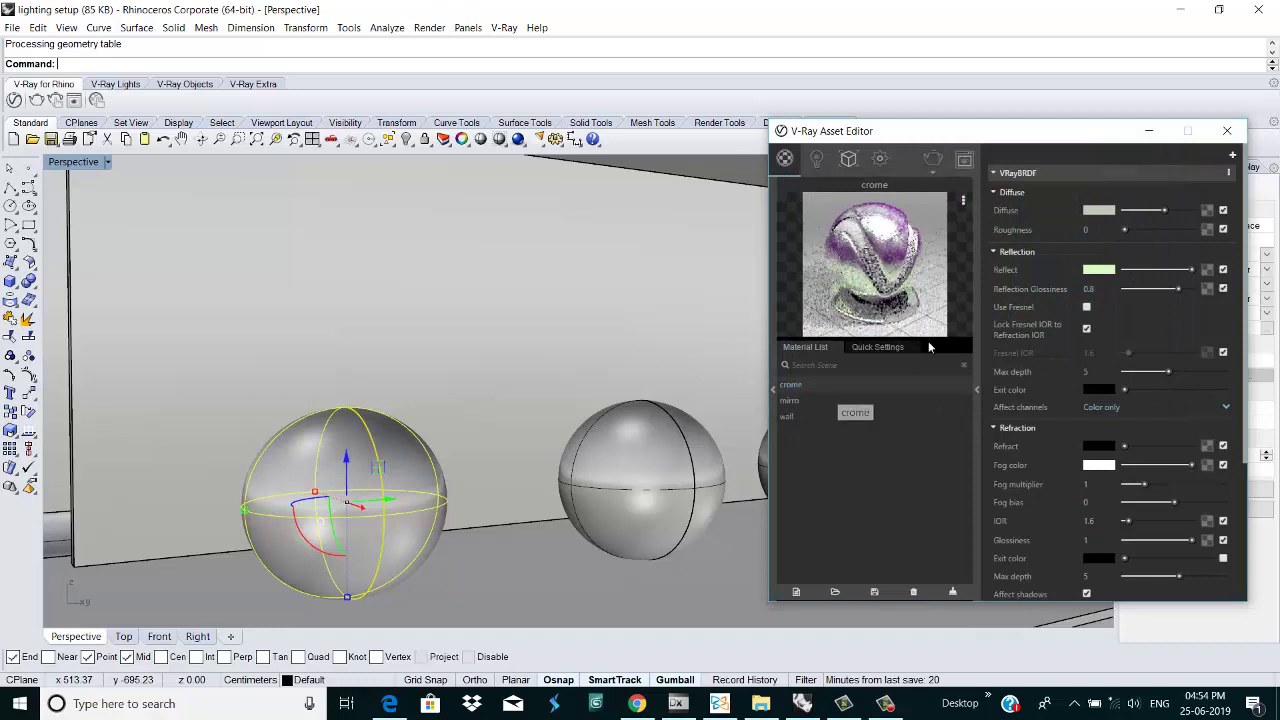
pyautogui.click(1104, 211)
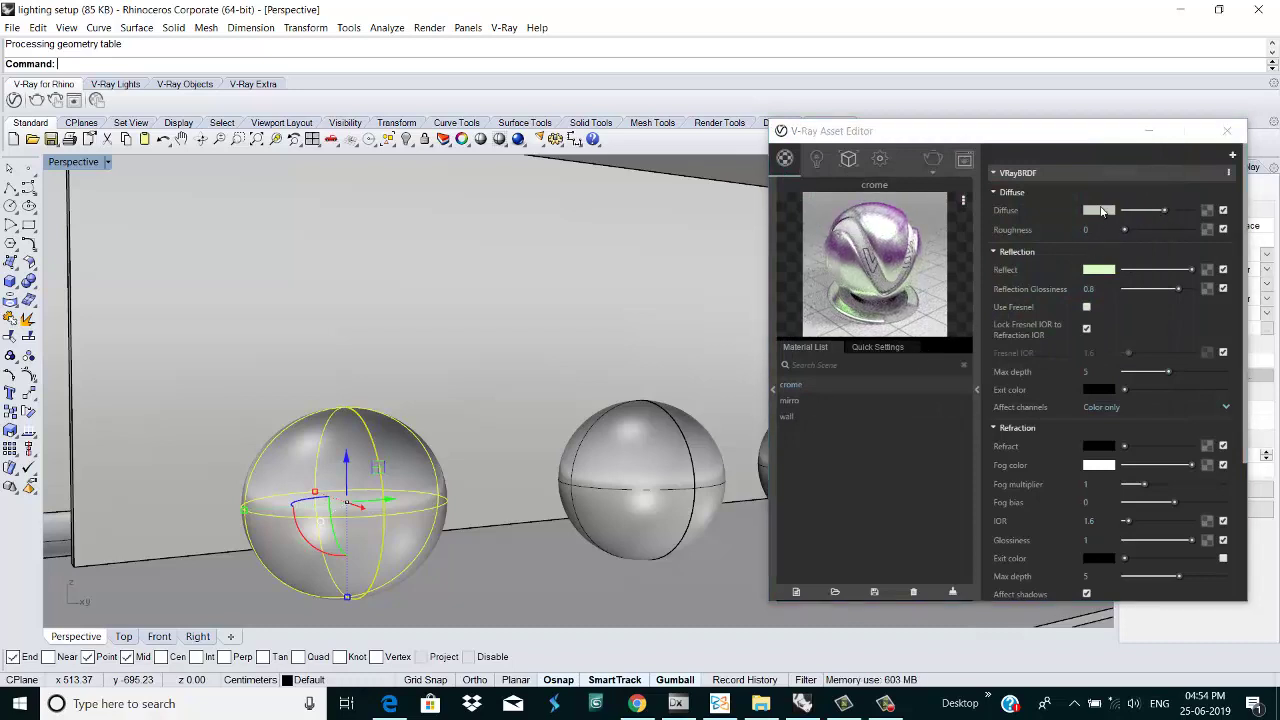
pyautogui.moveTo(1165, 218); pyautogui.dragTo(1166, 178)
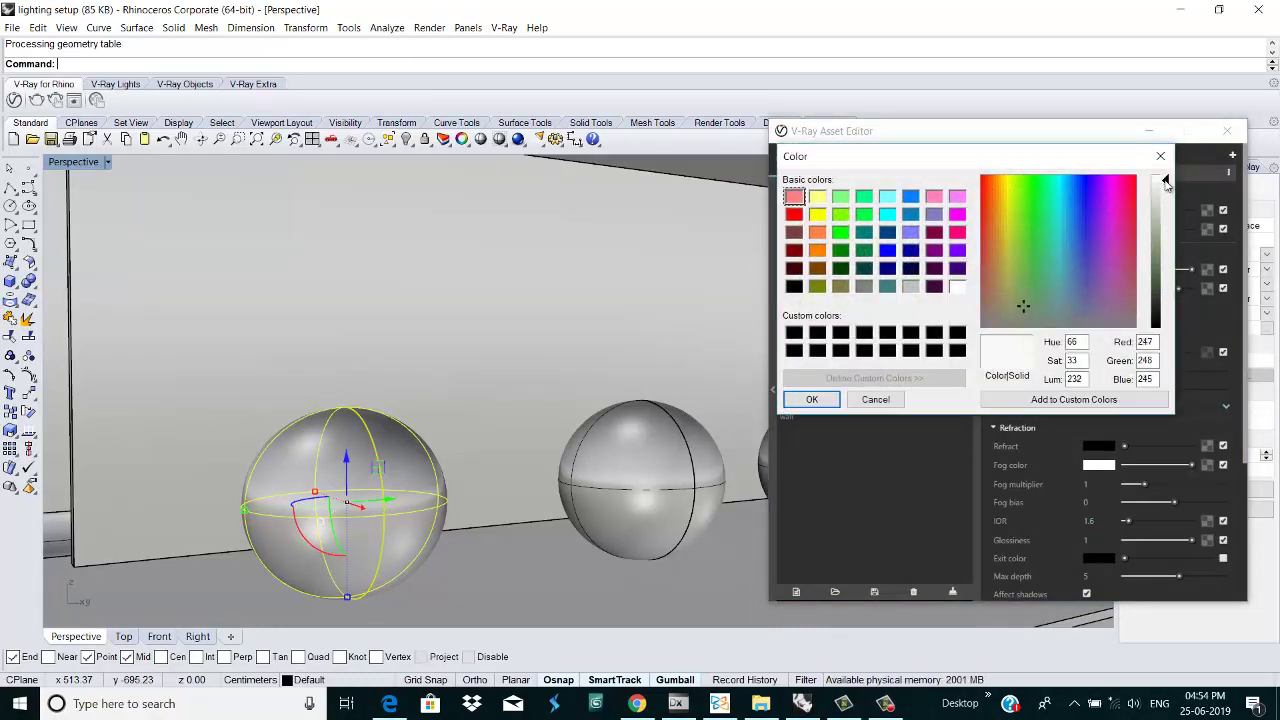
pyautogui.click(1160, 156)
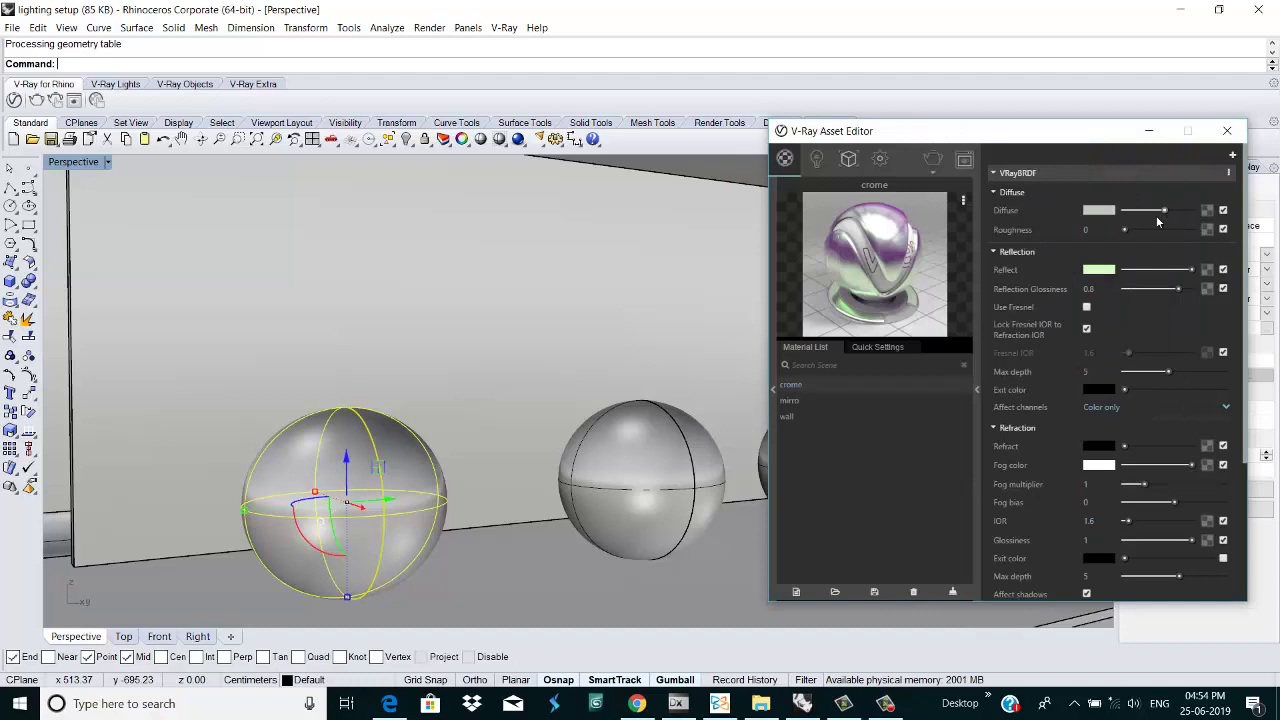
# Step: Set crome's reflection color to white RGB 255, 255, 255, render the Perspective view, and close the frame buffer
pyautogui.click(1105, 270)
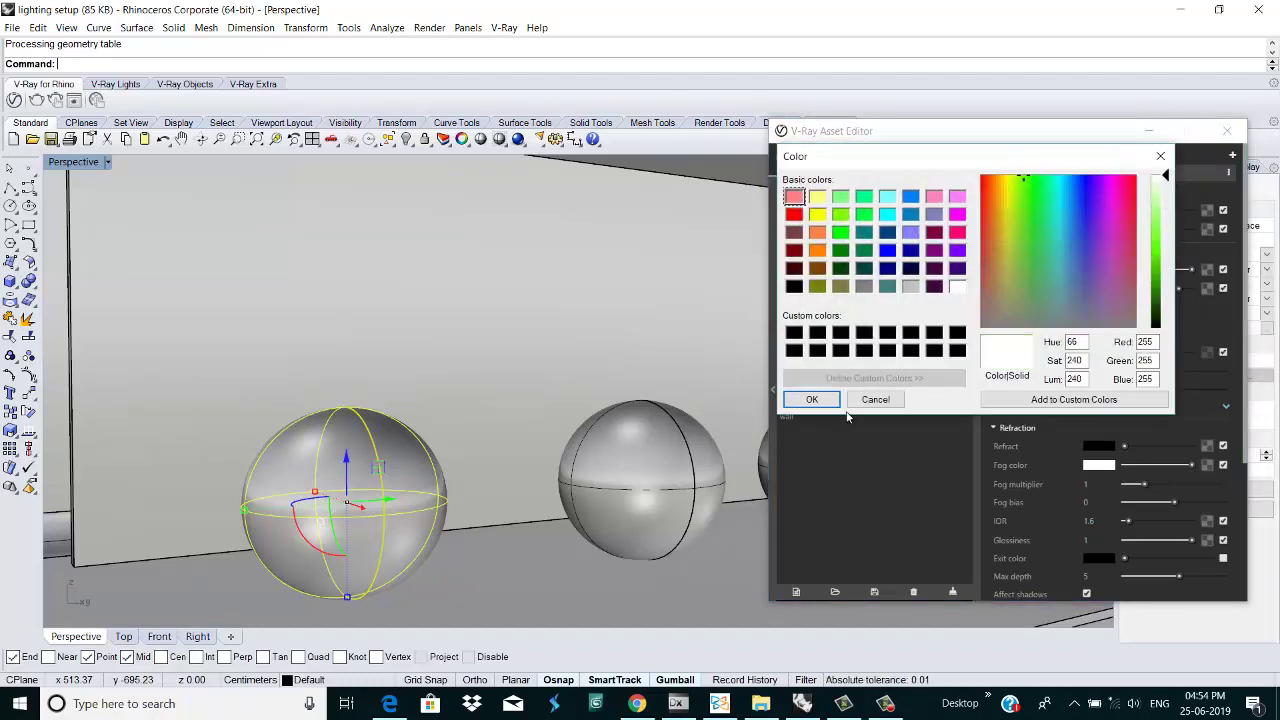
pyautogui.click(812, 399)
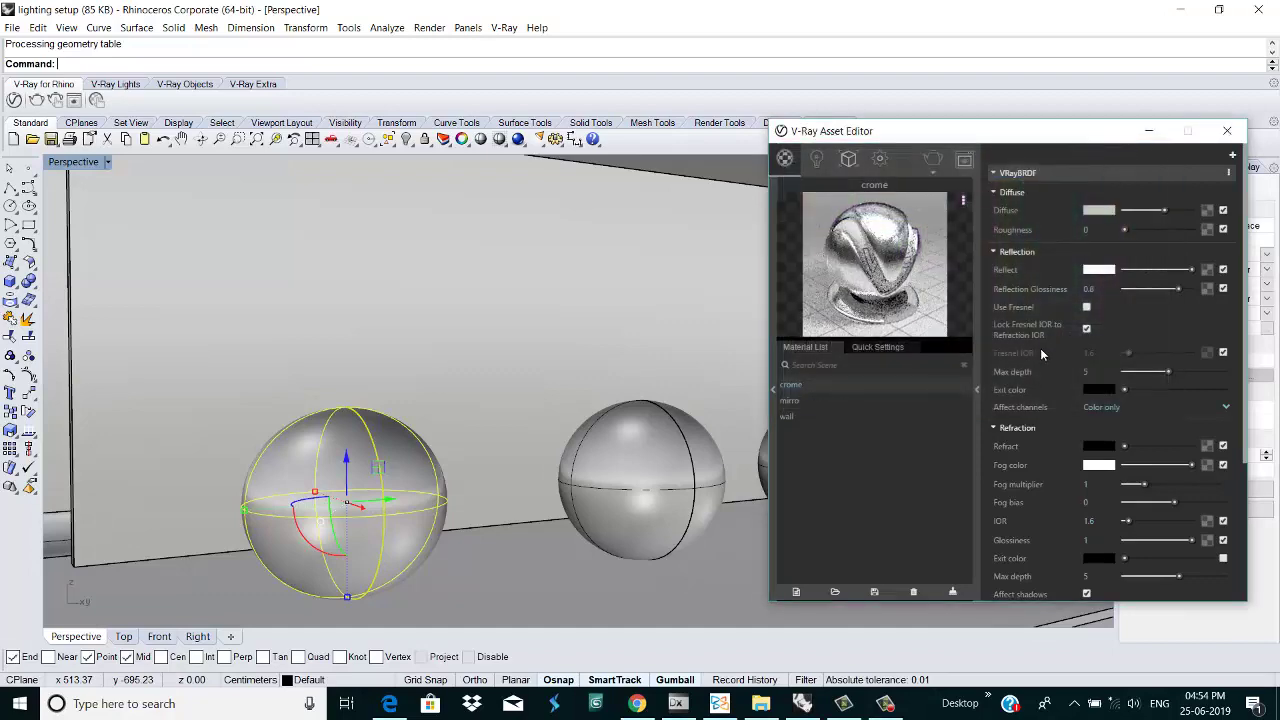
pyautogui.click(931, 161)
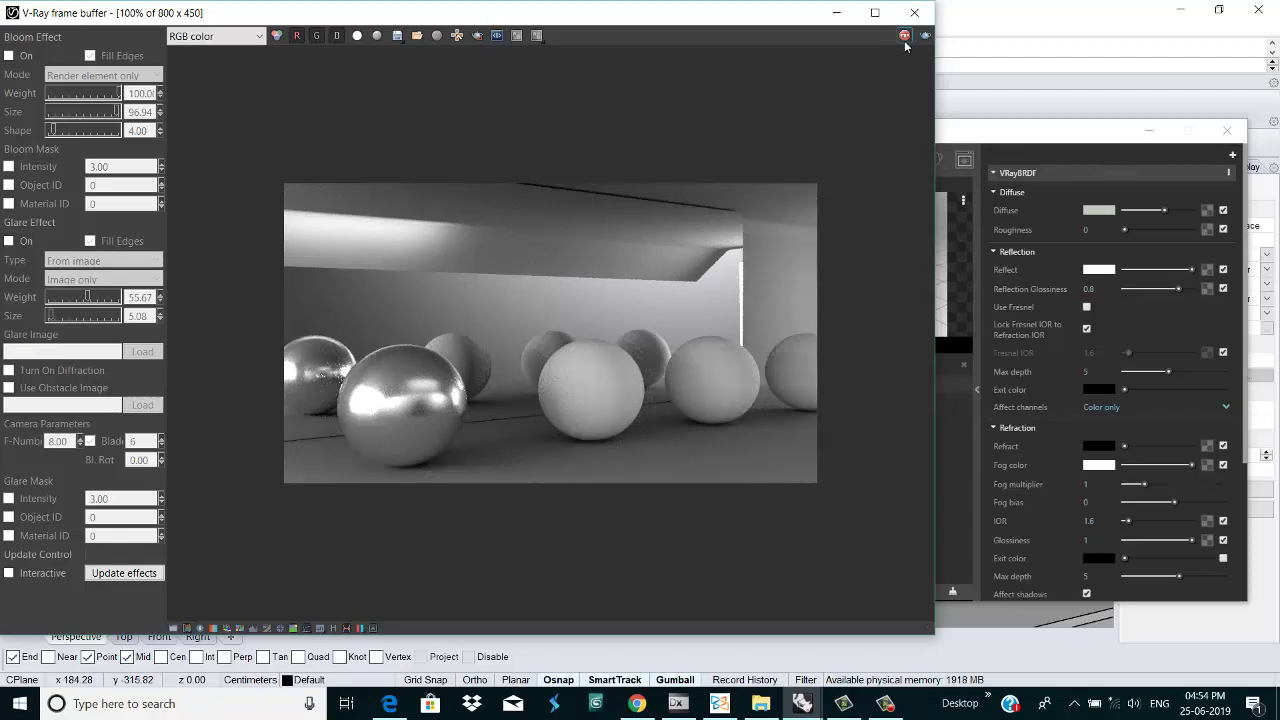
pyautogui.click(914, 12)
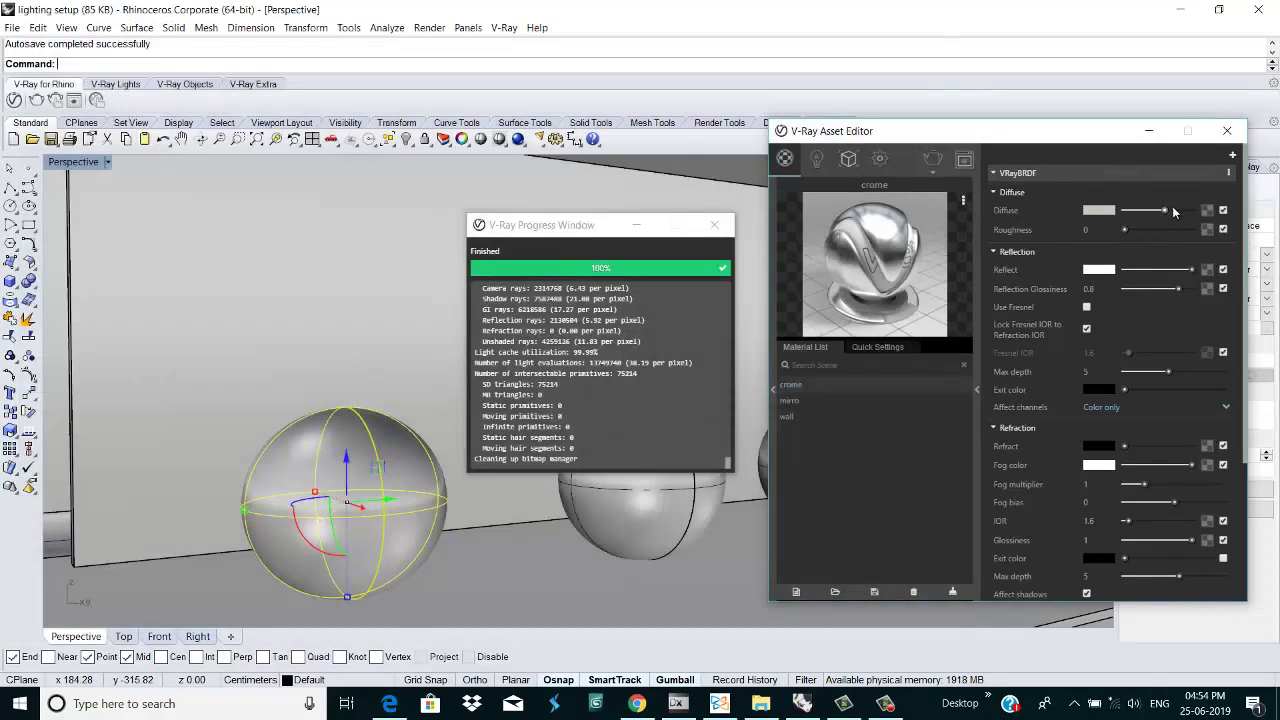
# Step: Raise crome's diffuse color to maximum brightness, render the Perspective view, and close the frame buffer and progress windows
pyautogui.moveTo(1175, 211); pyautogui.dragTo(1193, 211)
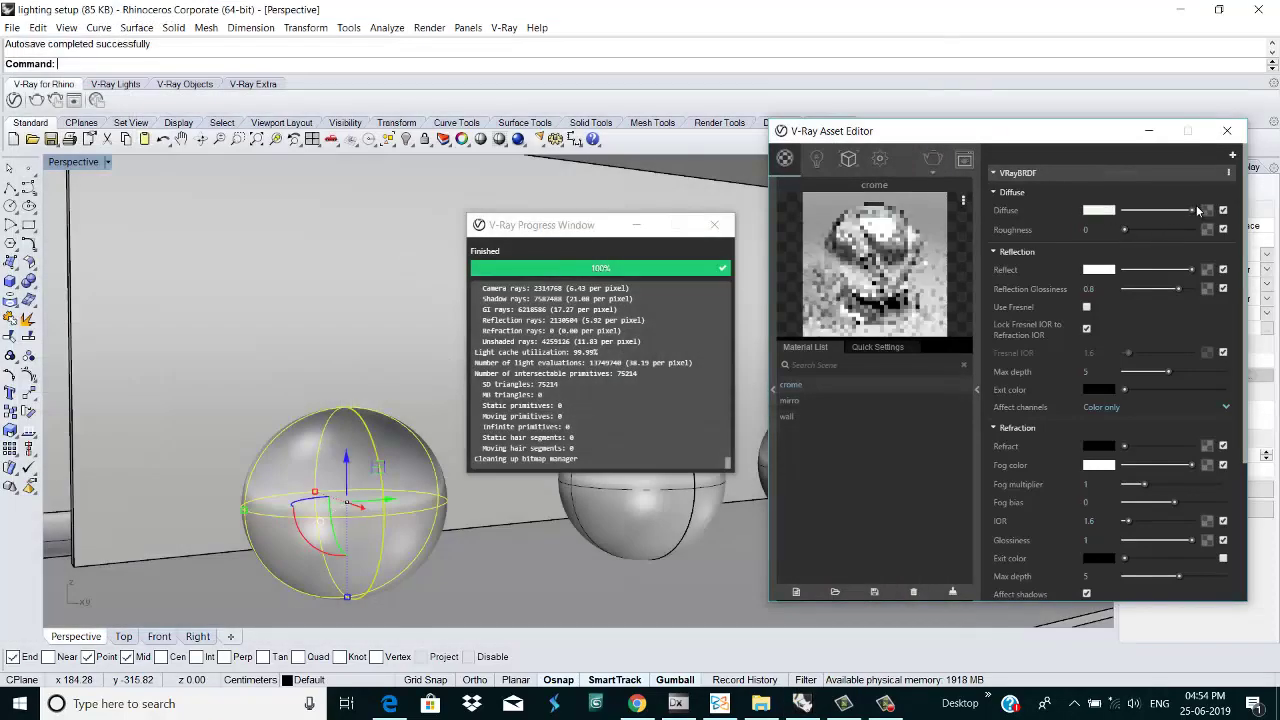
pyautogui.click(941, 160)
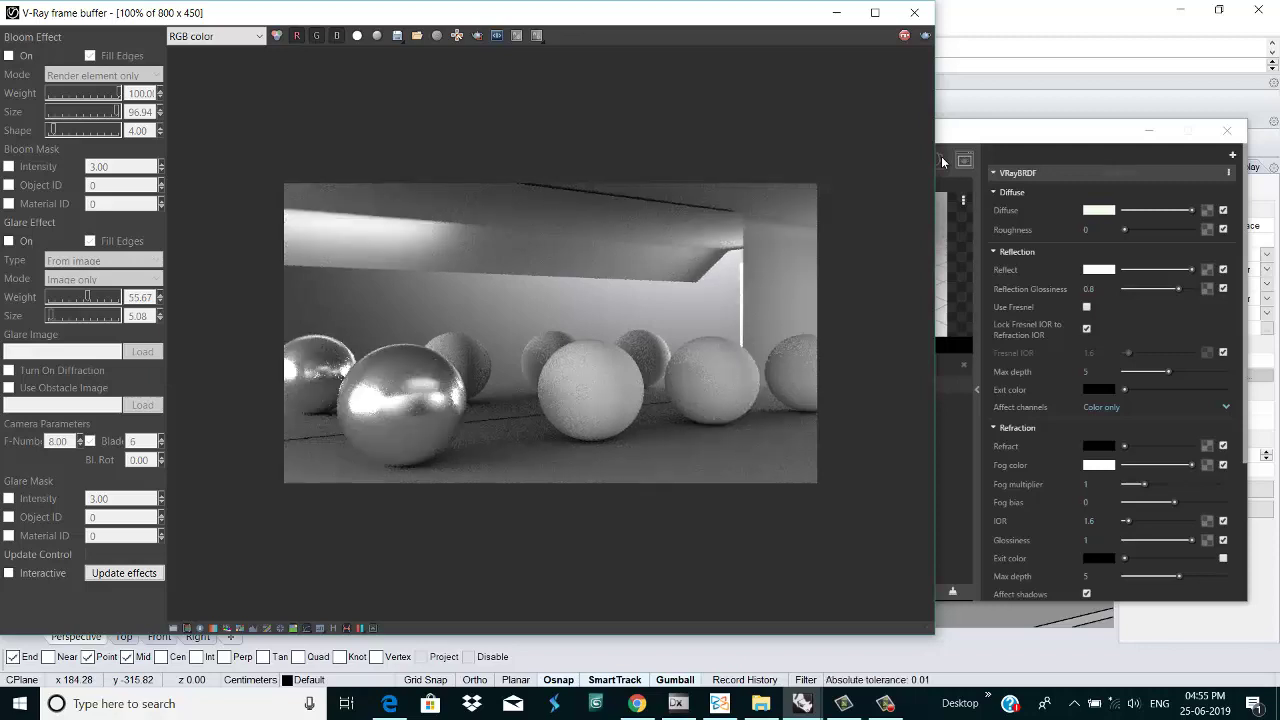
pyautogui.click(914, 12)
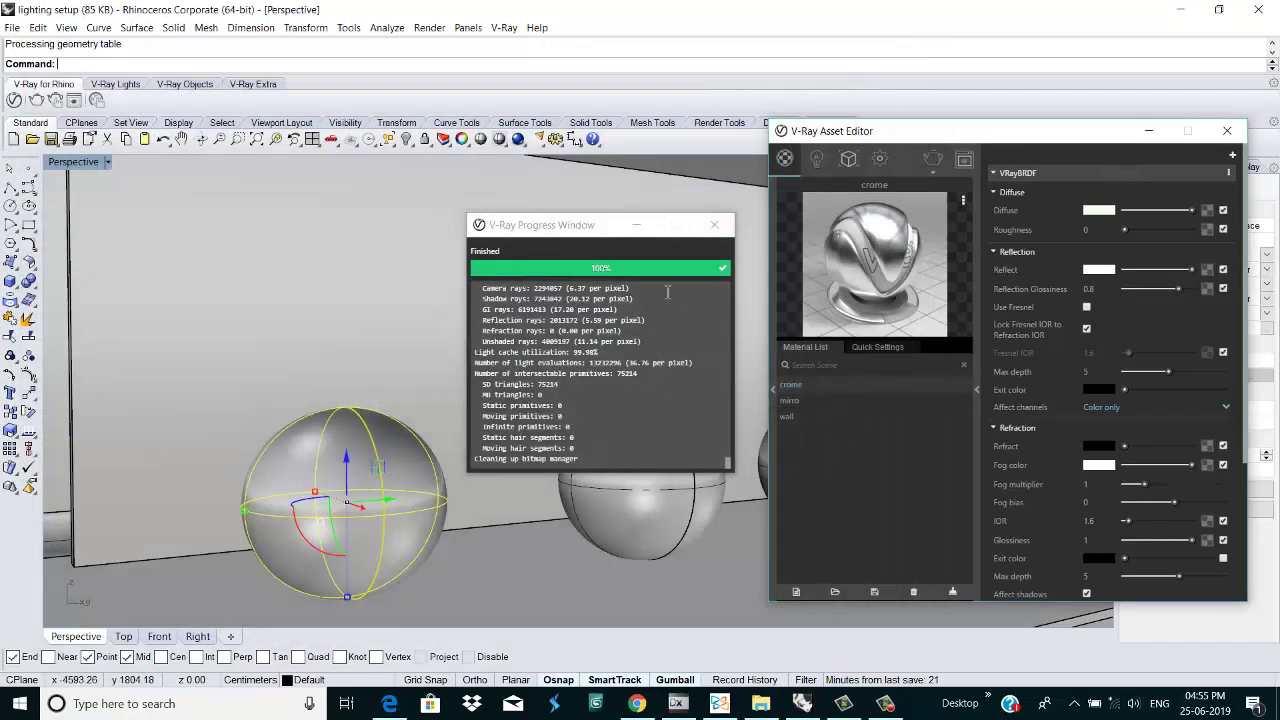
pyautogui.click(714, 224)
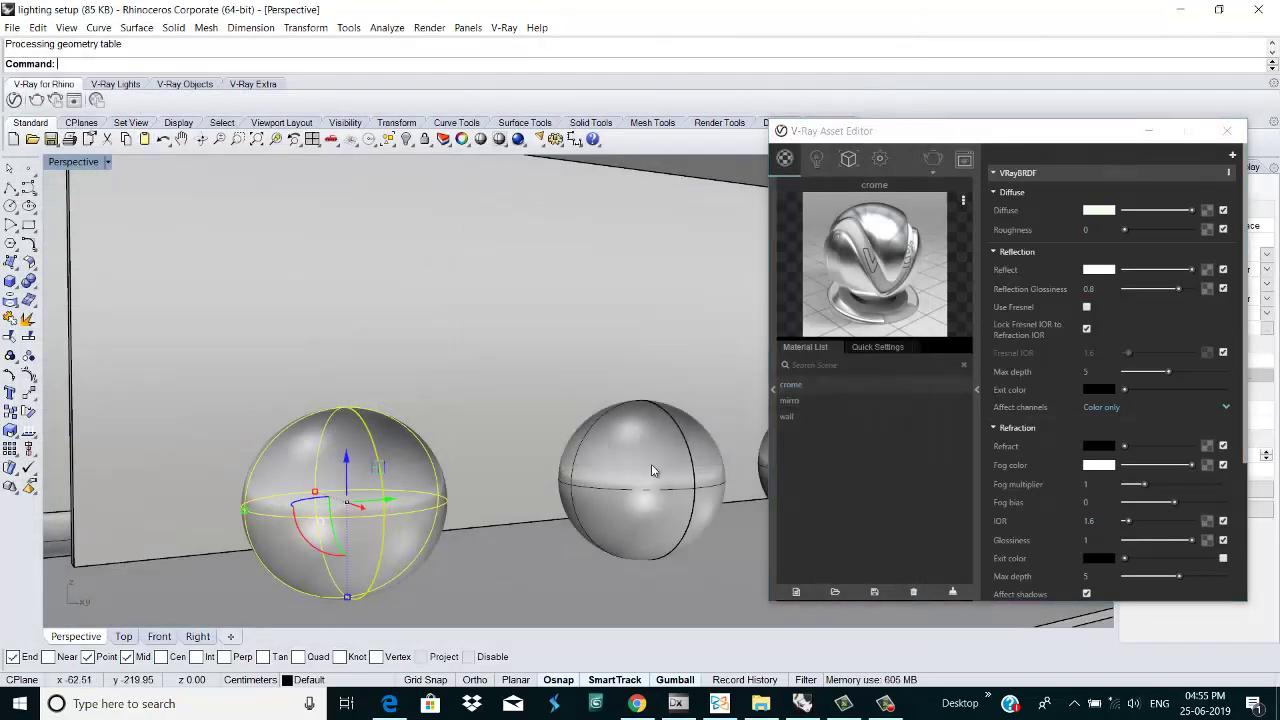
# Step: Select the sphere beside the crome one and create a new Generic V-Ray material named glass
pyautogui.click(600, 470)
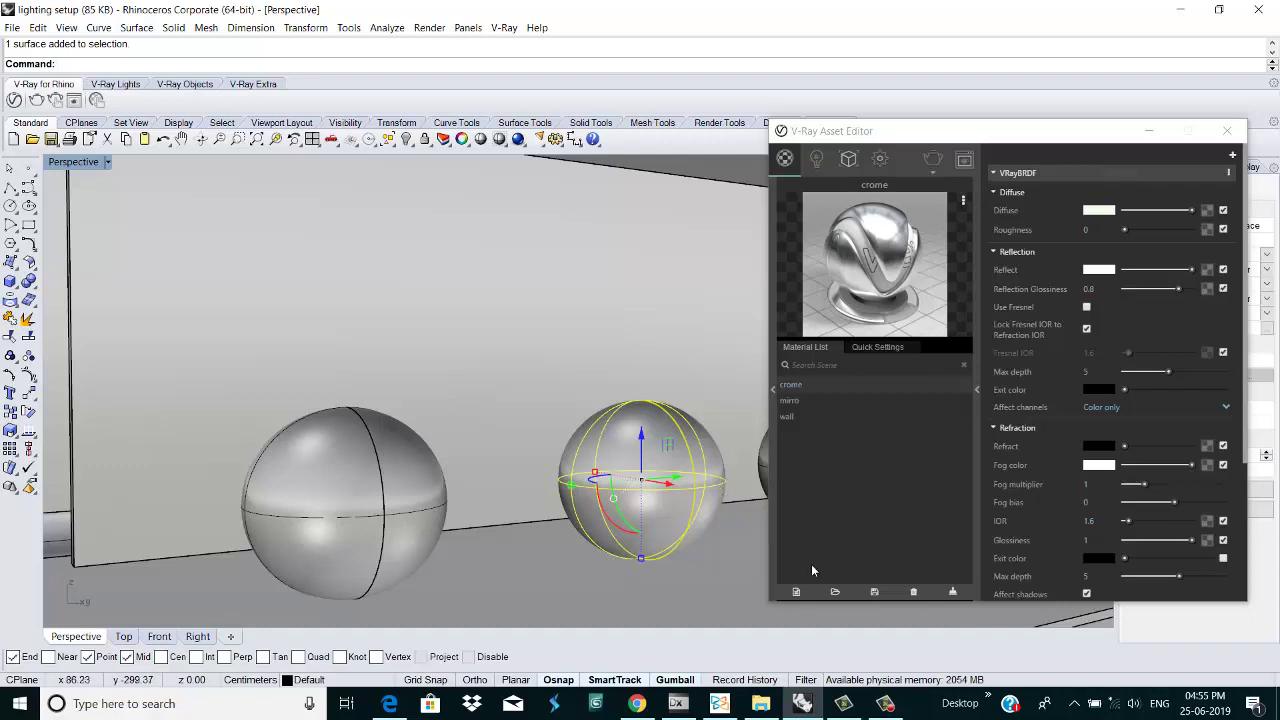
pyautogui.click(796, 591)
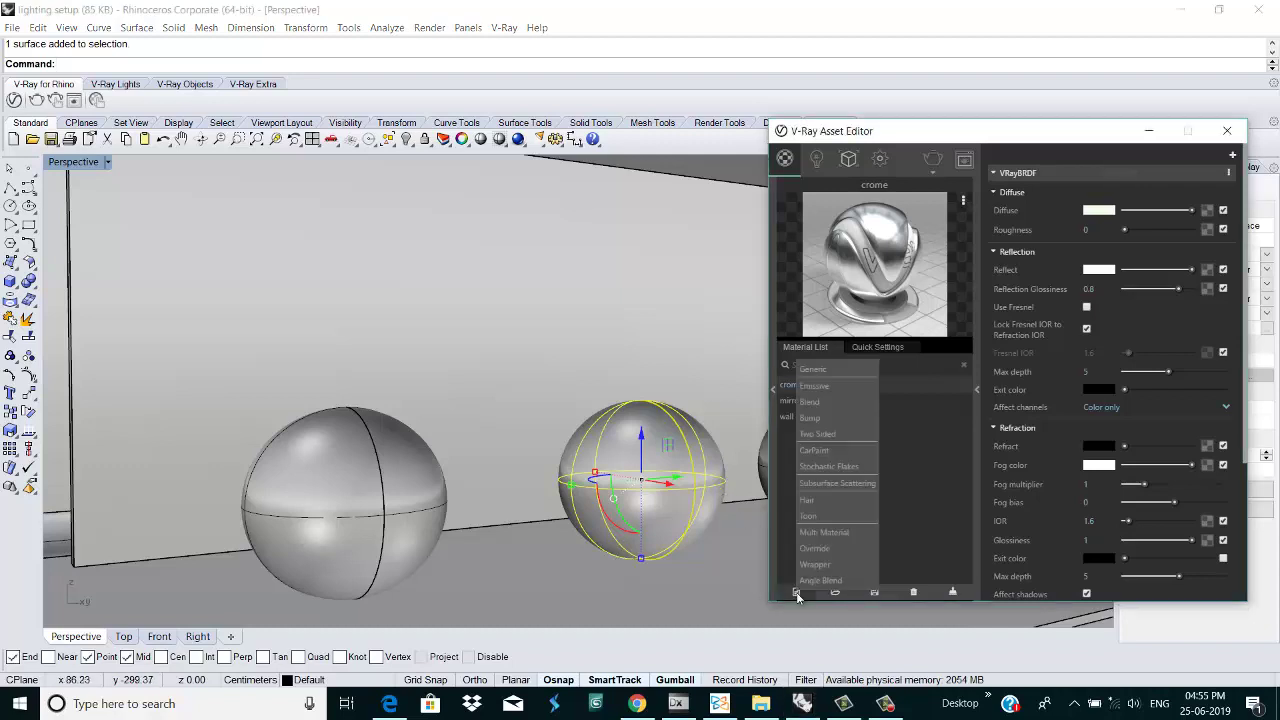
pyautogui.click(826, 370)
pyautogui.doubleClick(818, 396)
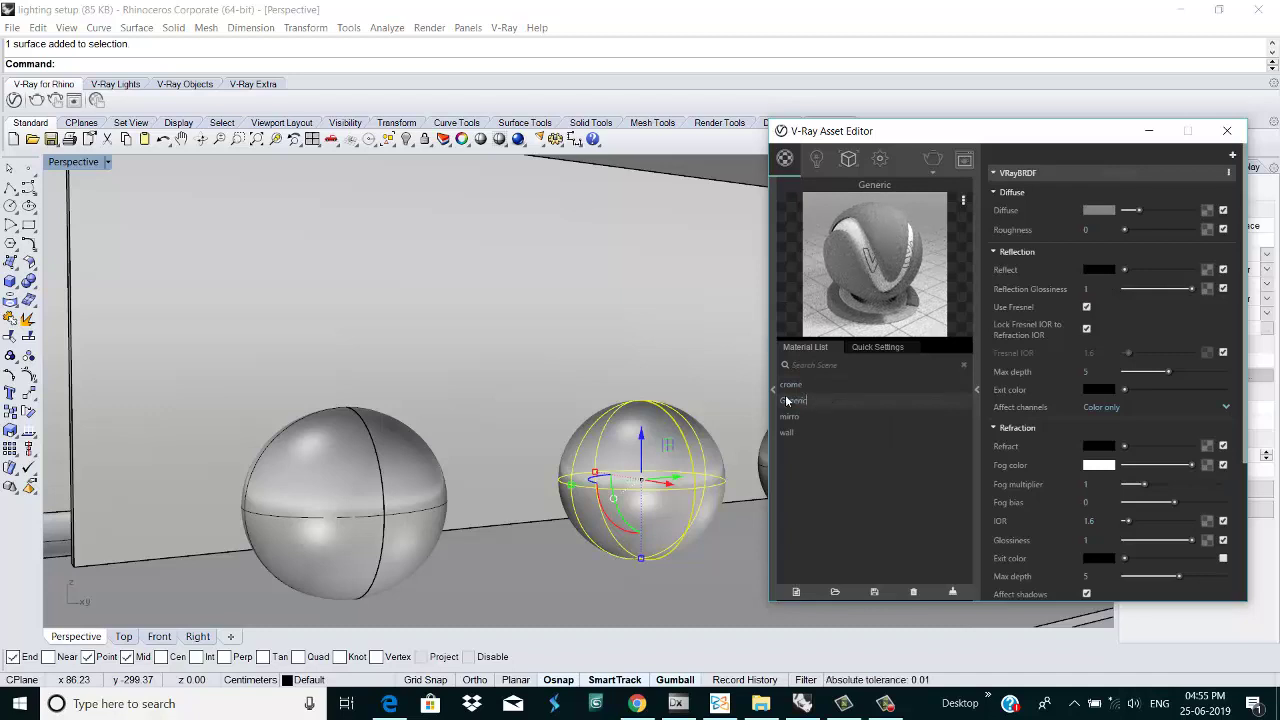
pyautogui.write('glass')
pyautogui.press('Return')
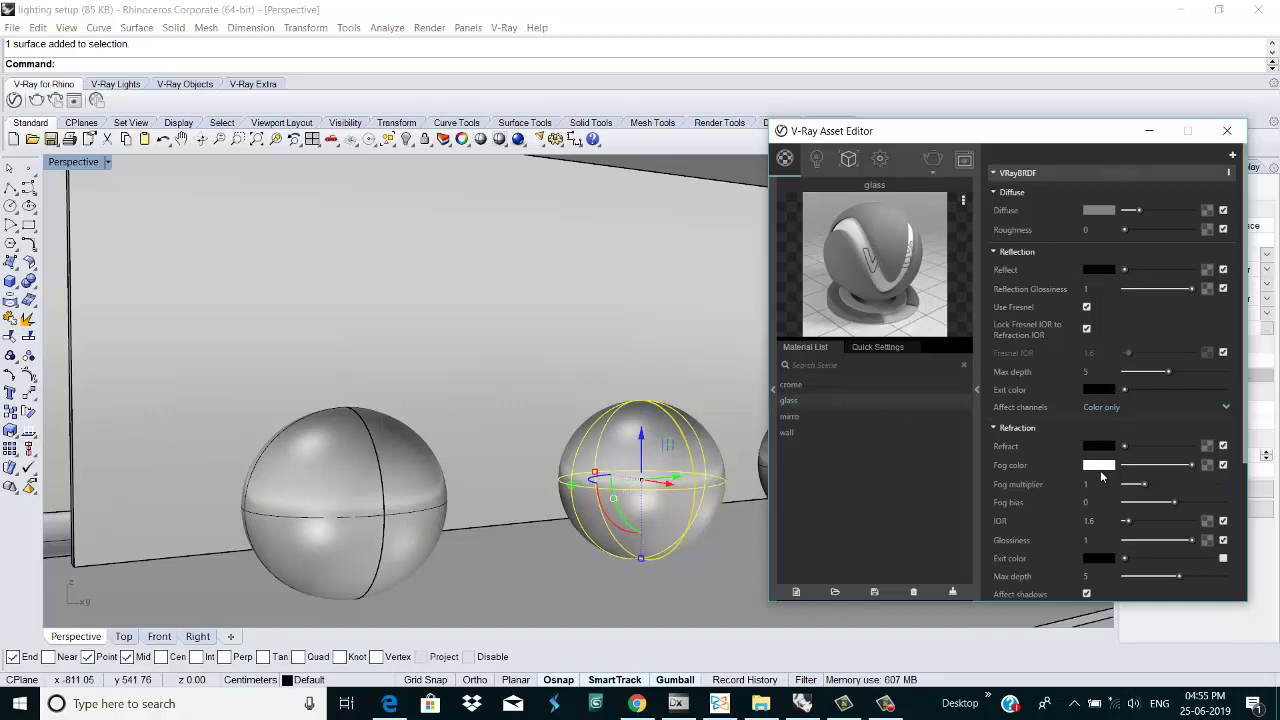
# Step: Raise the glass material's refraction color to full white and apply the material to the selected sphere
pyautogui.moveTo(1127, 447); pyautogui.dragTo(1191, 446)
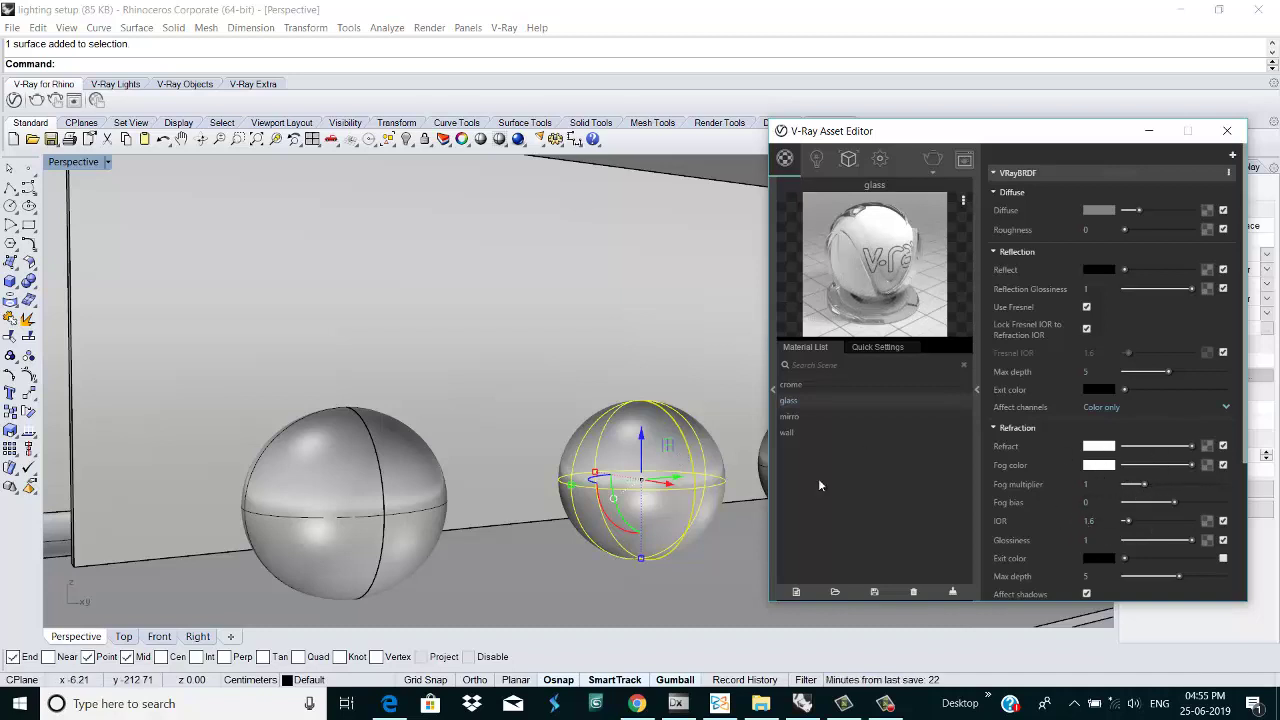
pyautogui.rightClick(790, 404)
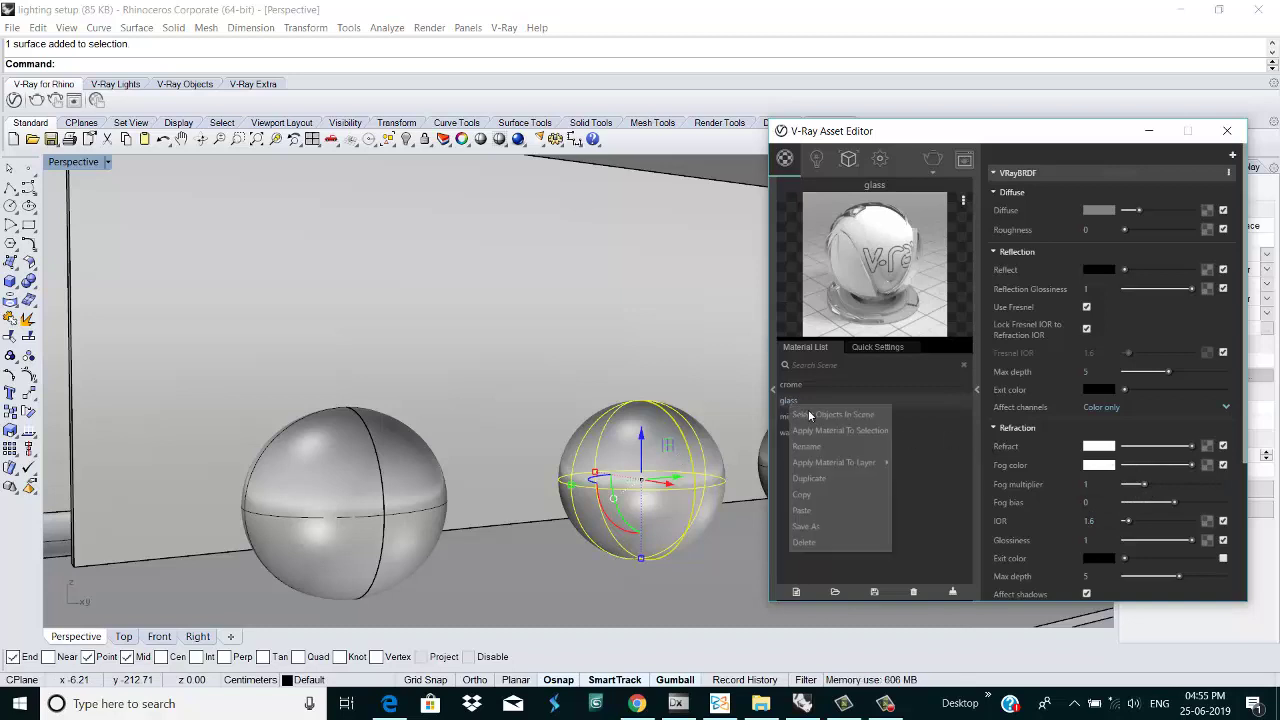
pyautogui.click(836, 431)
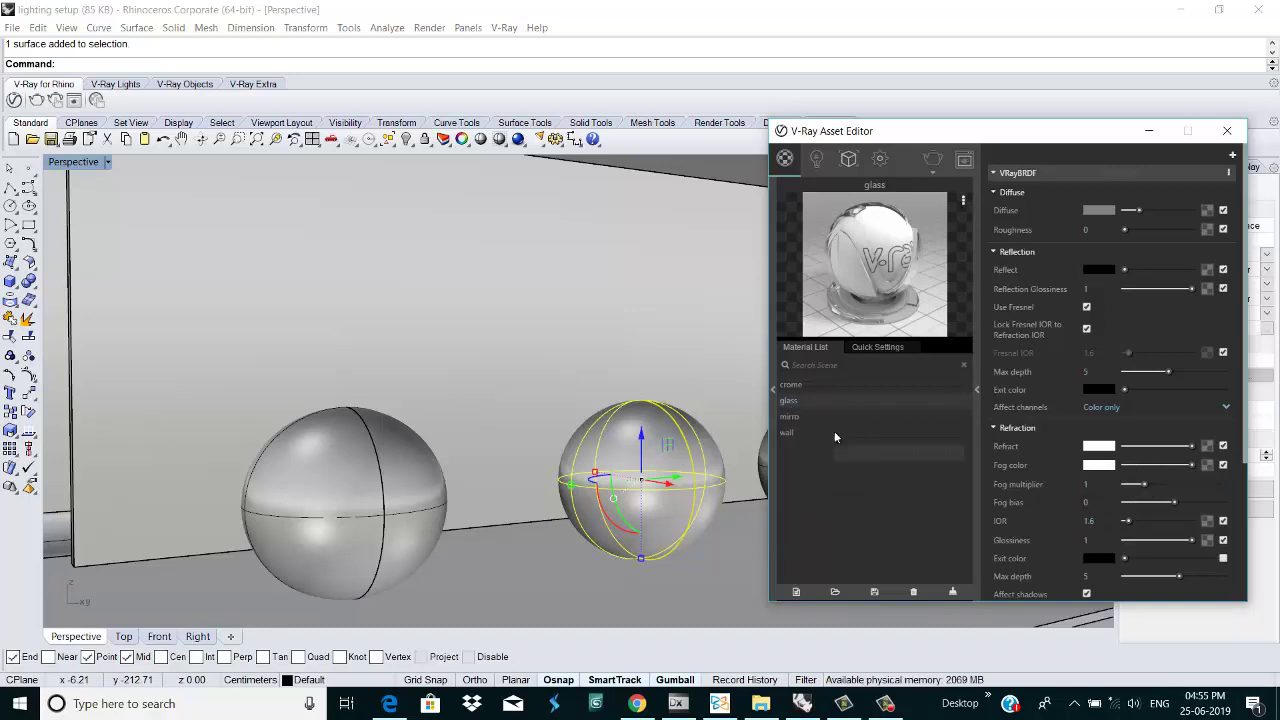
# Step: Render the Perspective view with the glass sphere, close the frame buffer, and reframe the viewport on the row of four spheres
pyautogui.click(934, 158)
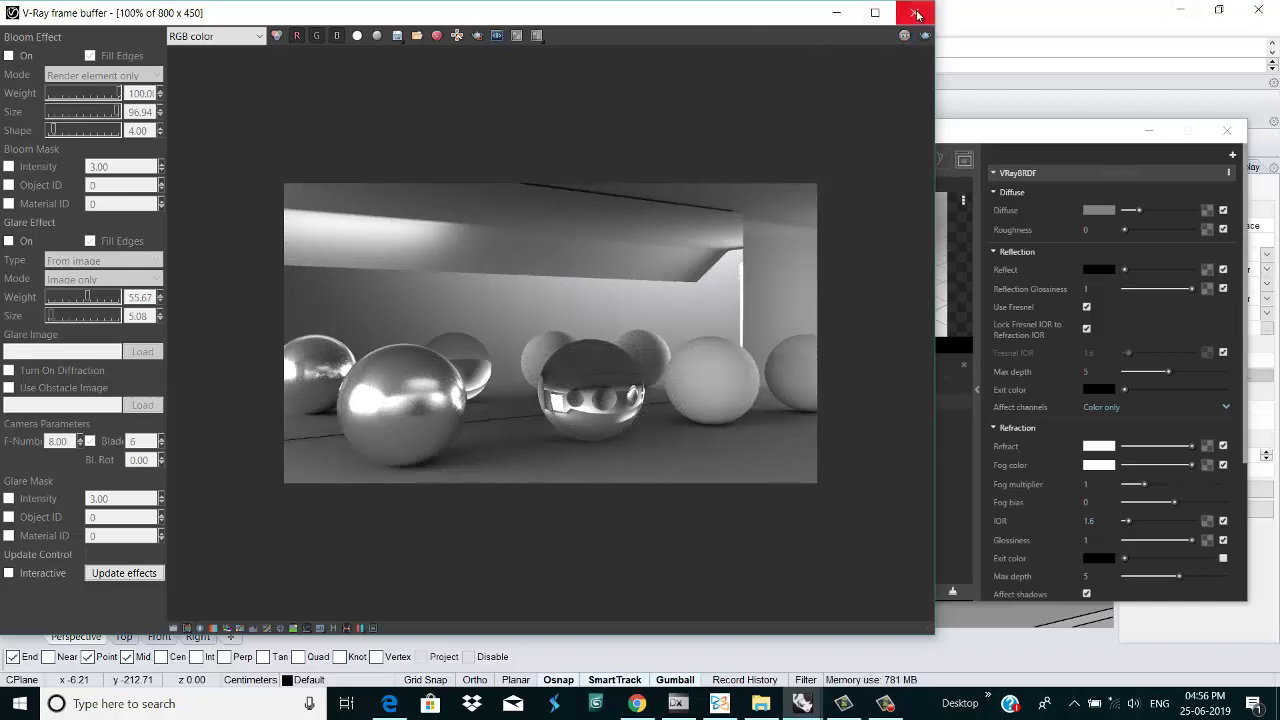
pyautogui.click(914, 12)
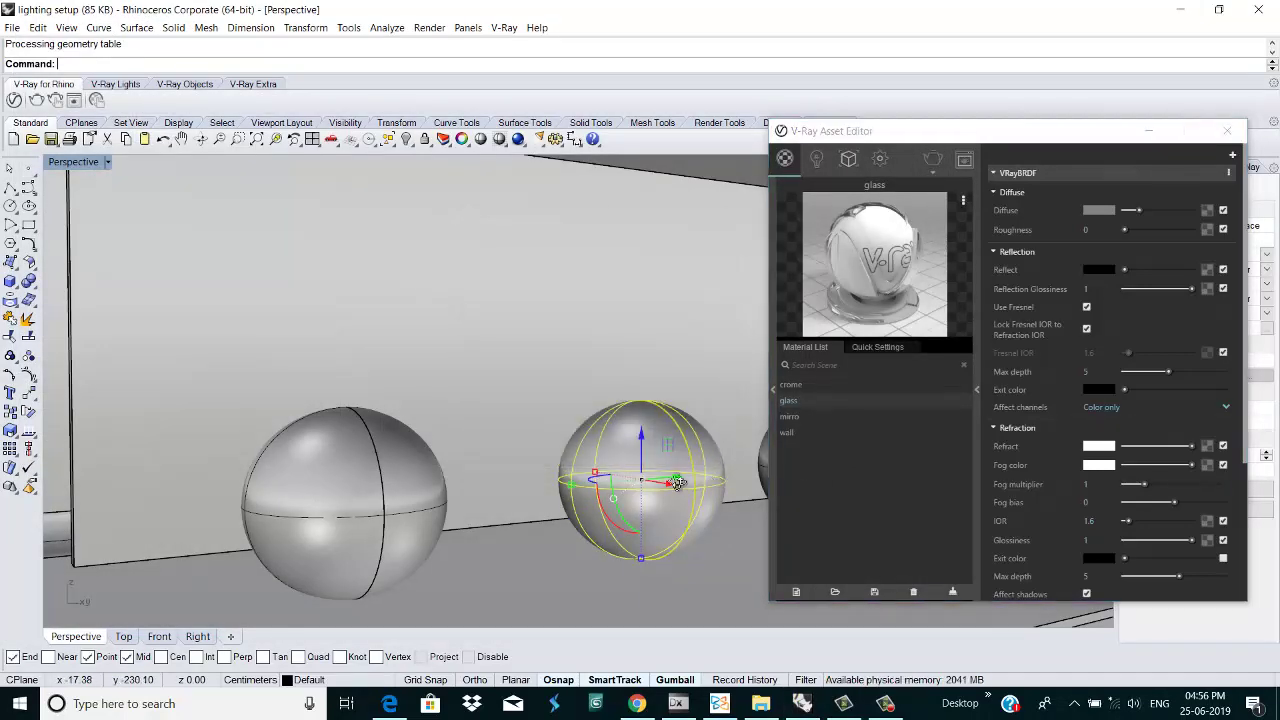
pyautogui.moveTo(678, 482); pyautogui.dragTo(655, 484, button='right')
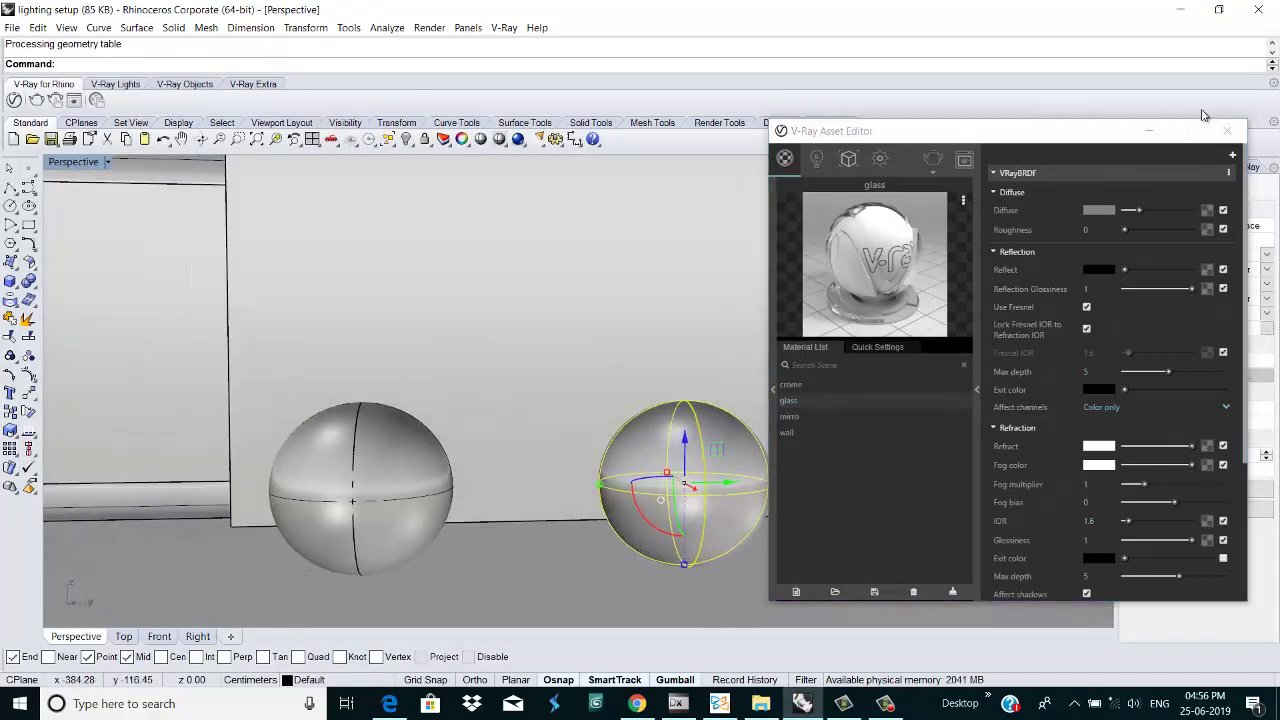
pyautogui.click(1150, 131)
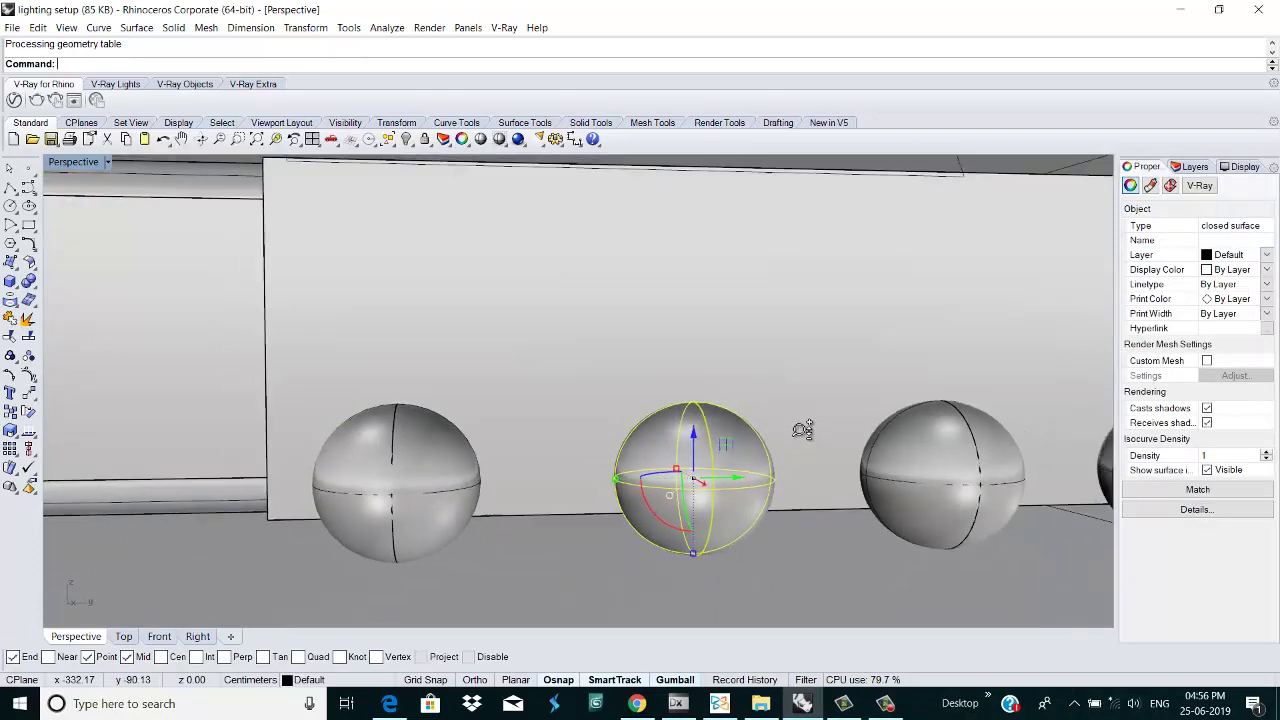
pyautogui.moveTo(803, 430); pyautogui.dragTo(816, 435, button='right')
pyautogui.middleClick(816, 435)
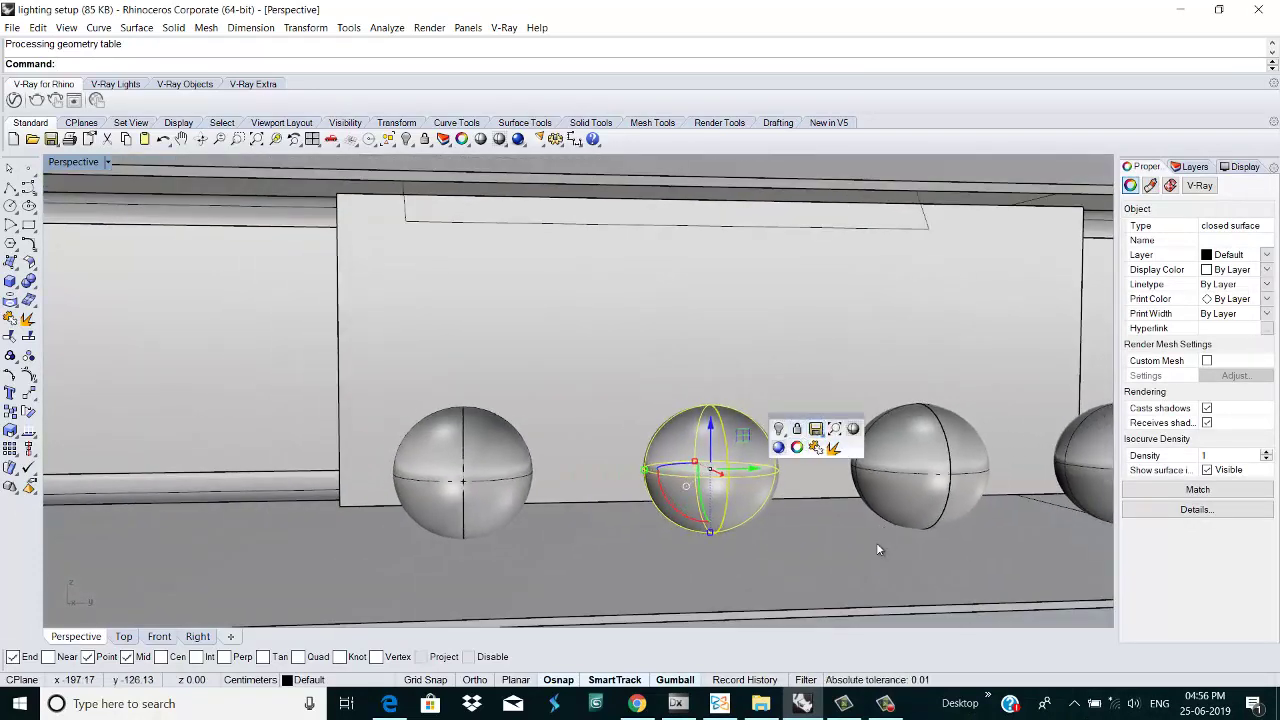
pyautogui.click(180, 140)
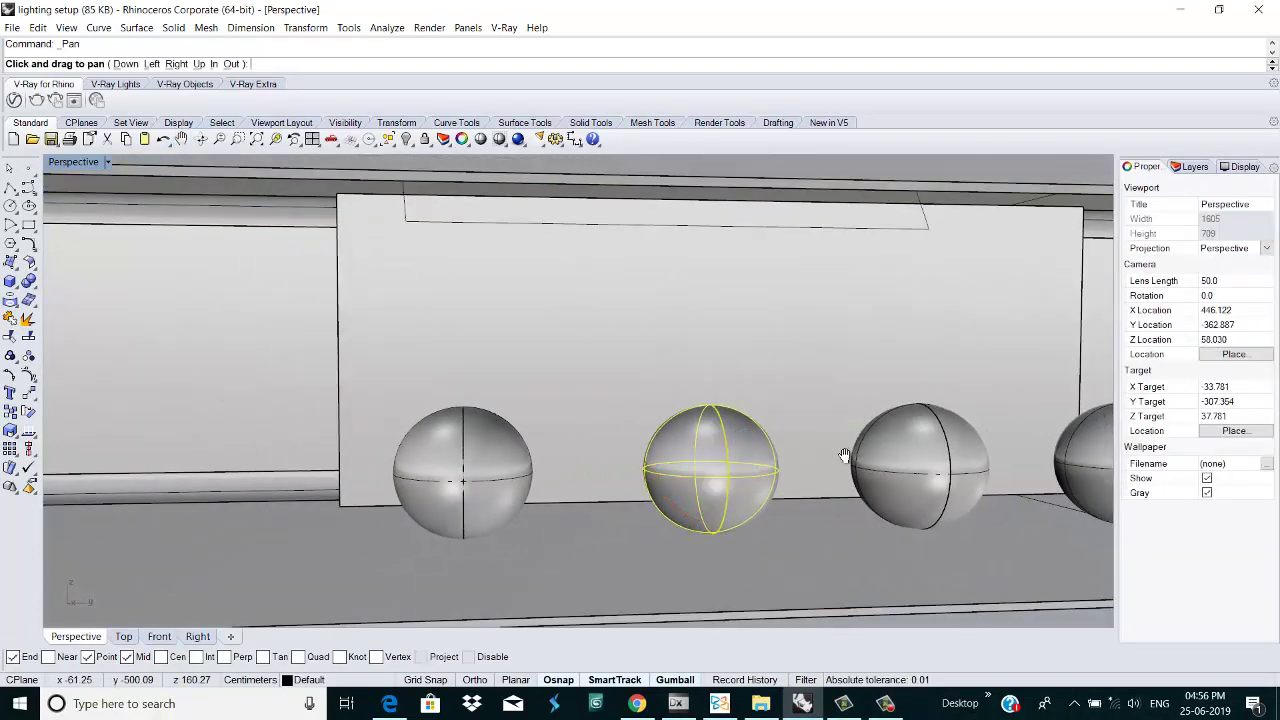
pyautogui.moveTo(848, 451); pyautogui.dragTo(728, 492)
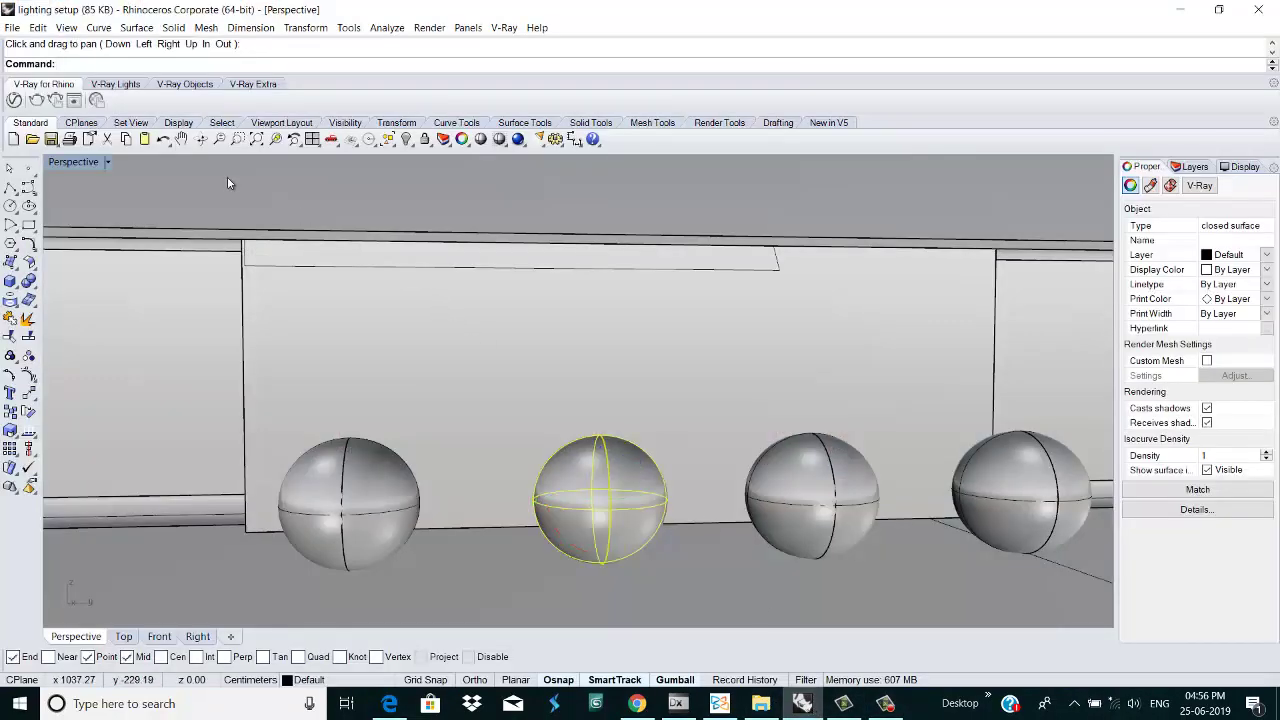
# Step: Open the glass material's refraction settings, render the Perspective view, and close the render windows
pyautogui.click(14, 100)
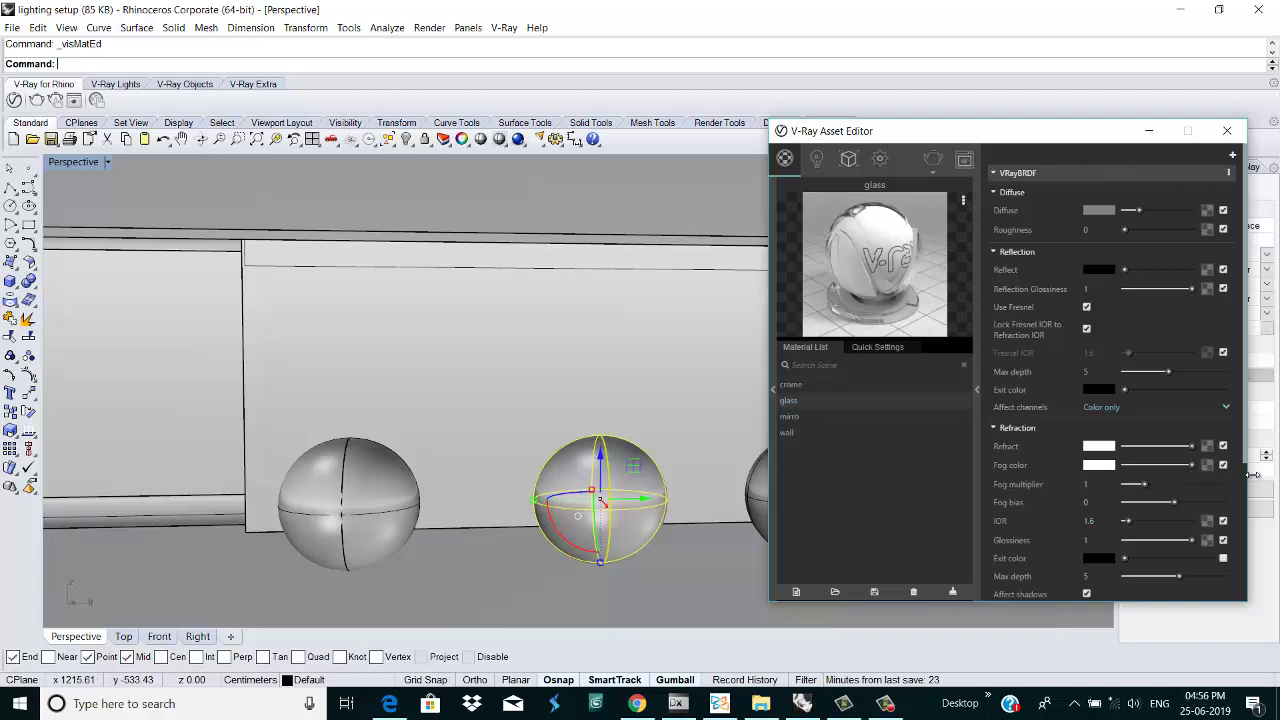
pyautogui.moveTo(1245, 458); pyautogui.dragTo(1253, 510)
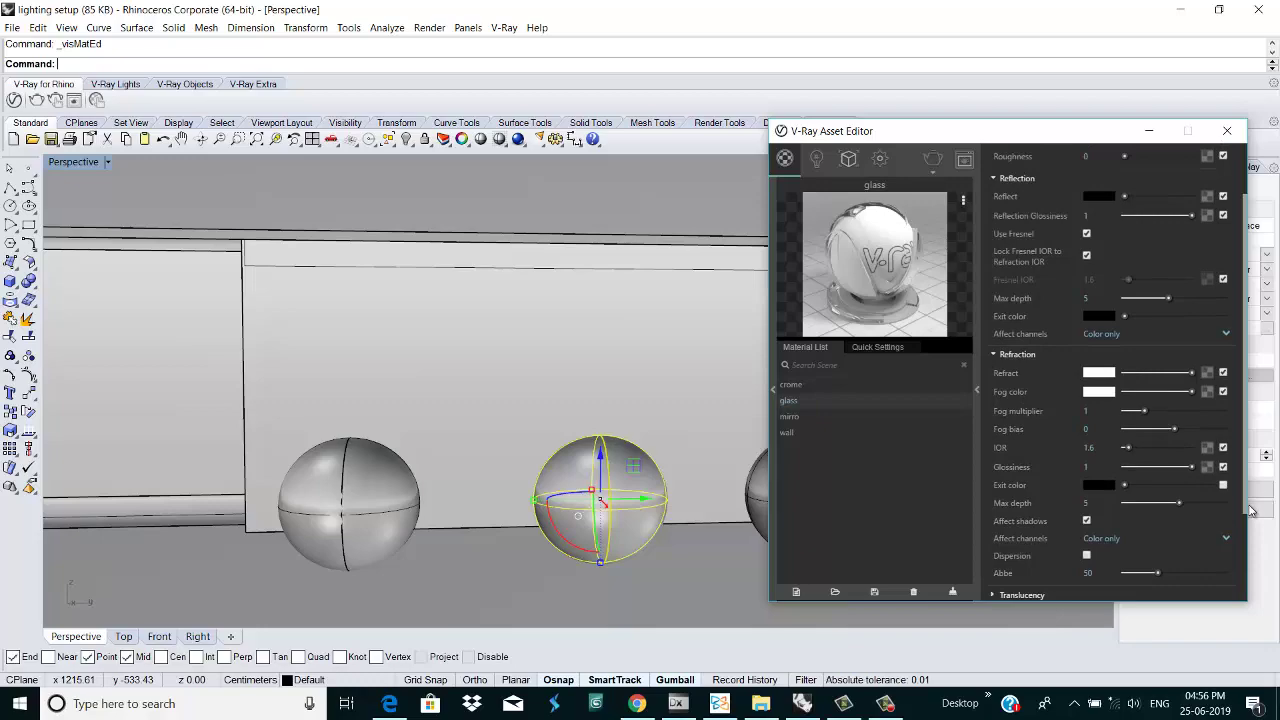
pyautogui.click(933, 159)
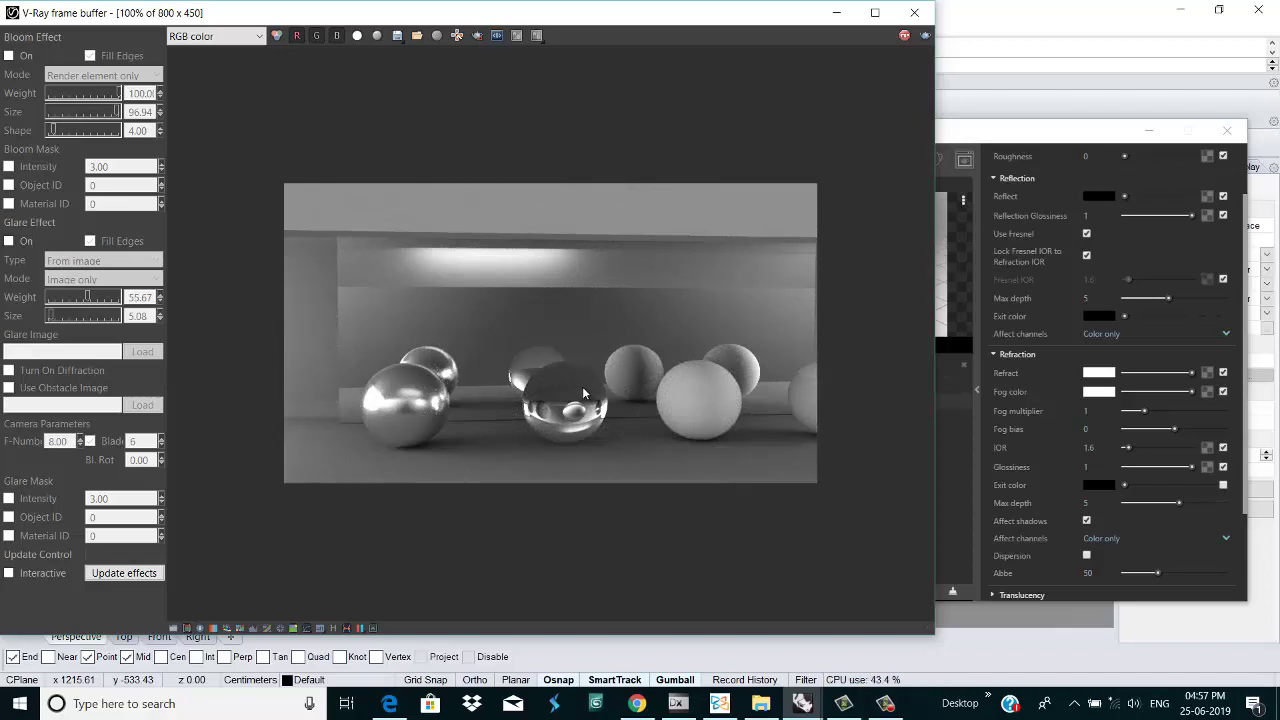
pyautogui.click(905, 14)
pyautogui.click(714, 225)
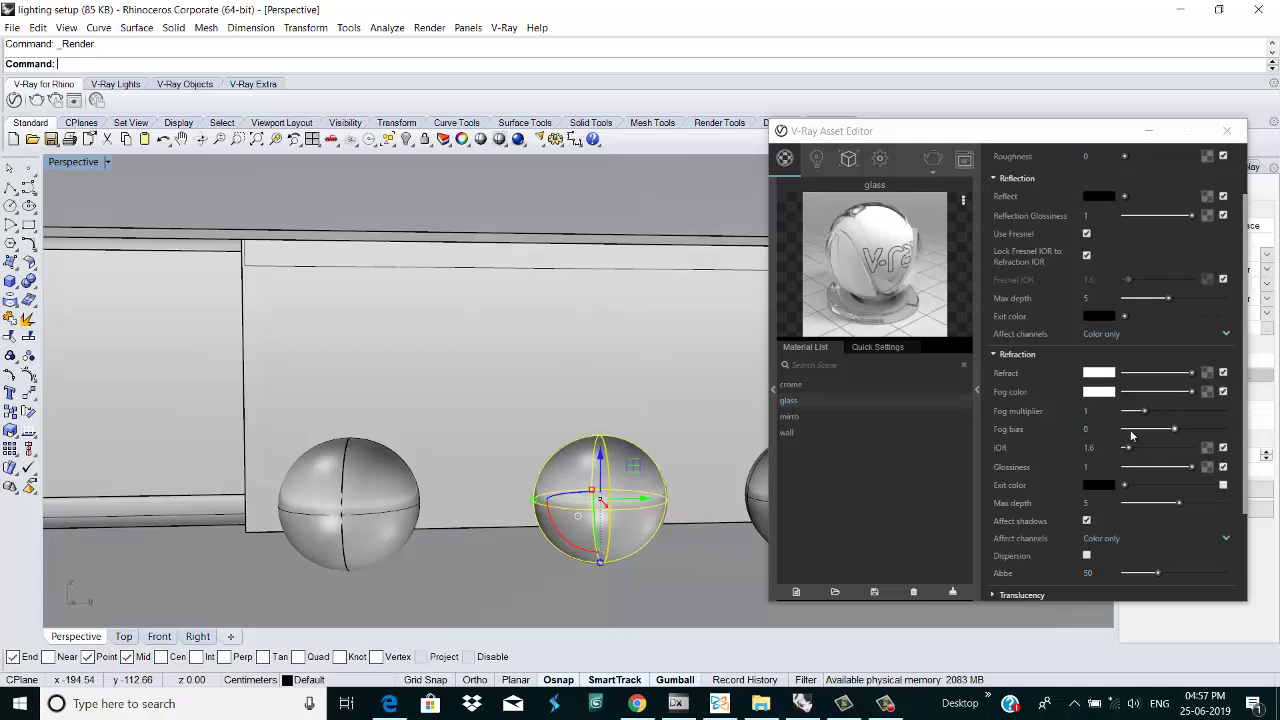
# Step: Set the glass material's fog color to a light violet with hue 167, saturation 182 and luminance 199
pyautogui.click(1107, 392)
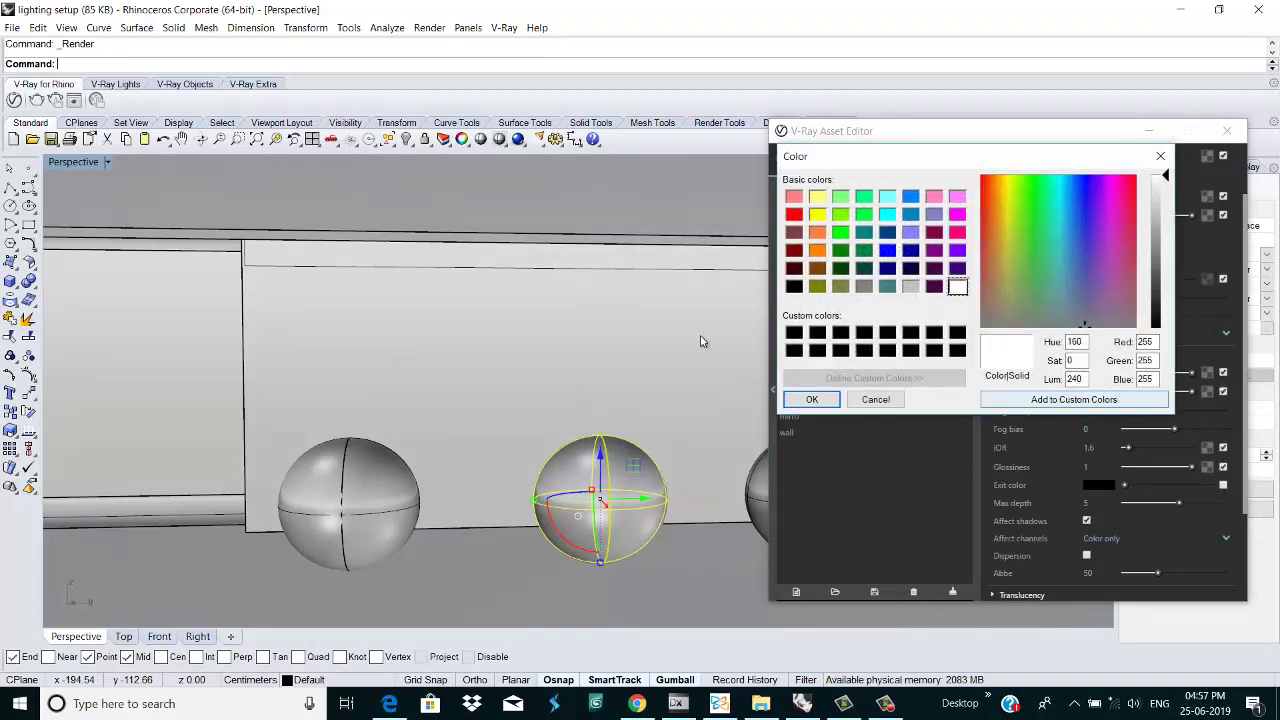
pyautogui.click(1089, 211)
pyautogui.moveTo(1154, 192); pyautogui.dragTo(1165, 205)
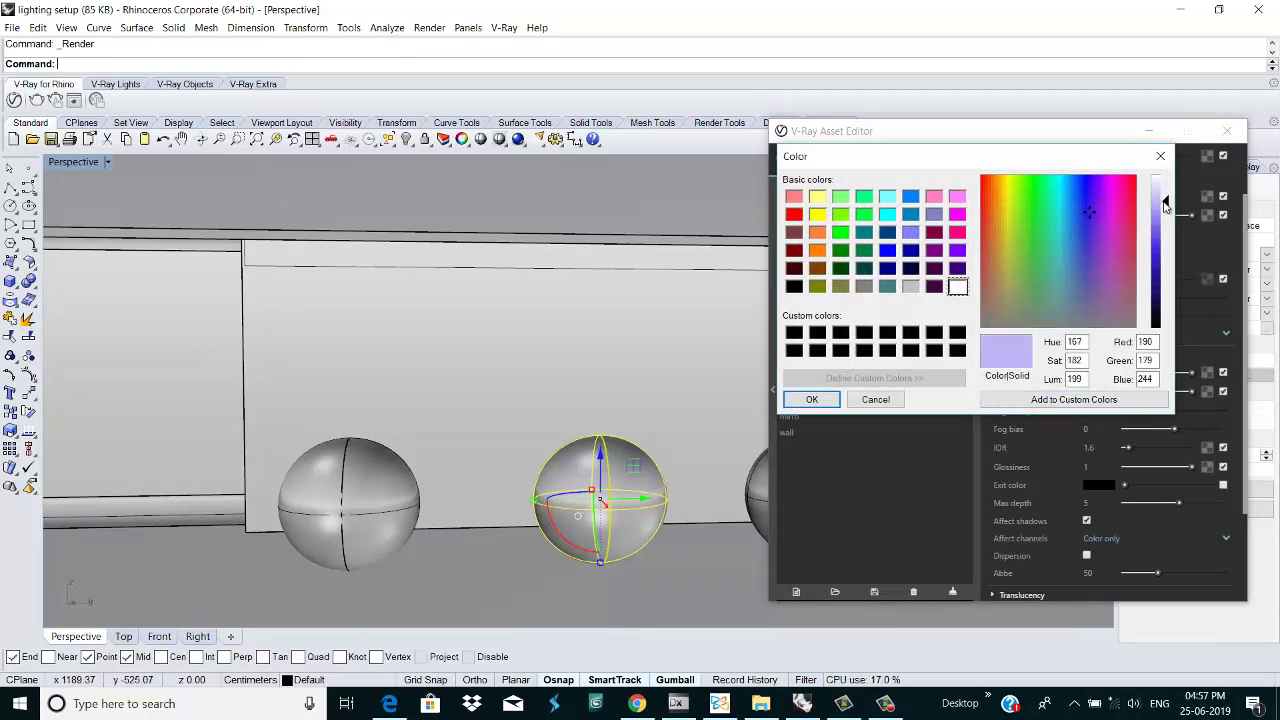
pyautogui.click(810, 399)
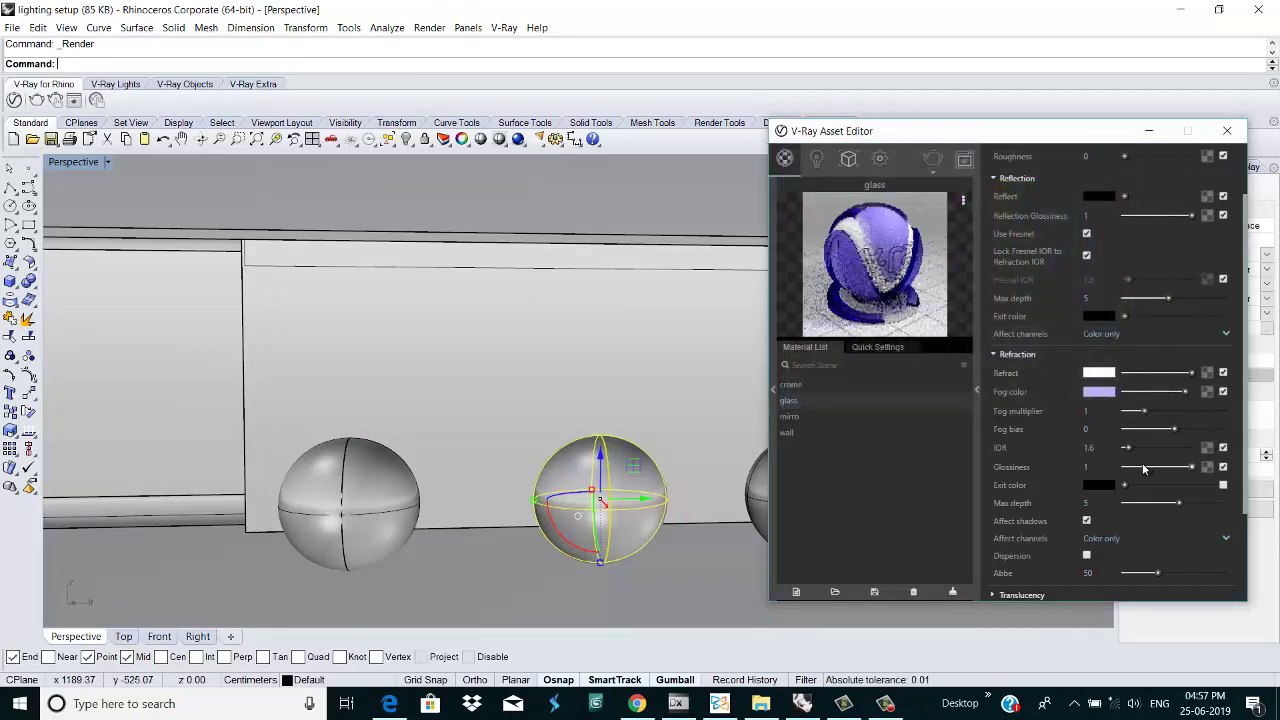
# Step: Try fog multipliers of 0.02 and 0.08 on the glass material, test-rendering the Perspective view with 0.08
pyautogui.click(1094, 411)
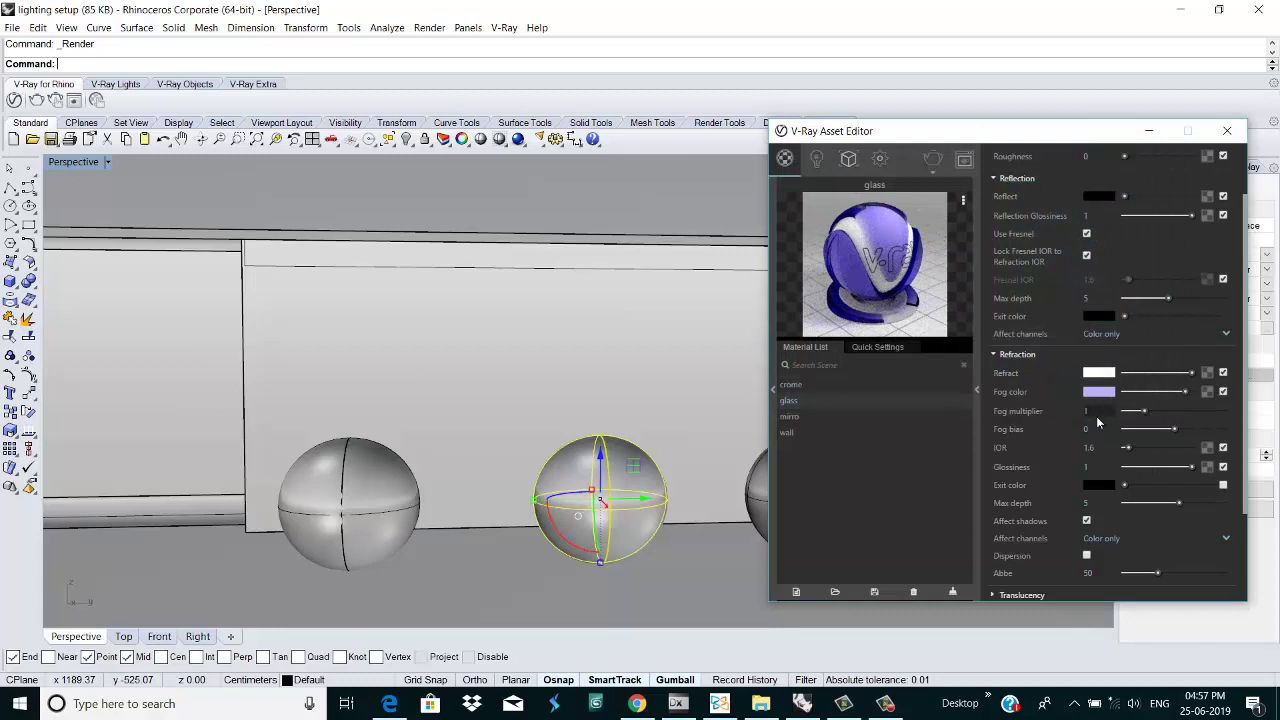
pyautogui.press('BackSpace')
pyautogui.press('Return')
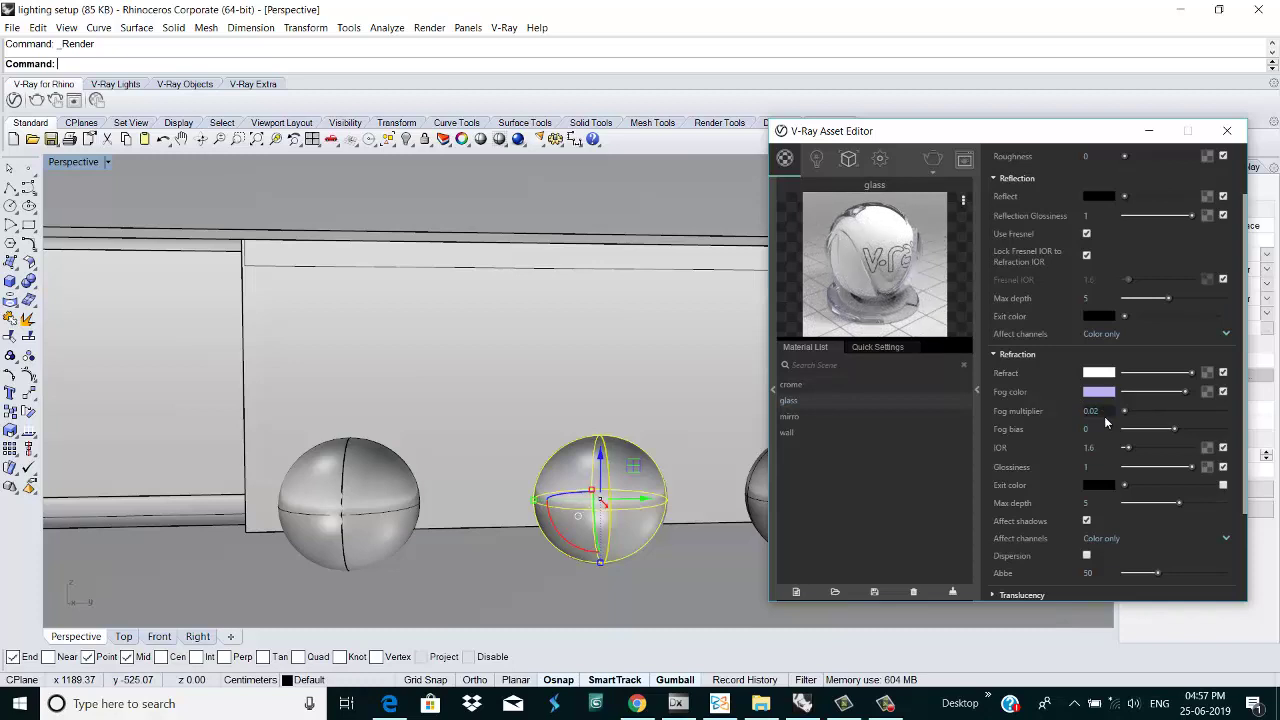
pyautogui.write('8')
pyautogui.press('Return')
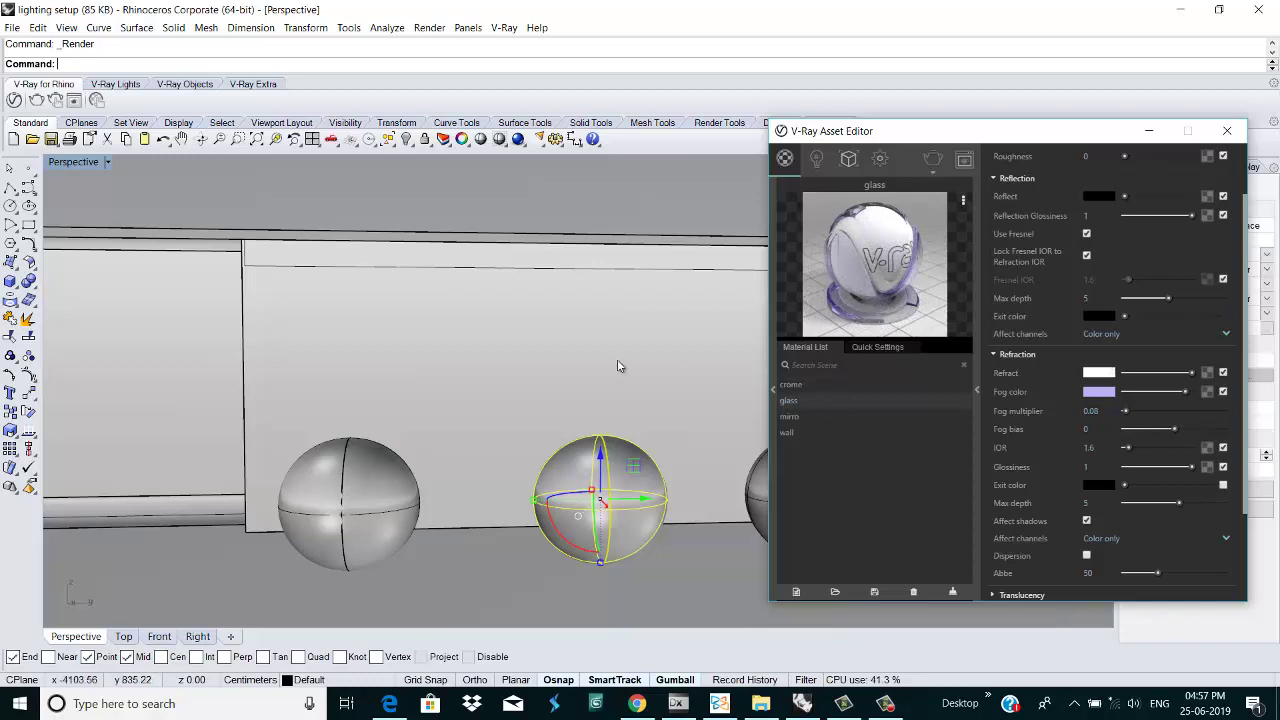
pyautogui.click(935, 158)
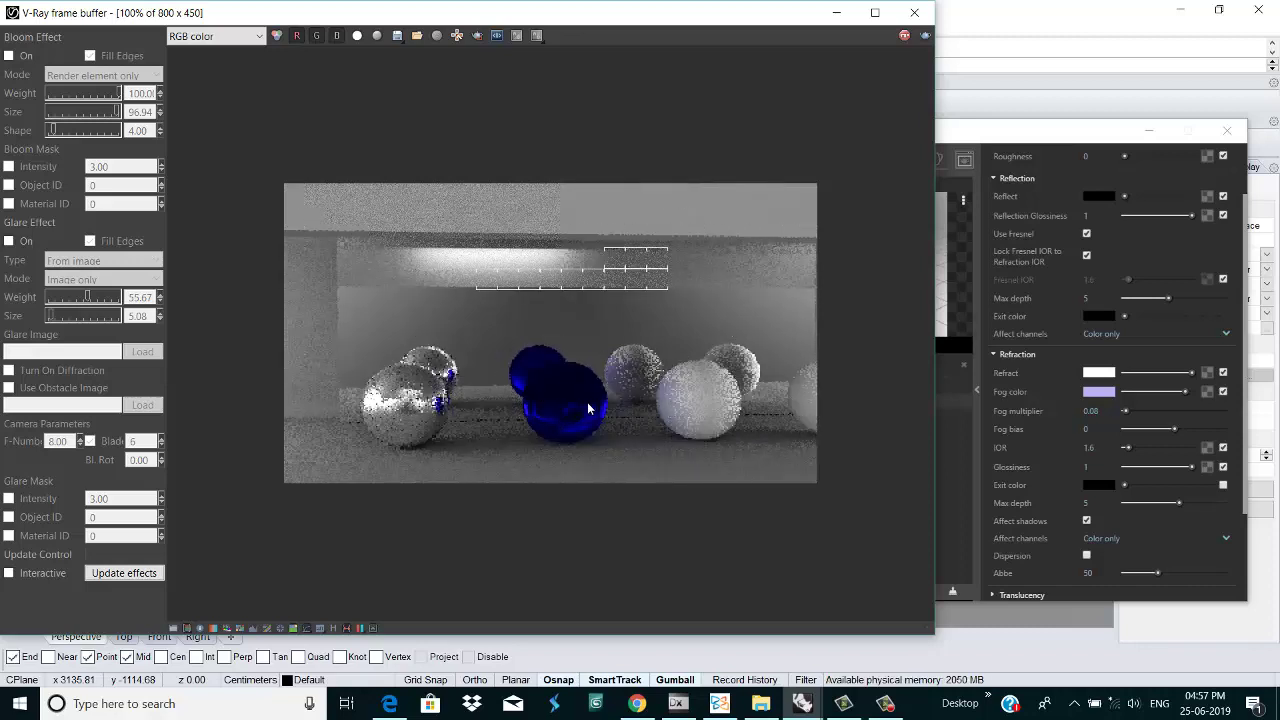
pyautogui.click(903, 37)
pyautogui.click(914, 12)
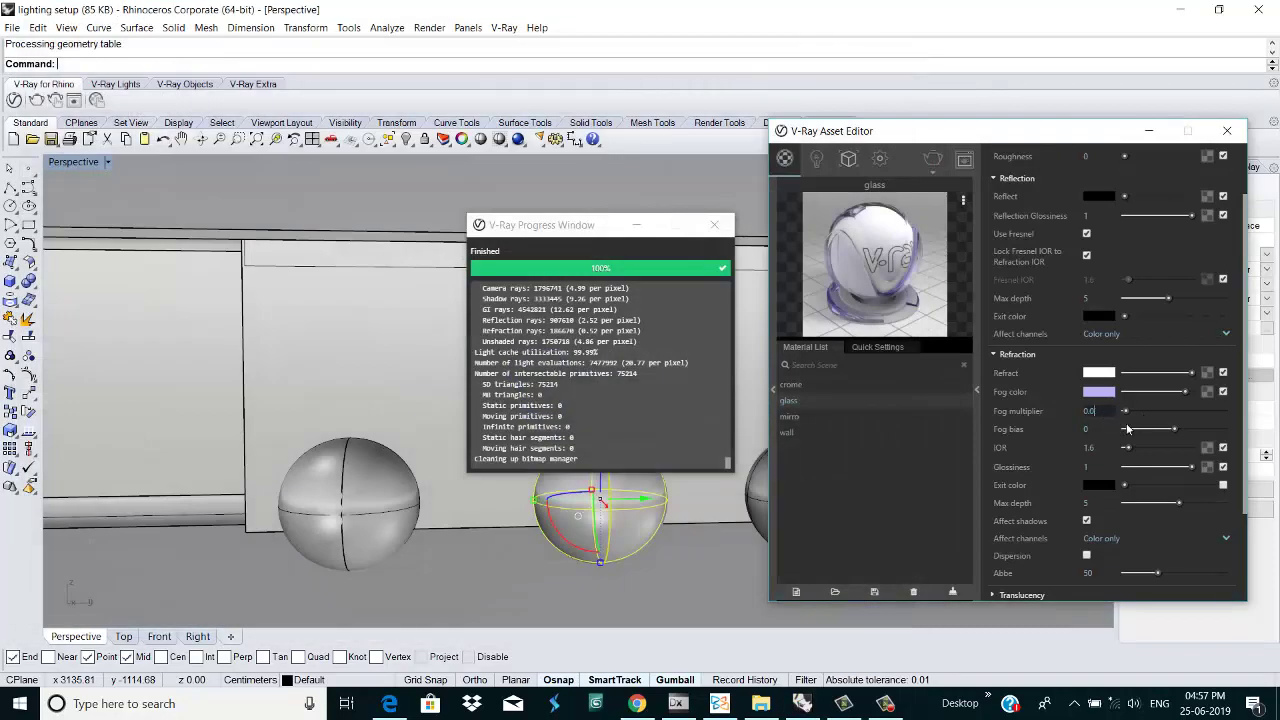
# Step: Set the glass material's fog multiplier to 0.02 and render the Perspective view again
pyautogui.write('2')
pyautogui.press('Return')
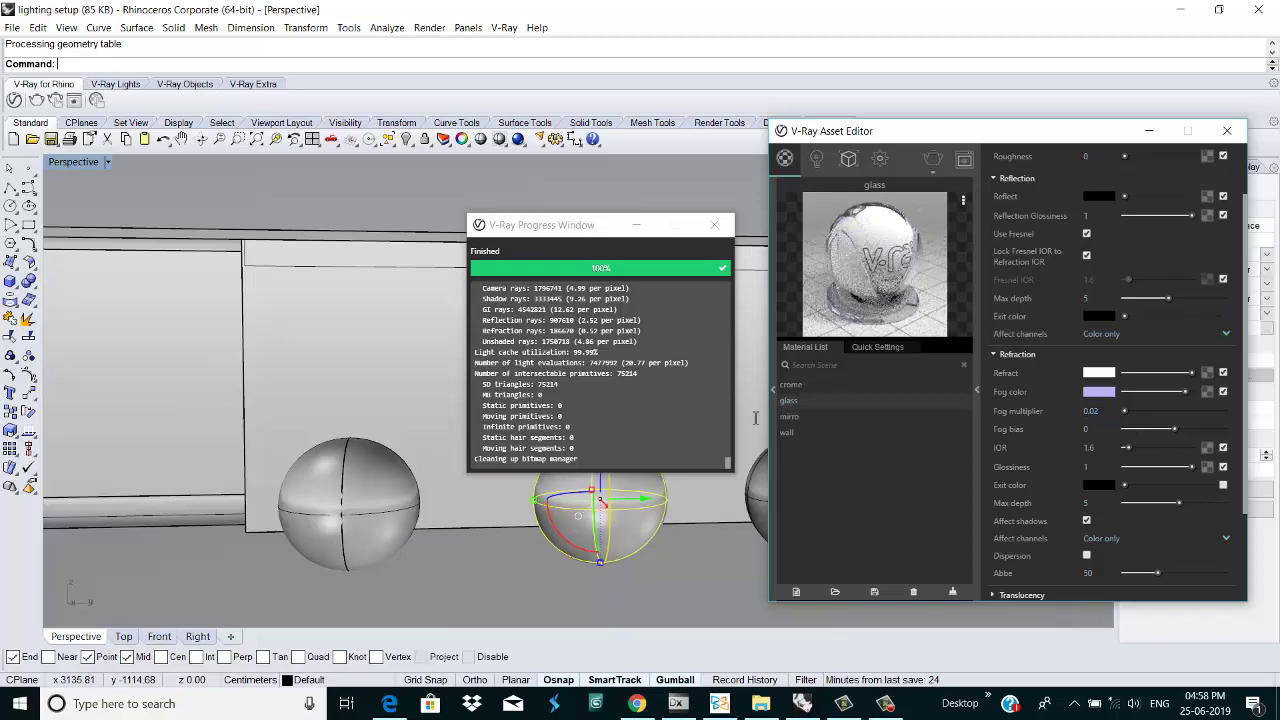
pyautogui.click(932, 160)
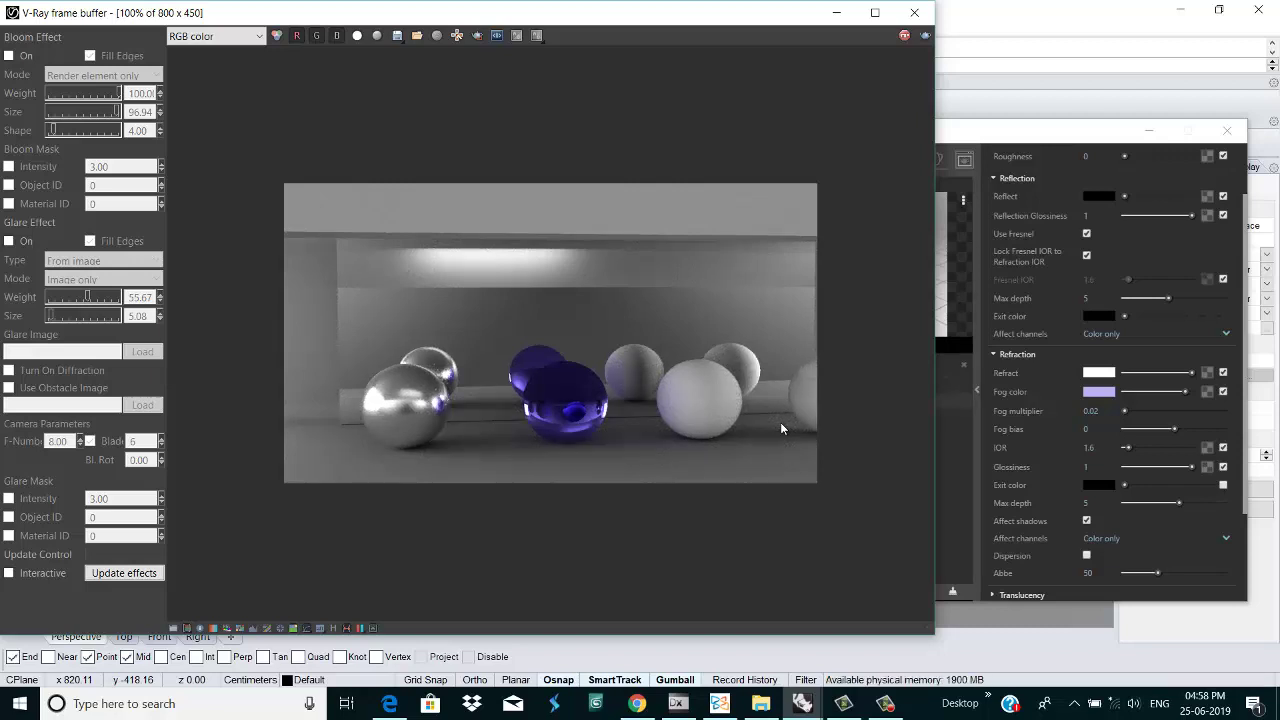
pyautogui.click(1099, 393)
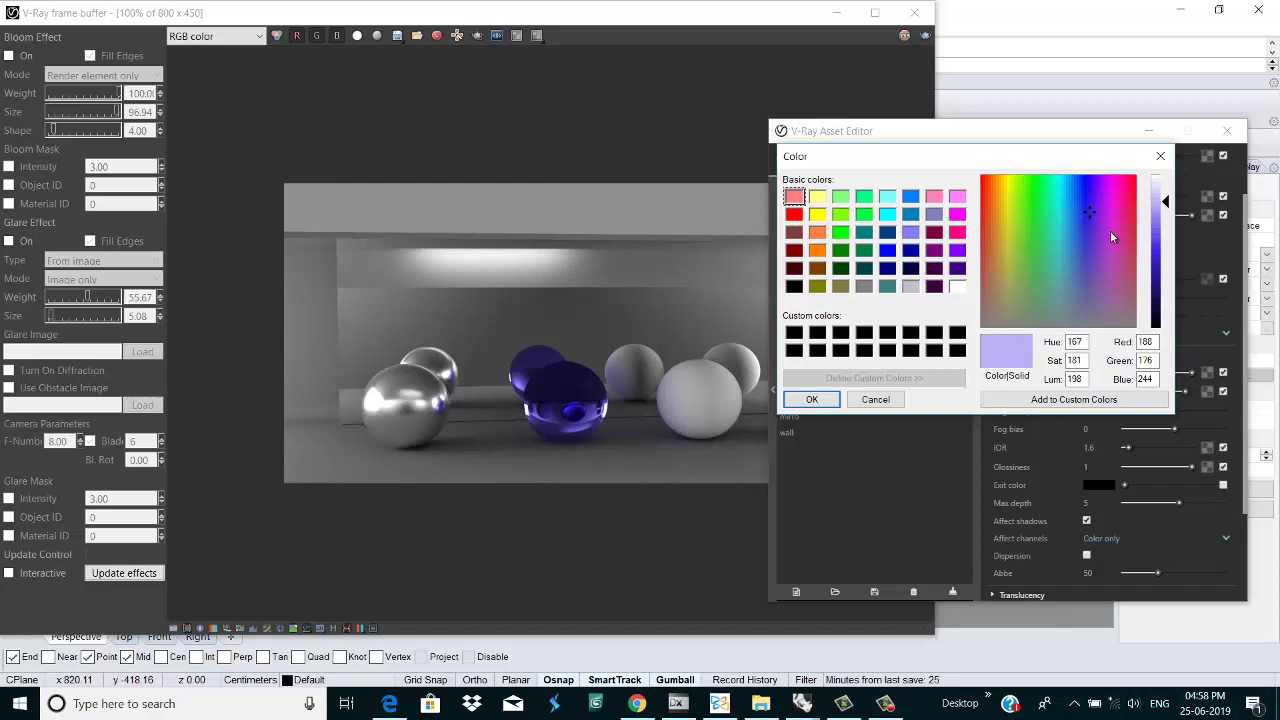
pyautogui.moveTo(1162, 205); pyautogui.dragTo(1164, 220)
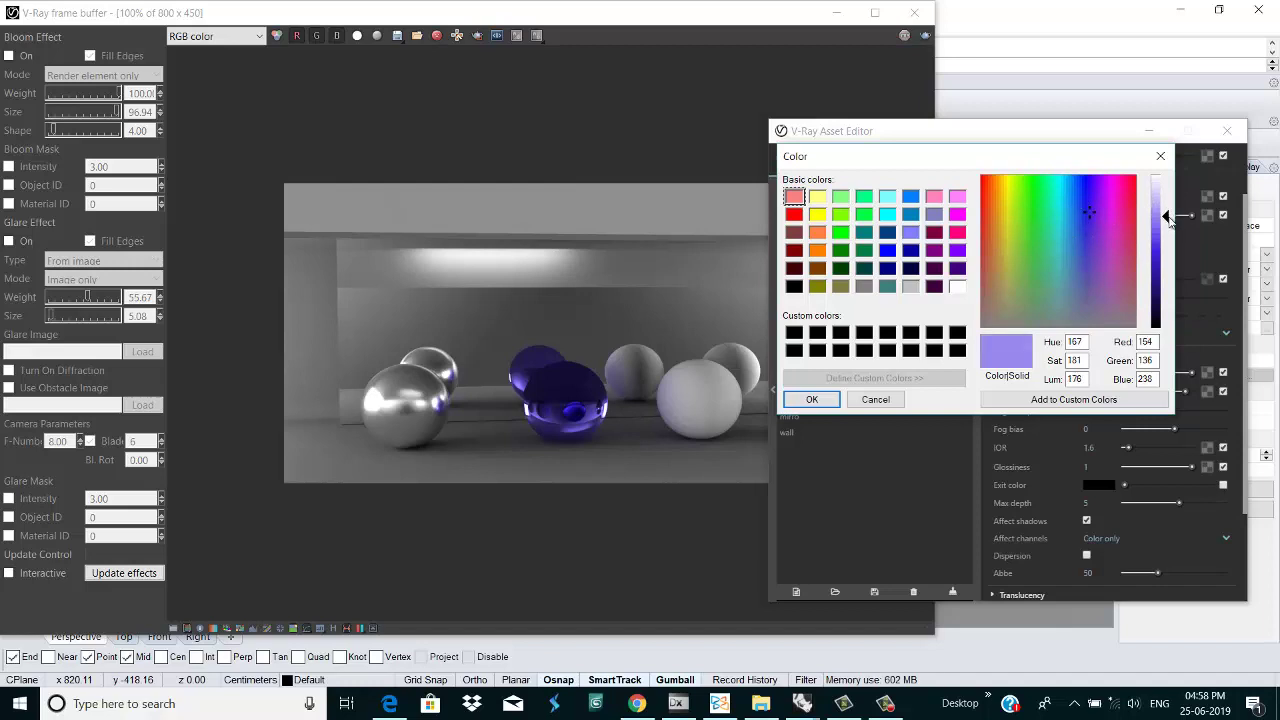
pyautogui.click(1160, 156)
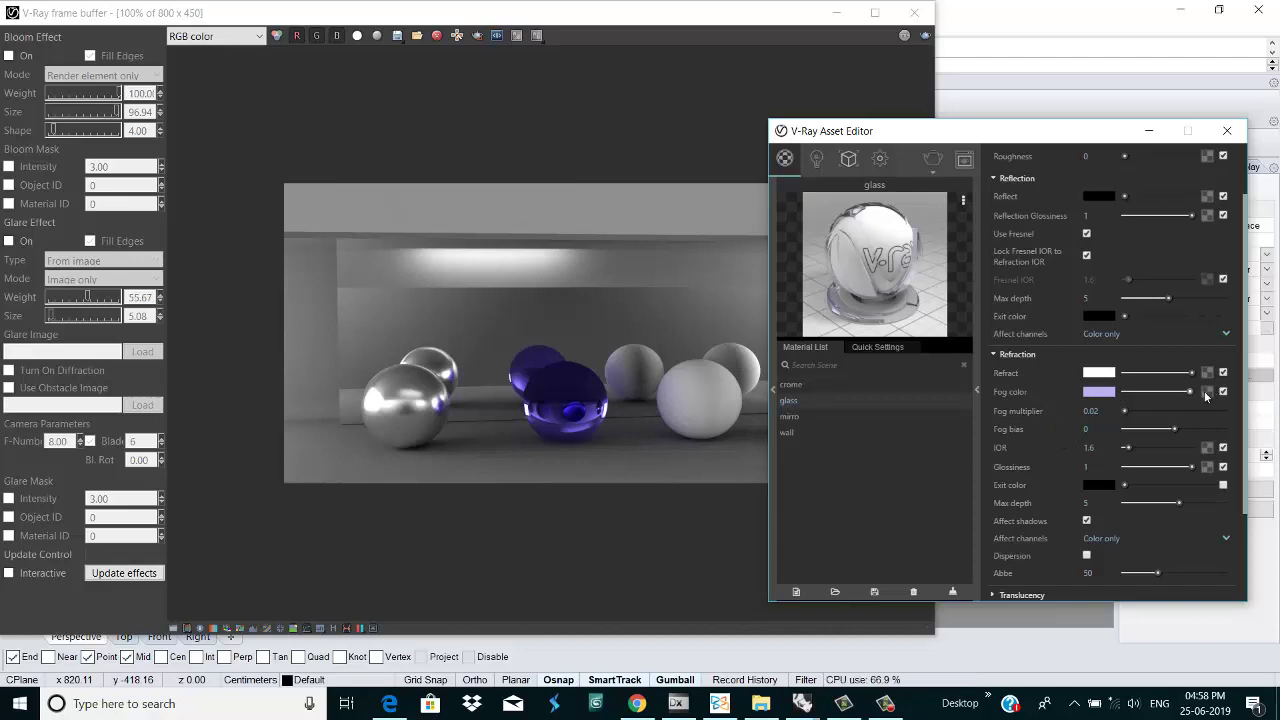
# Step: Set the glass material's fog color to pure white and its fog multiplier to 0
pyautogui.moveTo(1188, 391); pyautogui.dragTo(1206, 395)
pyautogui.click(1103, 393)
pyautogui.moveTo(1165, 195); pyautogui.dragTo(1167, 172)
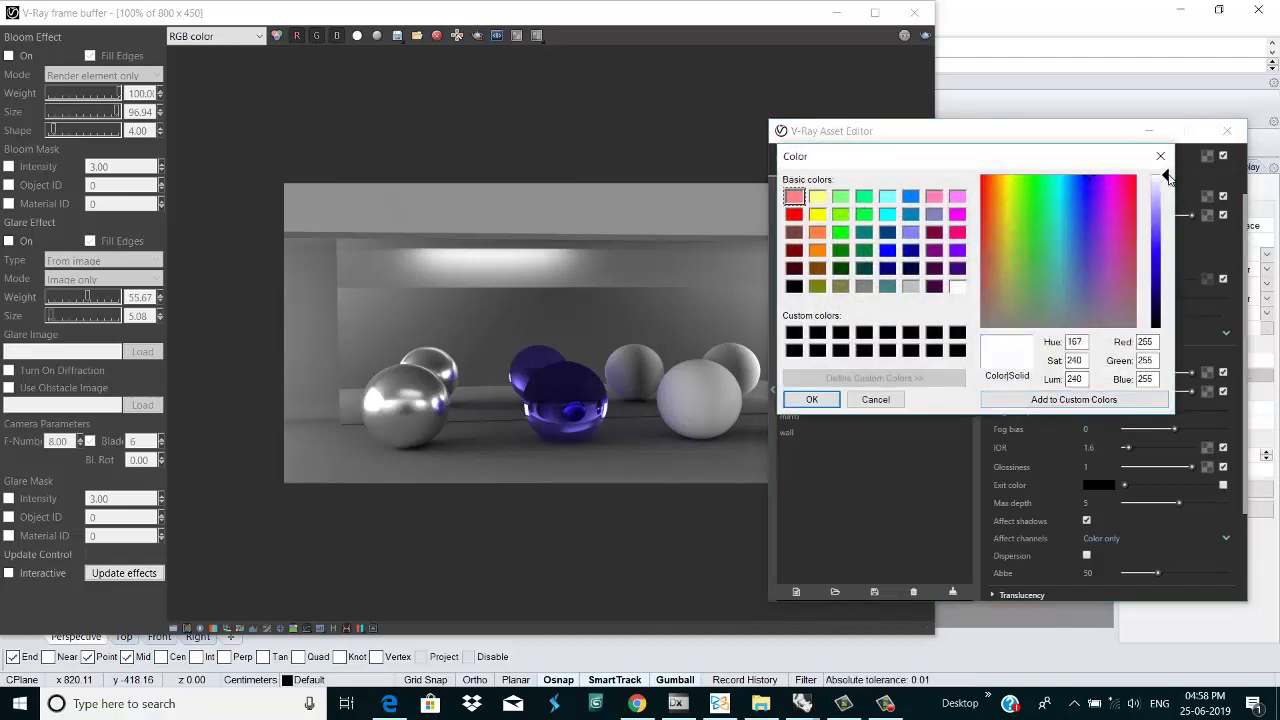
pyautogui.click(812, 399)
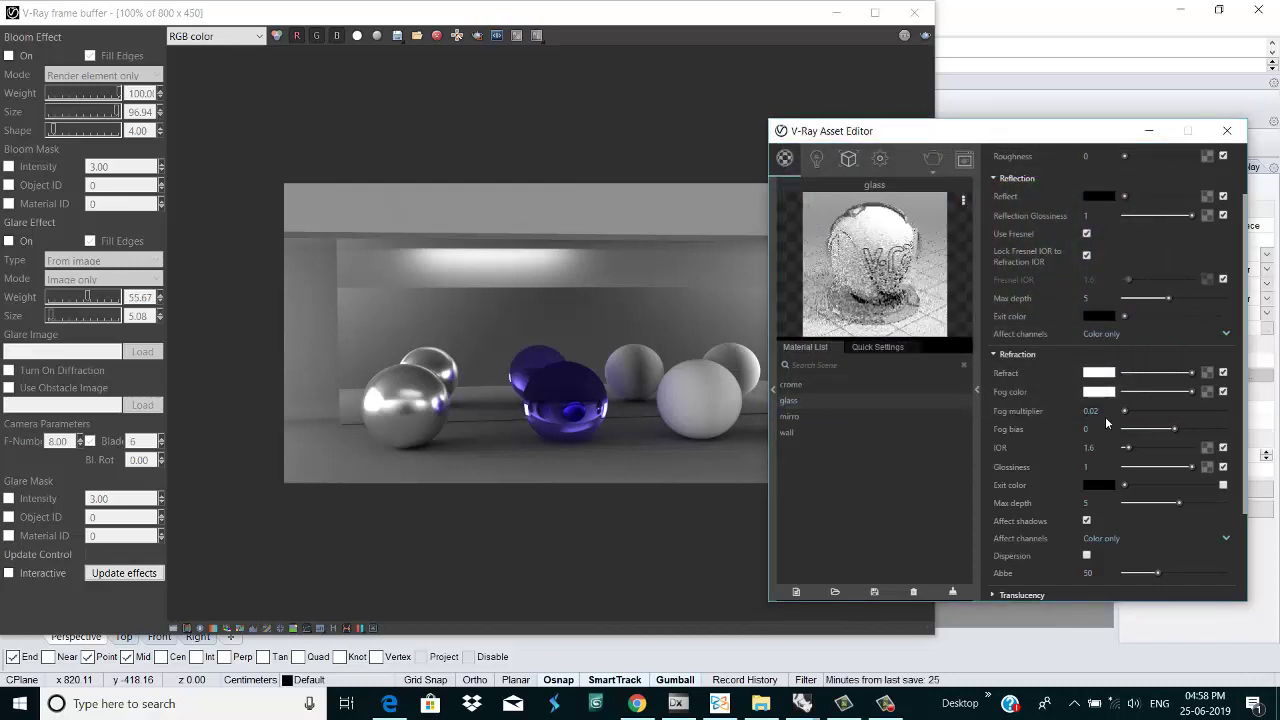
pyautogui.click(1090, 411)
pyautogui.write('0')
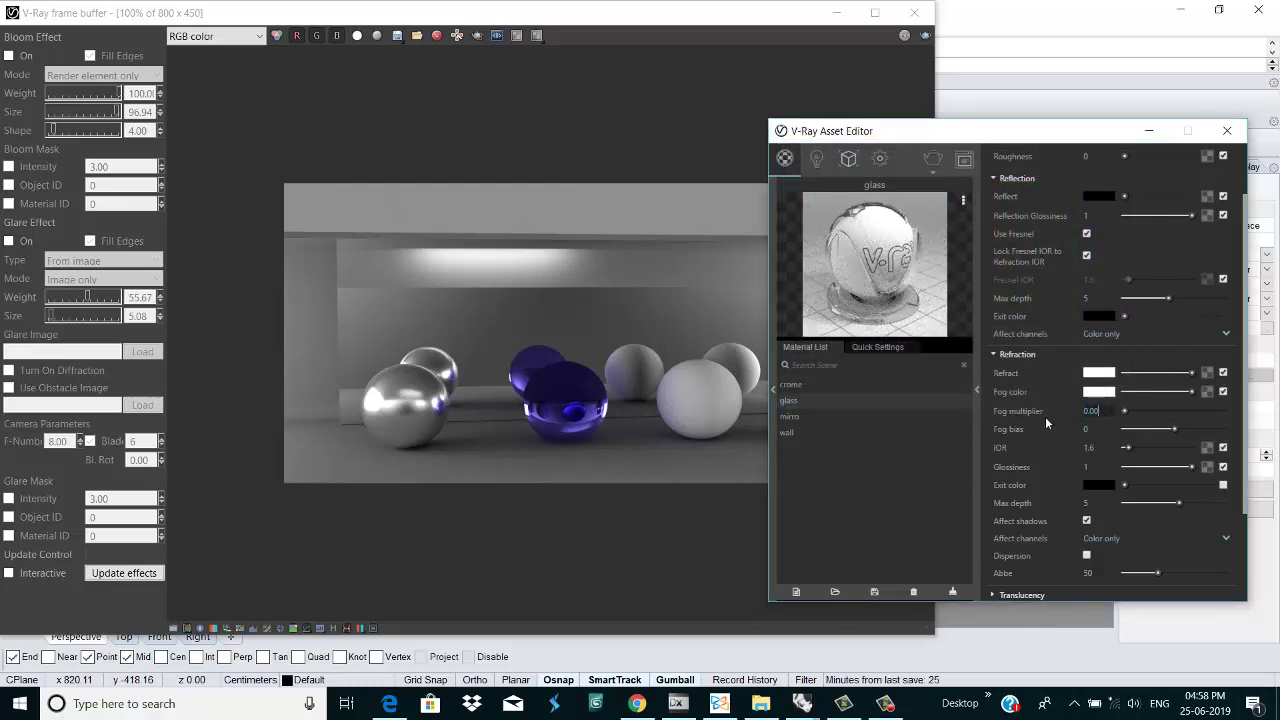
pyautogui.press('Return')
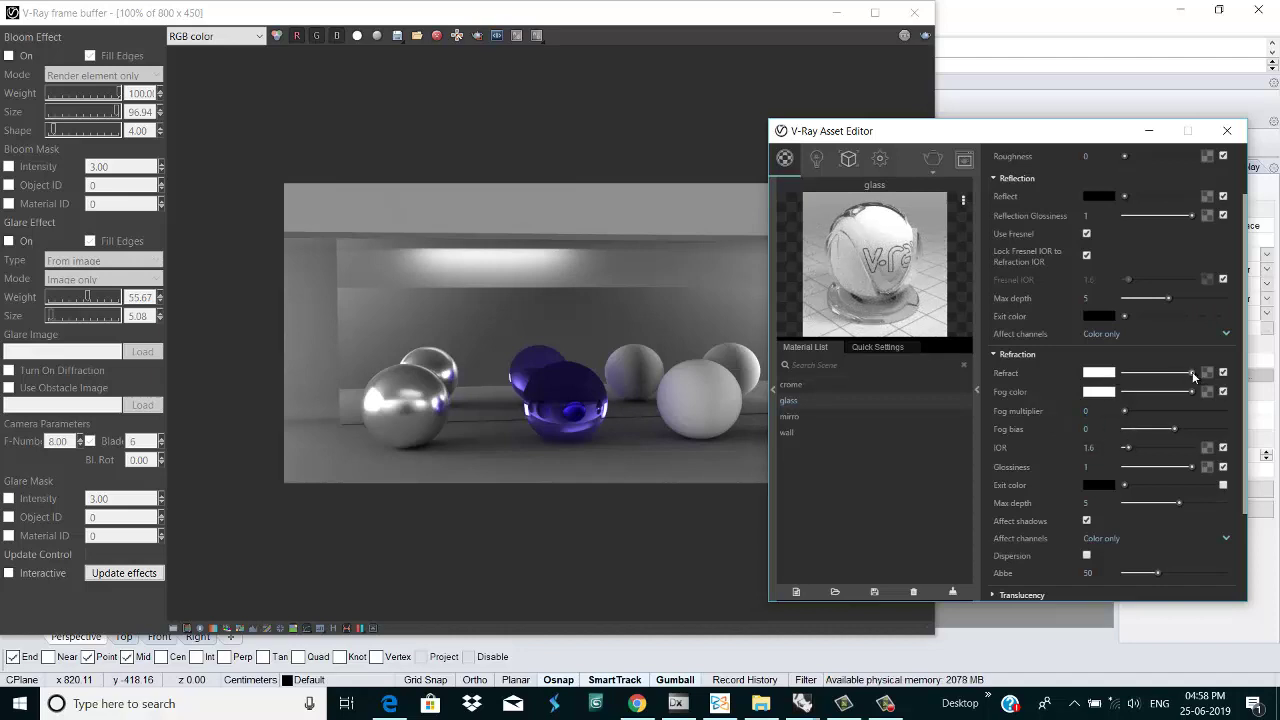
# Step: Set the glass material's refraction glossiness to 0.8, render the Perspective view, and close the frame buffer
pyautogui.moveTo(1192, 374)
pyautogui.mouseDown()
pyautogui.moveTo(1150, 375)
pyautogui.moveTo(1195, 375)
pyautogui.mouseUp()
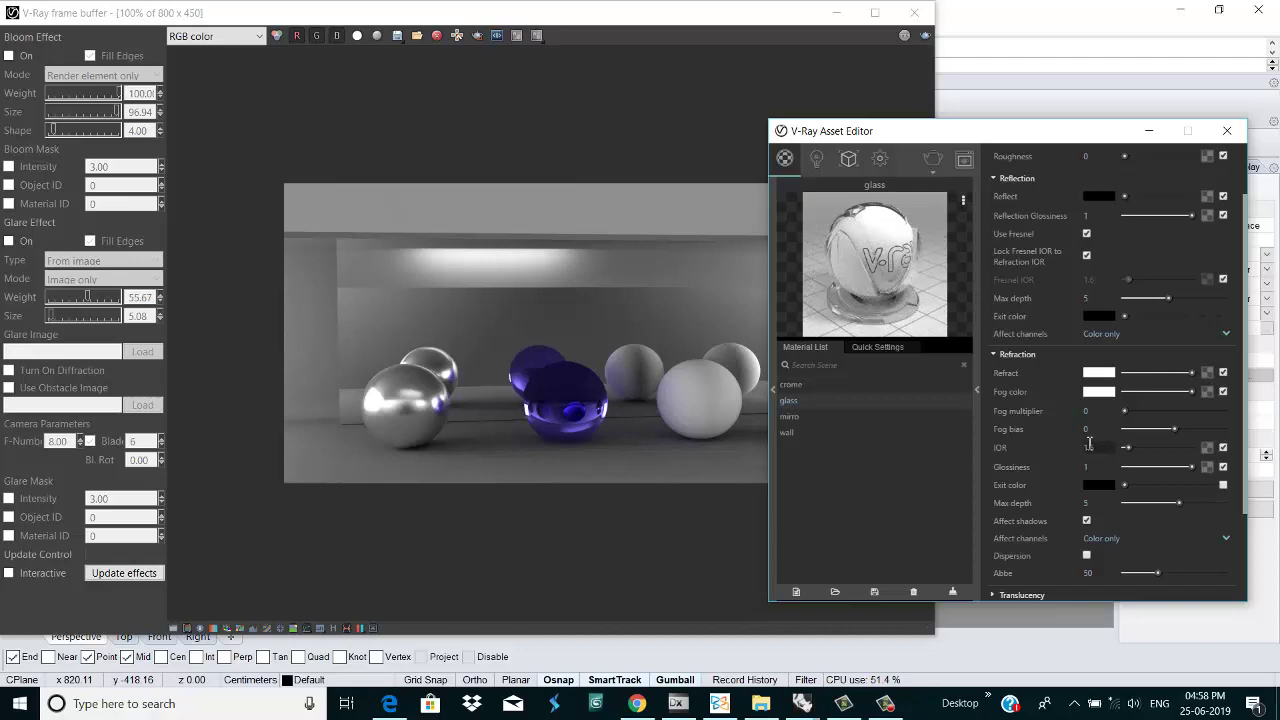
pyautogui.write('0.8')
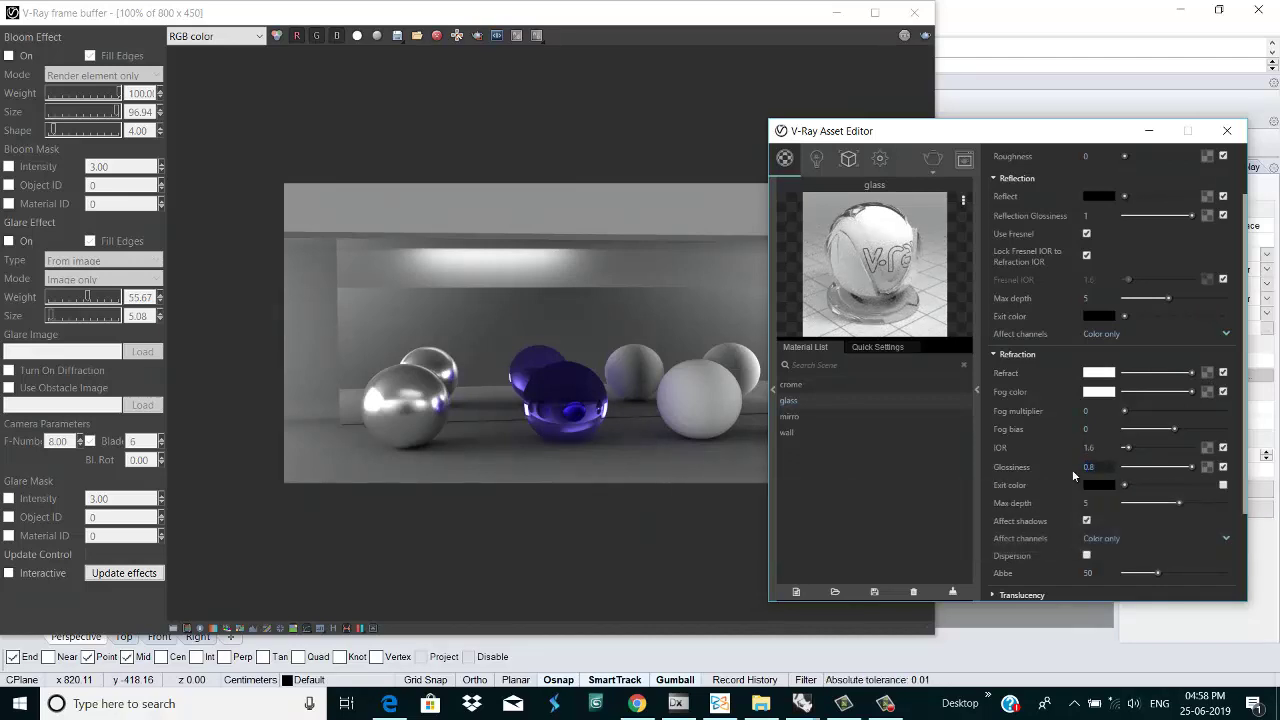
pyautogui.press('Return')
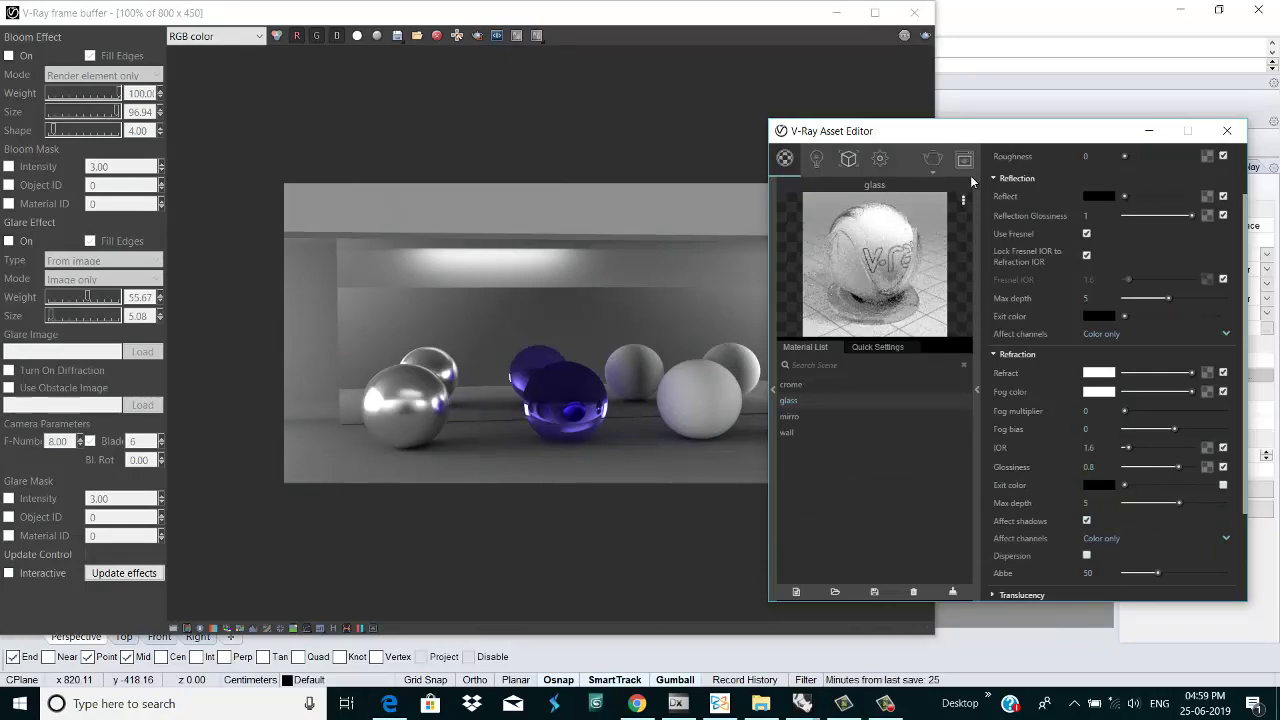
pyautogui.click(931, 166)
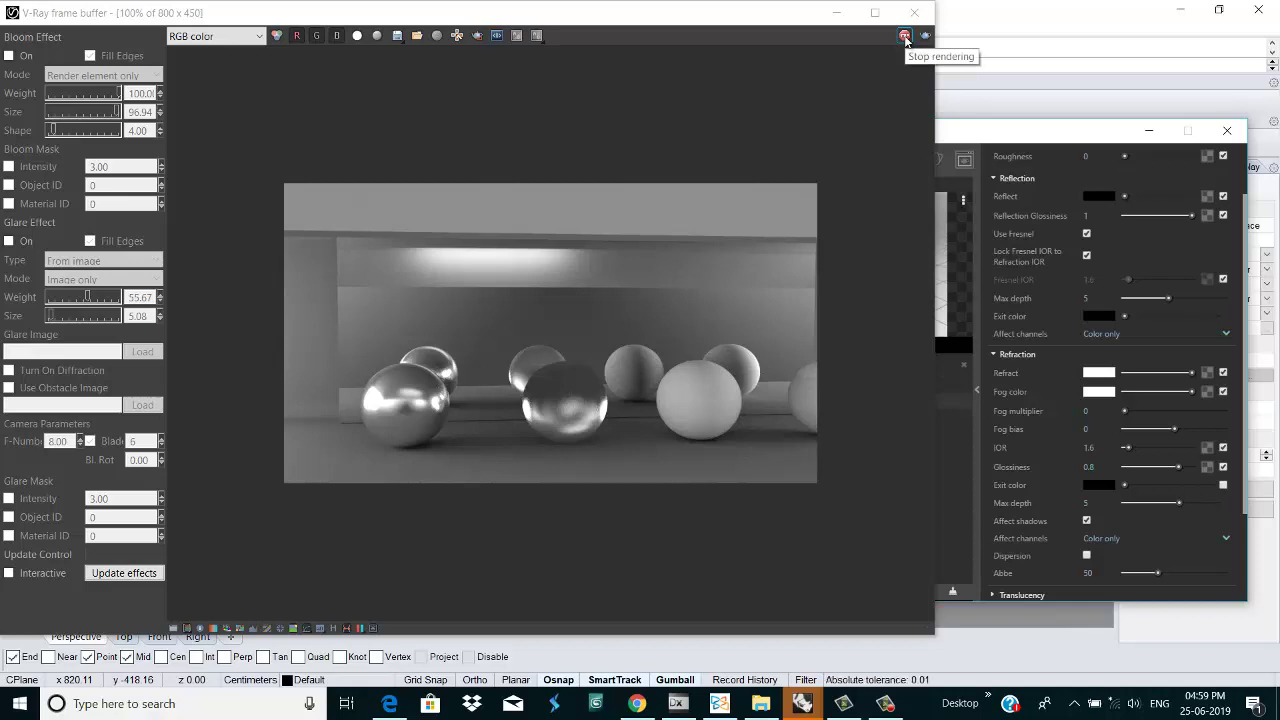
pyautogui.click(905, 37)
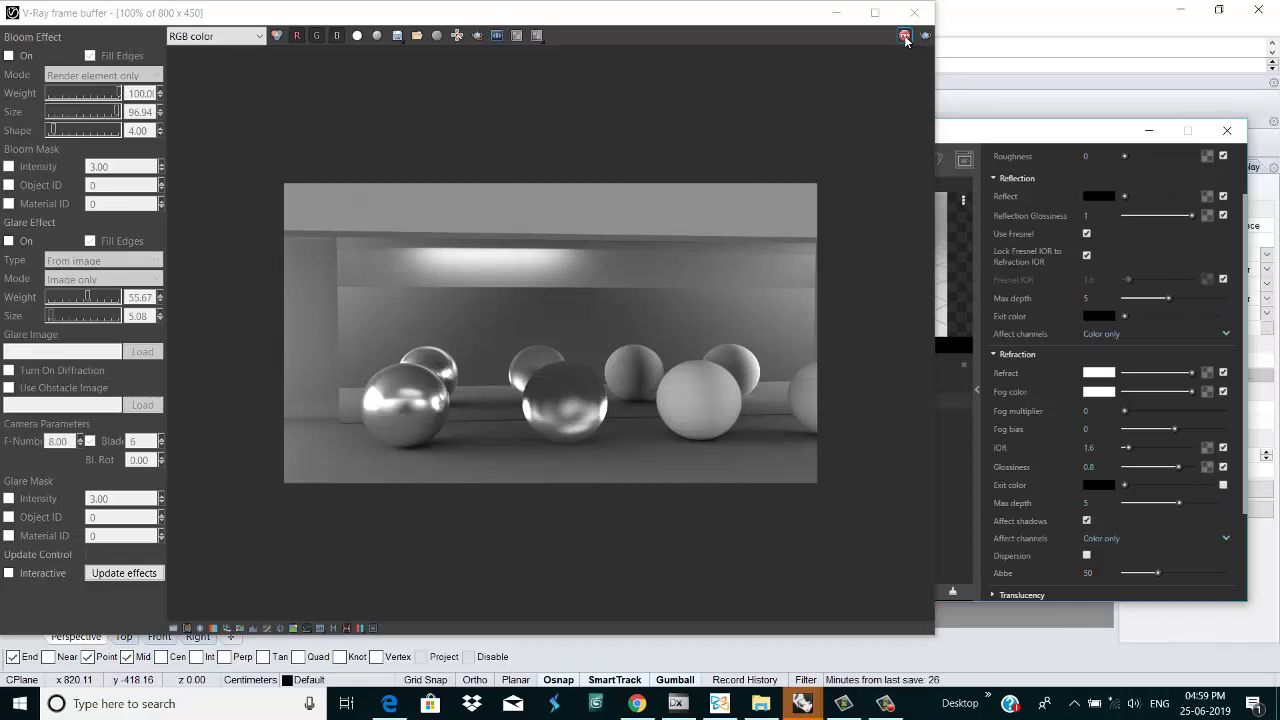
pyautogui.click(969, 66)
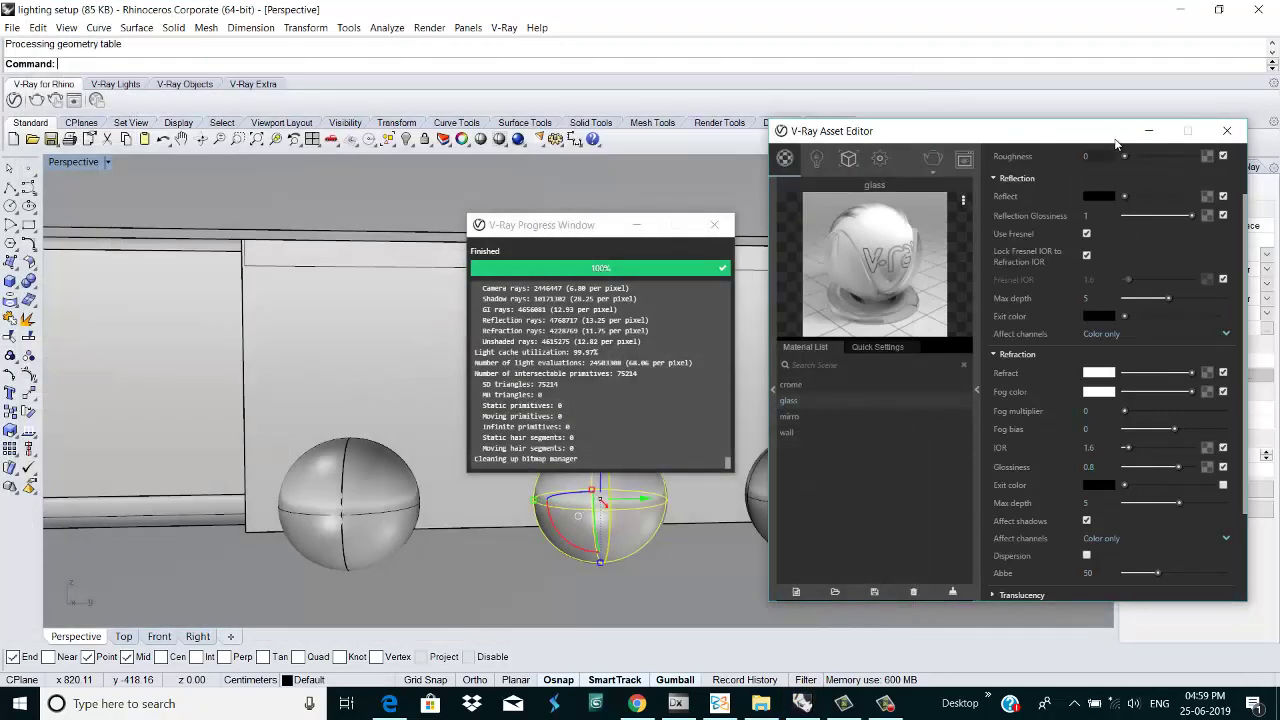
# Step: Minimize the V-Ray windows and set the intensity of the rectangular light at the room's left end to 10
pyautogui.click(1149, 131)
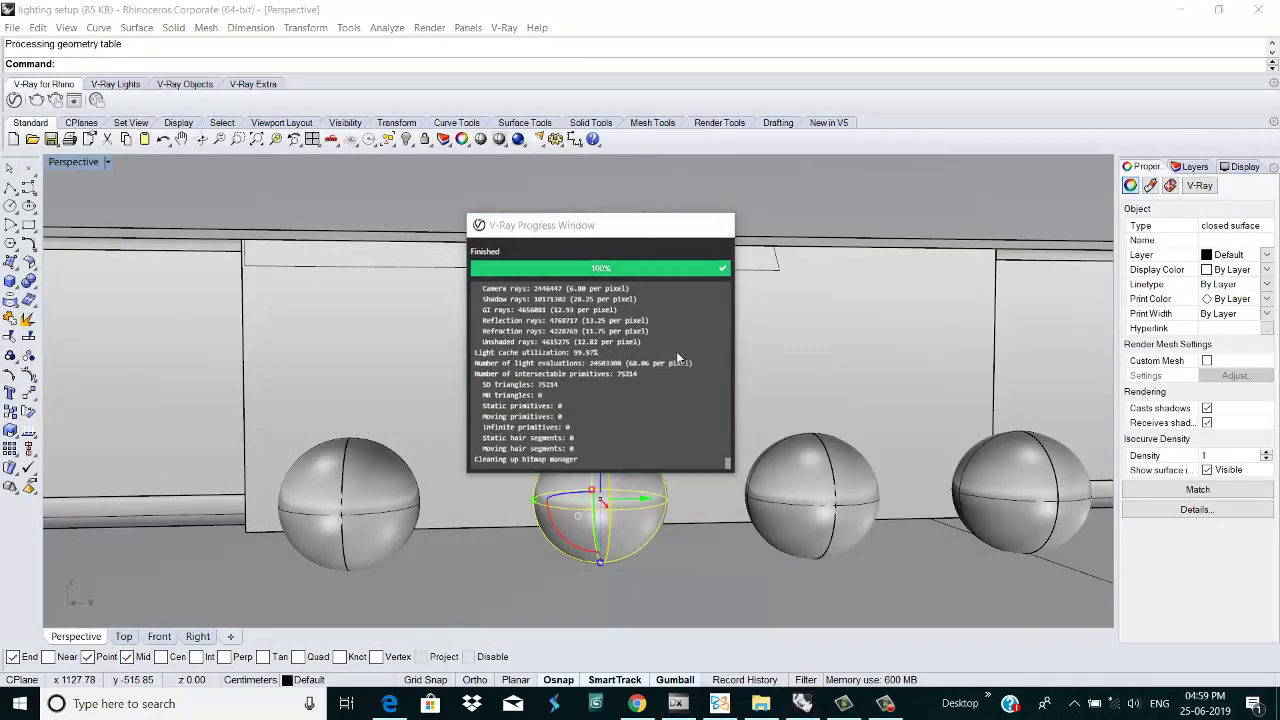
pyautogui.click(641, 225)
pyautogui.scroll(-5, 689, 372)
pyautogui.click(303, 371)
pyautogui.click(1172, 185)
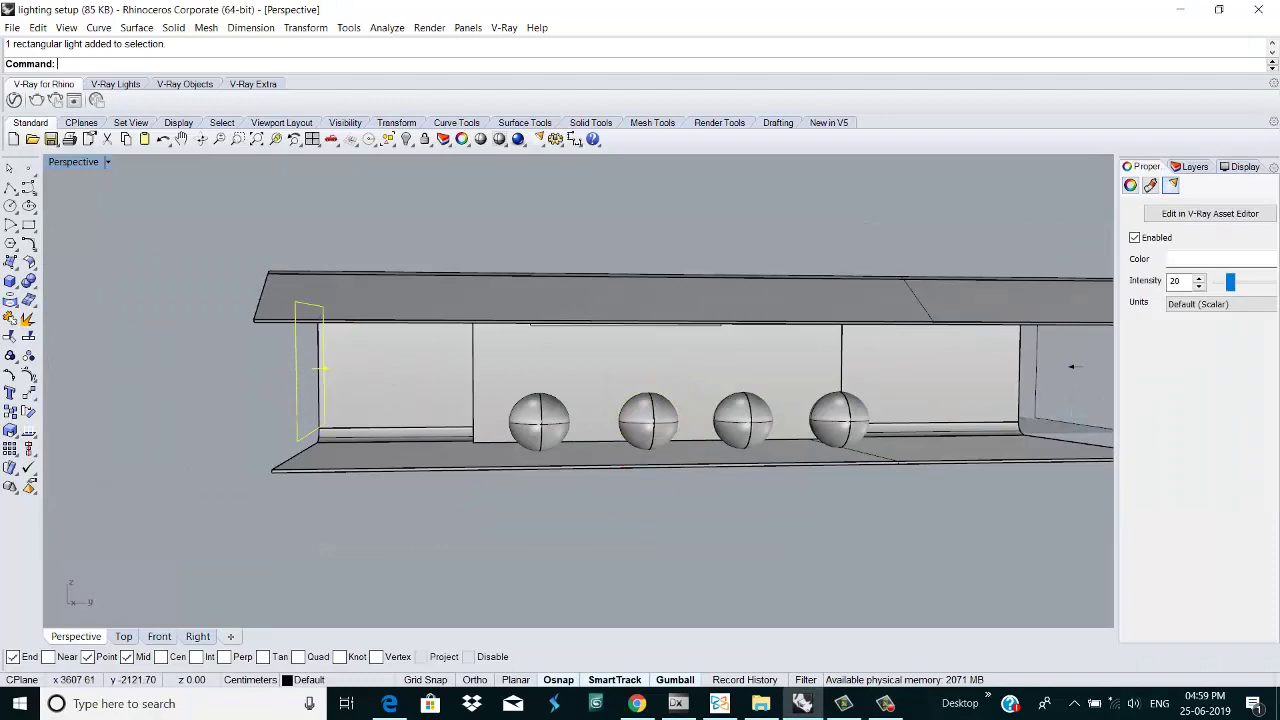
pyautogui.click(1175, 281)
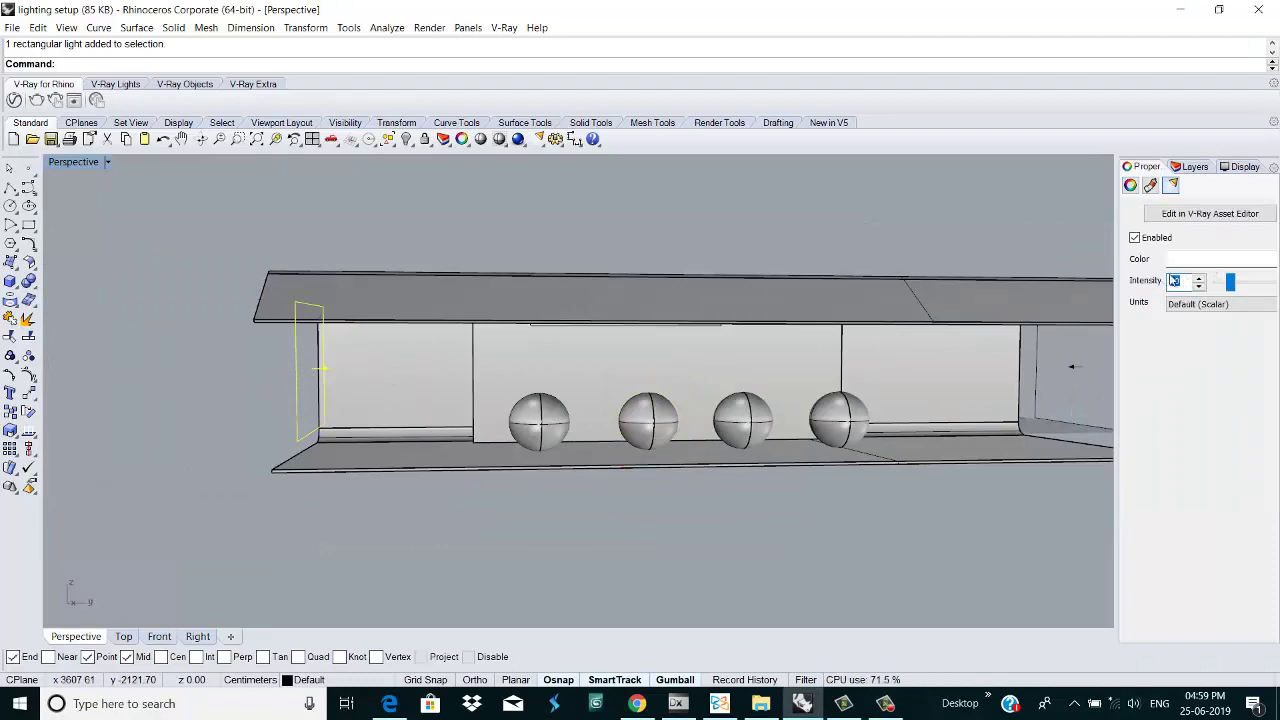
pyautogui.write('5')
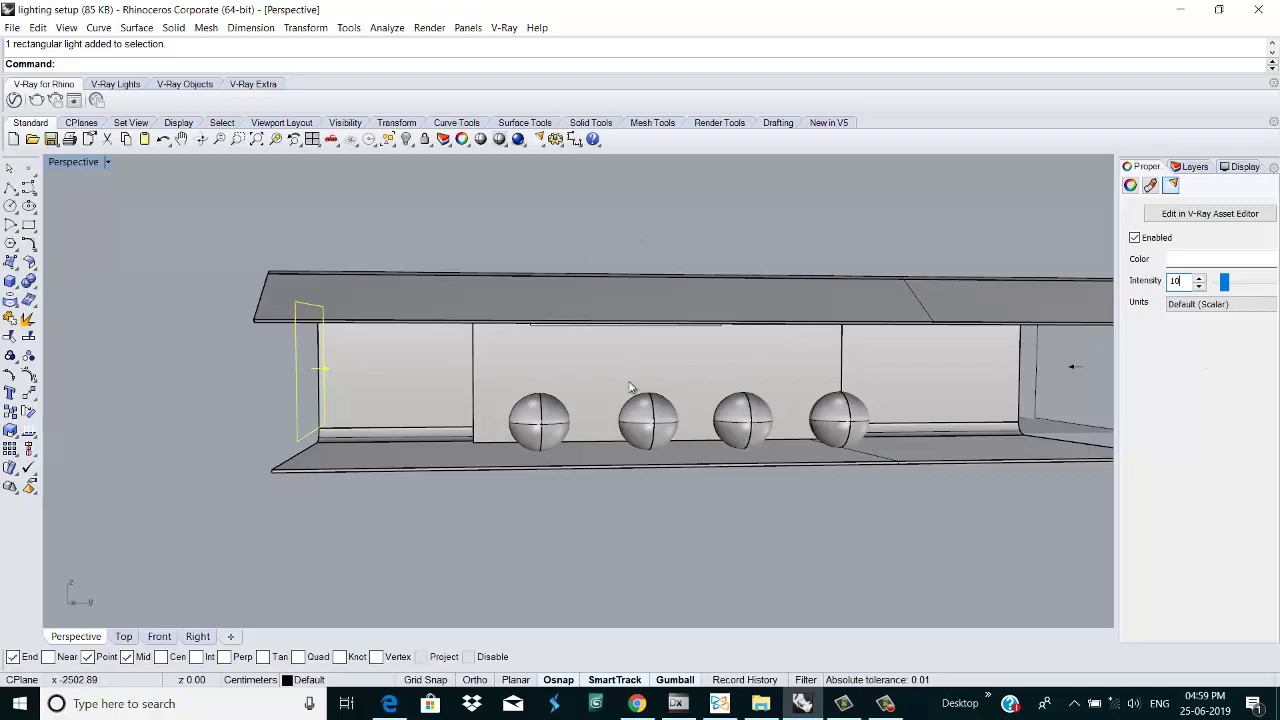
# Step: Deselect the rectangular light and select the third sphere from the left in the front row
pyautogui.scroll(5, 634, 391)
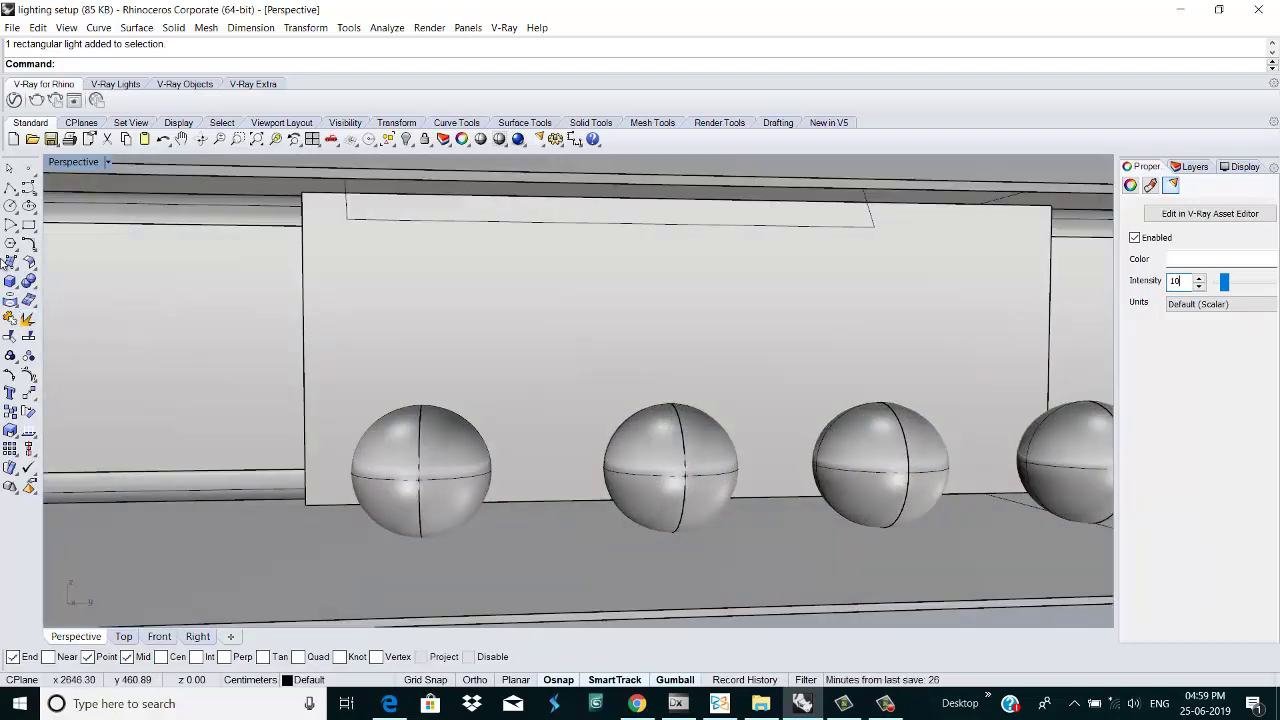
pyautogui.scroll(-2, 813, 402)
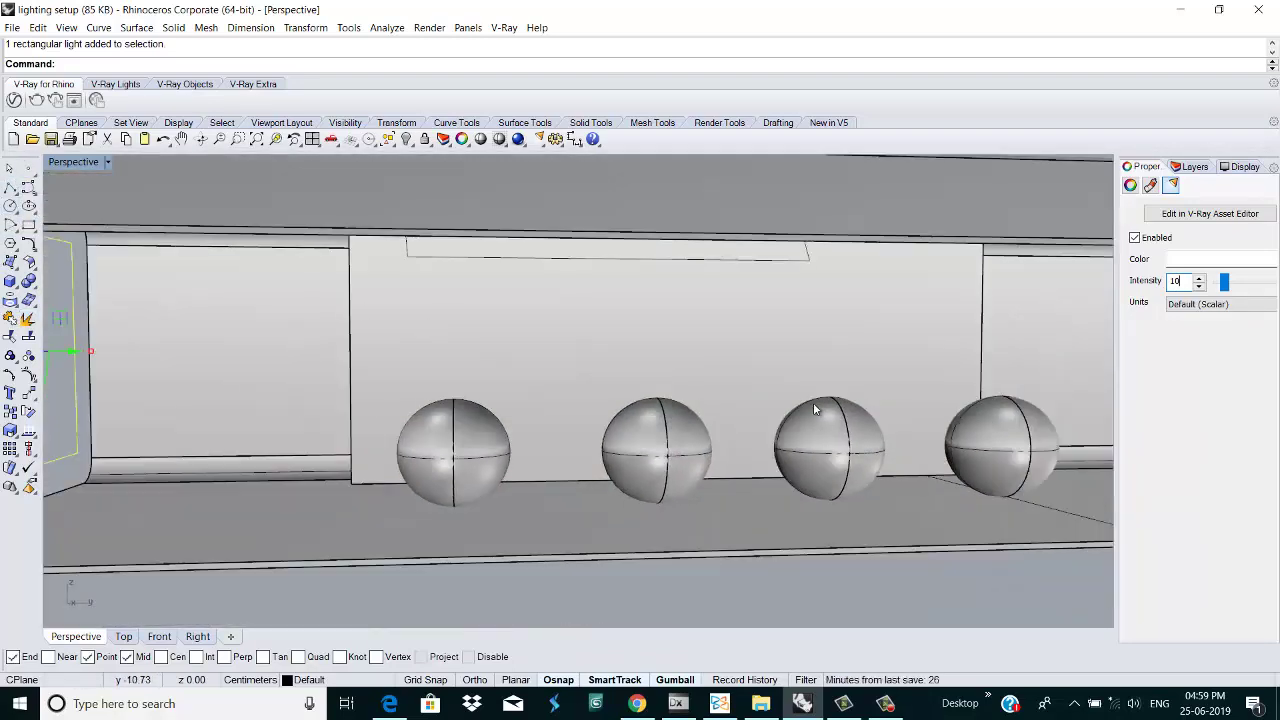
pyautogui.scroll(5, 800, 440)
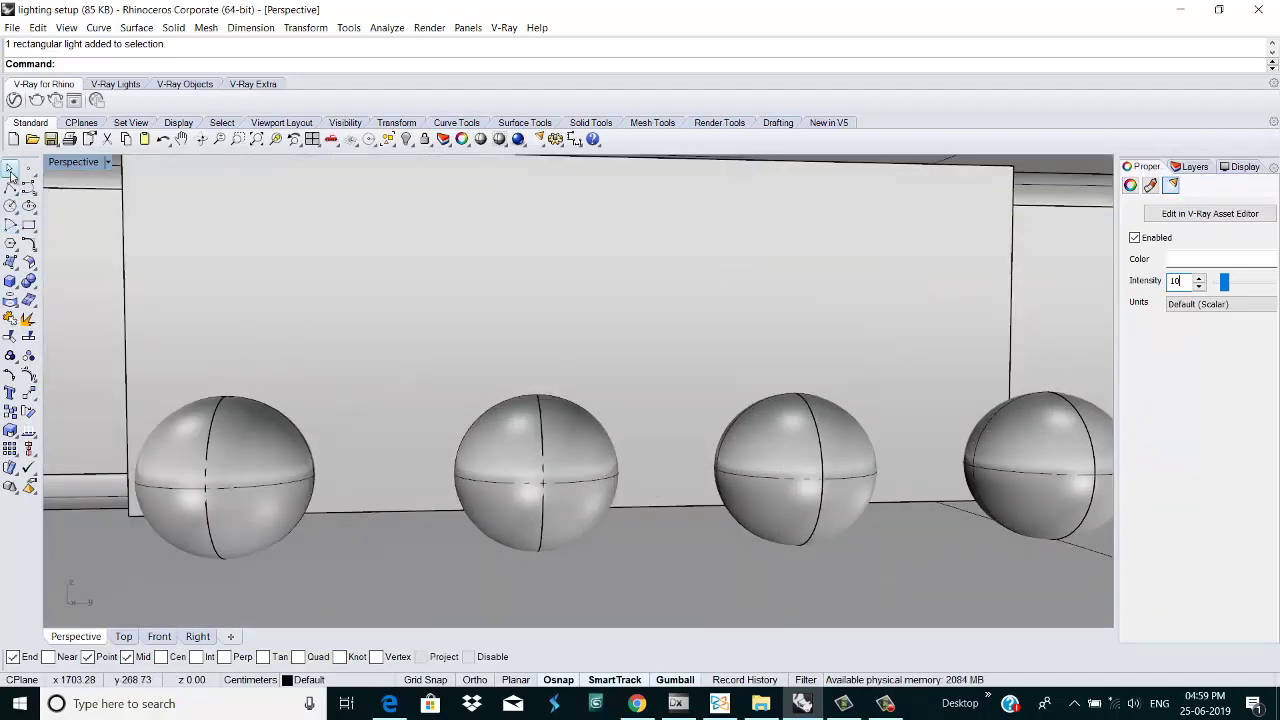
pyautogui.press('Escape')
pyautogui.click(785, 497)
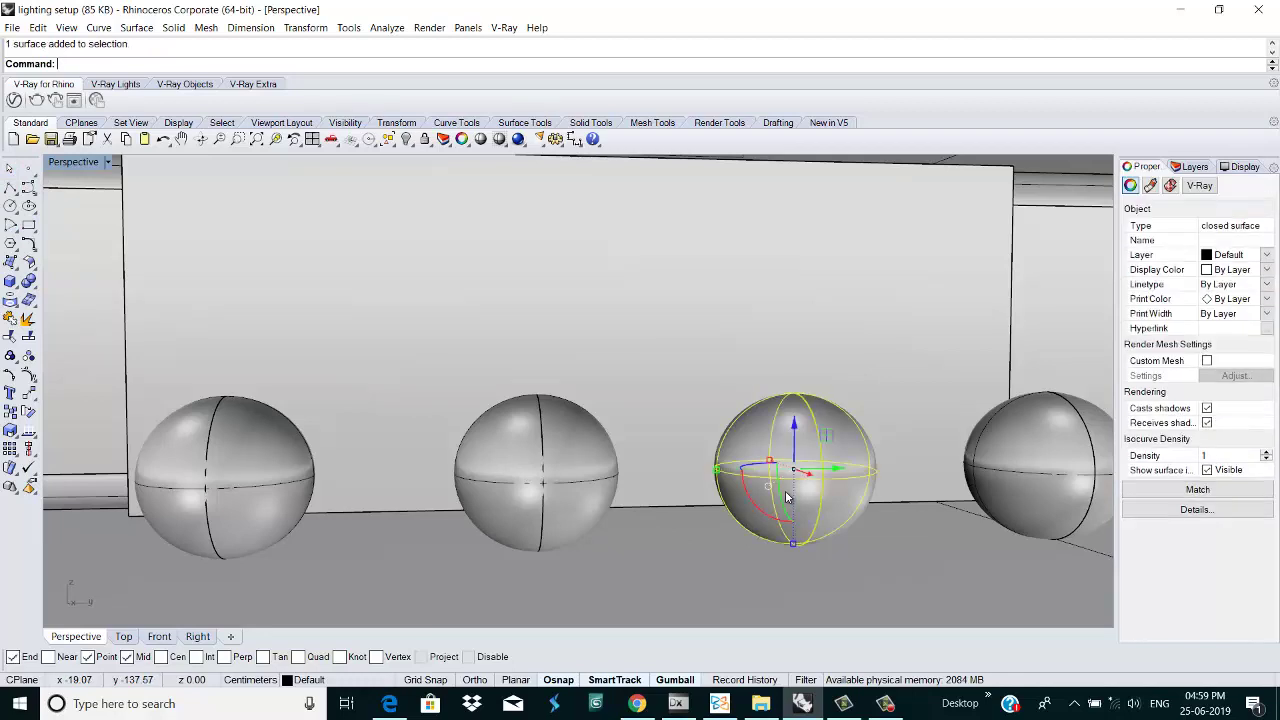
# Step: Create a new Generic V-Ray material and rename it gloss mtl
pyautogui.click(14, 100)
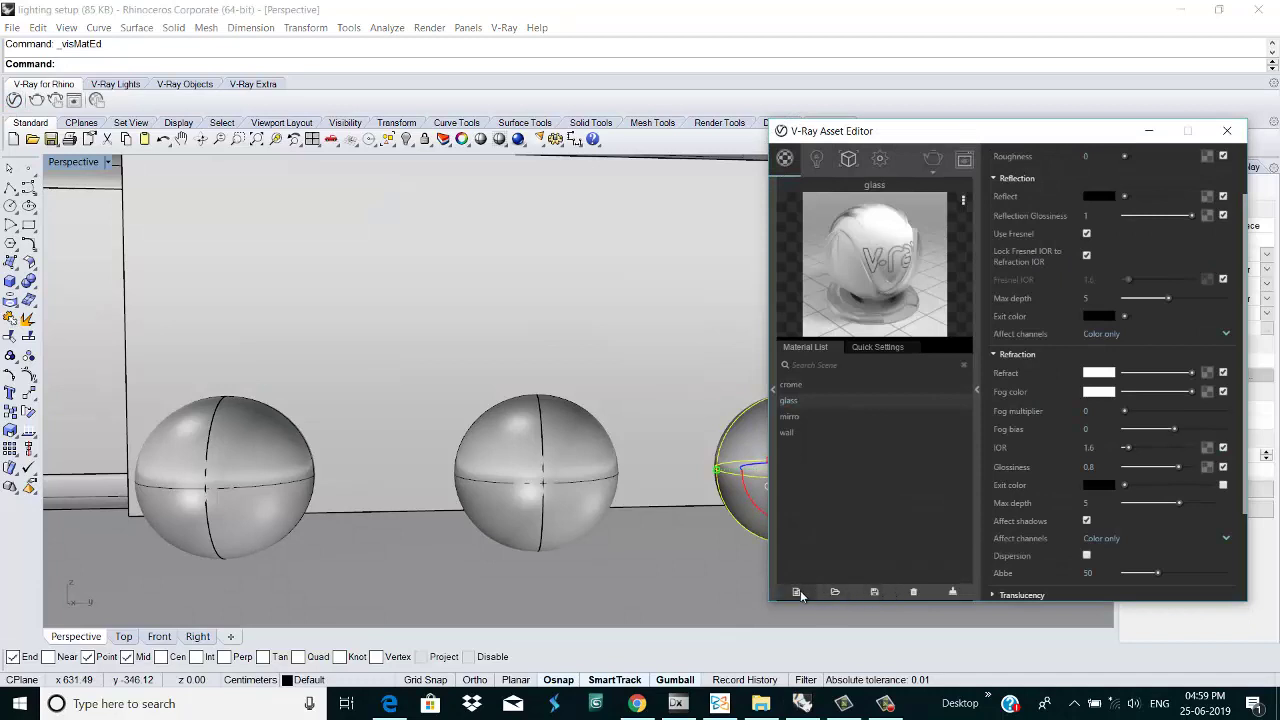
pyautogui.click(798, 592)
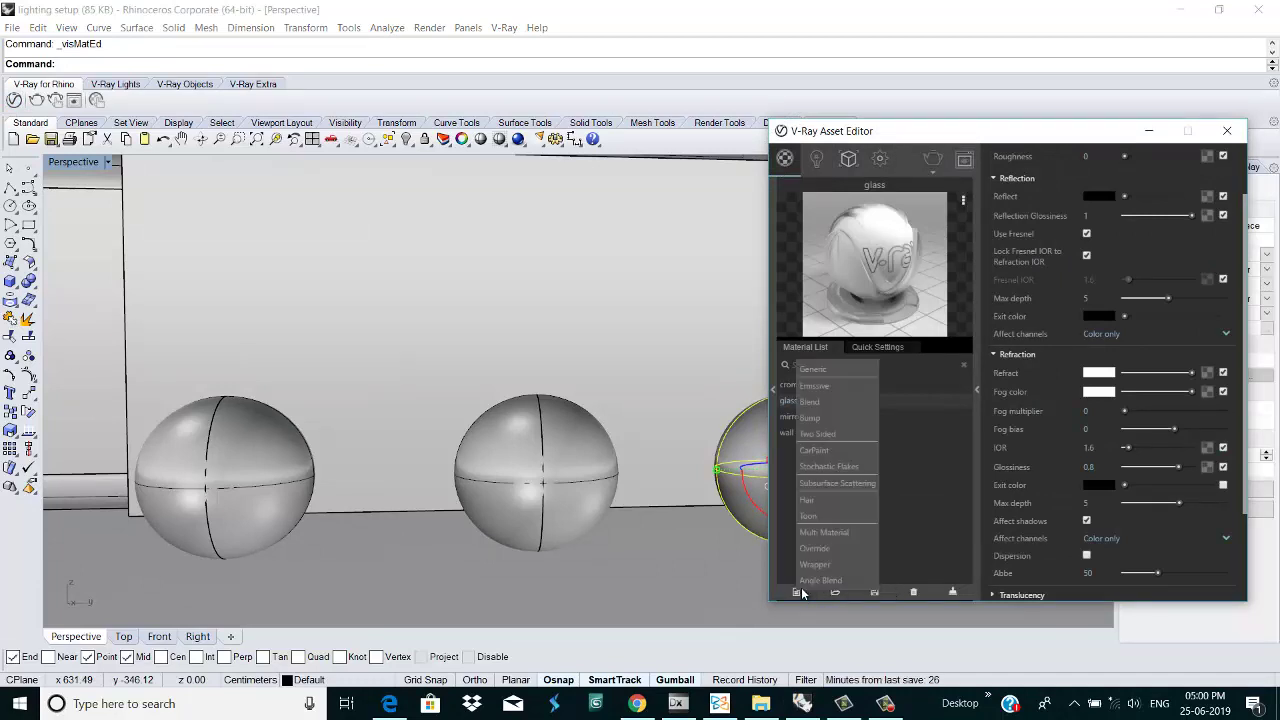
pyautogui.click(823, 370)
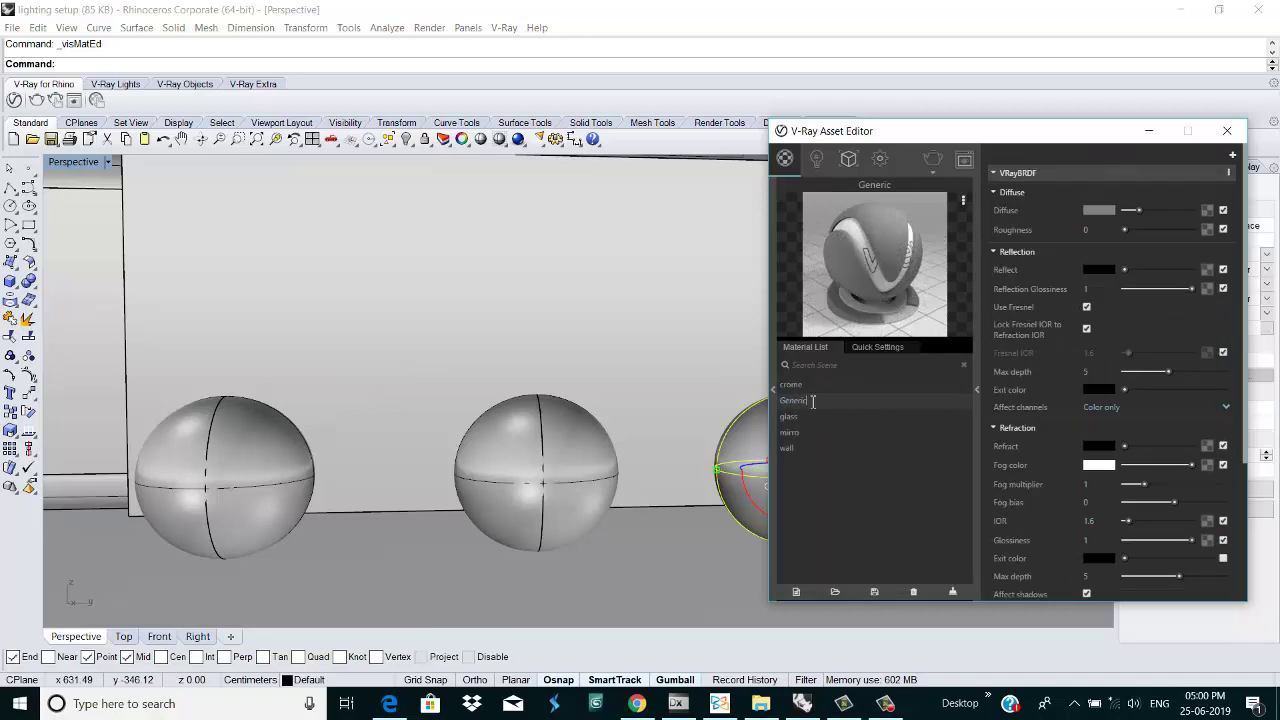
pyautogui.doubleClick(810, 400)
pyautogui.write('g')
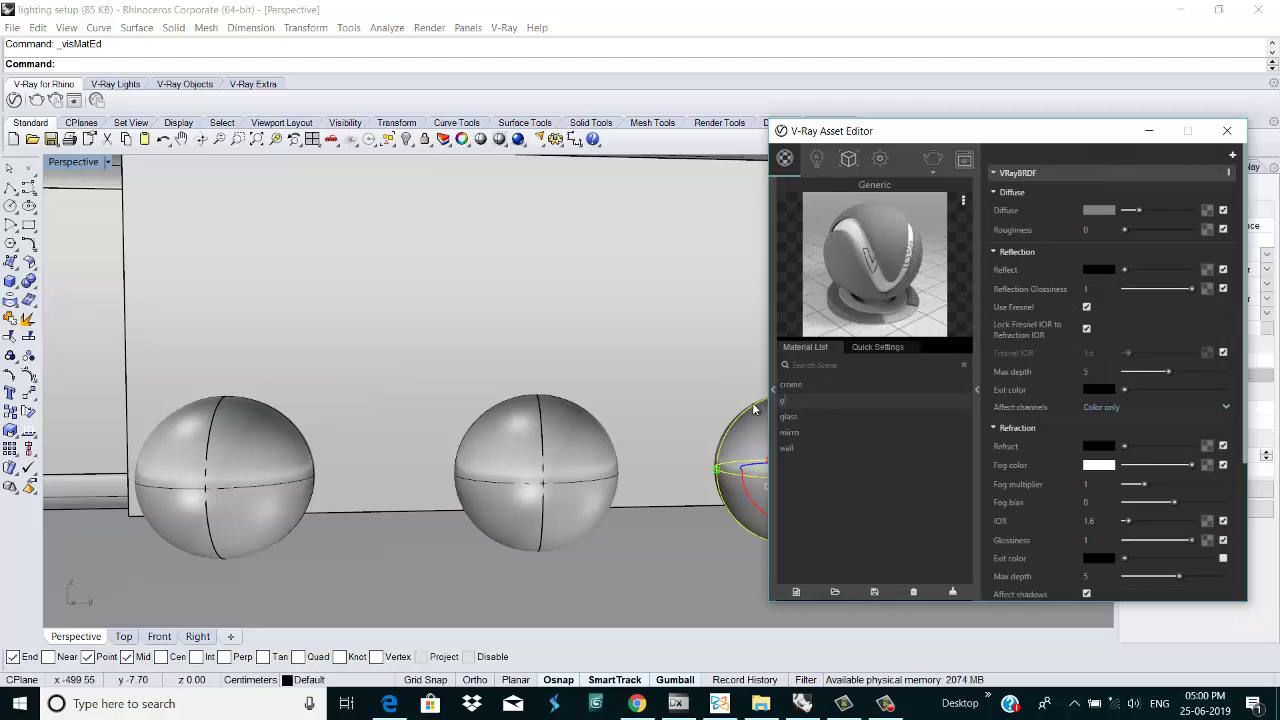
pyautogui.write('loss')
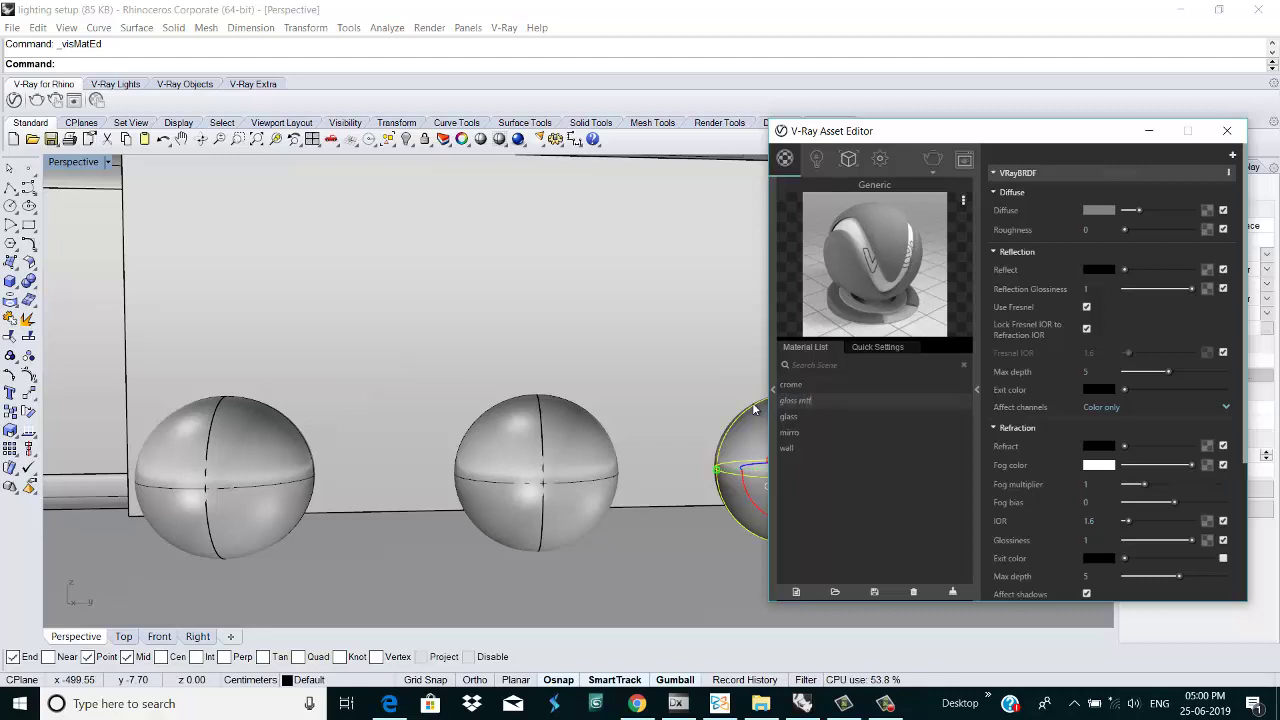
pyautogui.write(' mtl')
pyautogui.press('Return')
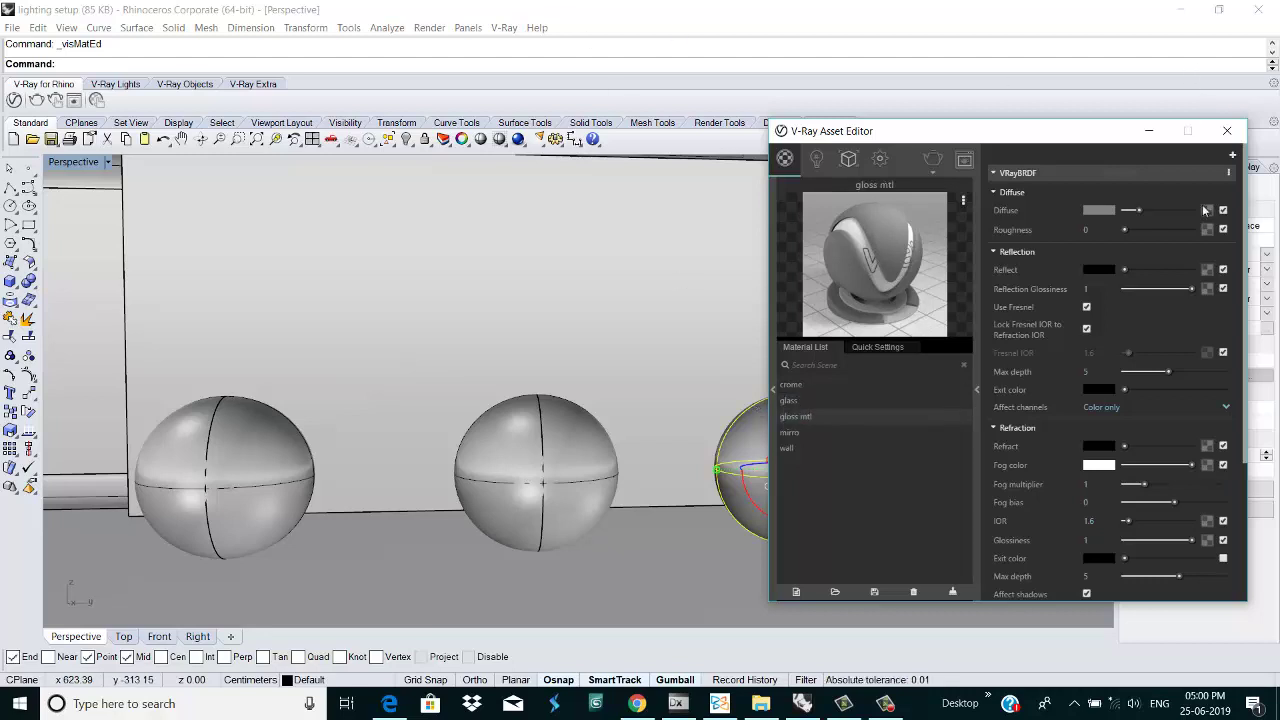
# Step: Set the gloss mtl diffuse color to a light violet, RGB 156, 151, 227
pyautogui.moveTo(1028, 140); pyautogui.dragTo(481, 150)
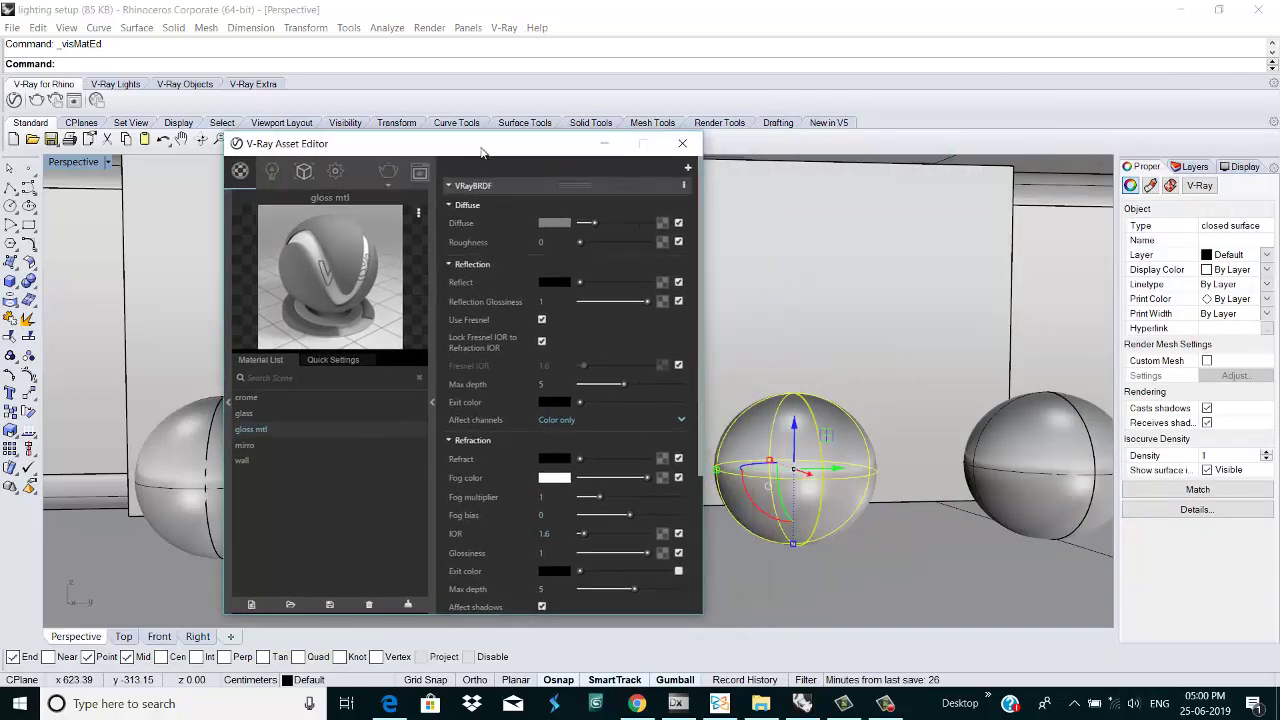
pyautogui.click(554, 223)
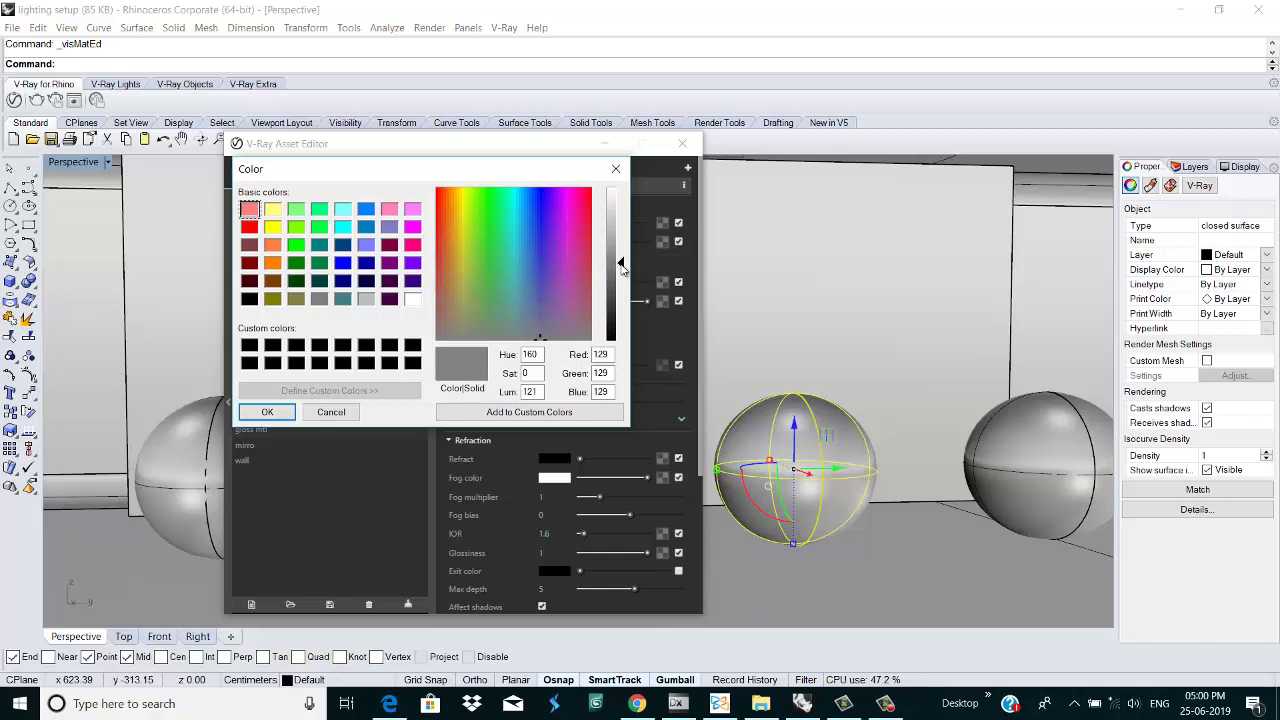
pyautogui.moveTo(621, 264); pyautogui.dragTo(621, 228)
pyautogui.moveTo(480, 294); pyautogui.dragTo(541, 252)
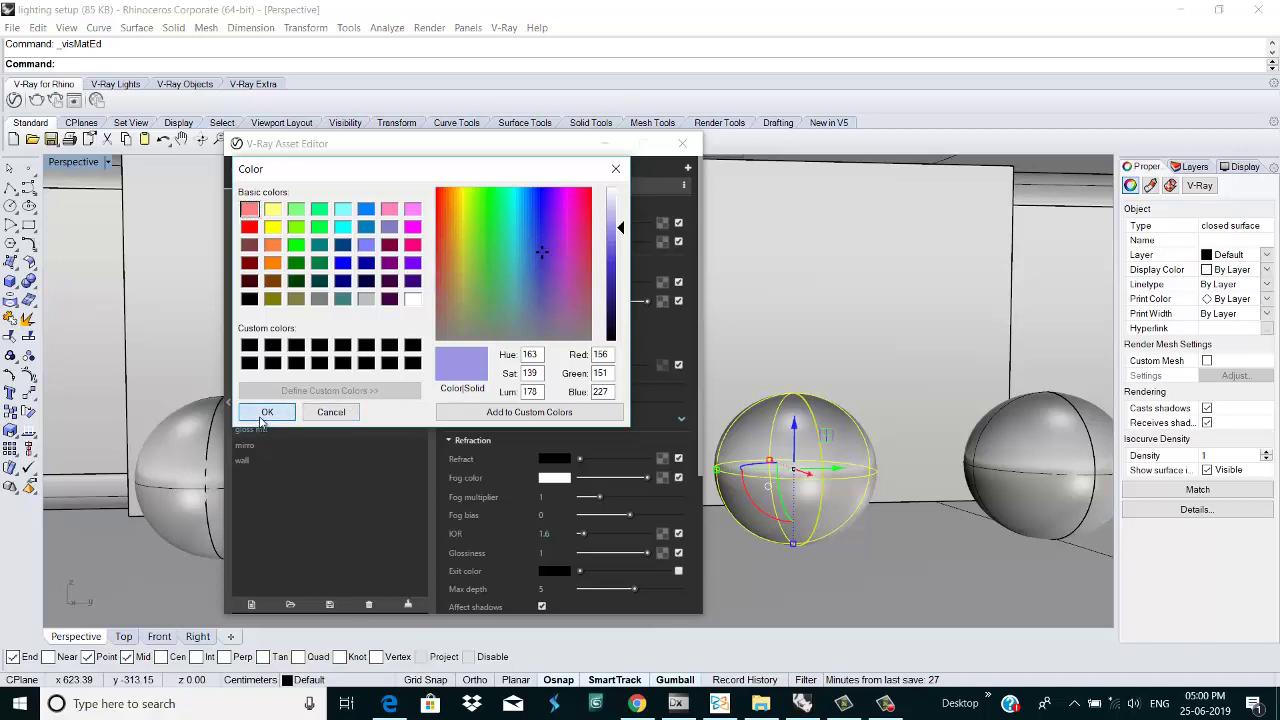
pyautogui.click(267, 412)
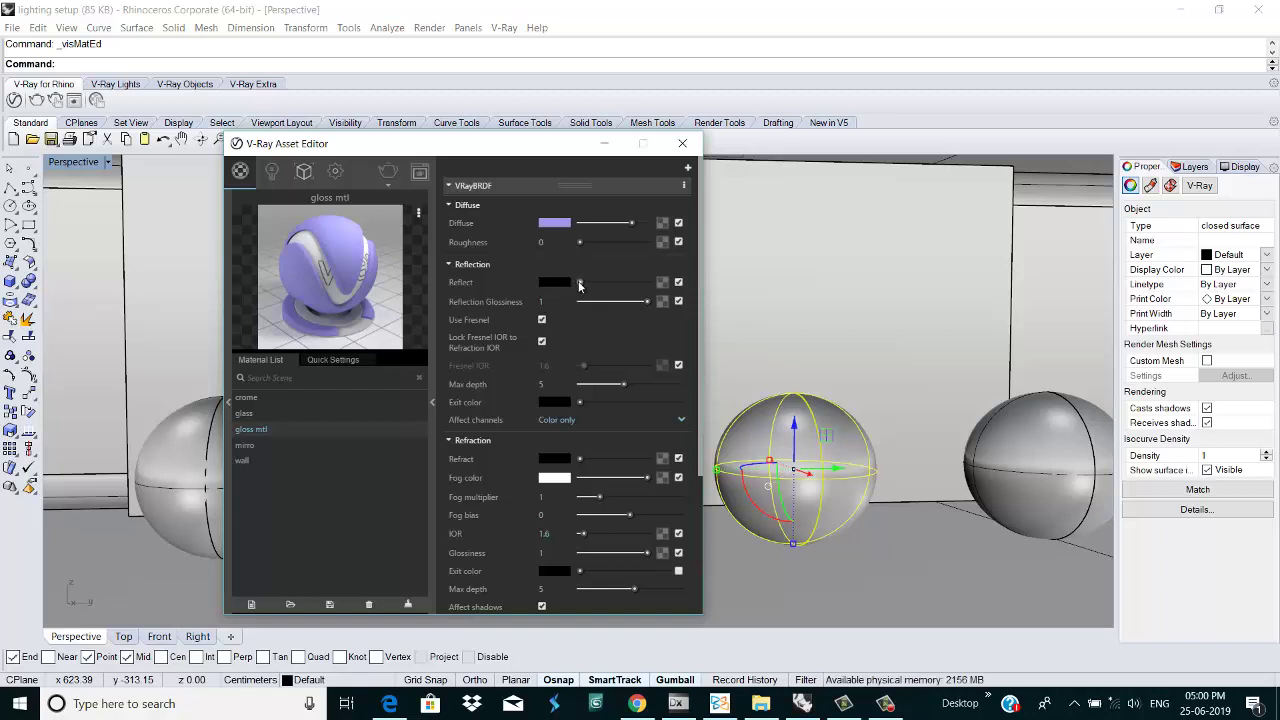
# Step: Set gloss mtl to a light grey reflection with 0.8 reflection glossiness and apply it to the selected sphere
pyautogui.moveTo(579, 284); pyautogui.dragTo(616, 293)
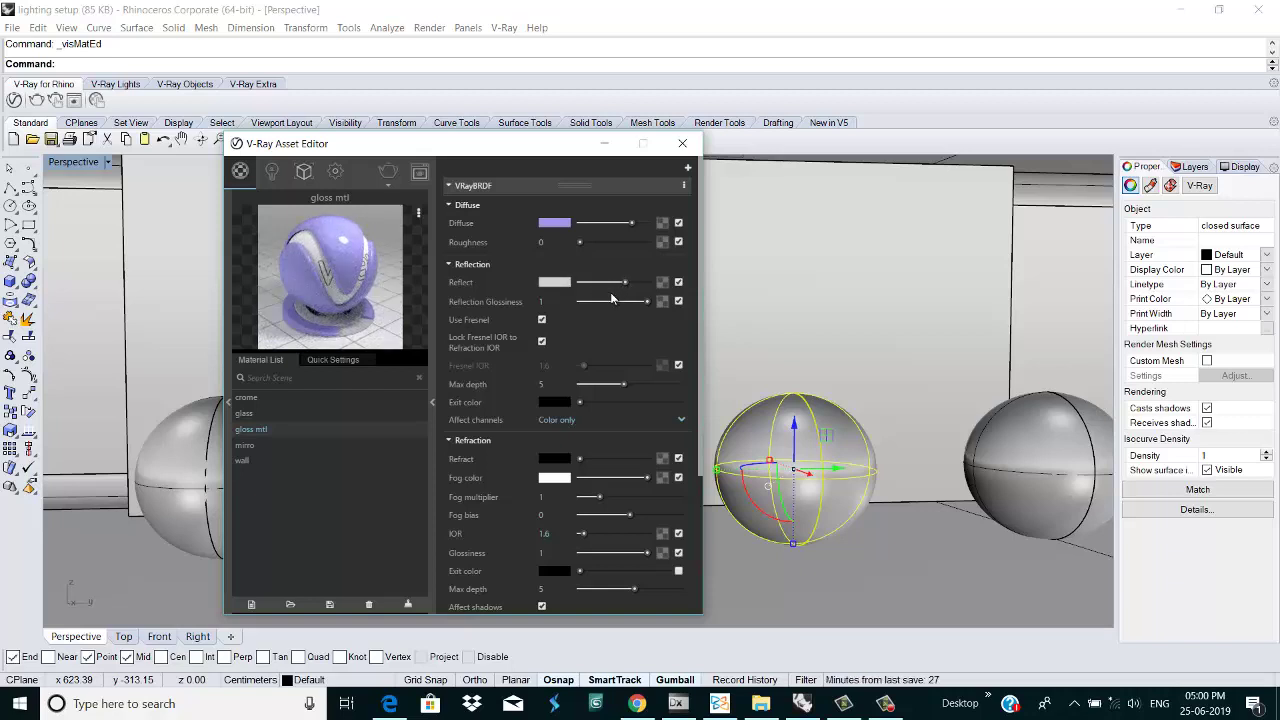
pyautogui.click(542, 320)
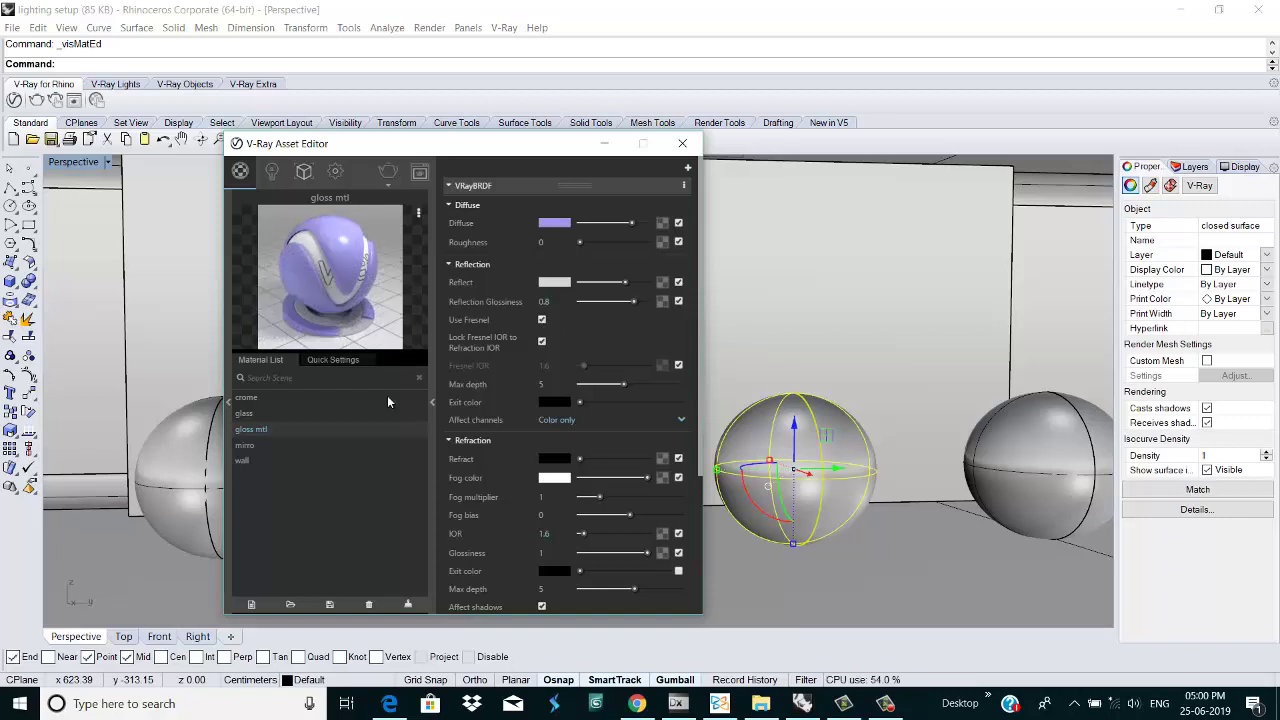
pyautogui.rightClick(289, 433)
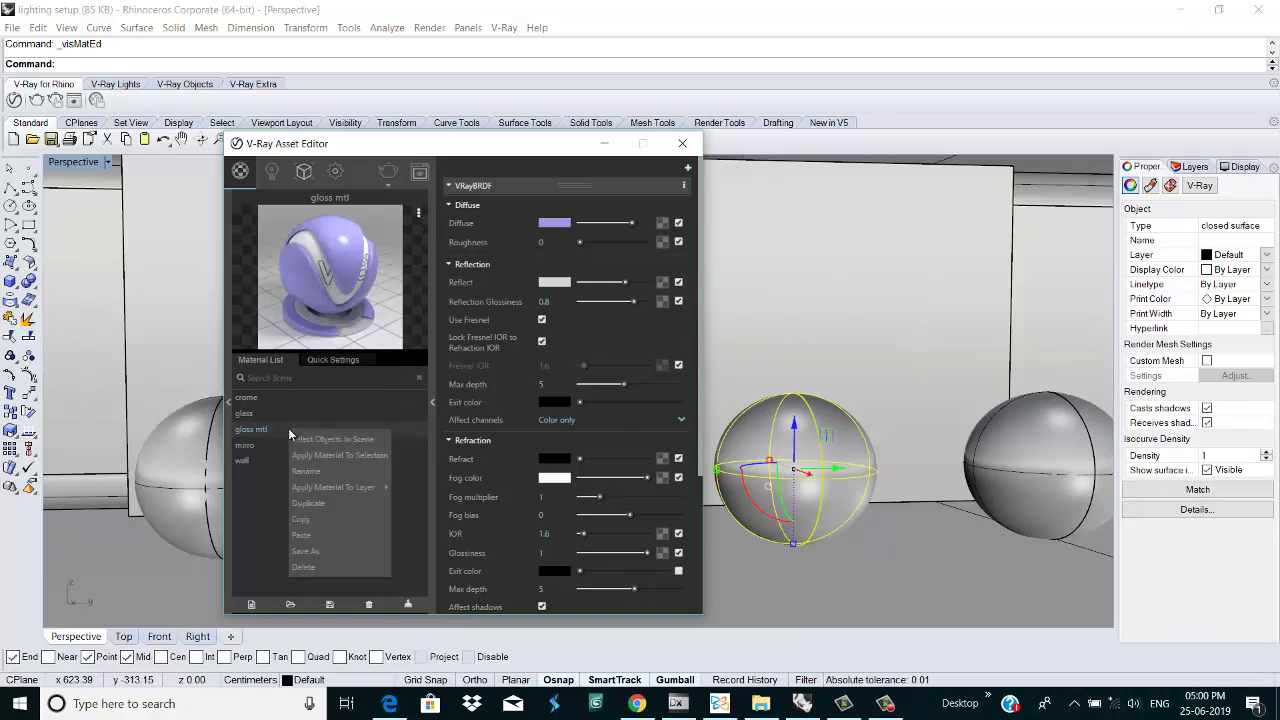
pyautogui.click(326, 457)
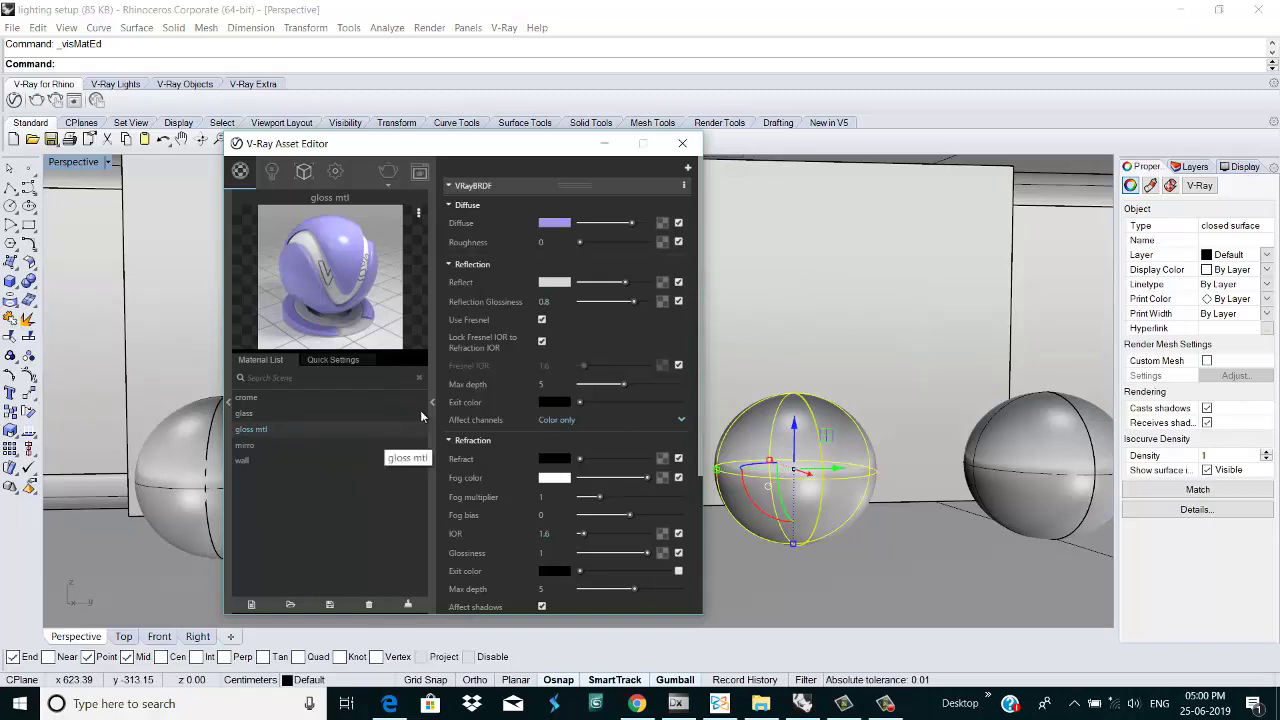
# Step: Render the Perspective view to check the gloss material, close the frame buffer, and minimize the V-Ray Asset Editor
pyautogui.click(388, 173)
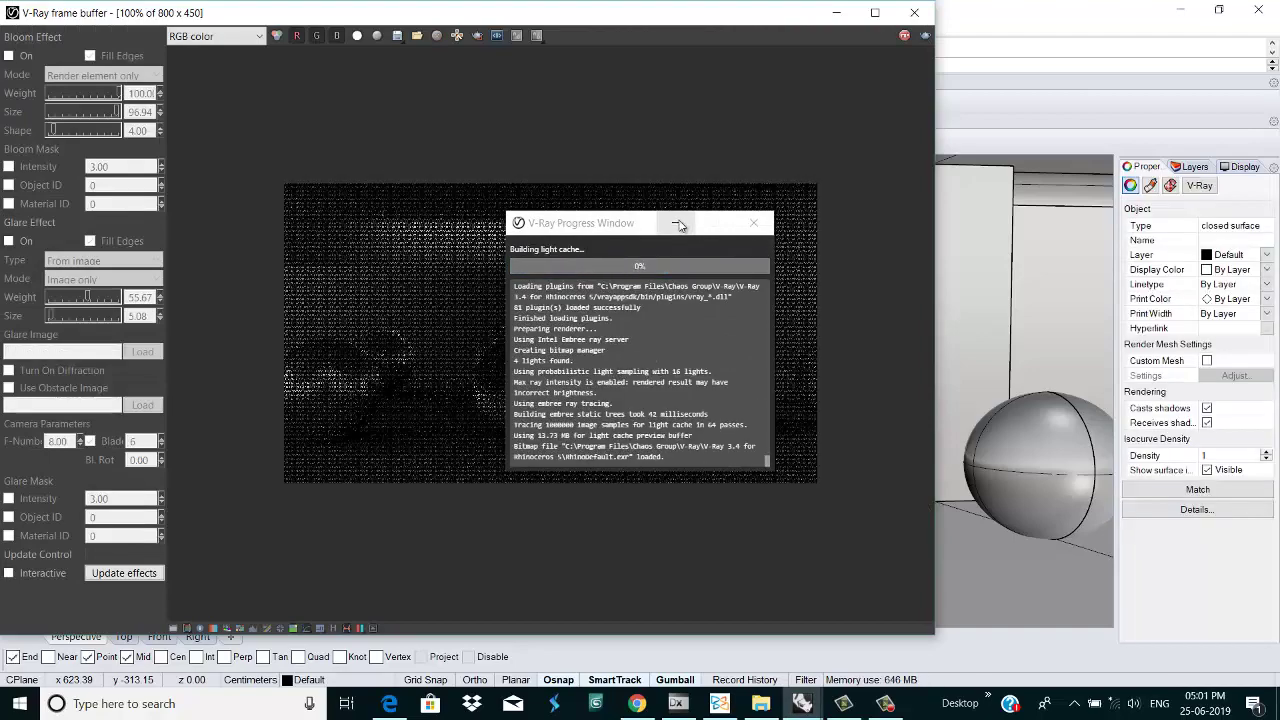
pyautogui.click(678, 224)
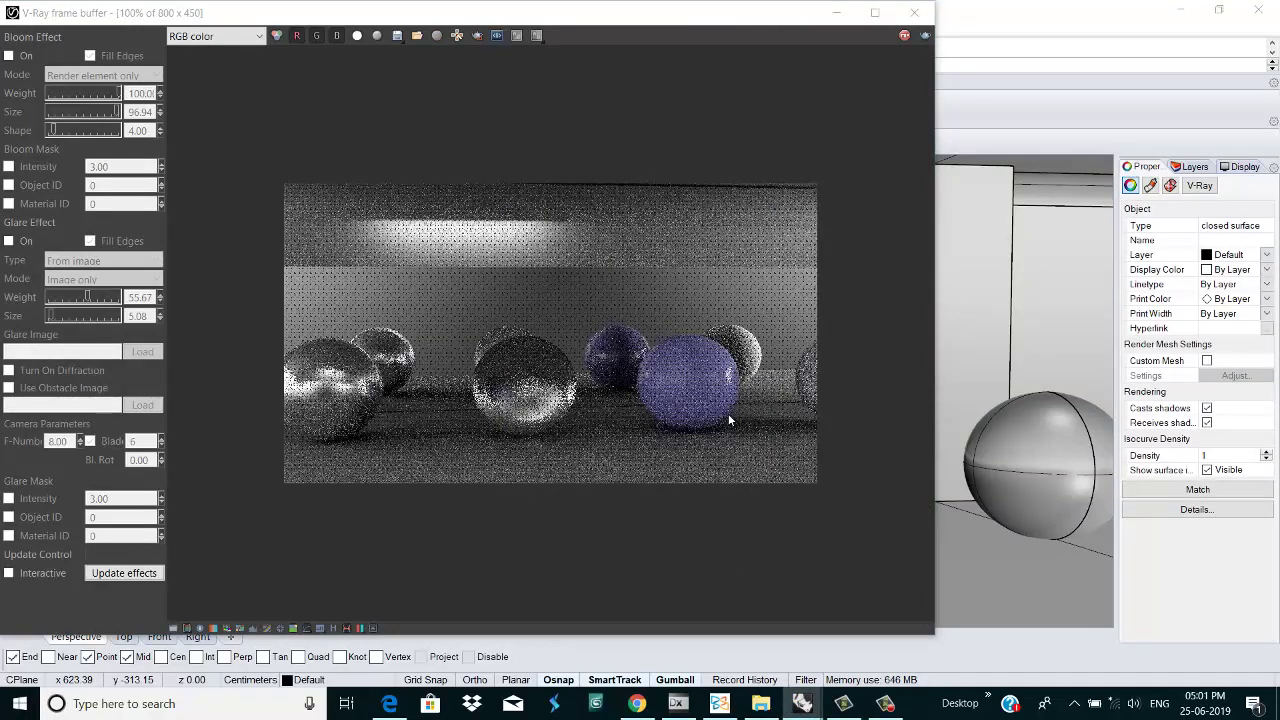
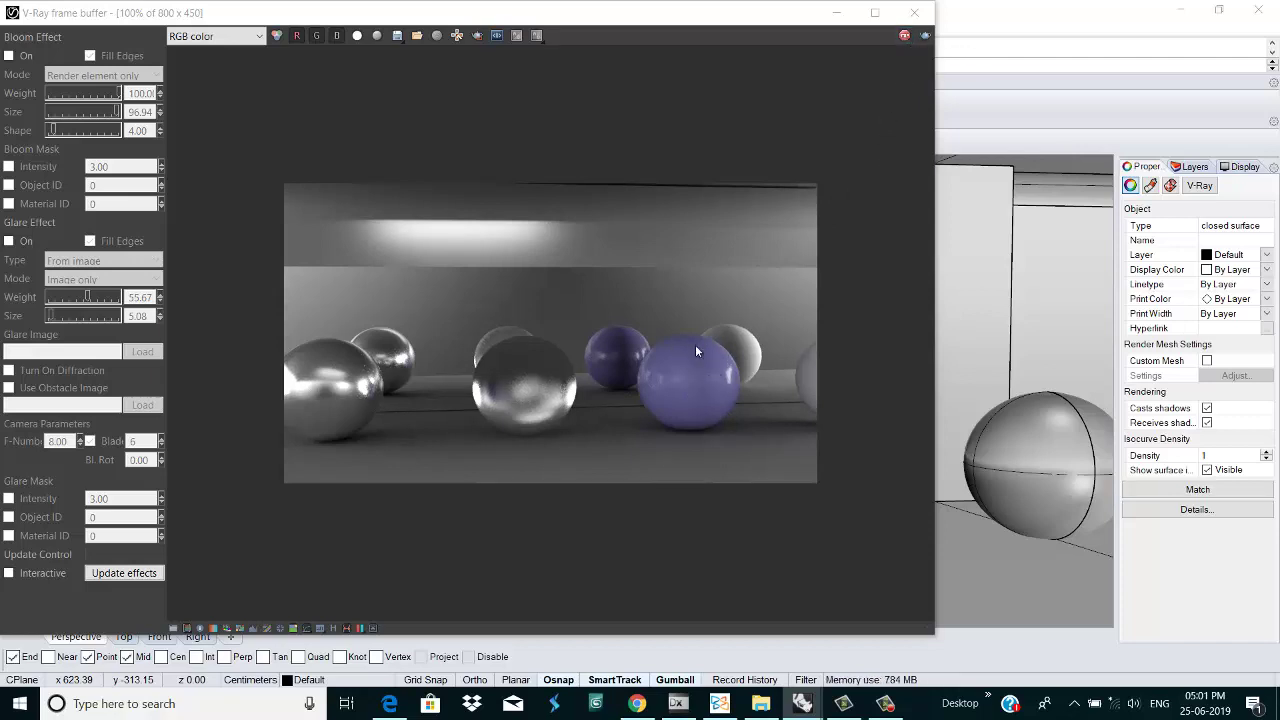
pyautogui.click(914, 12)
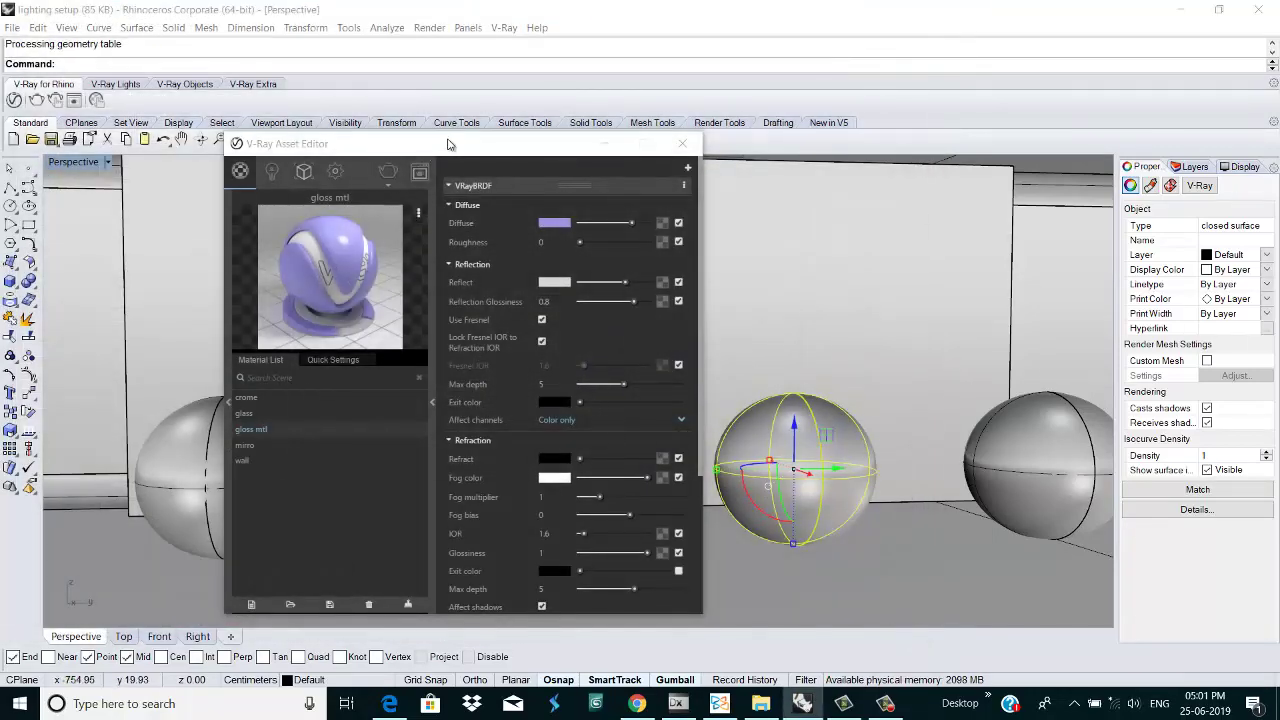
pyautogui.click(603, 145)
# Step: Restore the four-viewport layout from the maximized Perspective view for drawing a box
pyautogui.scroll(-5, 338, 525)
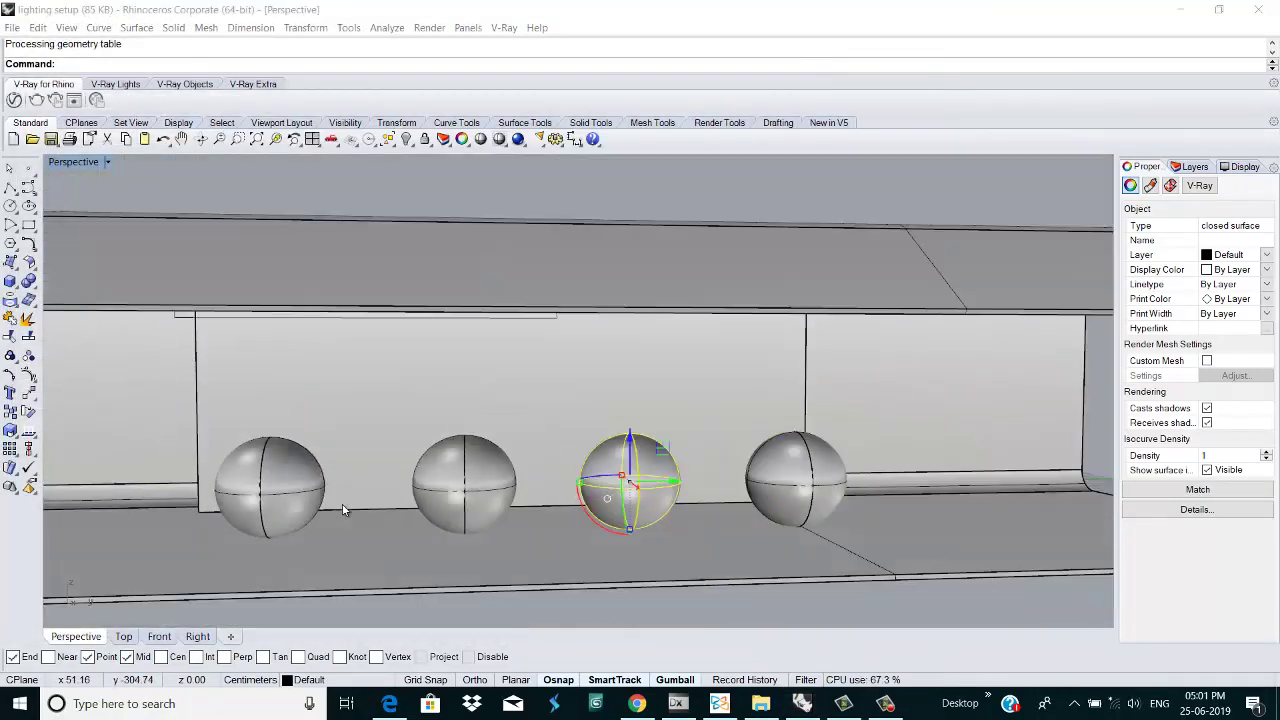
pyautogui.click(10, 282)
pyautogui.doubleClick(73, 161)
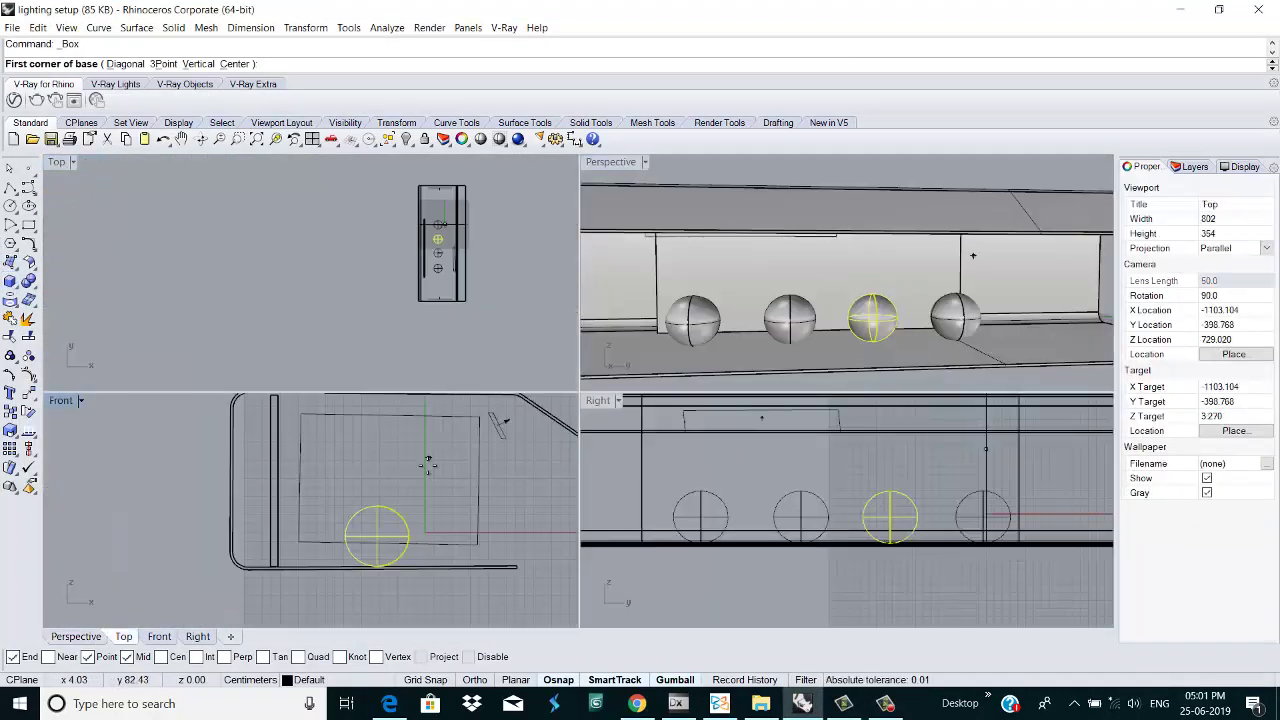
pyautogui.scroll(-2, 428, 463)
pyautogui.scroll(2, 400, 508)
pyautogui.scroll(3, 455, 222)
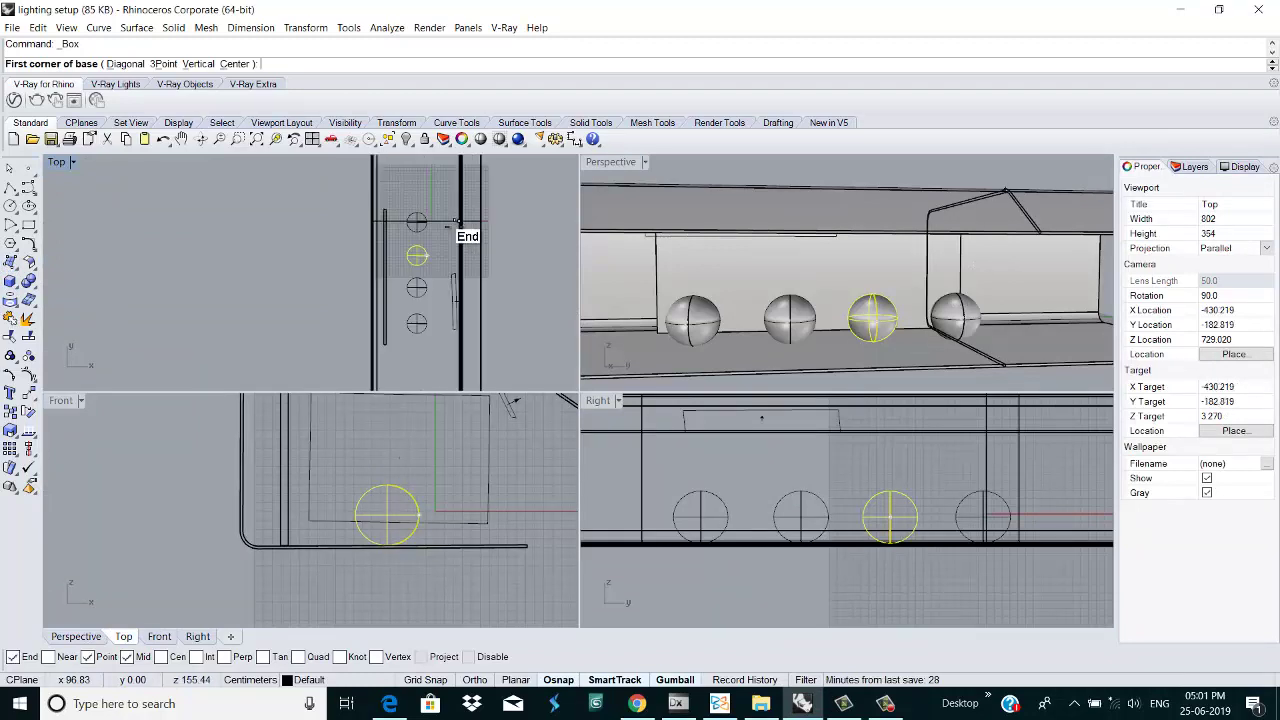
pyautogui.scroll(1, 450, 225)
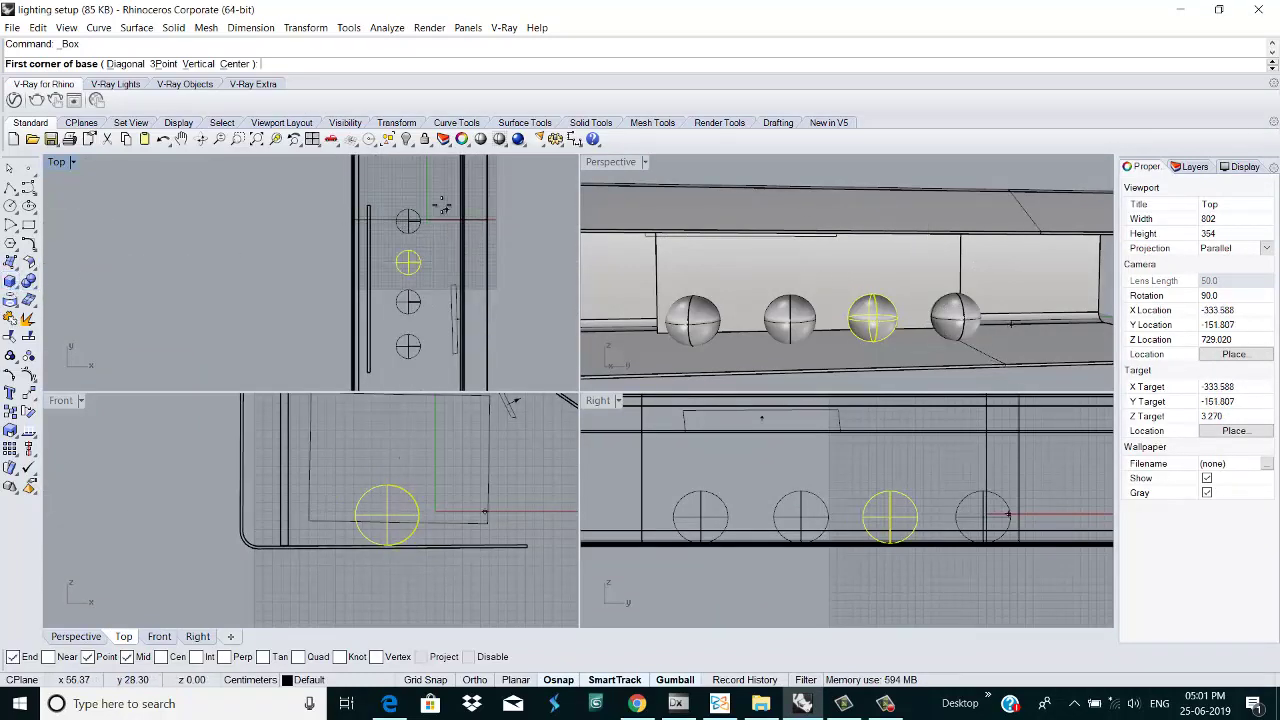
pyautogui.click(370, 207)
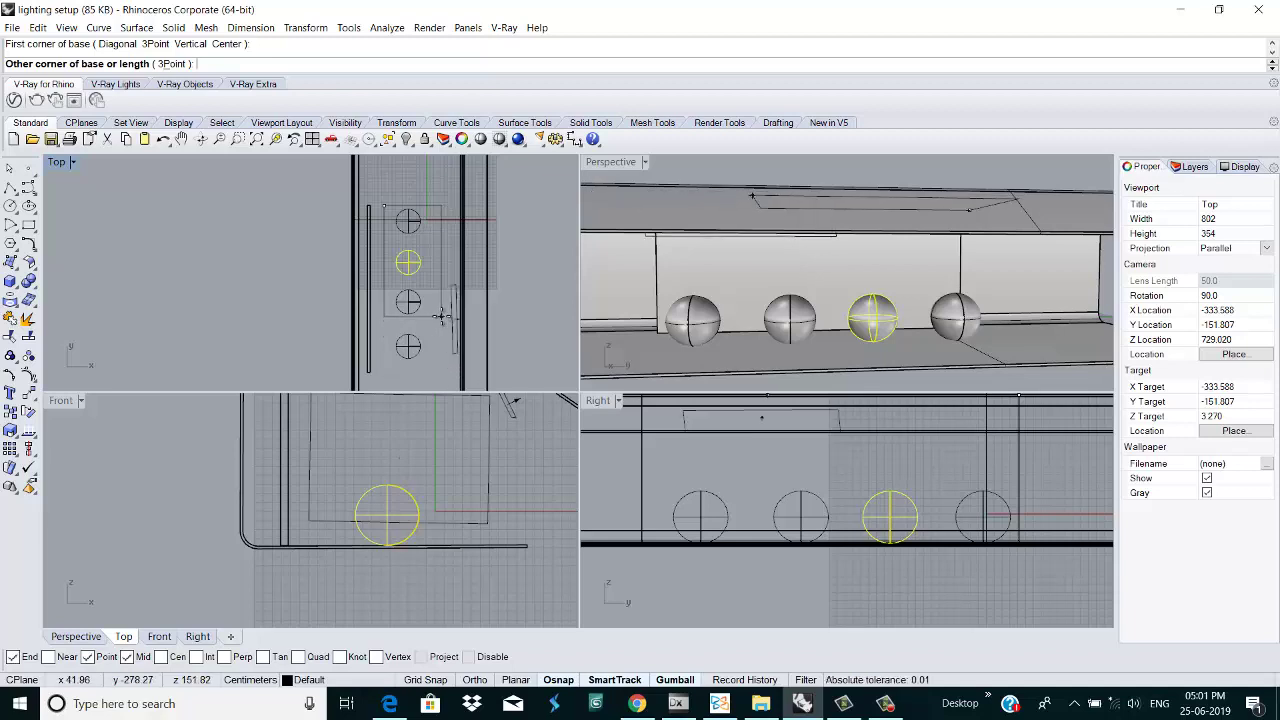
pyautogui.press('Escape')
# Step: Draw a thin box in the Top view with a rectangular base that spans all four spheres
pyautogui.click(400, 265)
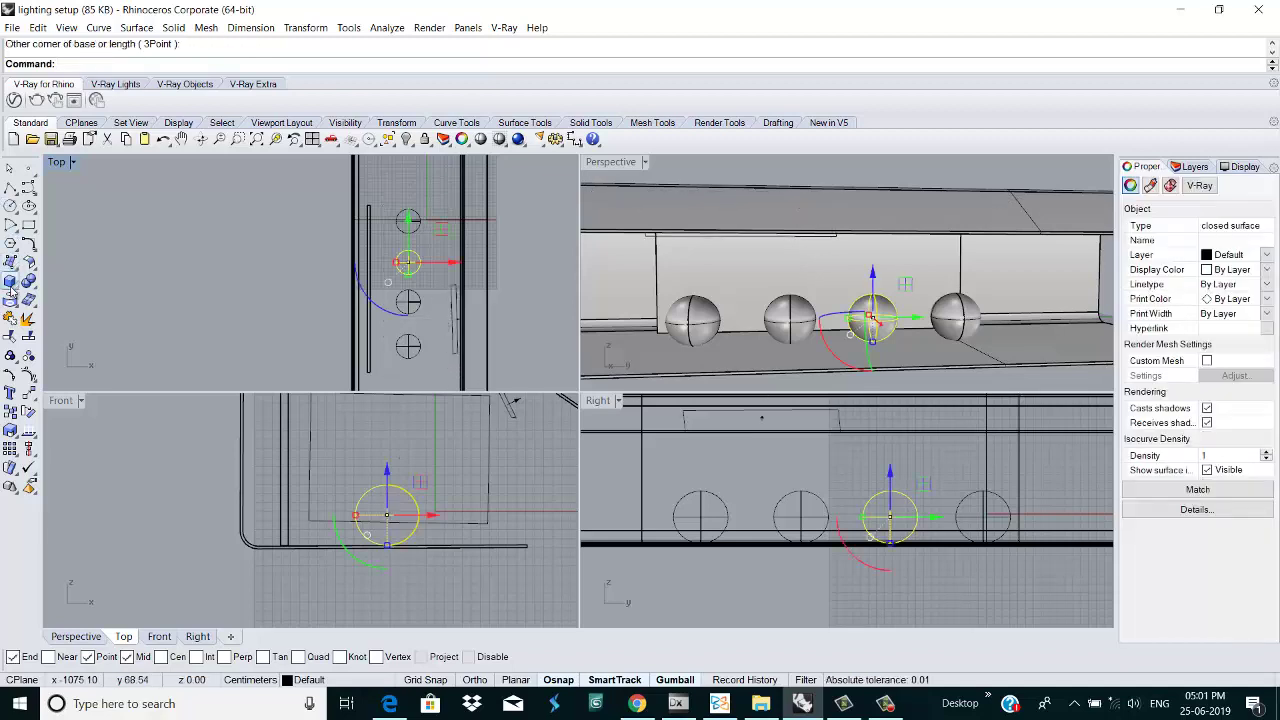
pyautogui.click(10, 283)
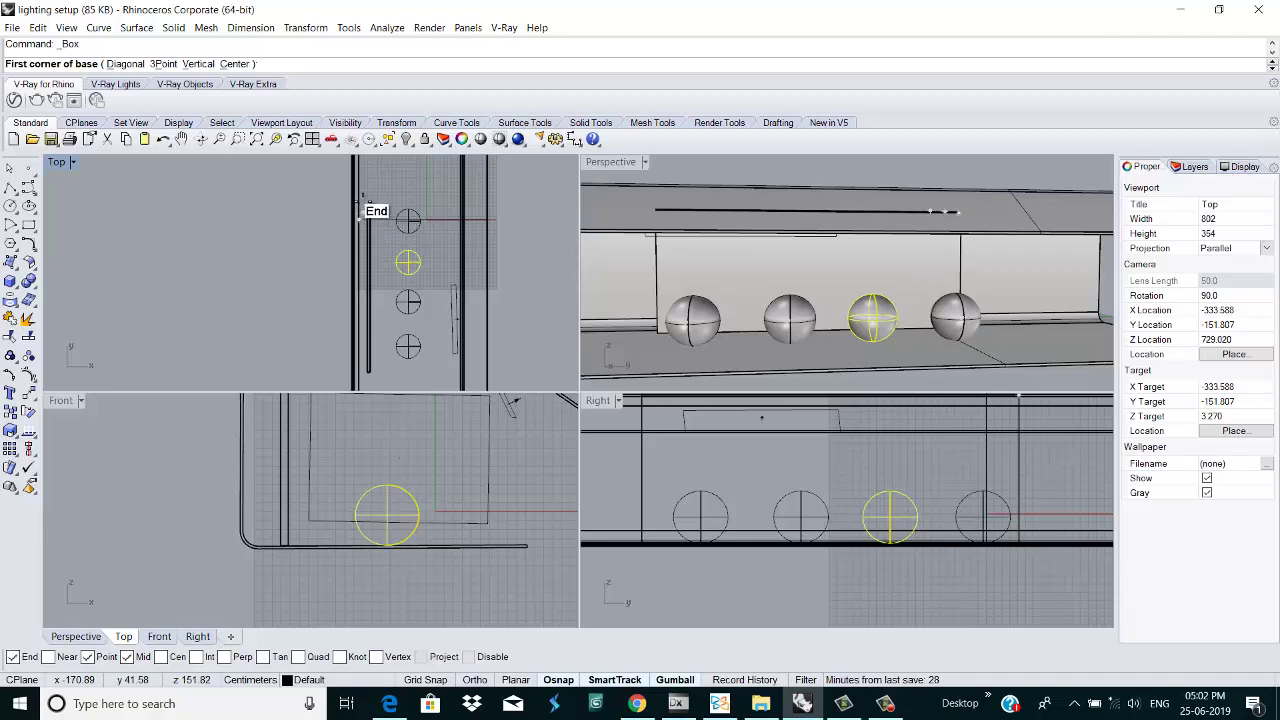
pyautogui.click(363, 196)
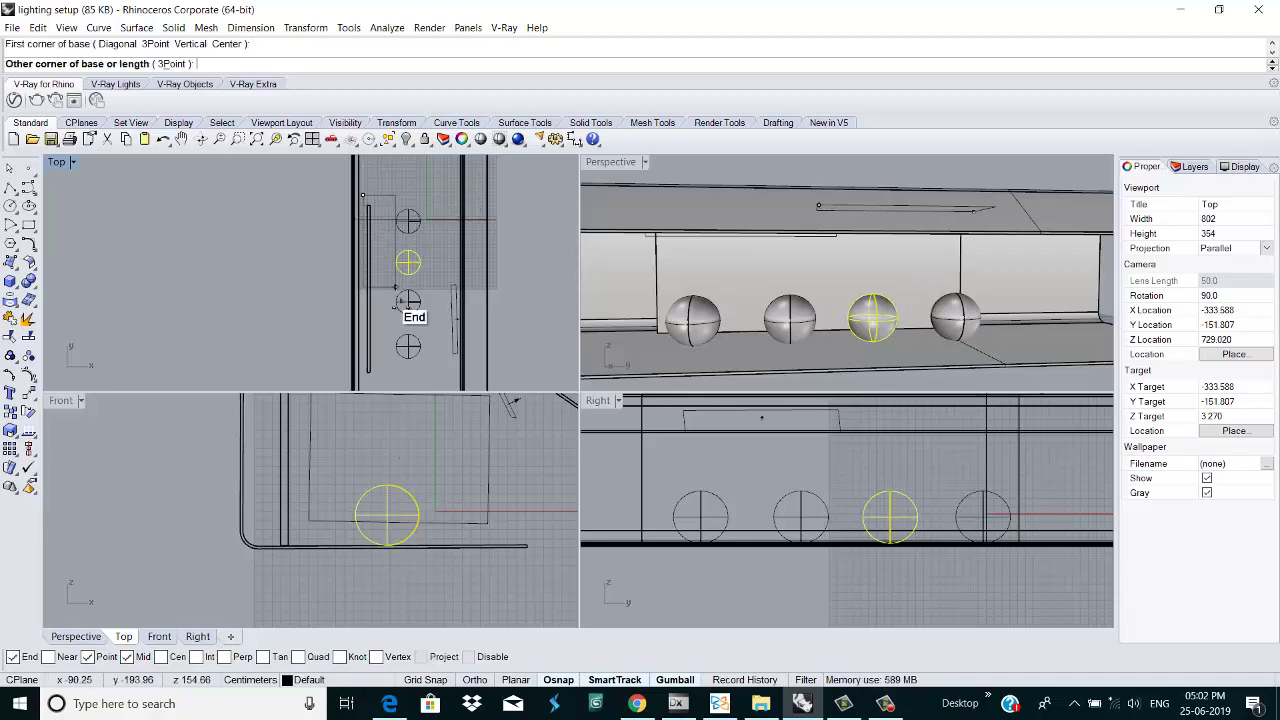
pyautogui.click(477, 383)
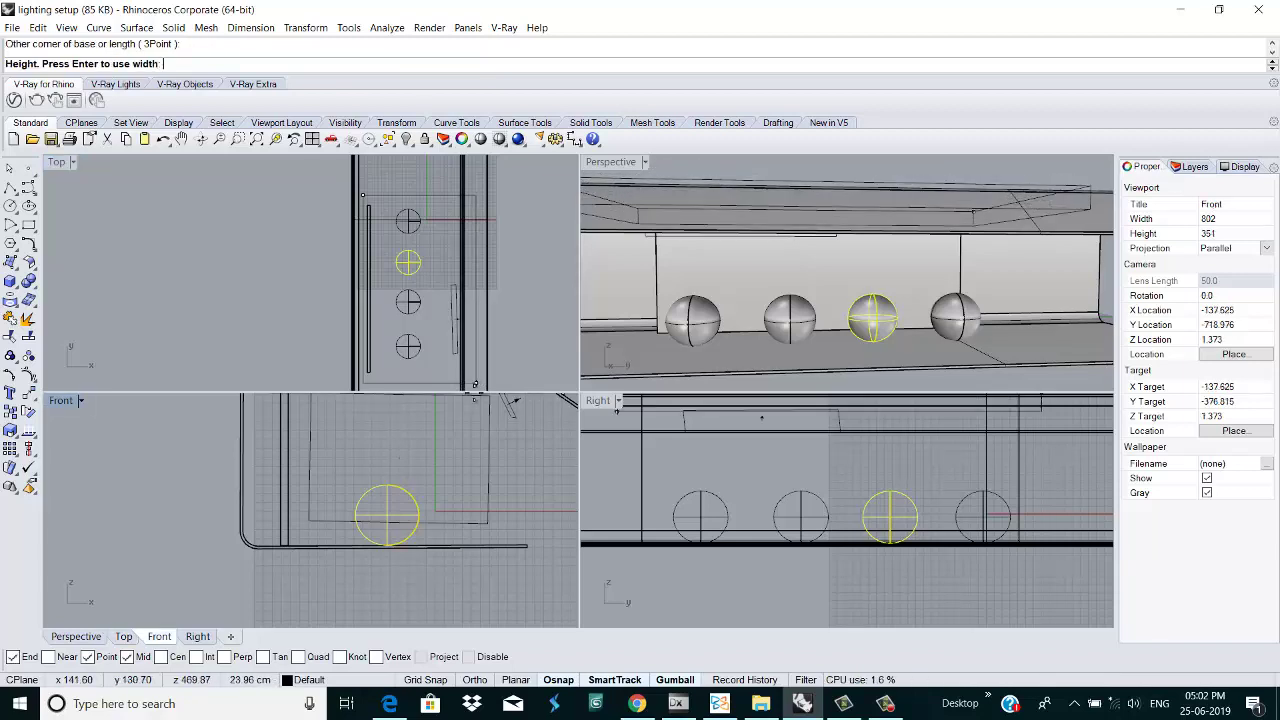
pyautogui.click(477, 383)
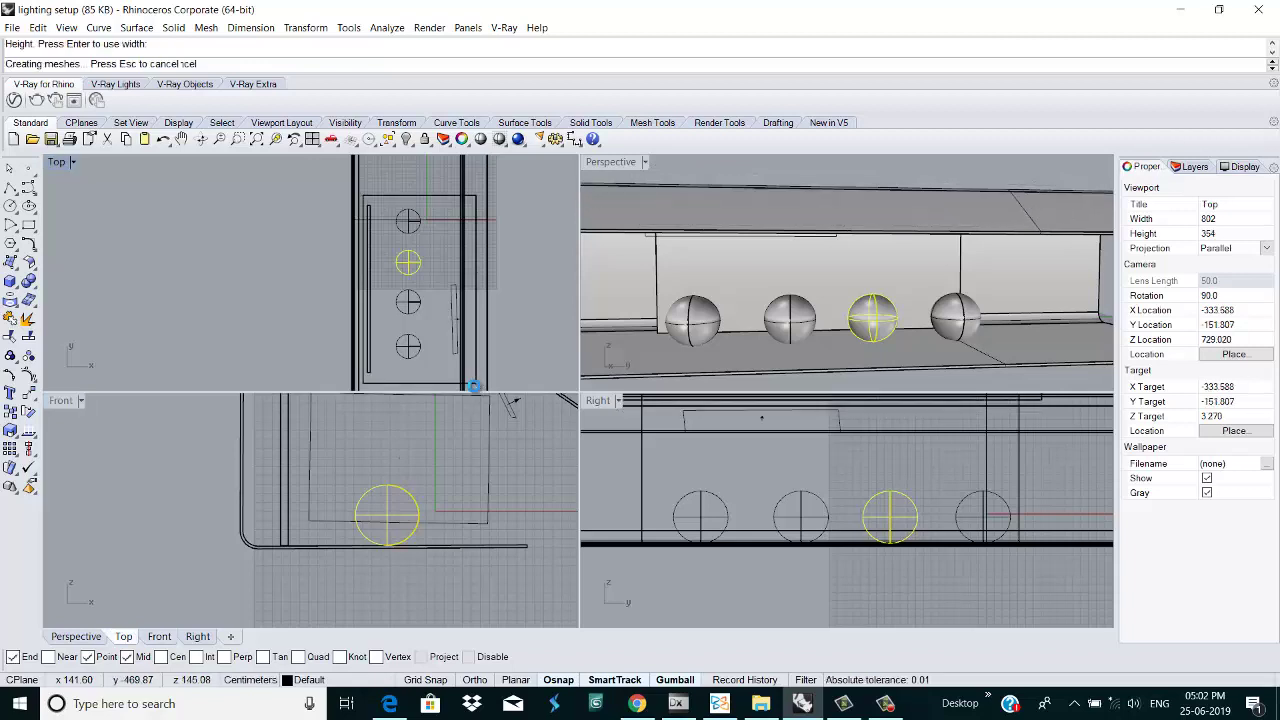
pyautogui.scroll(-3, 468, 527)
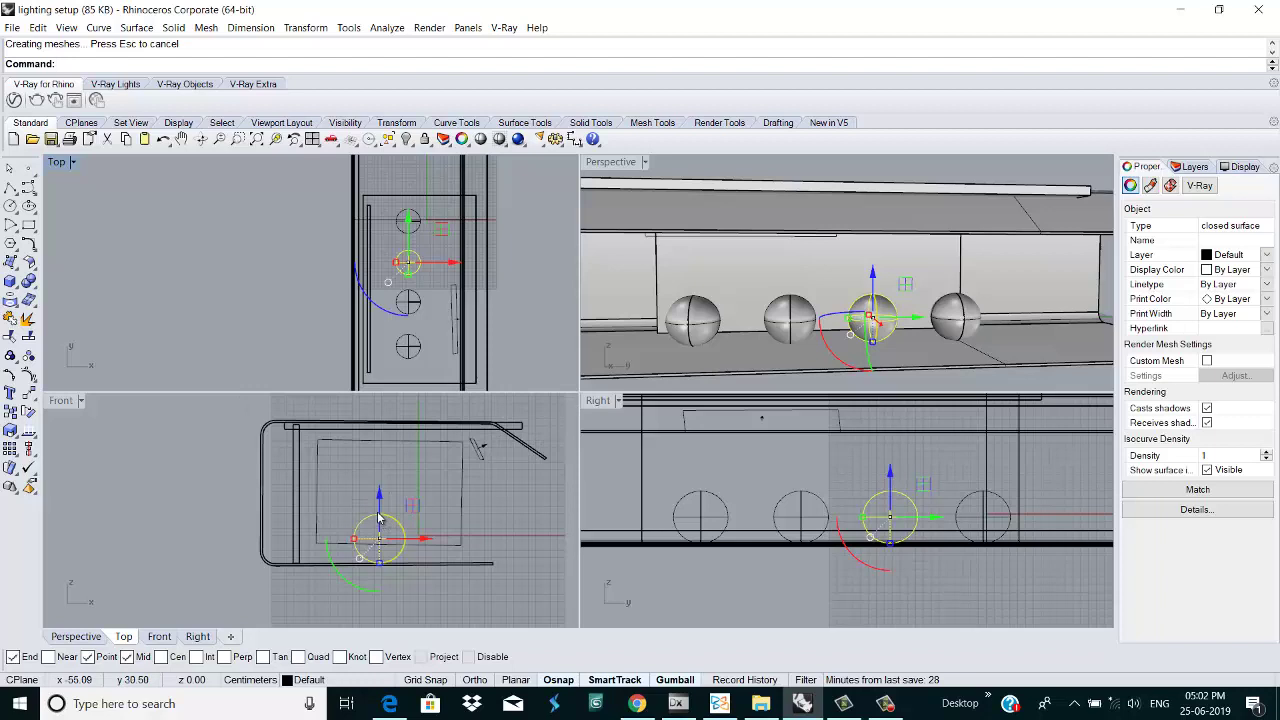
pyautogui.moveTo(378, 518); pyautogui.dragTo(383, 496)
pyautogui.hotkey('ctrl', 'z')
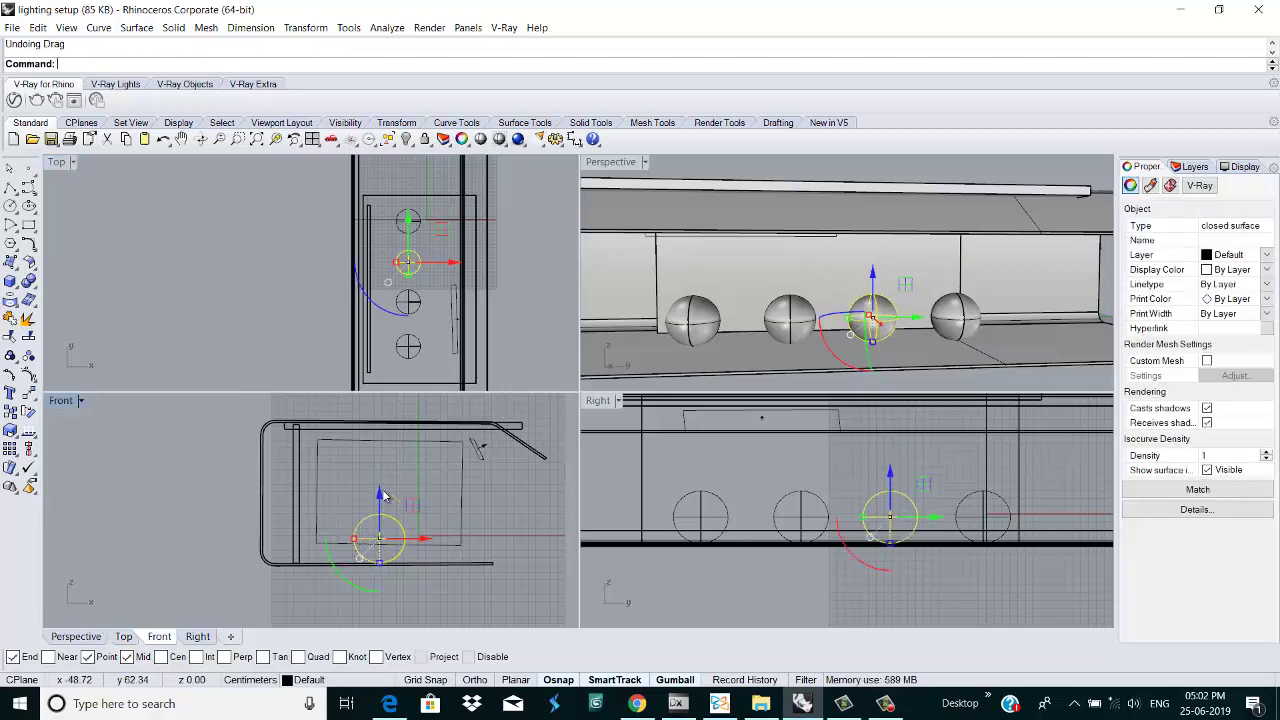
# Step: Move the thin box straight down in the Front view to the floor level beneath the spheres
pyautogui.click(816, 191)
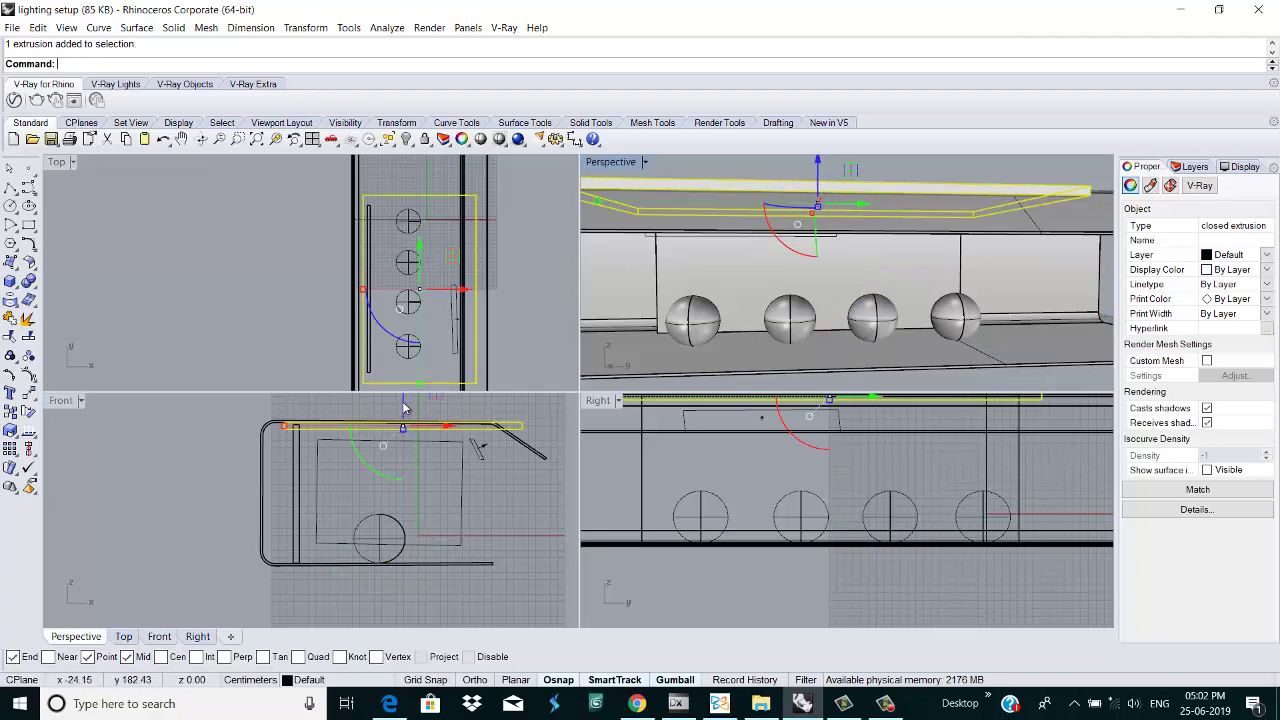
pyautogui.moveTo(404, 407); pyautogui.dragTo(406, 549)
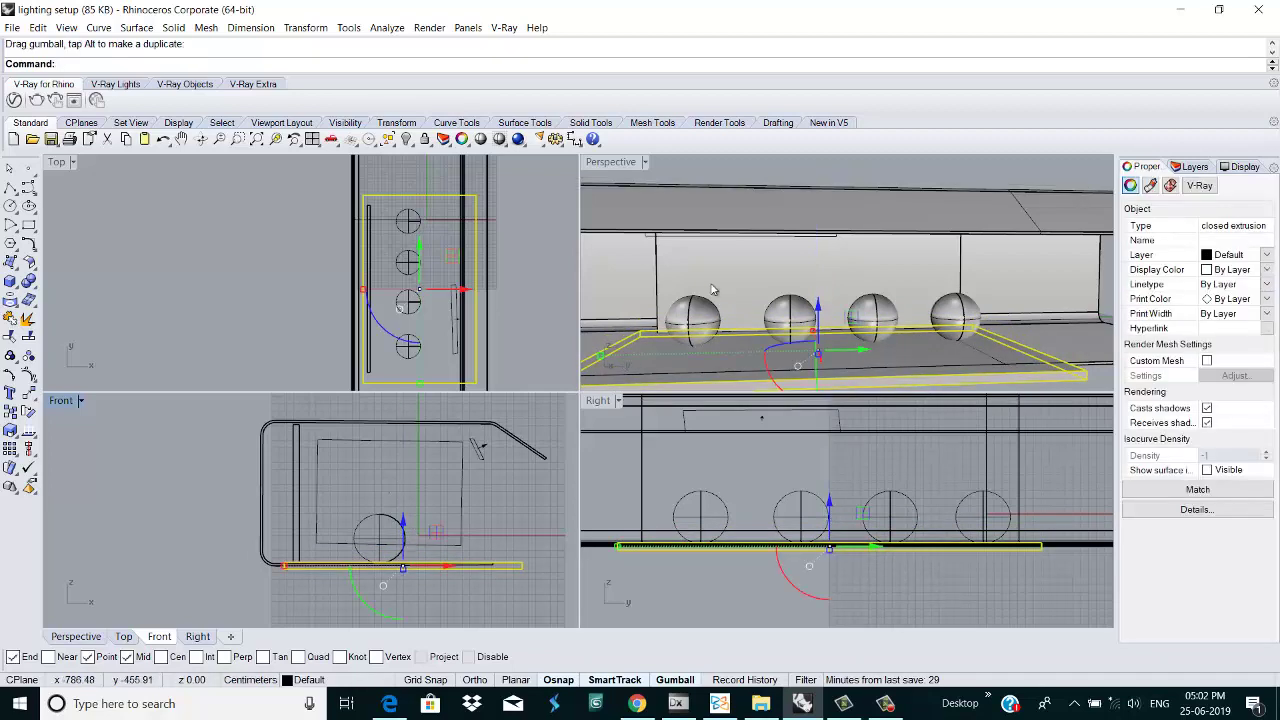
pyautogui.click(790, 177)
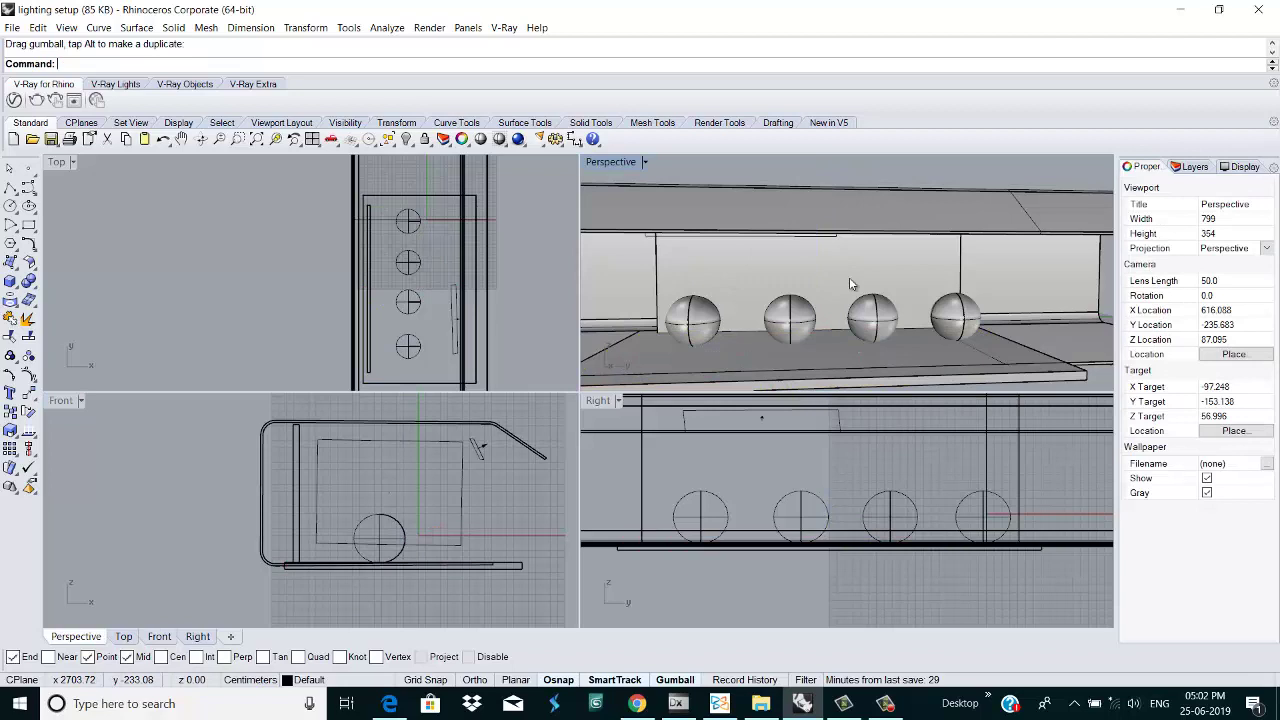
pyautogui.click(1036, 349)
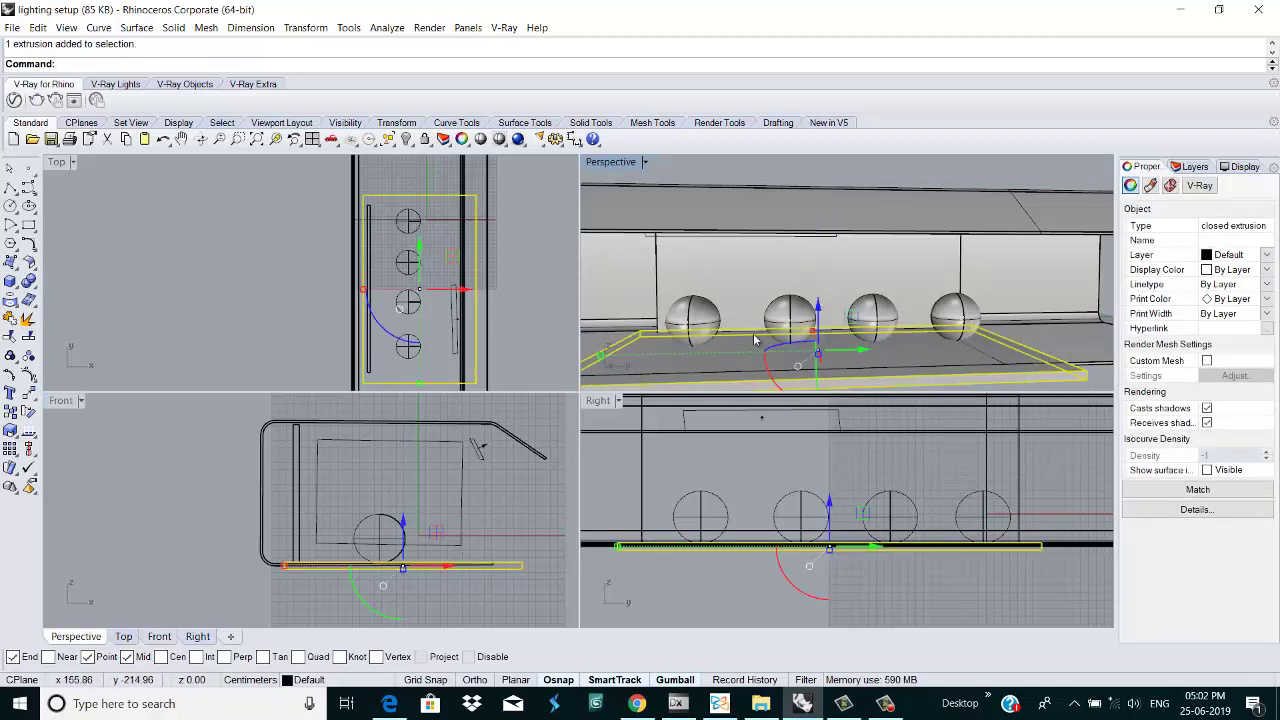
# Step: Narrow the box across its width in the Top view and shift it slightly toward the back wall
pyautogui.scroll(-2, 414, 263)
pyautogui.scroll(2, 404, 199)
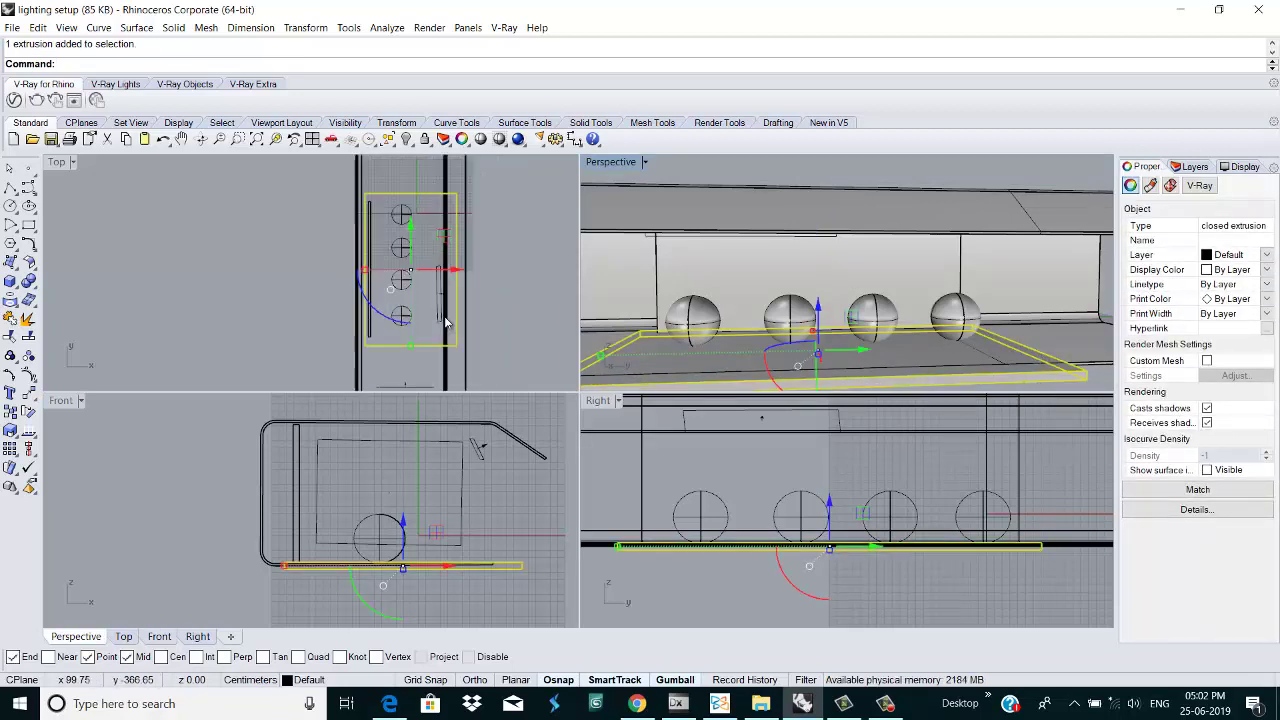
pyautogui.moveTo(326, 248); pyautogui.dragTo(335, 258)
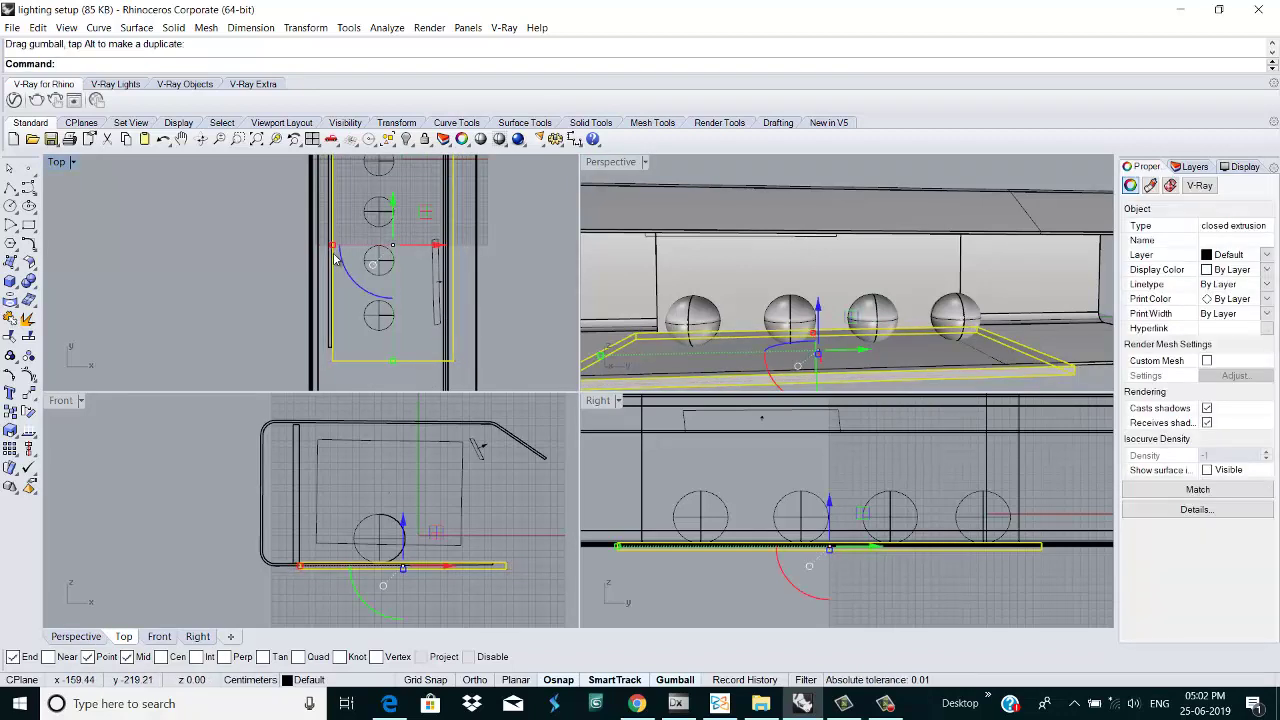
pyautogui.moveTo(432, 248); pyautogui.dragTo(422, 246)
# Step: Maximize the Perspective view and scale down the box's thickness to a very thin slab
pyautogui.doubleClick(610, 162)
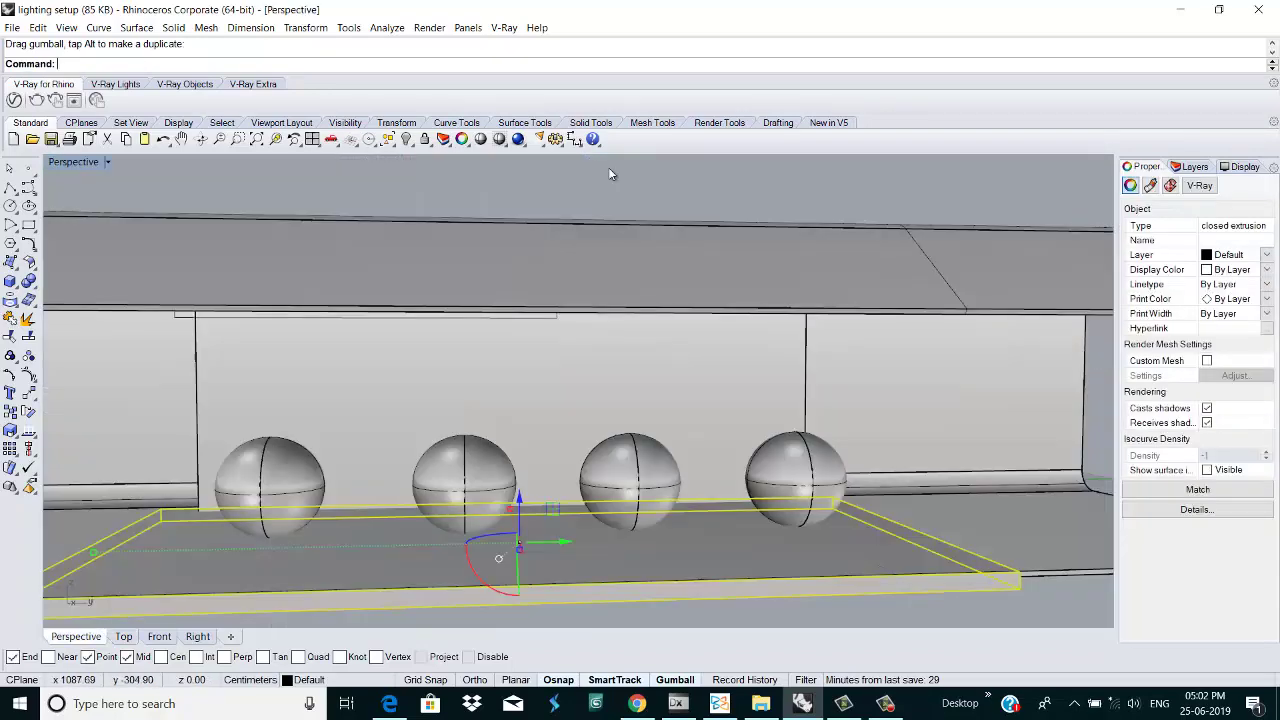
pyautogui.scroll(-3, 580, 450)
pyautogui.moveTo(558, 539); pyautogui.dragTo(758, 562, button='right')
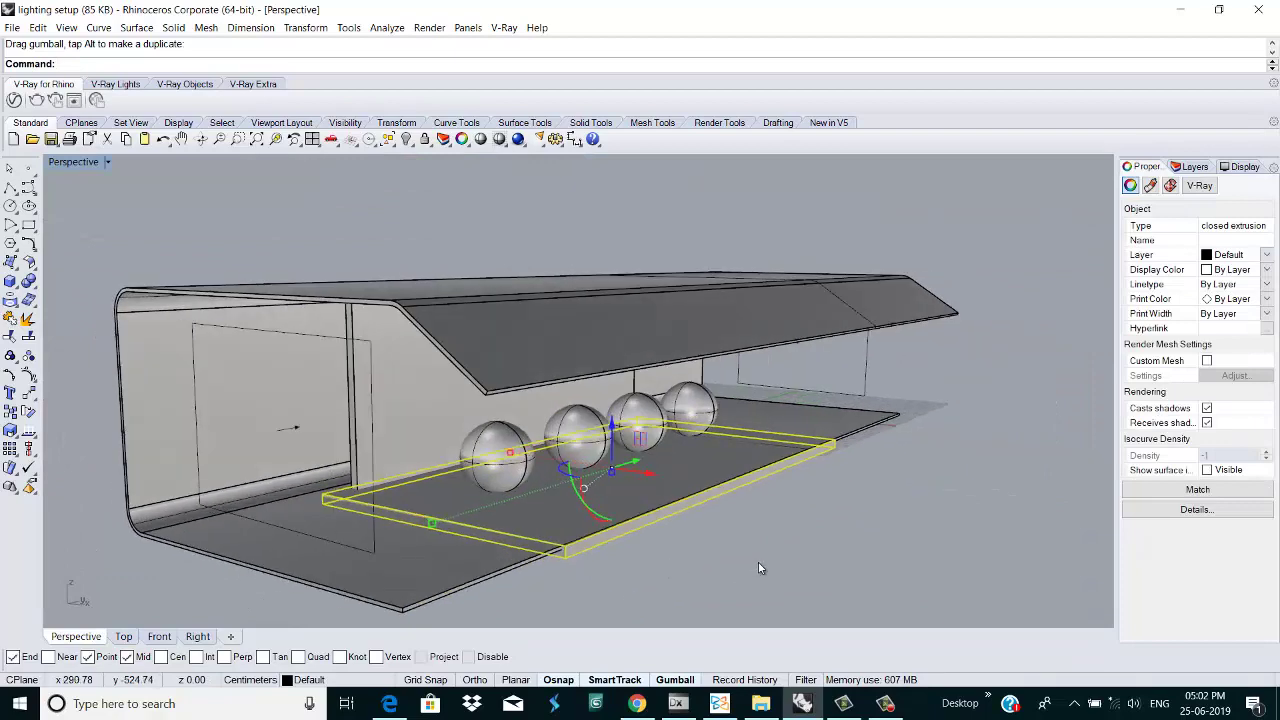
pyautogui.click(758, 562)
pyautogui.scroll(2, 628, 548)
pyautogui.scroll(2, 628, 548)
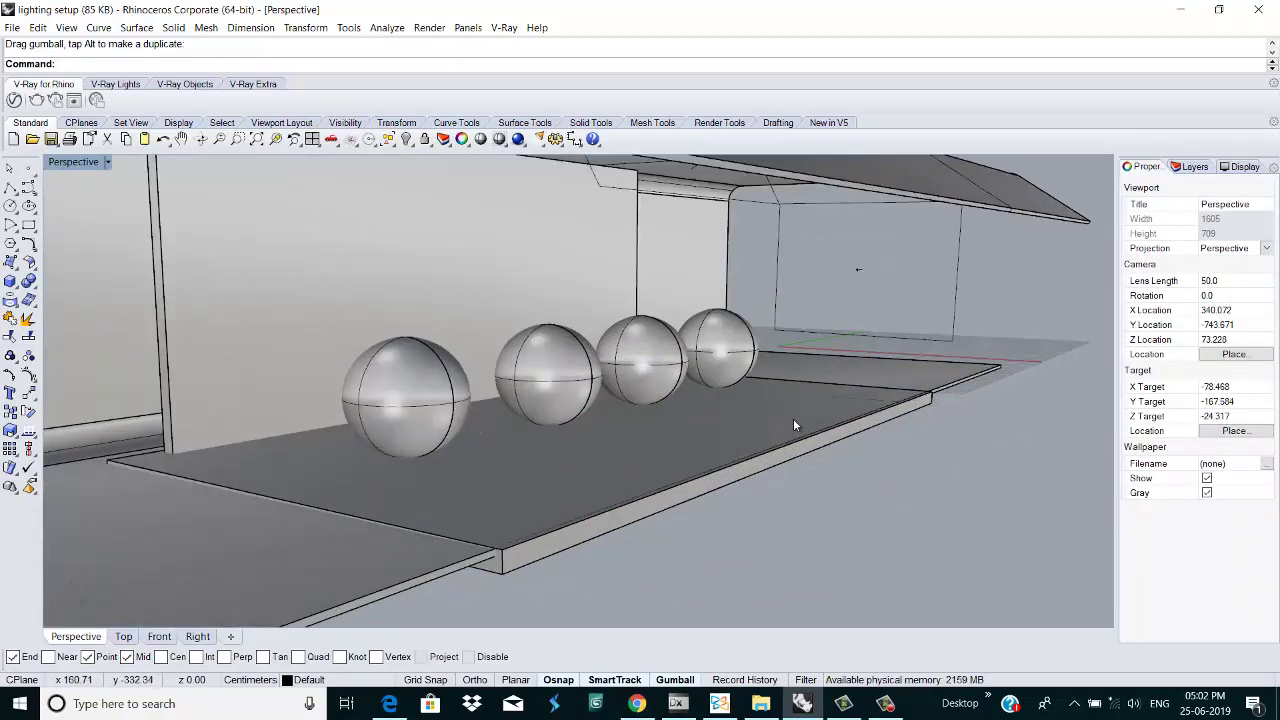
pyautogui.moveTo(847, 454); pyautogui.dragTo(706, 516, button='right')
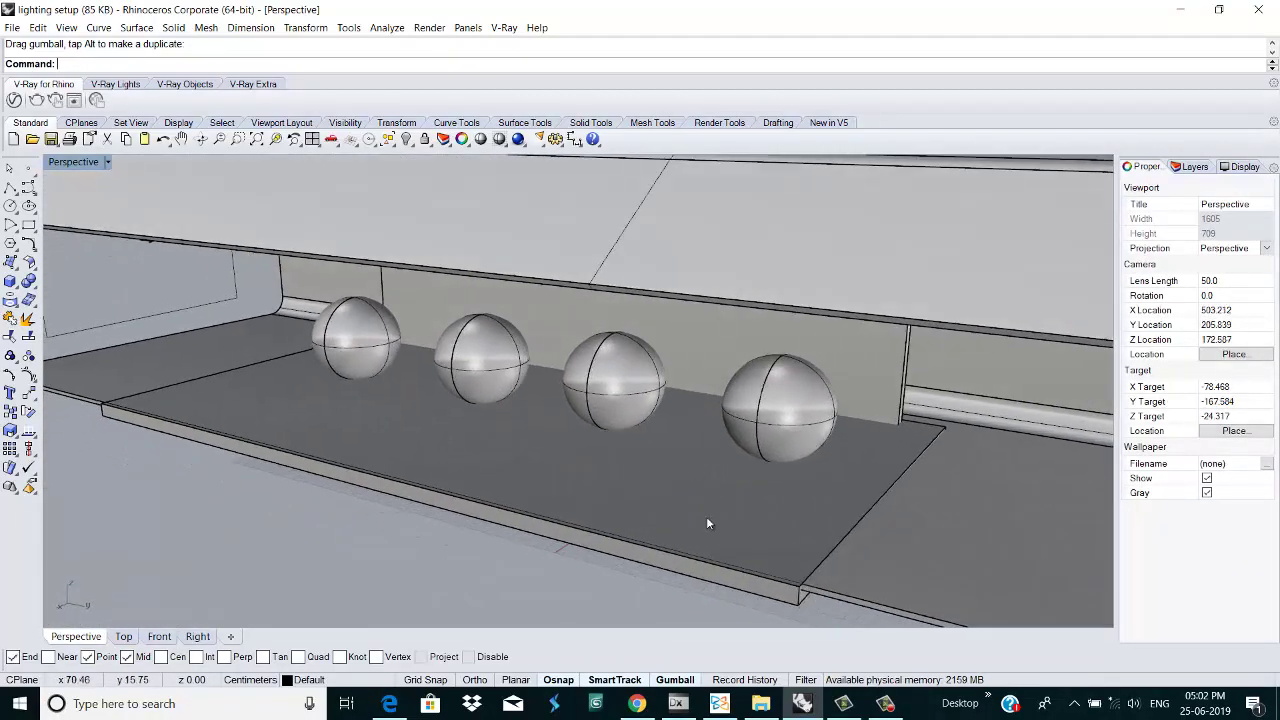
pyautogui.click(649, 561)
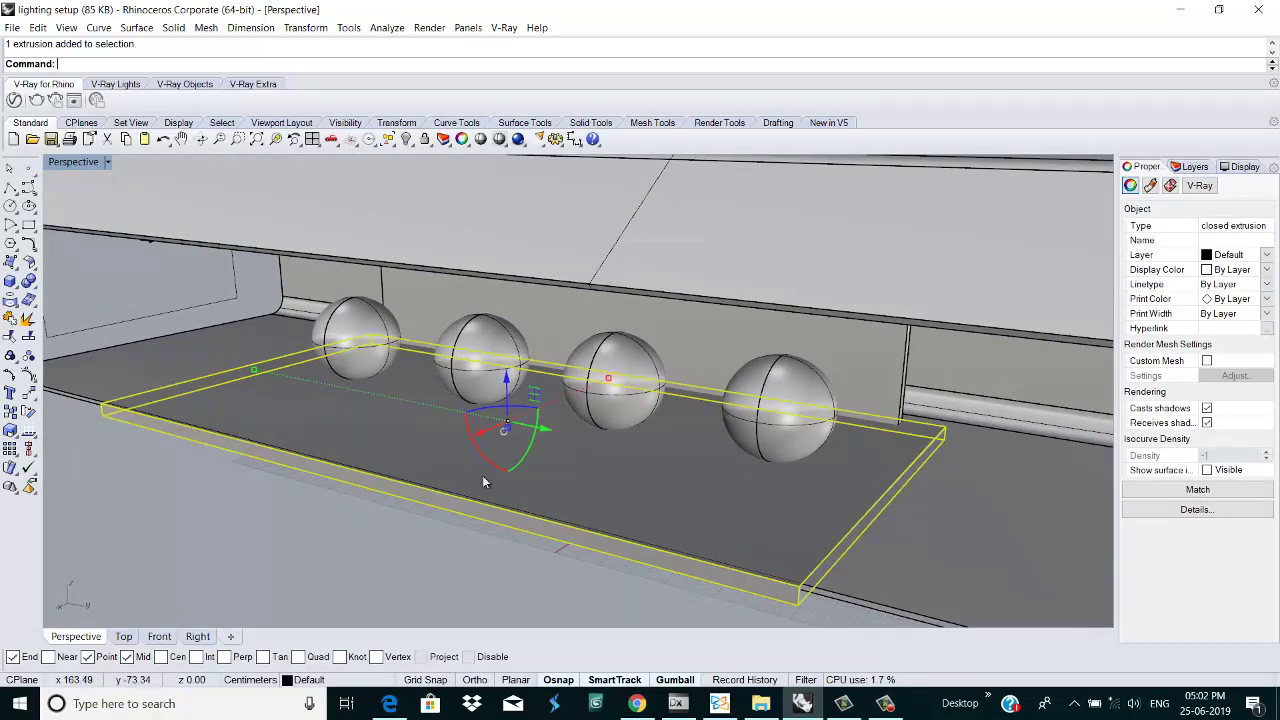
pyautogui.moveTo(505, 427); pyautogui.dragTo(603, 534, button='right')
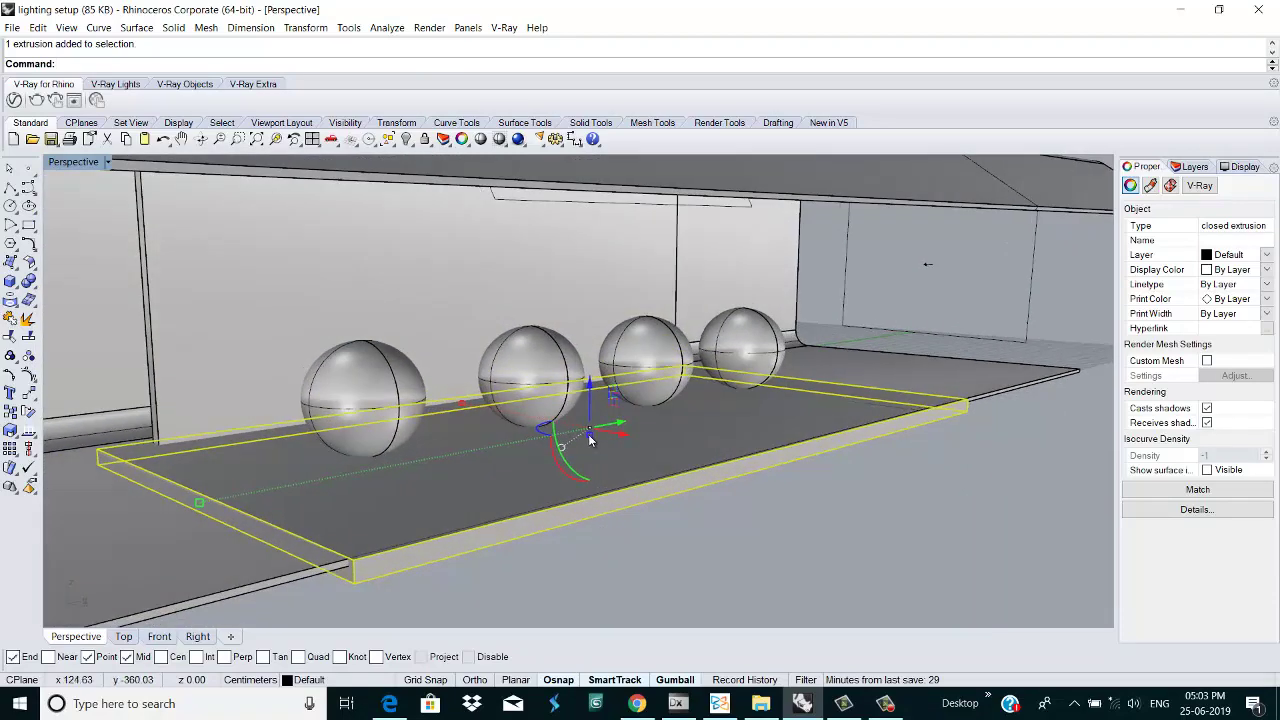
pyautogui.moveTo(590, 440); pyautogui.dragTo(589, 428)
pyautogui.click(697, 528)
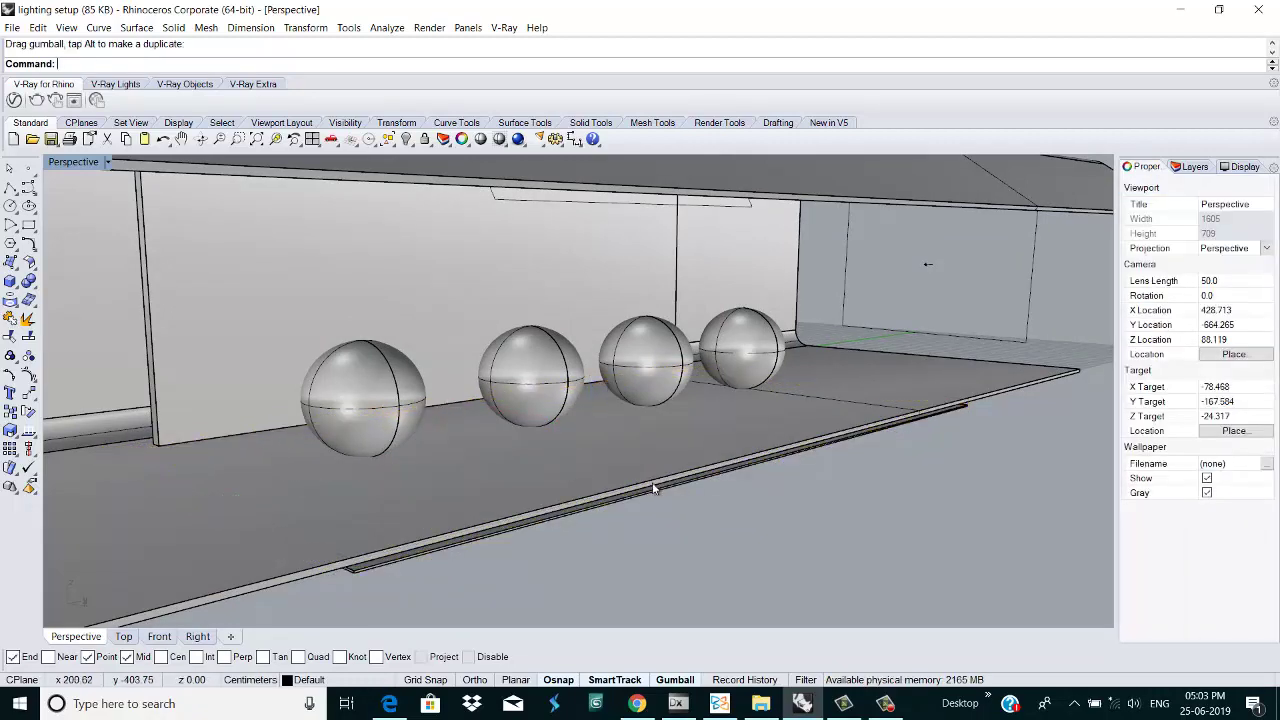
# Step: Raise the thinned slab slightly so it lies just on top of the floor surface under the spheres
pyautogui.click(655, 484)
pyautogui.moveTo(591, 408); pyautogui.dragTo(594, 405)
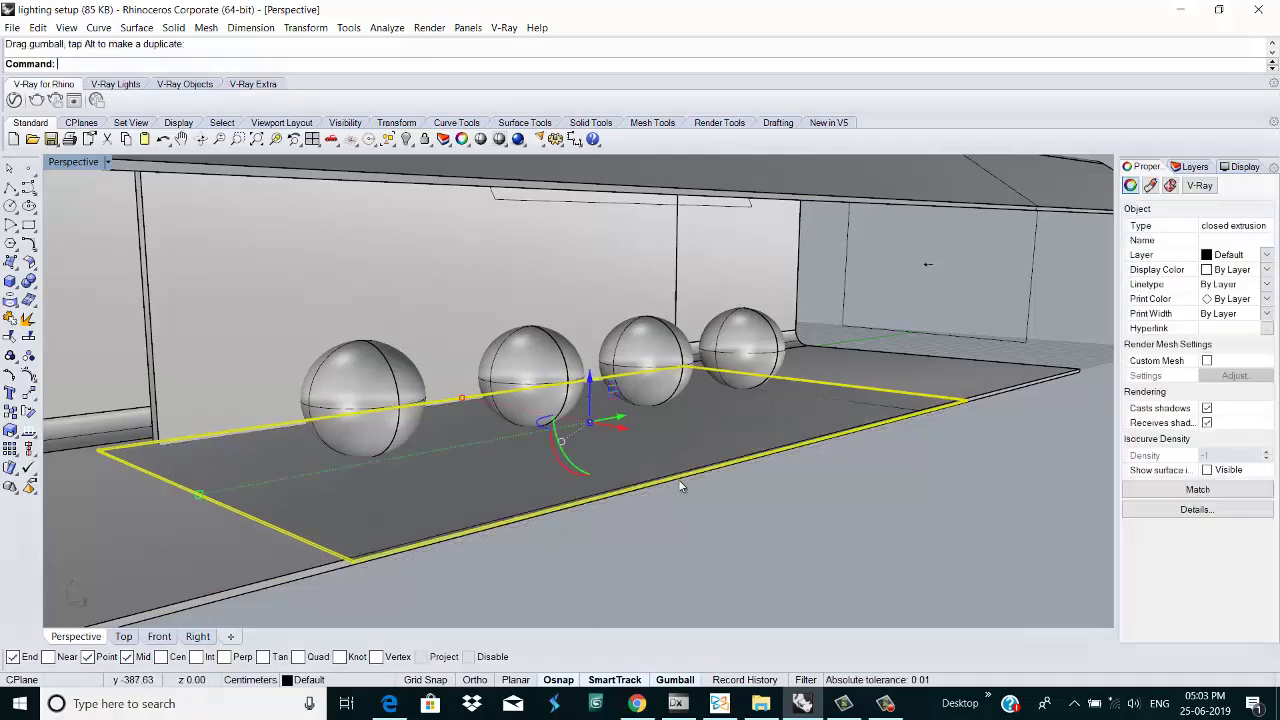
pyautogui.click(711, 521)
pyautogui.moveTo(711, 522); pyautogui.dragTo(684, 512, button='right')
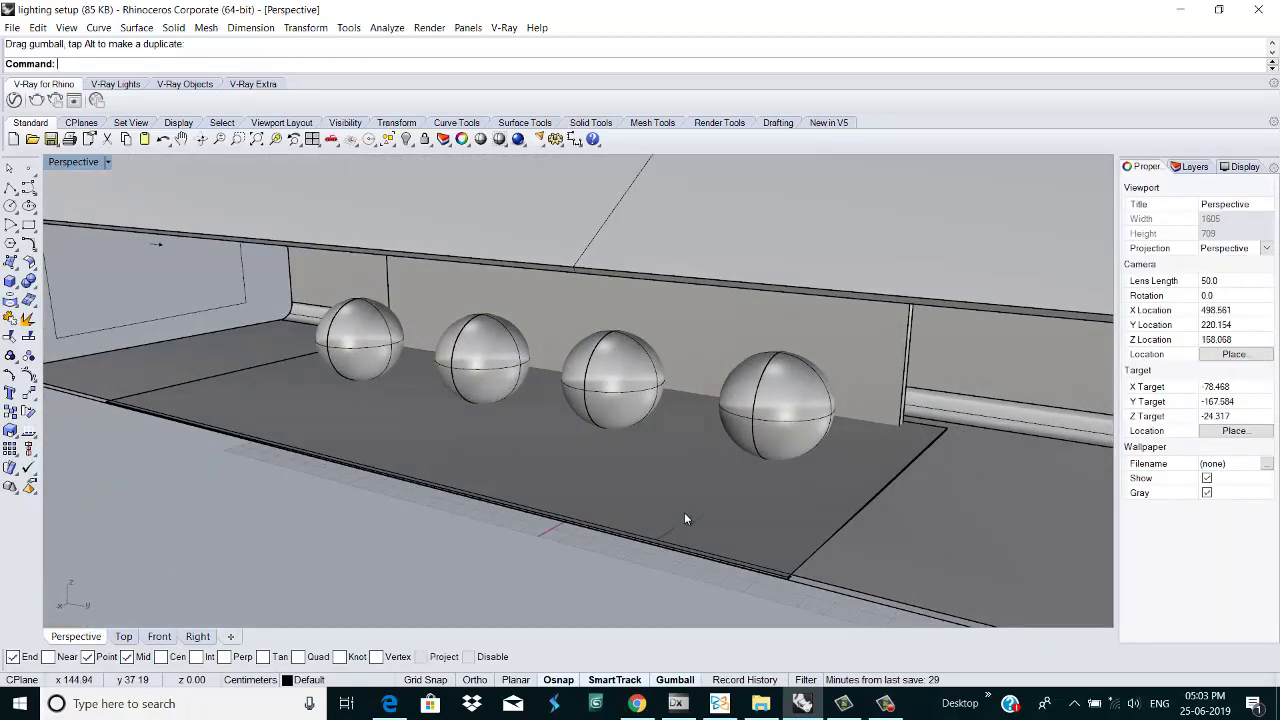
# Step: Create a Generic material in the V-Ray Asset Editor and rename it floor
pyautogui.click(700, 487)
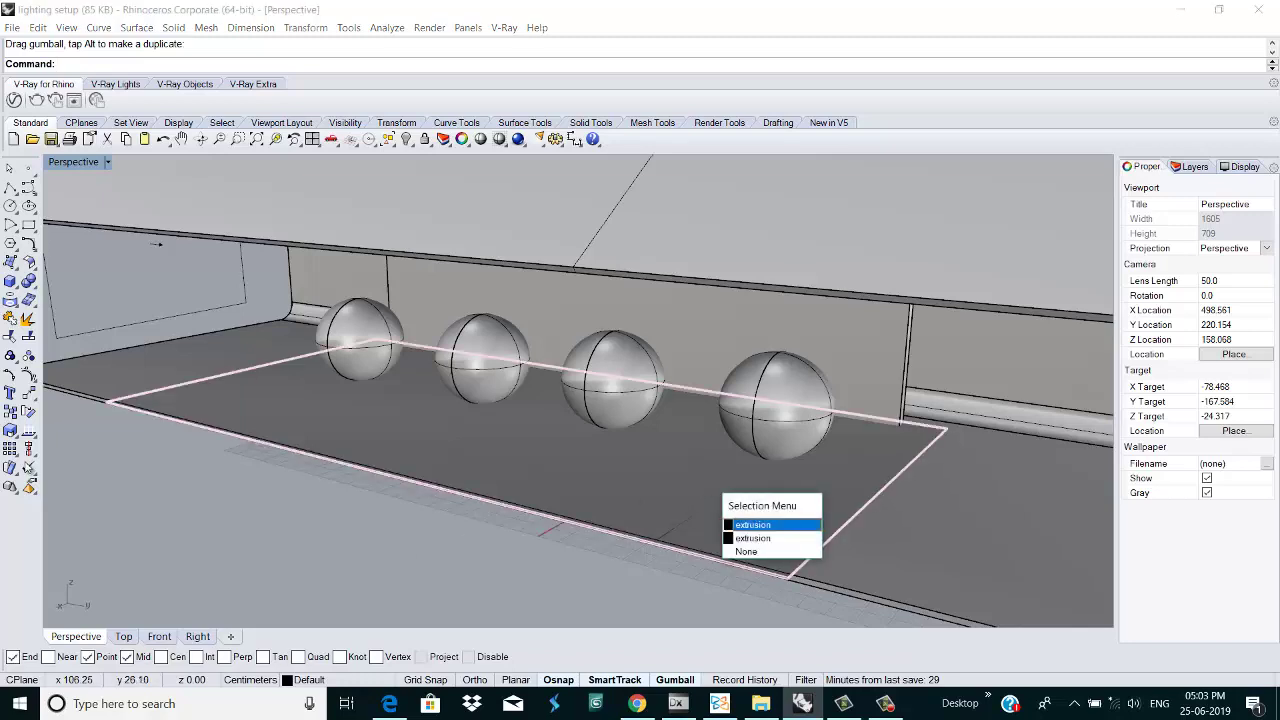
pyautogui.click(16, 100)
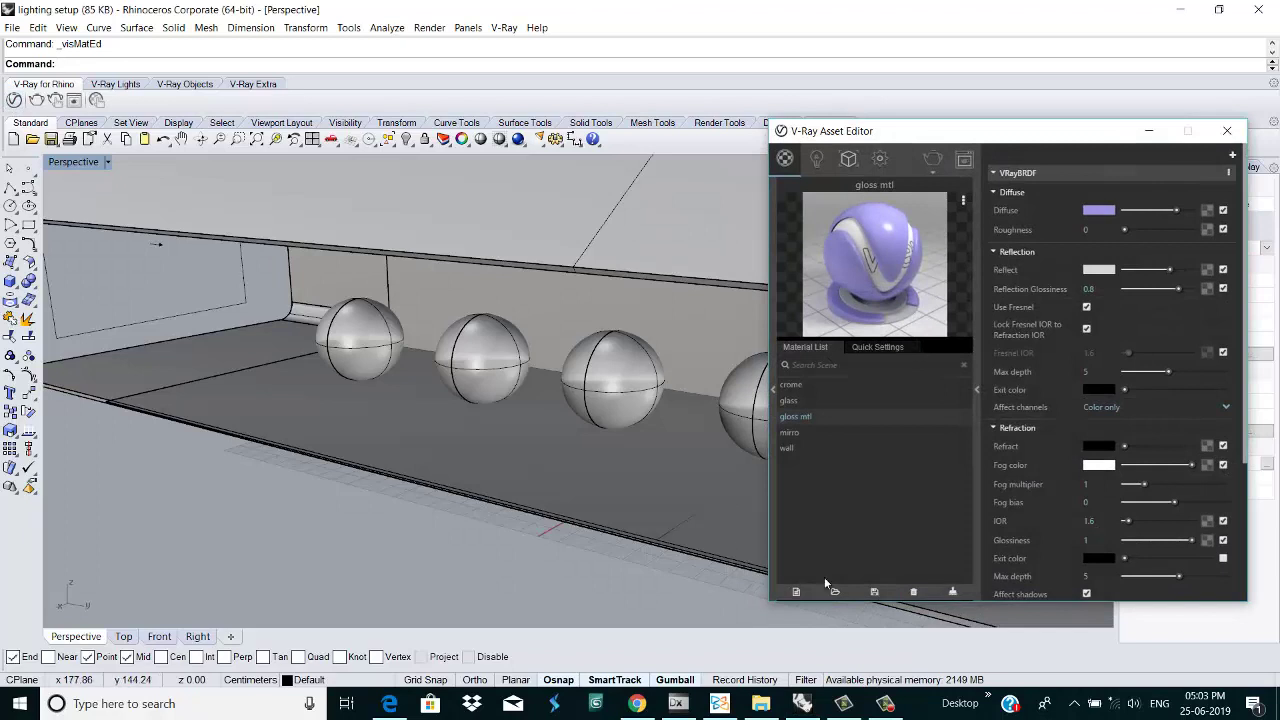
pyautogui.click(797, 592)
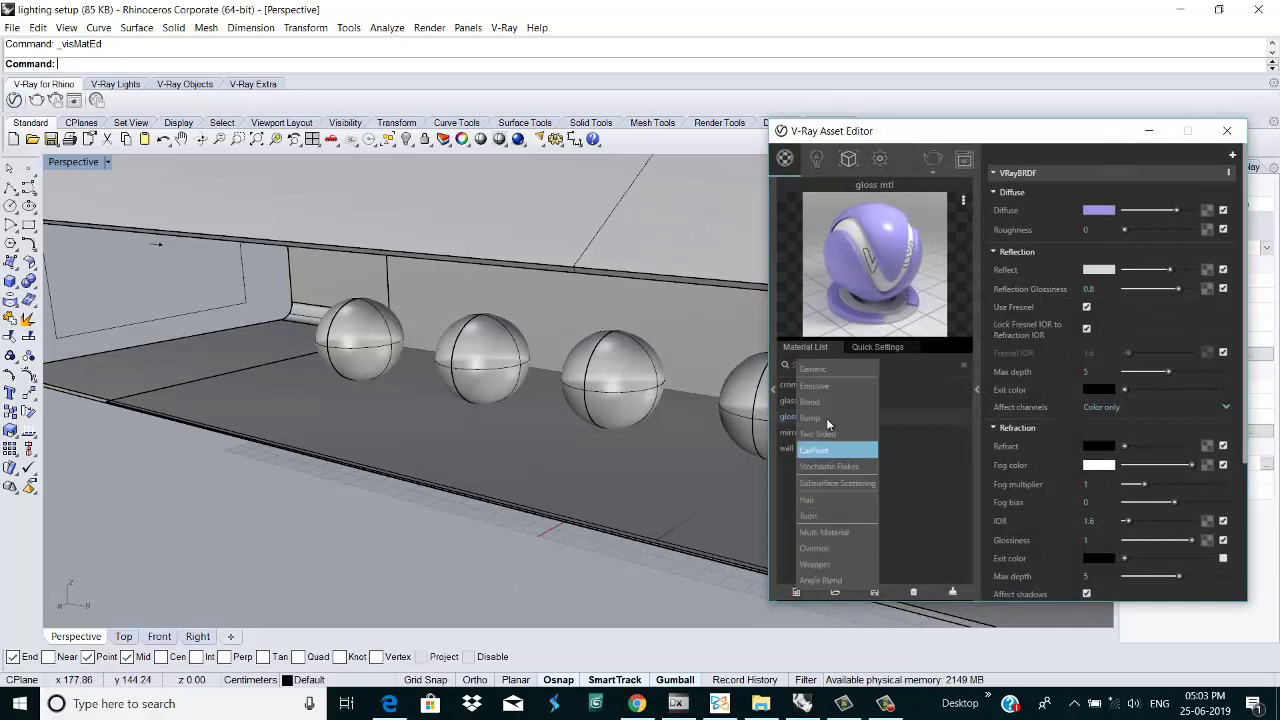
pyautogui.click(825, 368)
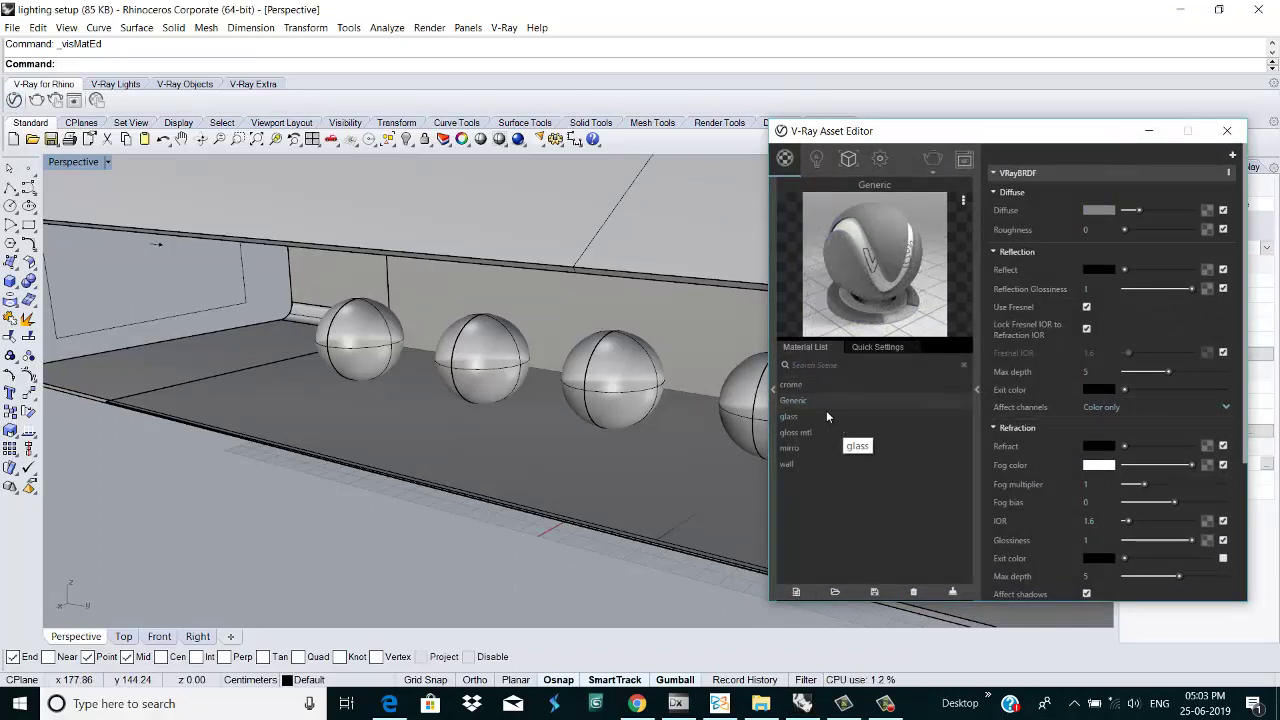
pyautogui.doubleClick(820, 401)
pyautogui.press('End')
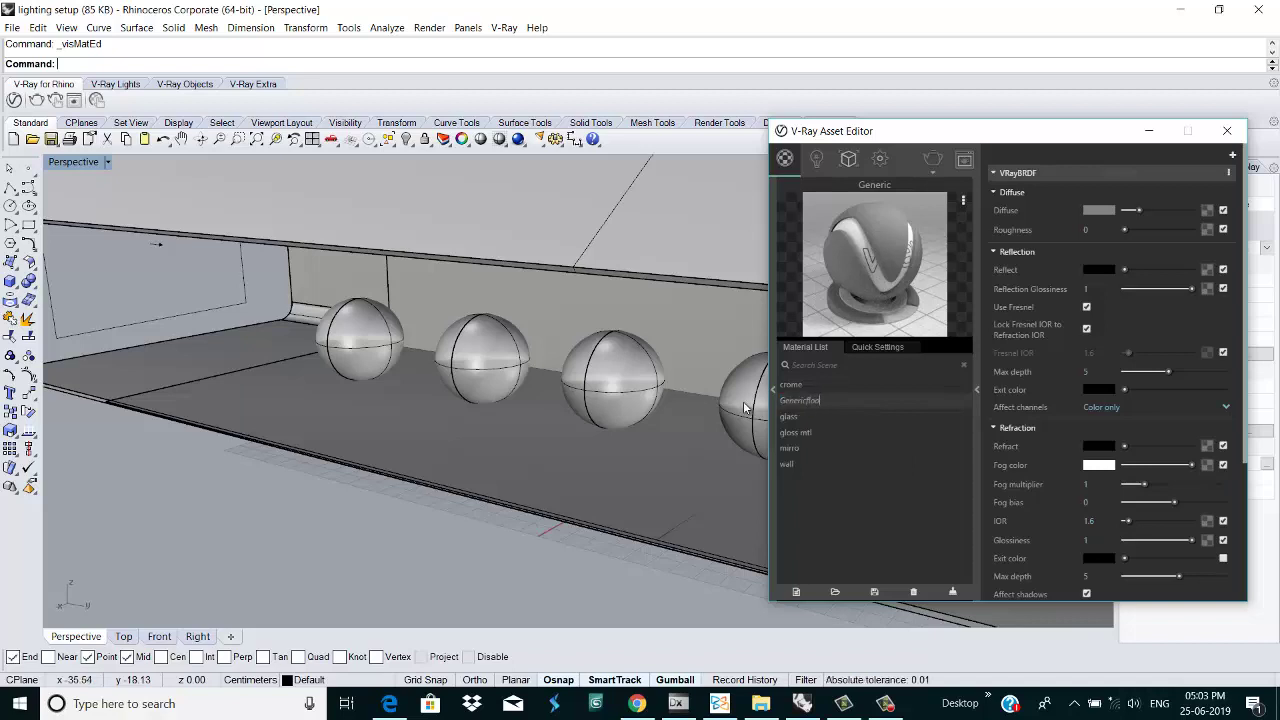
pyautogui.press('BackSpace')
pyautogui.press('BackSpace')
pyautogui.press('BackSpace')
pyautogui.press('BackSpace')
pyautogui.press('BackSpace')
pyautogui.press('BackSpace')
pyautogui.press('BackSpace')
pyautogui.press('BackSpace')
pyautogui.press('BackSpace')
pyautogui.press('BackSpace')
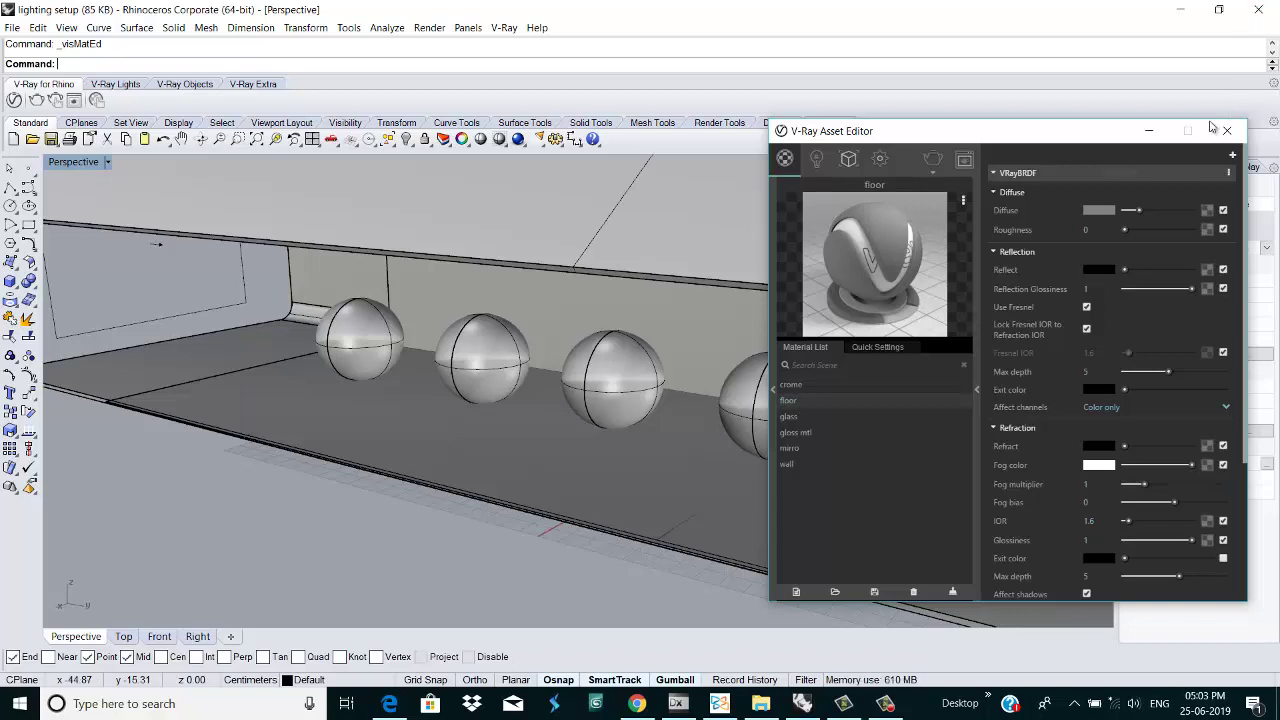
# Step: Select the thin slab and choose a Bitmap texture for the floor material's diffuse
pyautogui.click(517, 432)
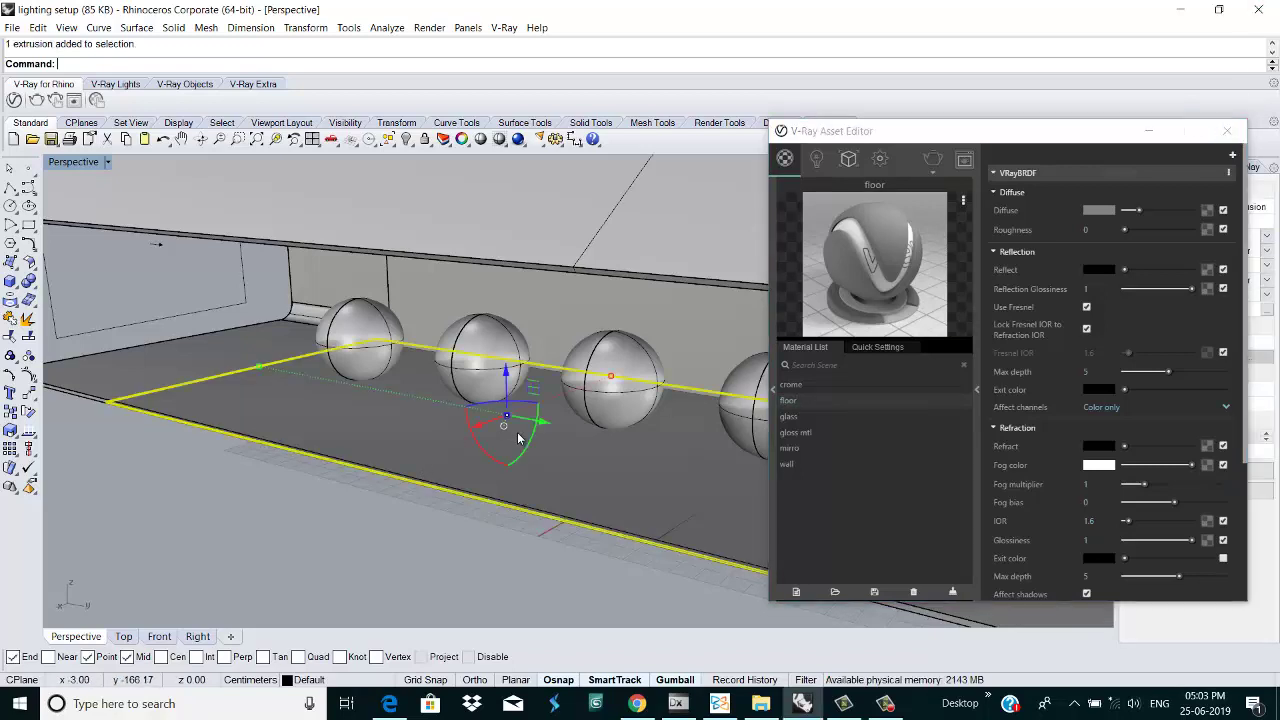
pyautogui.click(1205, 211)
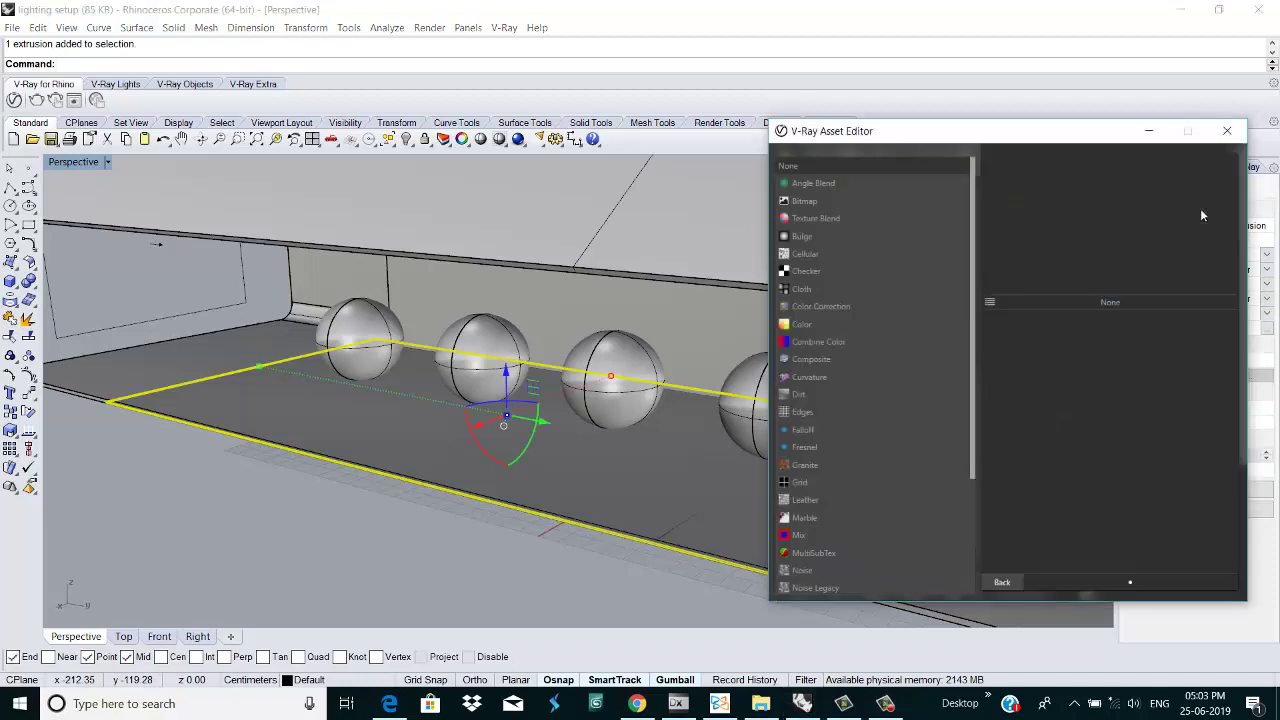
pyautogui.click(822, 201)
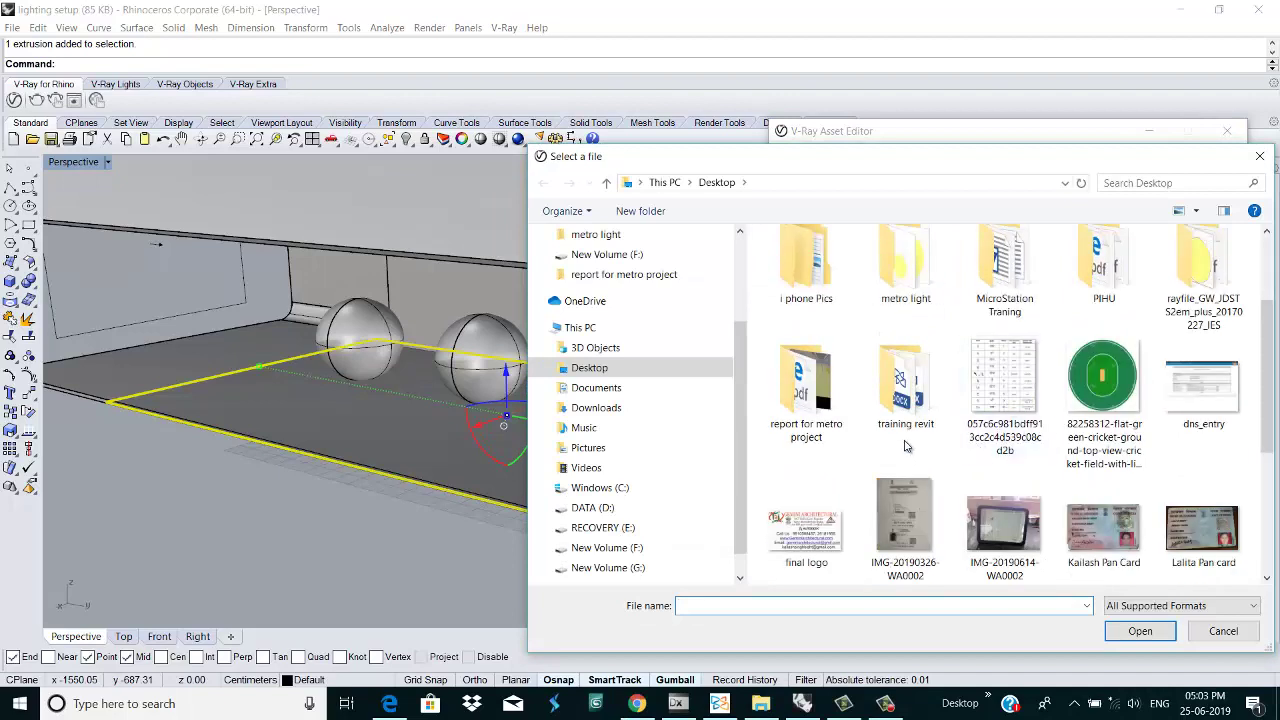
# Step: Browse to the texture folder C:\Program Files (x86)\Autodesk\3ds Max 2010\maps
pyautogui.scroll(2, 905, 410)
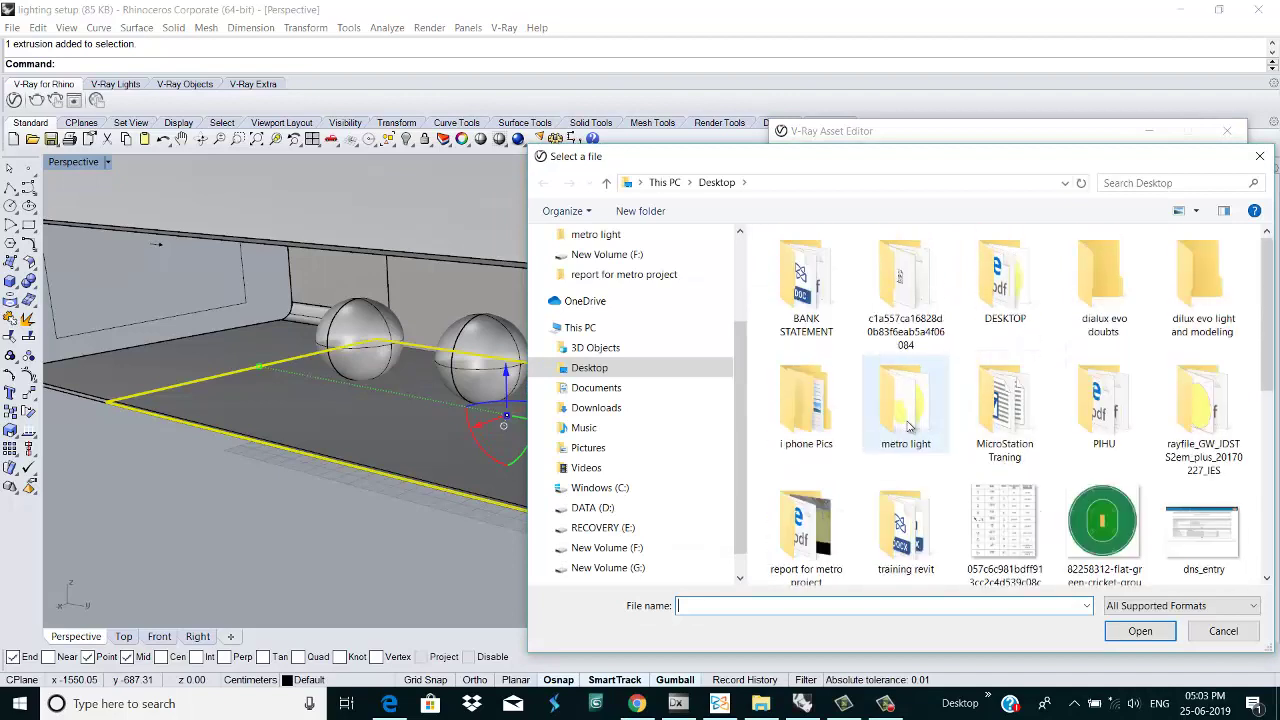
pyautogui.click(628, 489)
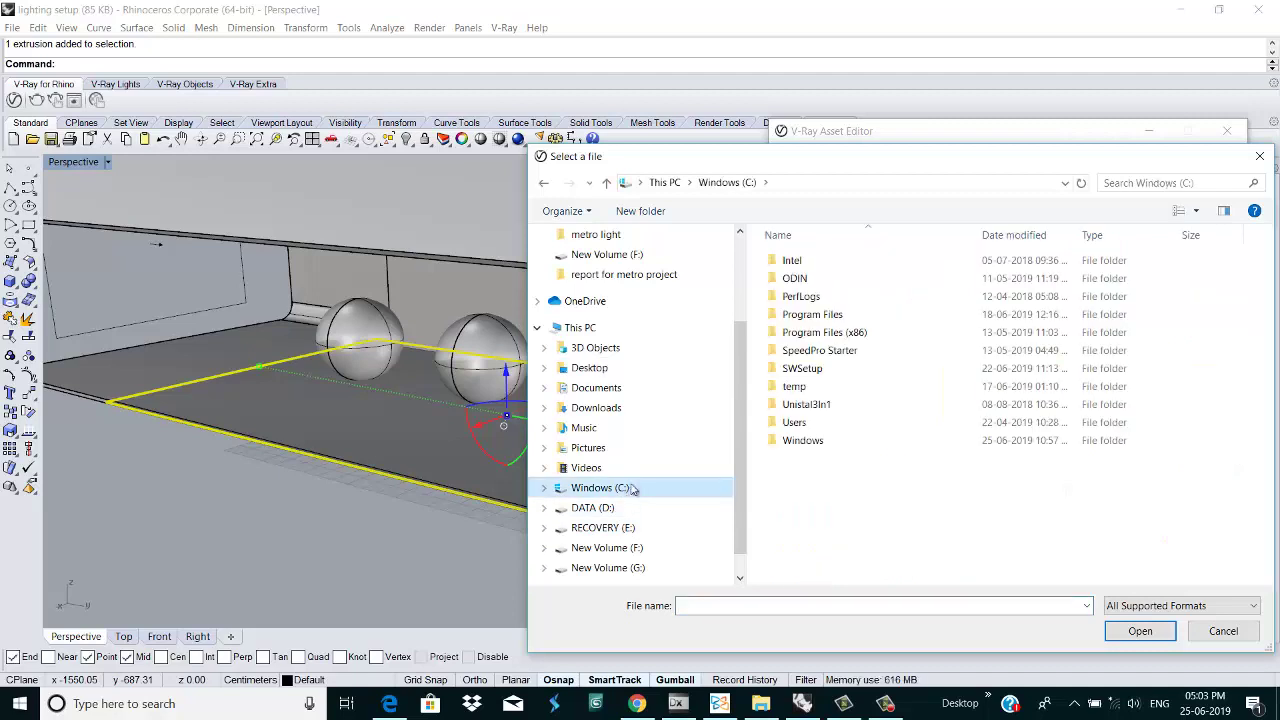
pyautogui.doubleClick(857, 334)
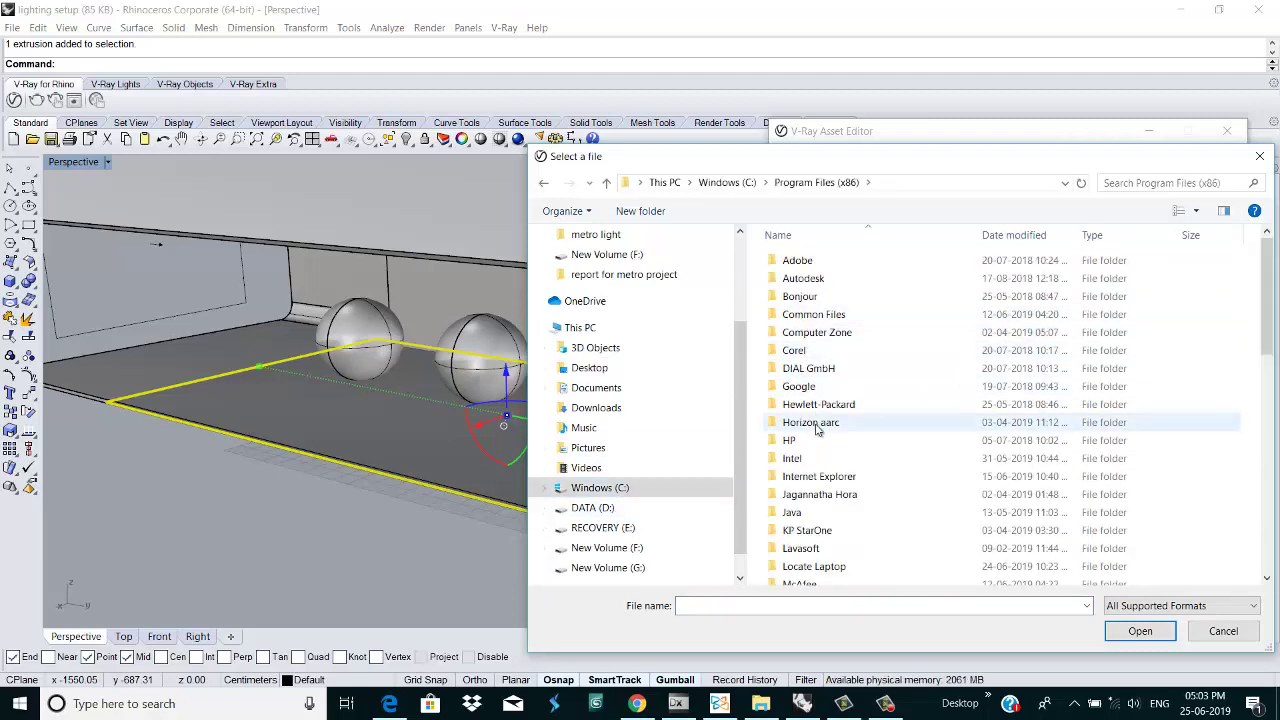
pyautogui.scroll(-2, 816, 428)
pyautogui.scroll(2, 816, 428)
pyautogui.scroll(-2, 817, 430)
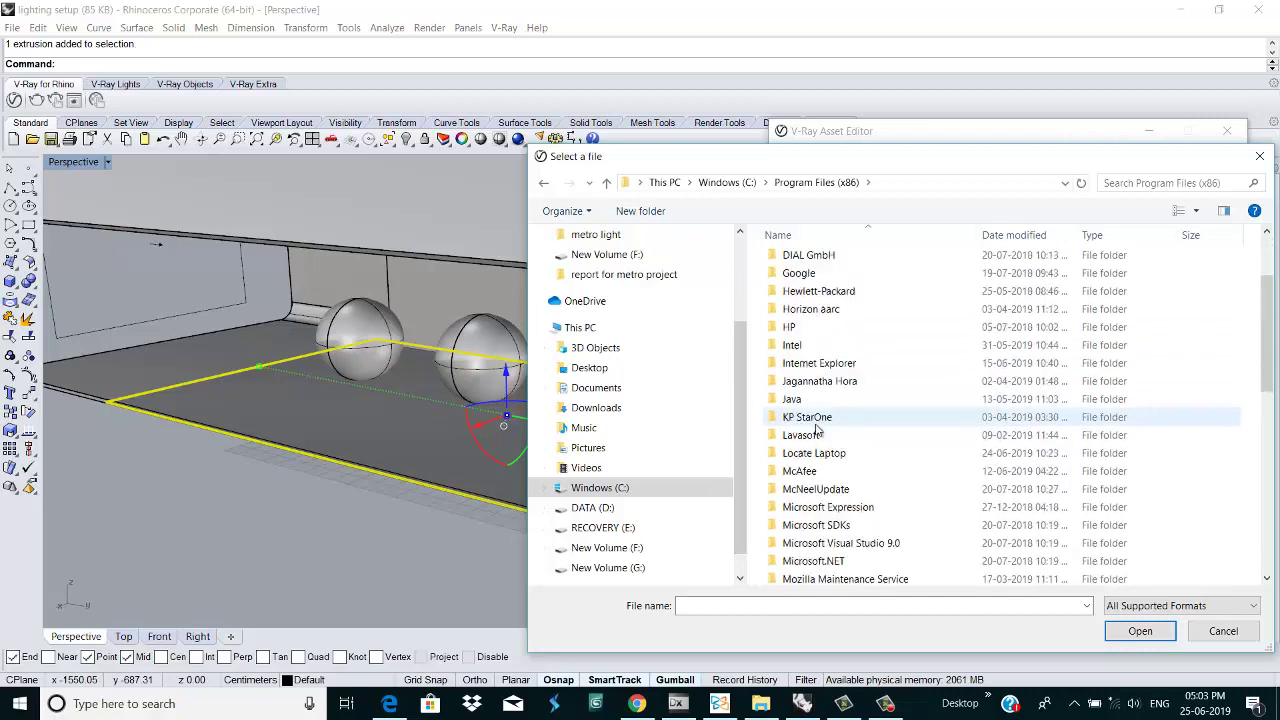
pyautogui.scroll(2, 816, 330)
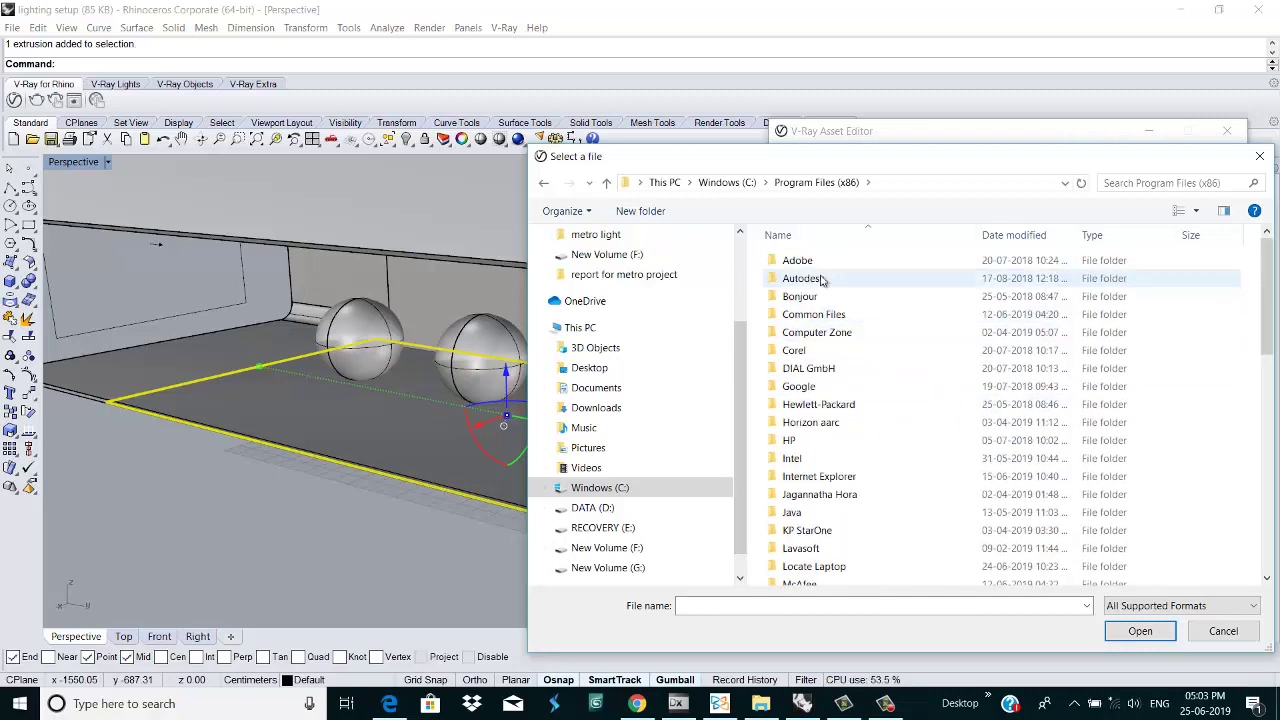
pyautogui.click(820, 280)
pyautogui.doubleClick(820, 280)
pyautogui.doubleClick(810, 261)
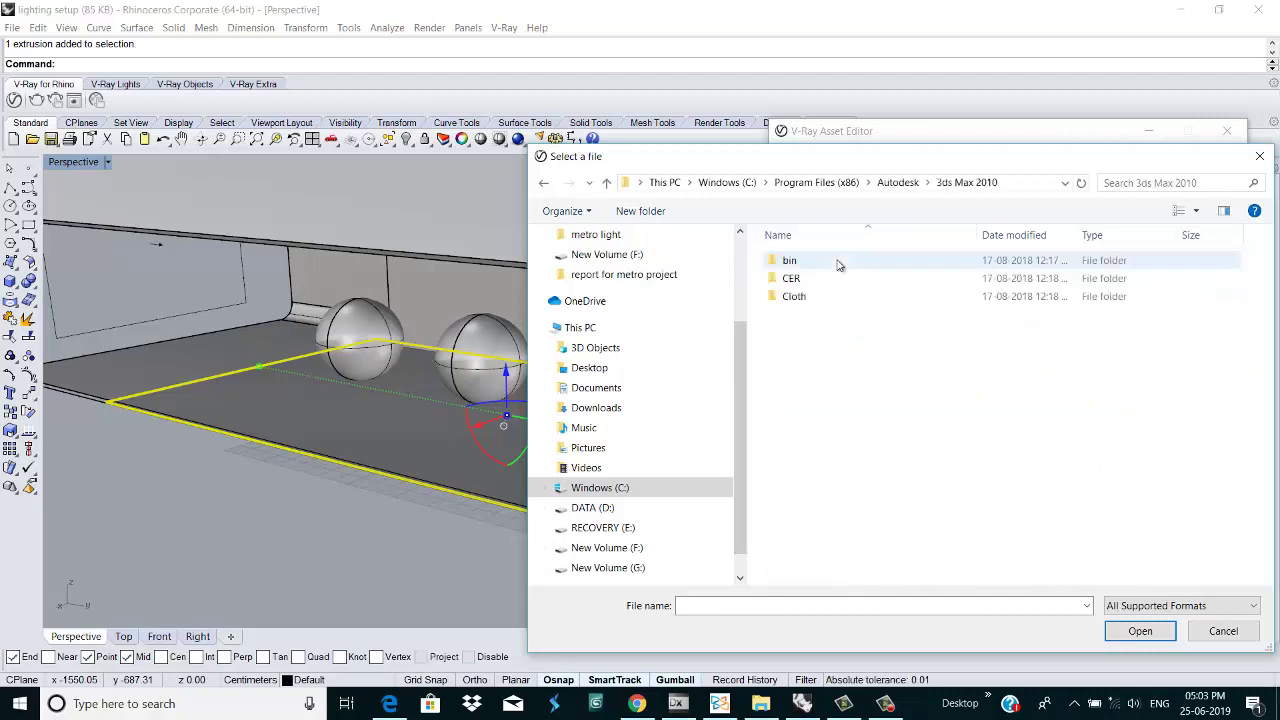
pyautogui.click(800, 368)
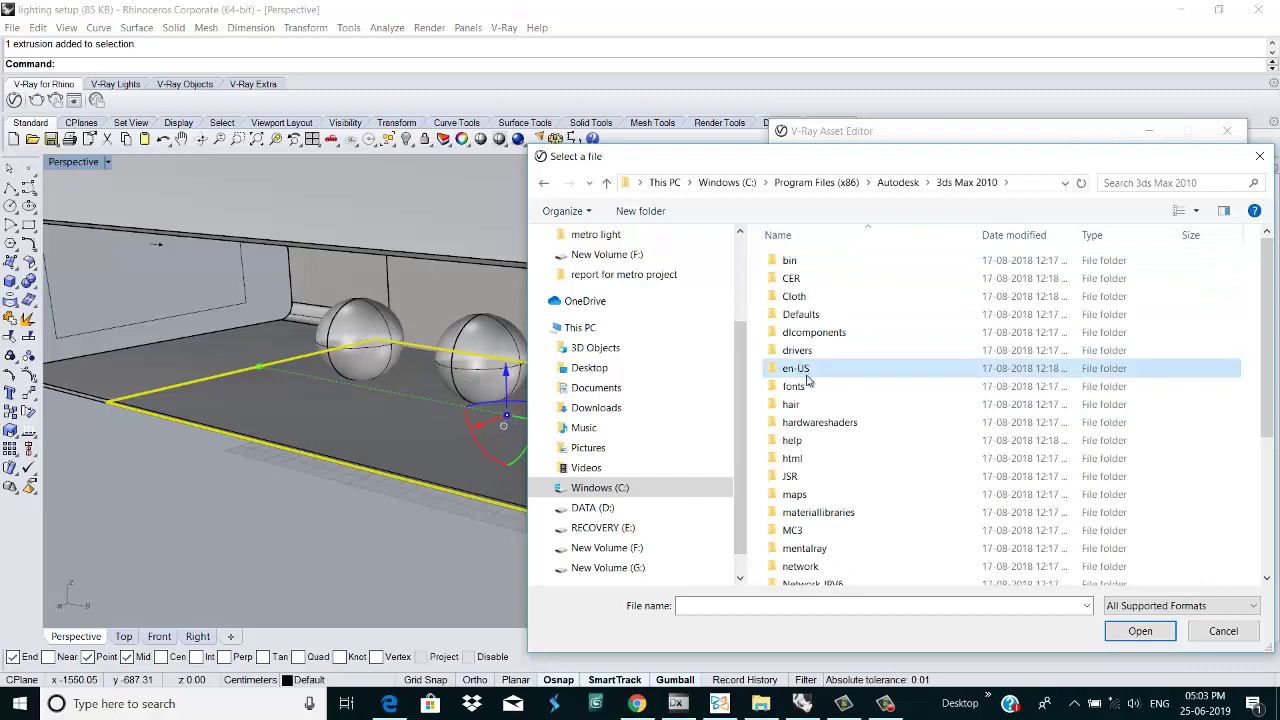
pyautogui.scroll(-1, 808, 380)
pyautogui.doubleClick(814, 450)
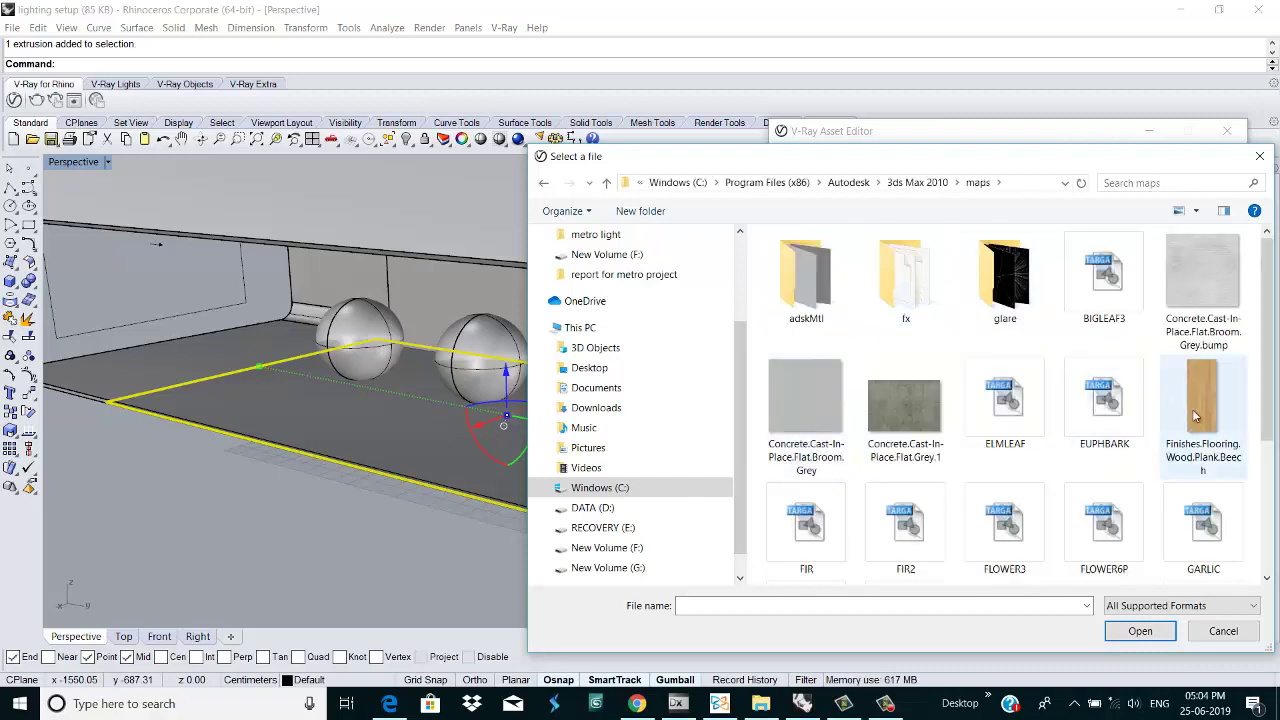
# Step: Load the Finishes.Flooring.Wood.Plank.Beech image as the diffuse bitmap and return to the floor material's settings
pyautogui.click(1206, 400)
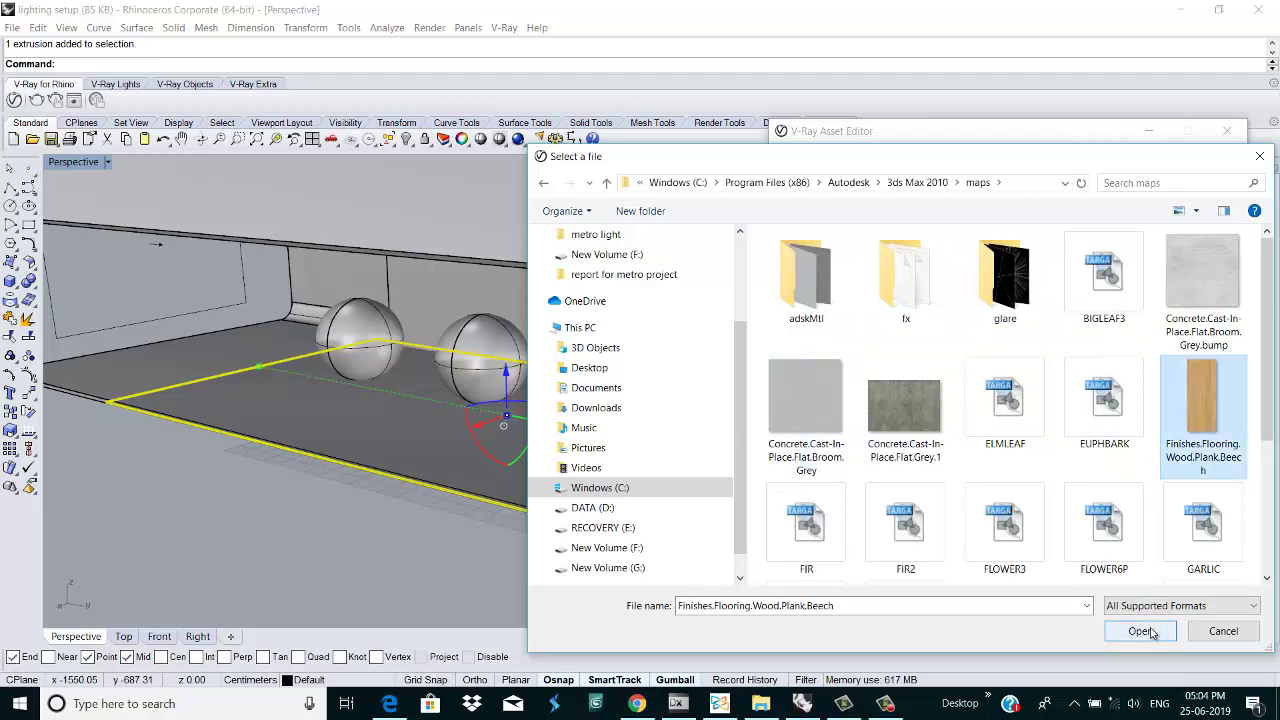
pyautogui.click(1150, 631)
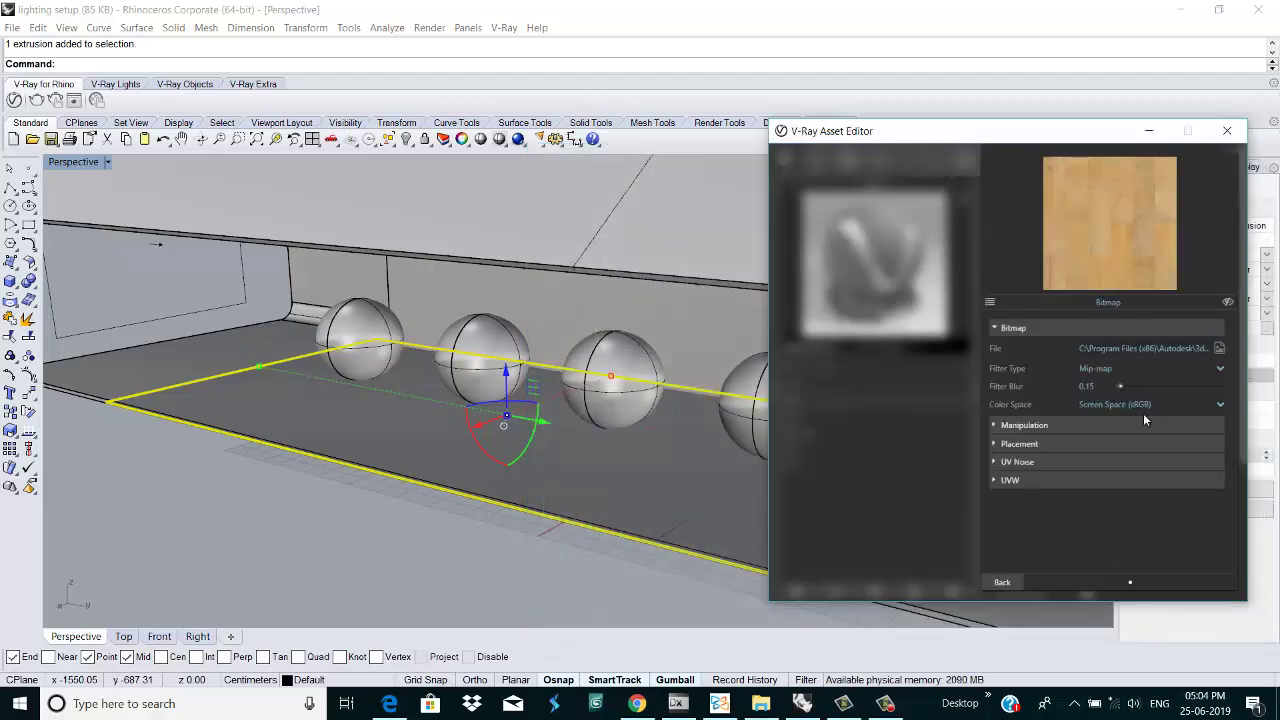
pyautogui.click(1001, 583)
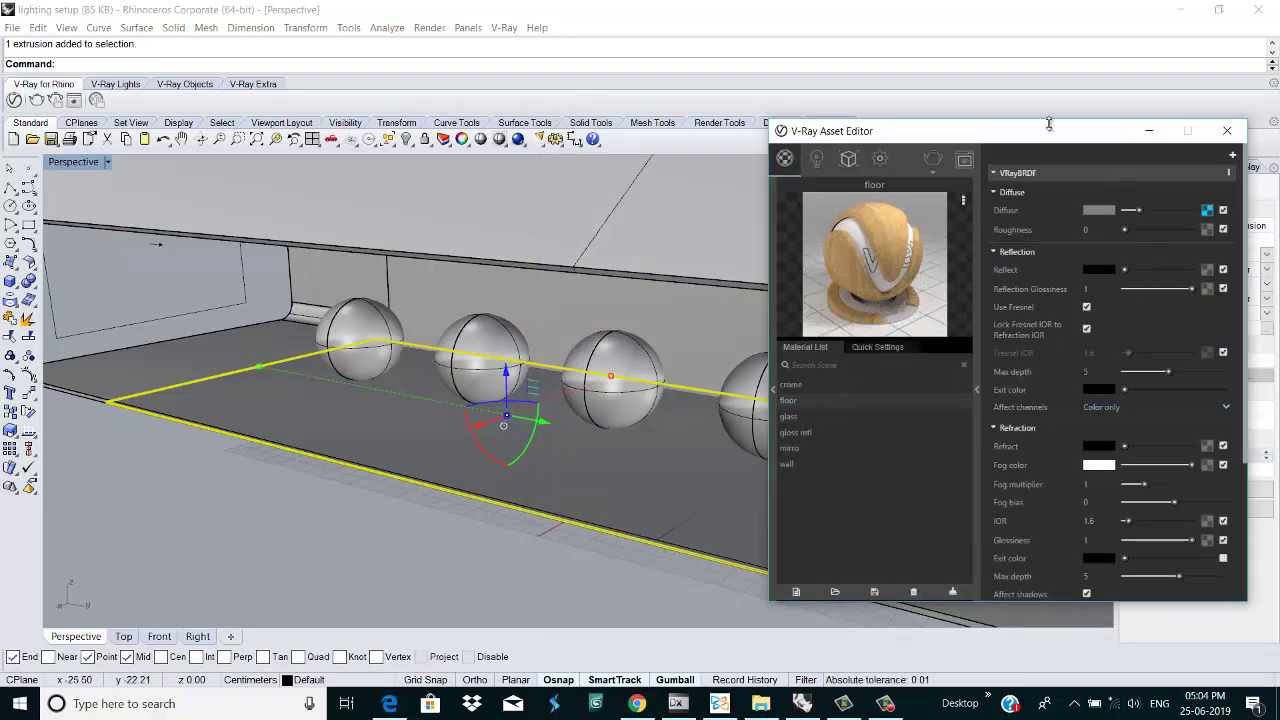
# Step: Set the floor material's reflection to full white with 0.8 reflection glossiness, and apply the material to the selected slab
pyautogui.moveTo(1041, 138); pyautogui.dragTo(905, 149)
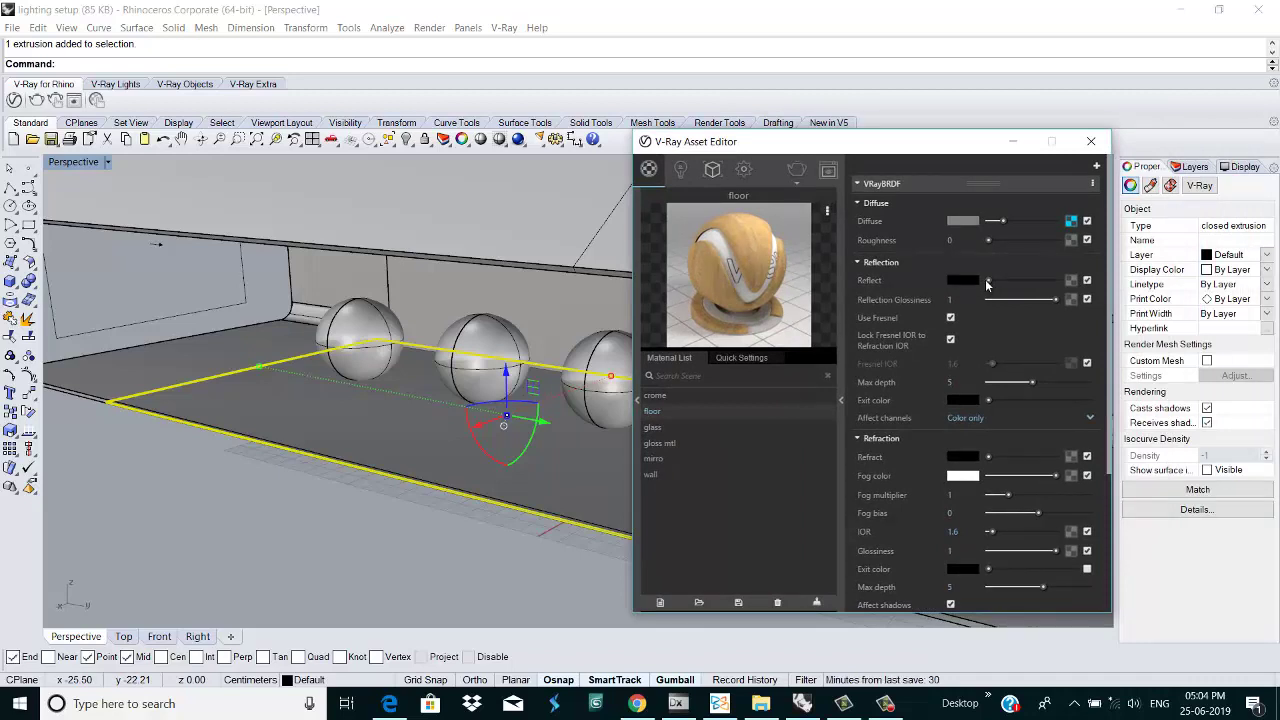
pyautogui.moveTo(990, 281); pyautogui.dragTo(1055, 283)
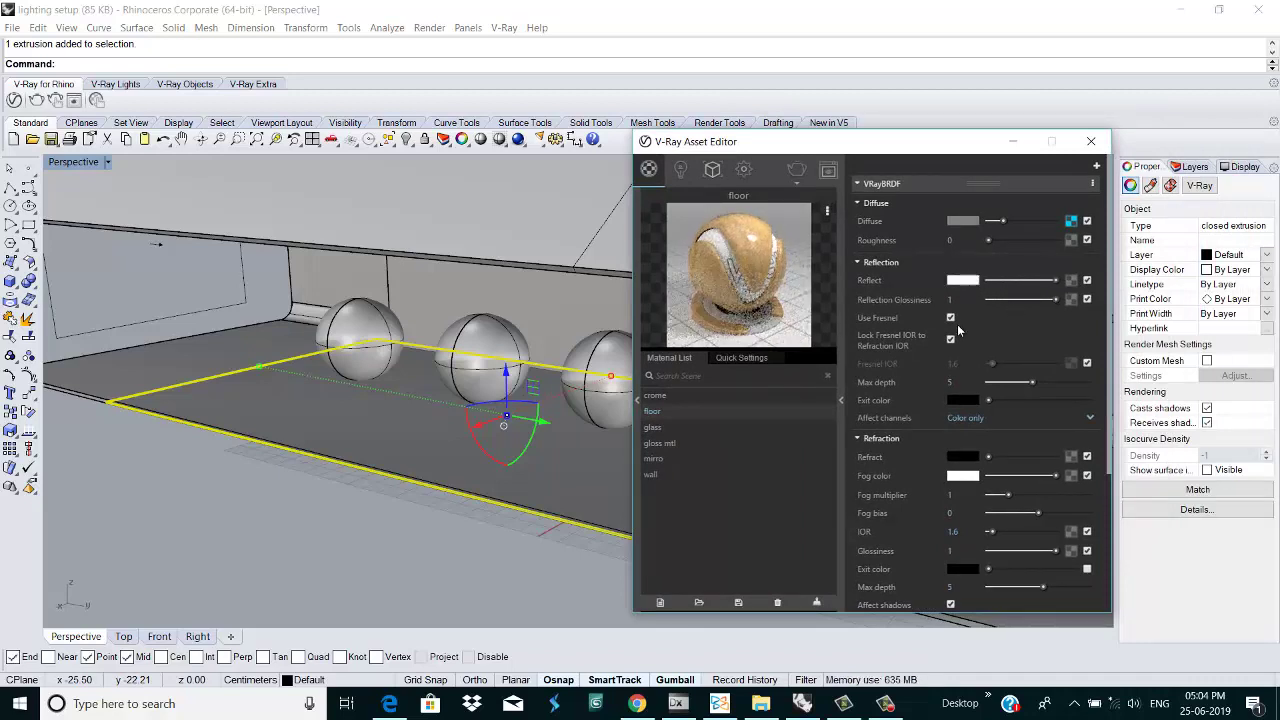
pyautogui.click(1036, 301)
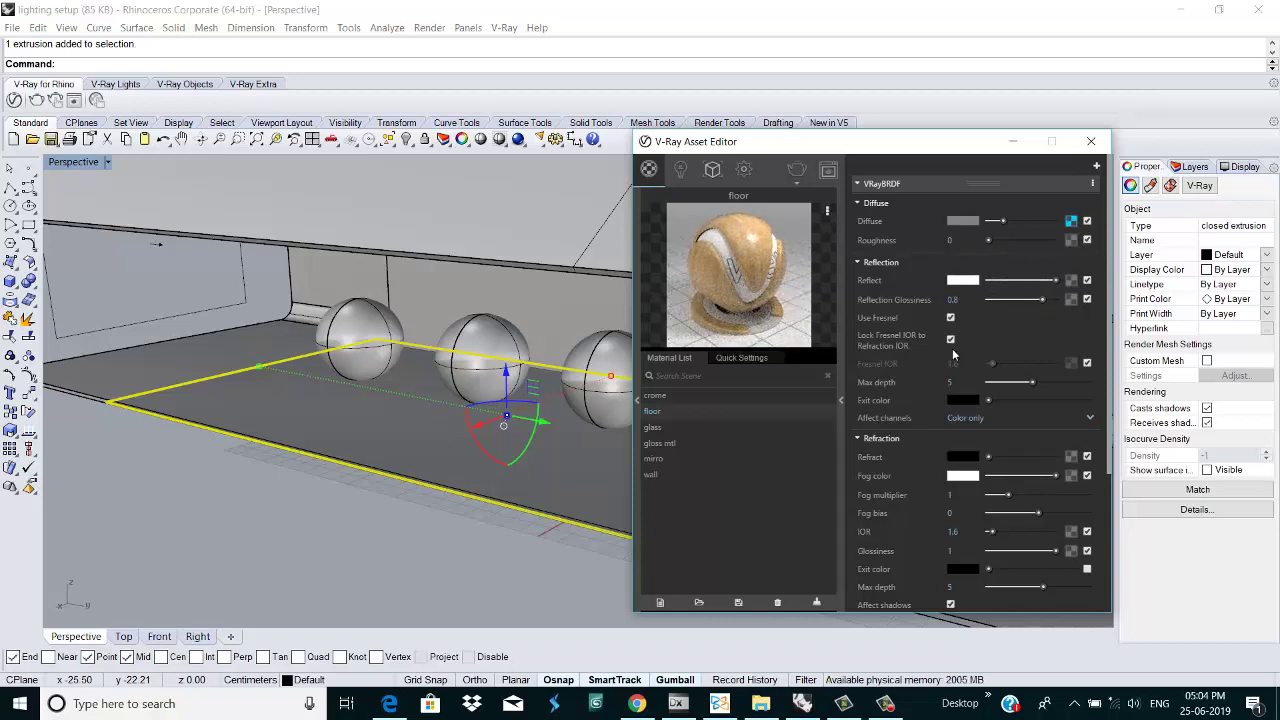
pyautogui.rightClick(672, 413)
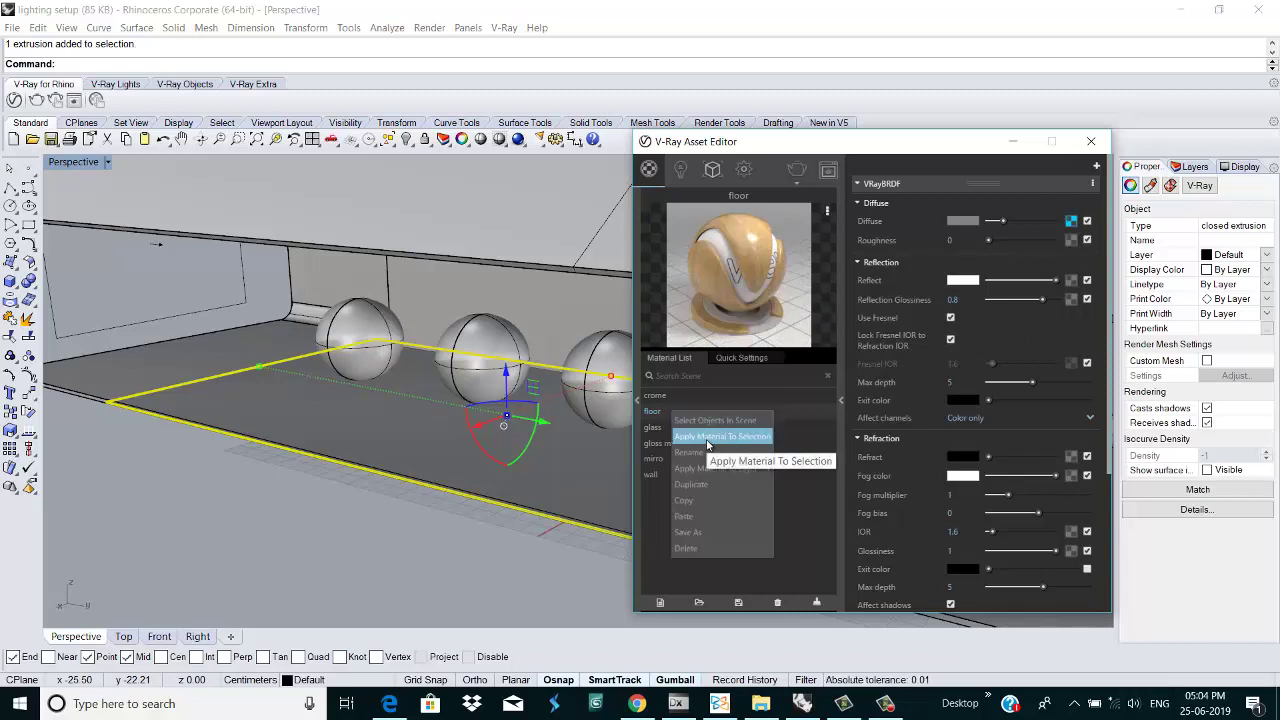
pyautogui.click(710, 437)
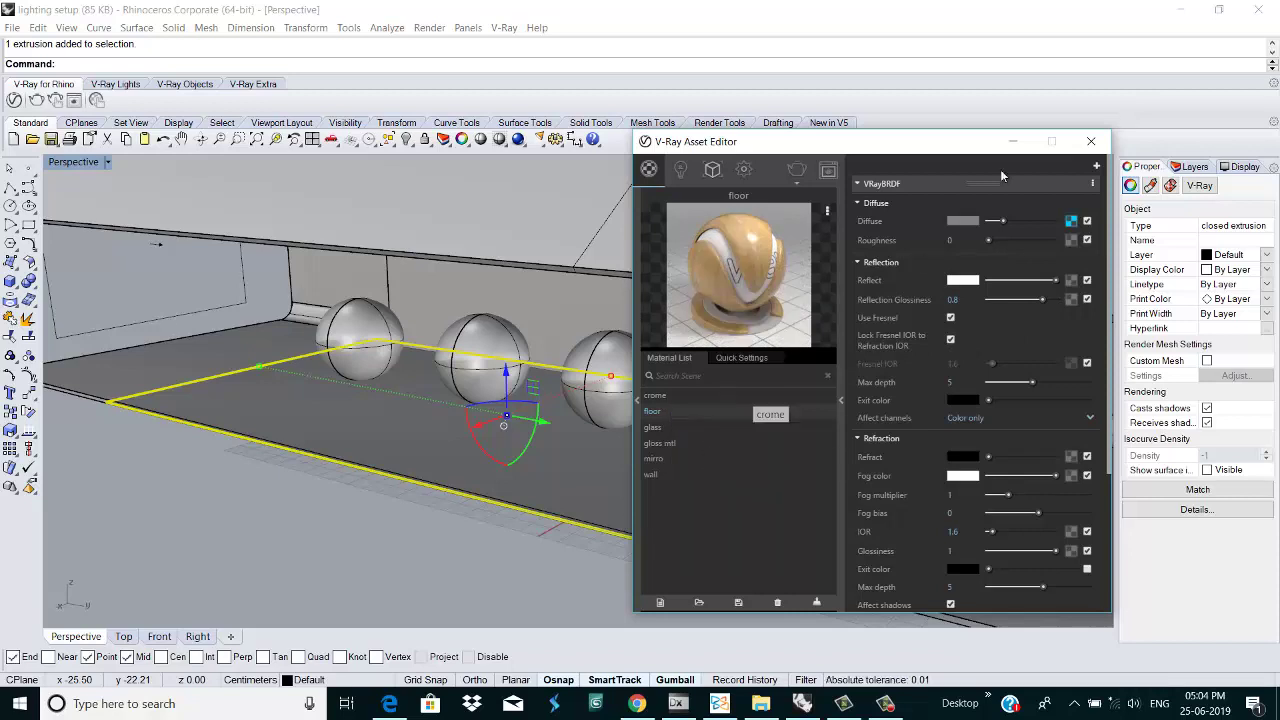
# Step: Frame the row of spheres from the other side in the Perspective view and render the scene with V-Ray
pyautogui.click(1013, 143)
pyautogui.click(283, 555)
pyautogui.moveTo(283, 555); pyautogui.dragTo(528, 477, button='right')
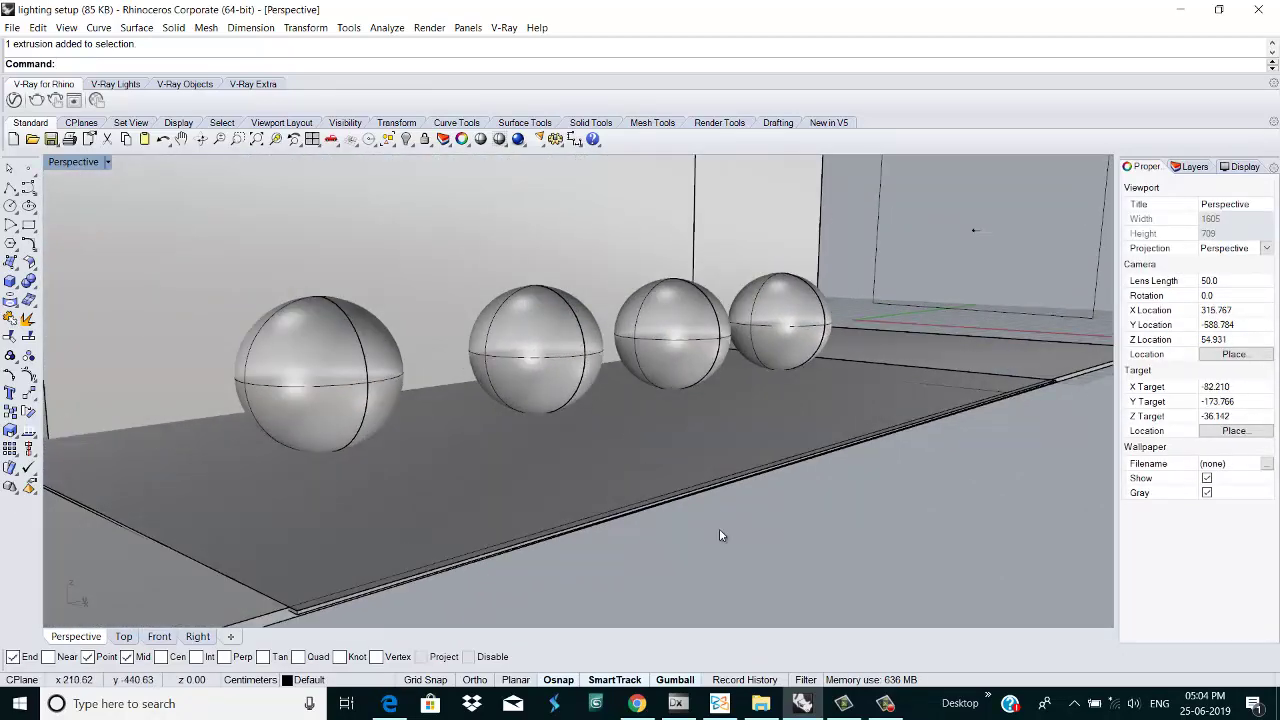
pyautogui.click(181, 139)
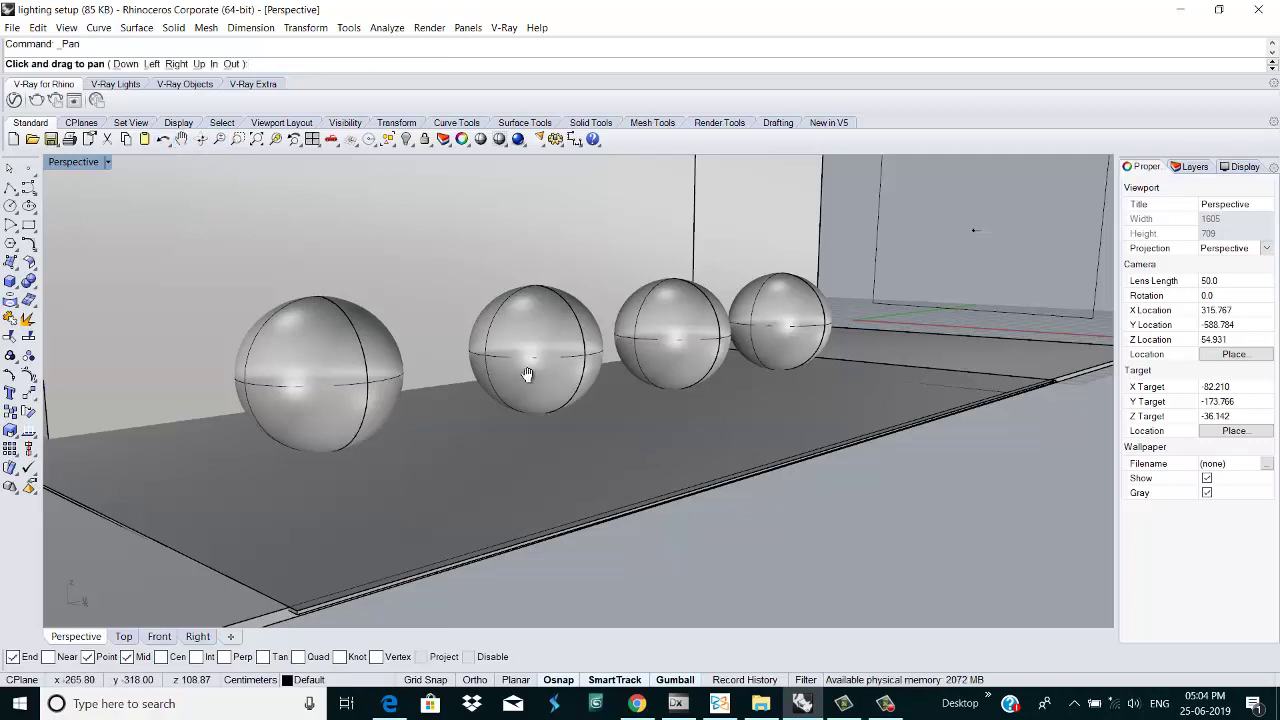
pyautogui.moveTo(606, 371); pyautogui.dragTo(673, 458)
pyautogui.press('Escape')
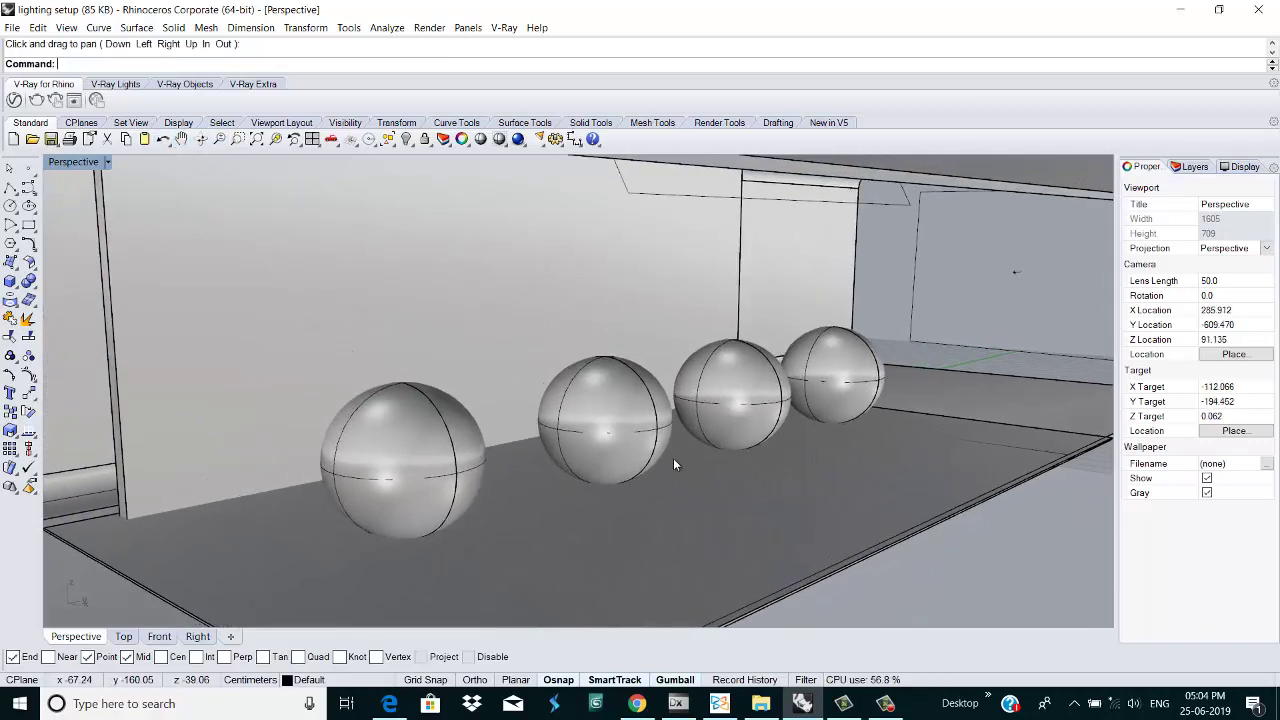
pyautogui.click(35, 101)
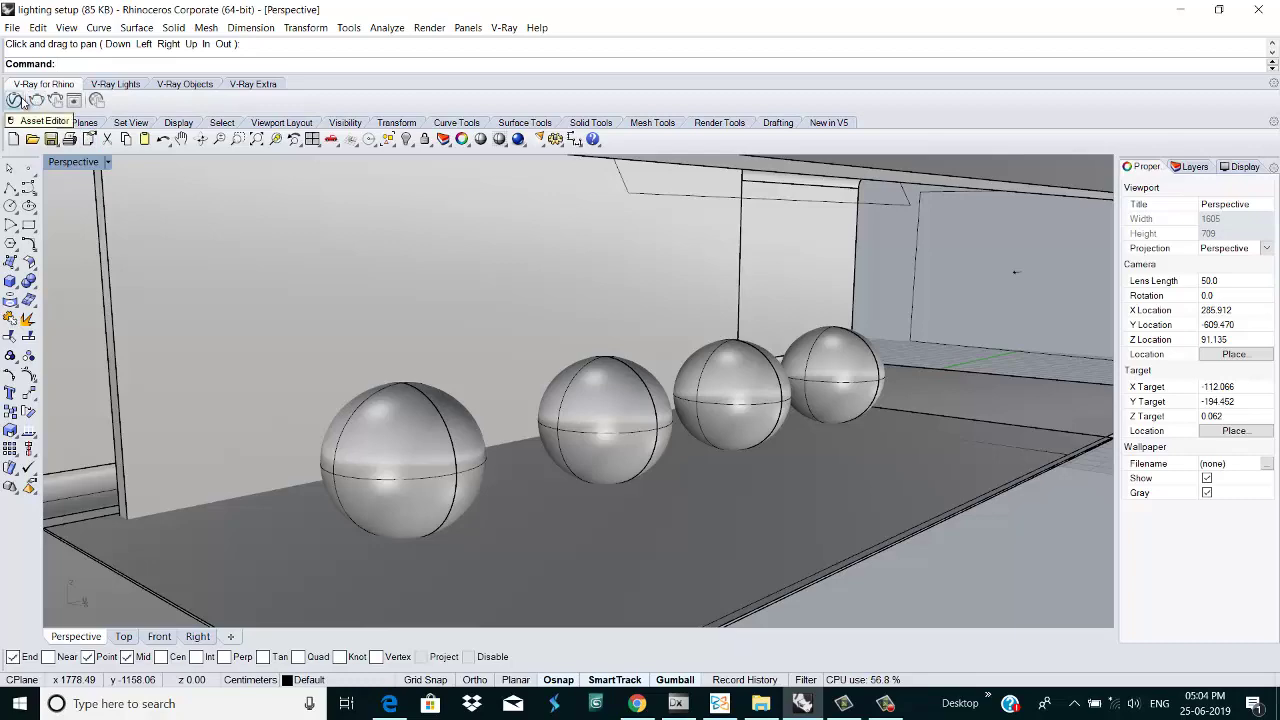
pyautogui.click(929, 160)
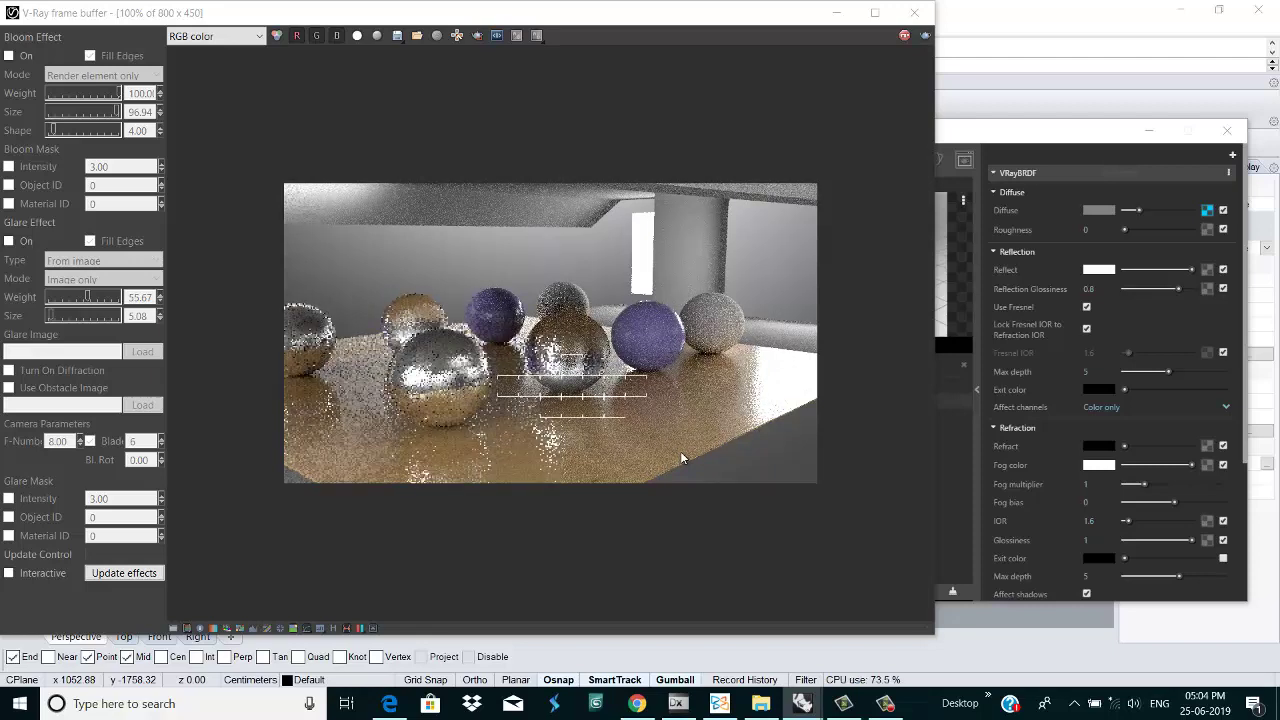
# Step: Switch briefly to Chrome, and return to the V-Ray frame buffer to examine the render of the spheres and wood floor
pyautogui.click(649, 705)
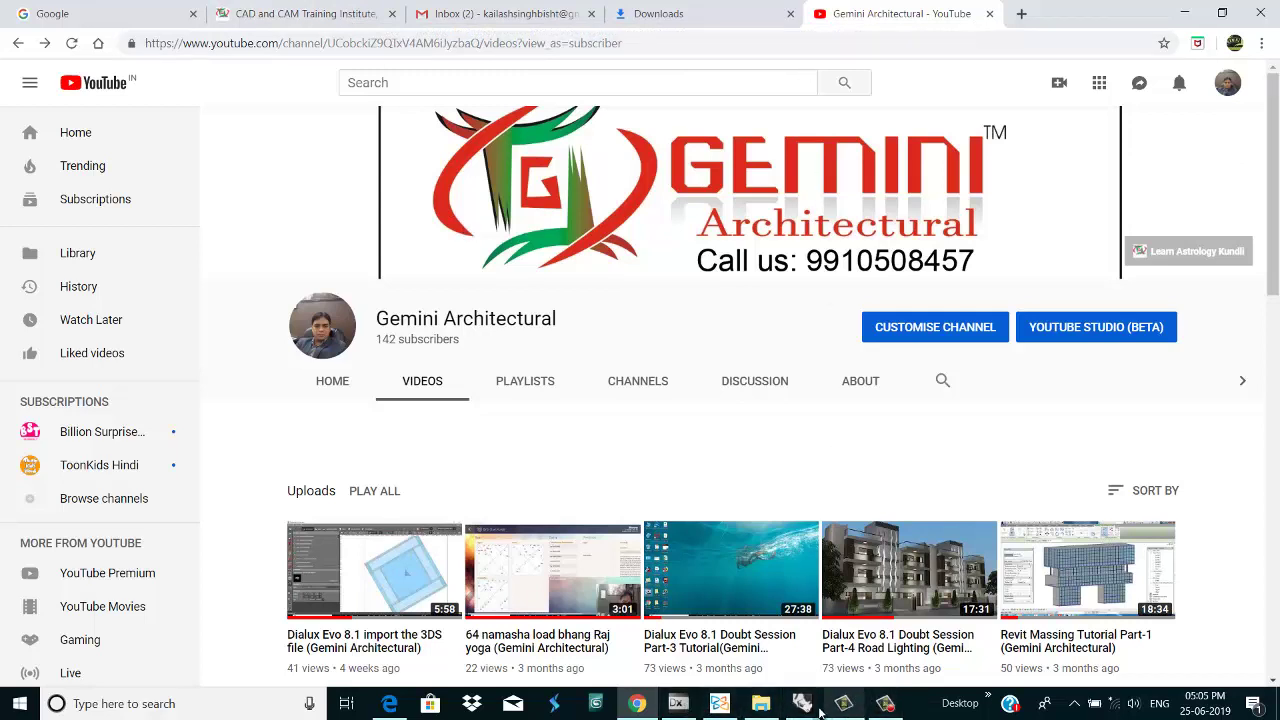
pyautogui.moveTo(800, 705)
pyautogui.click(903, 633)
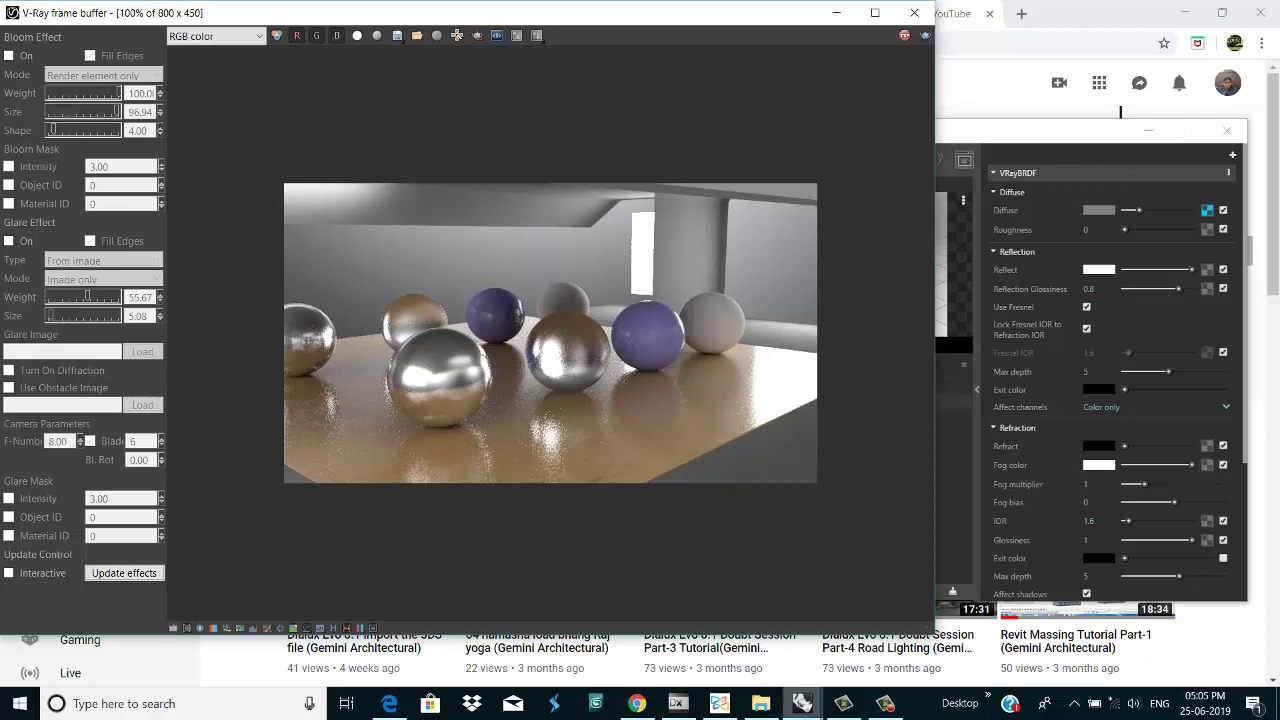
# Step: Switch to Chrome and search YouTube for gemini architectural
pyautogui.click(638, 706)
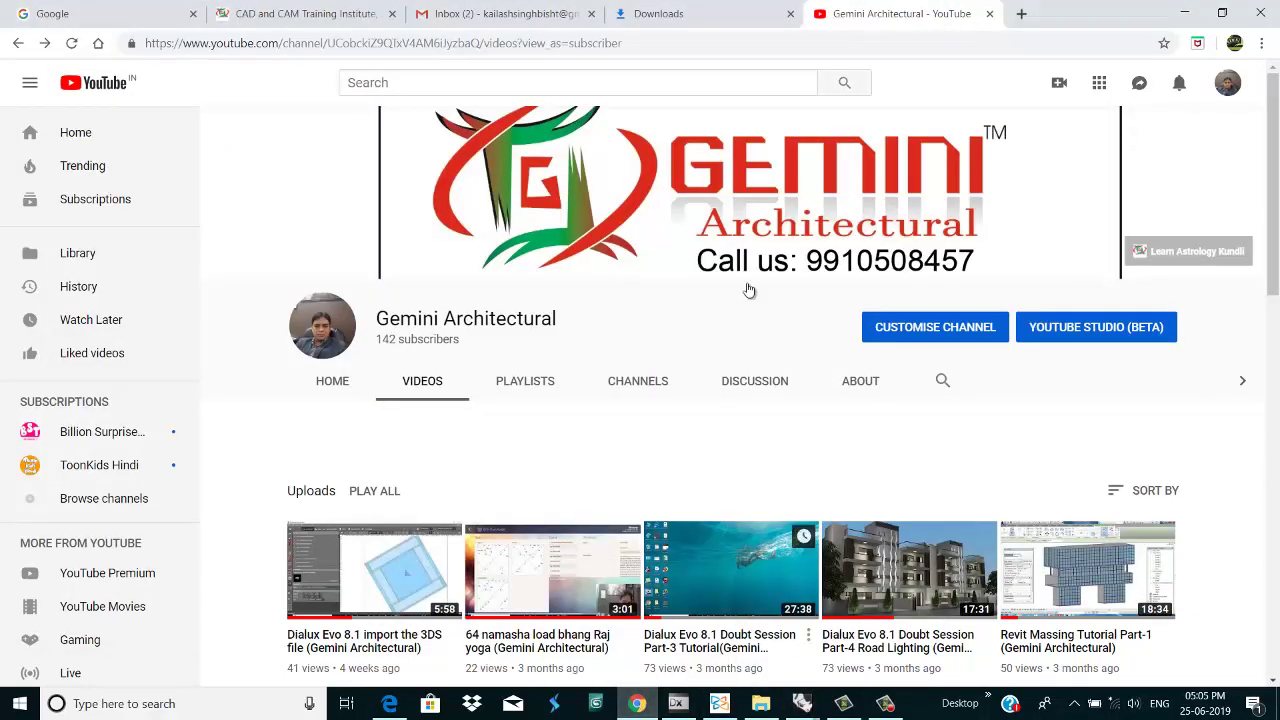
pyautogui.click(417, 85)
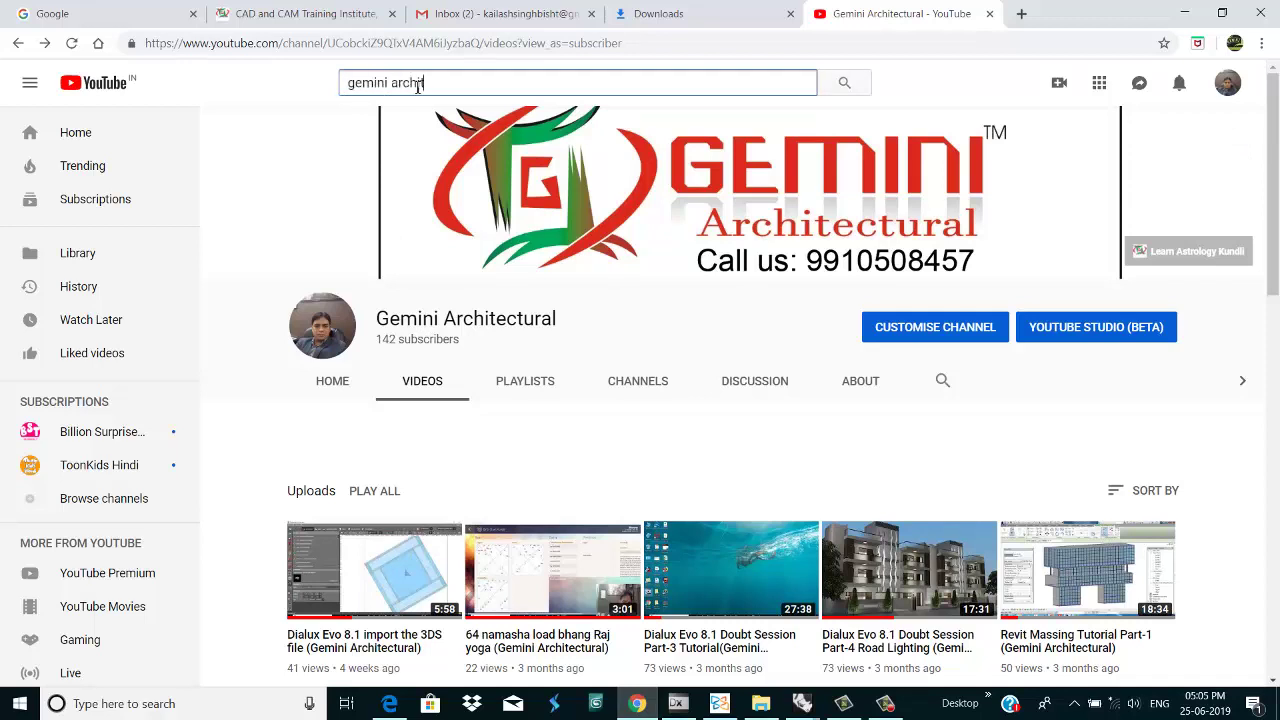
pyautogui.press('Return')
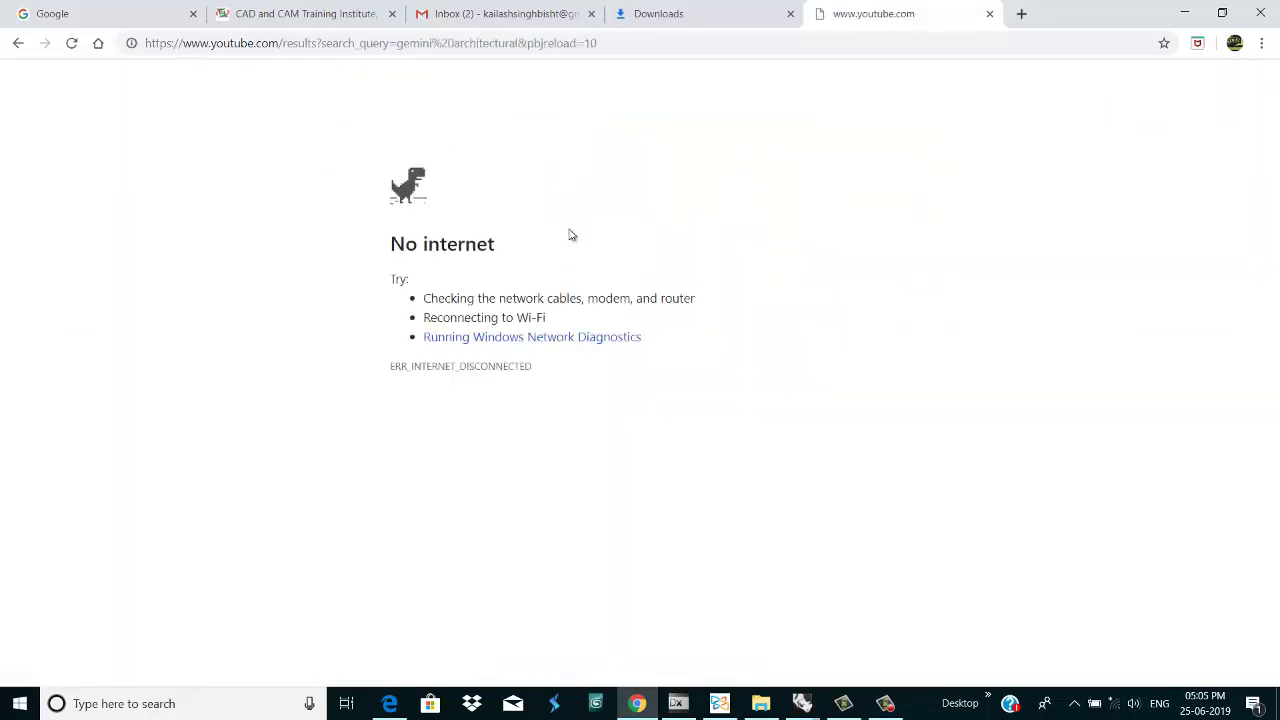
pyautogui.click(641, 42)
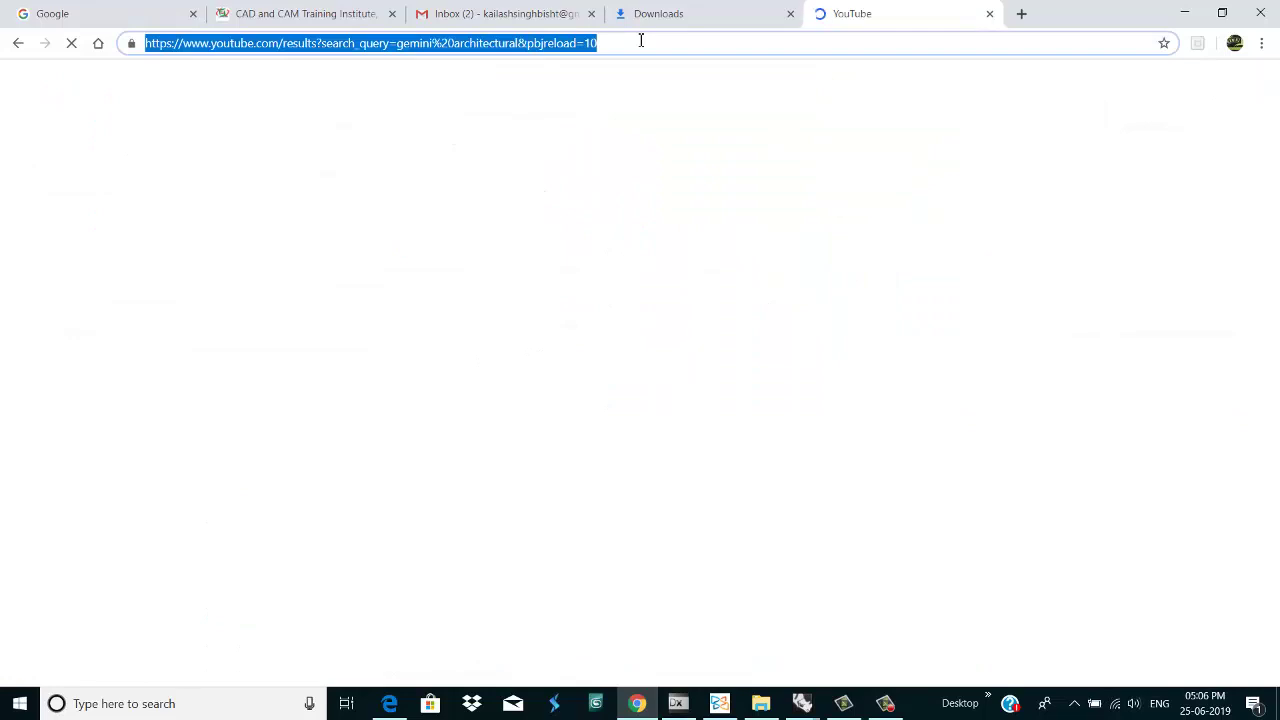
pyautogui.write('yo')
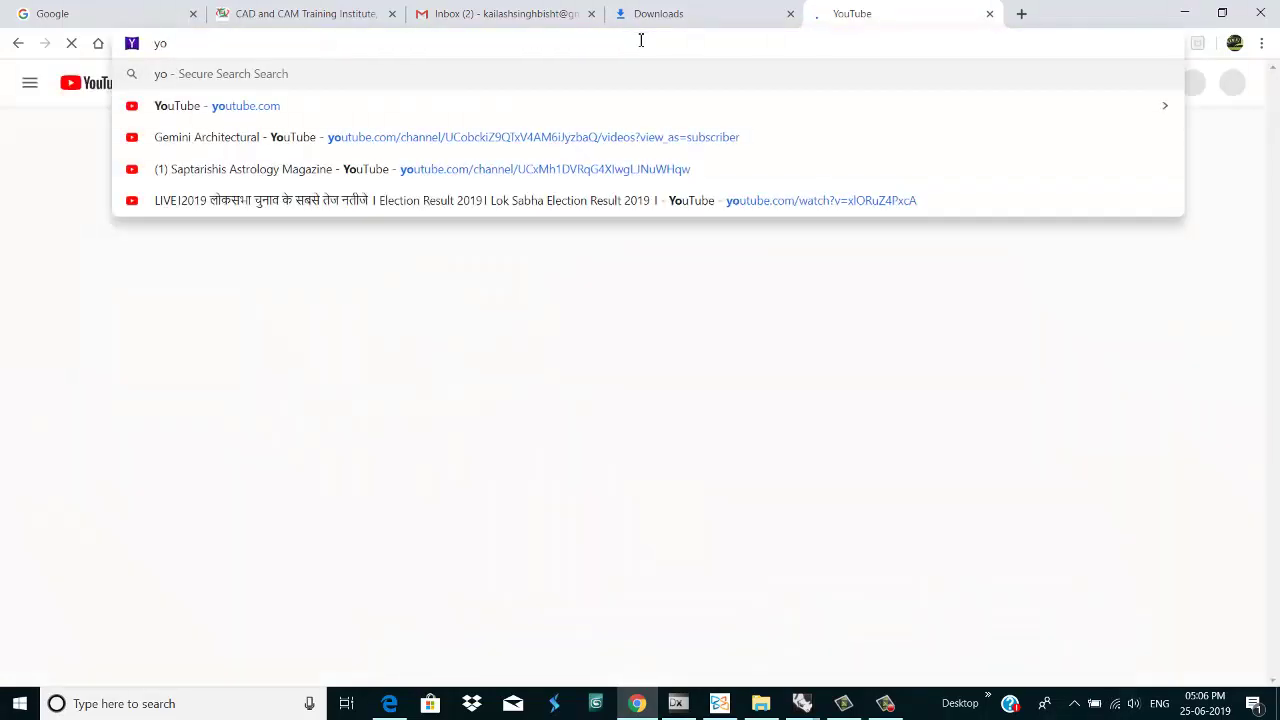
pyautogui.write('utube')
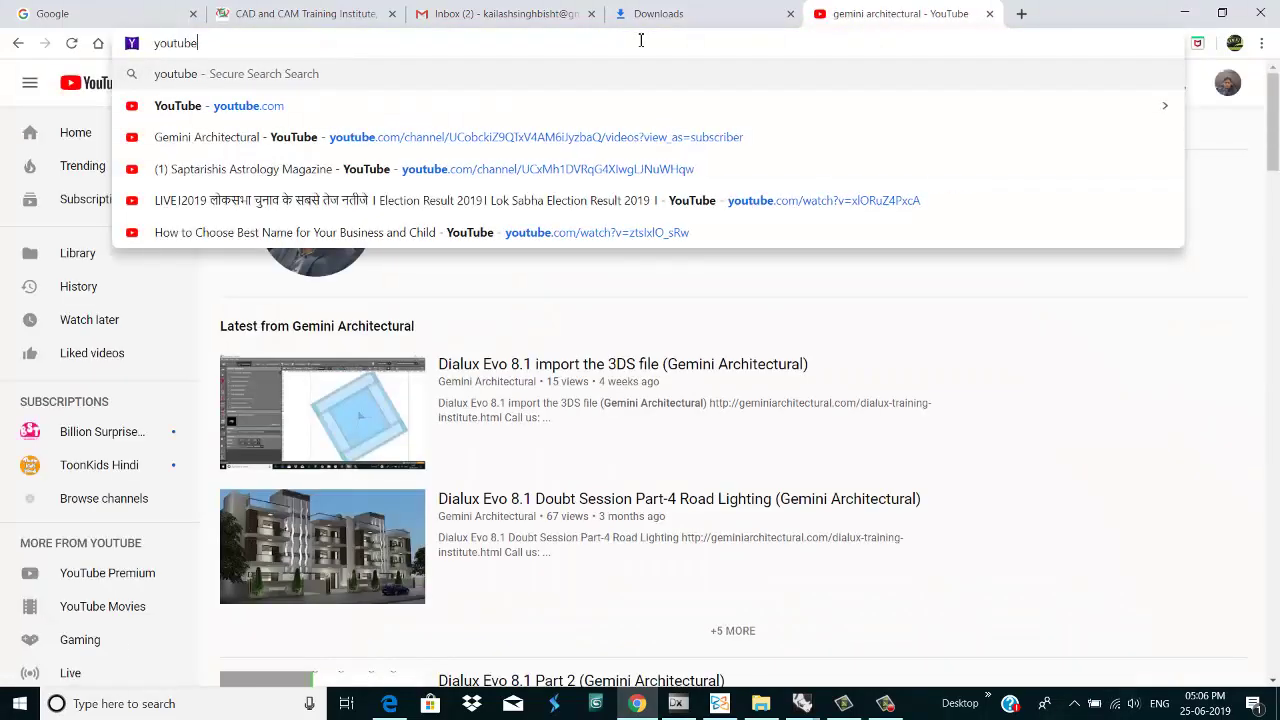
# Step: Look through the YouTube search results for the Gemini Architectural channel and its tutorial videos
pyautogui.scroll(-5, 1094, 334)
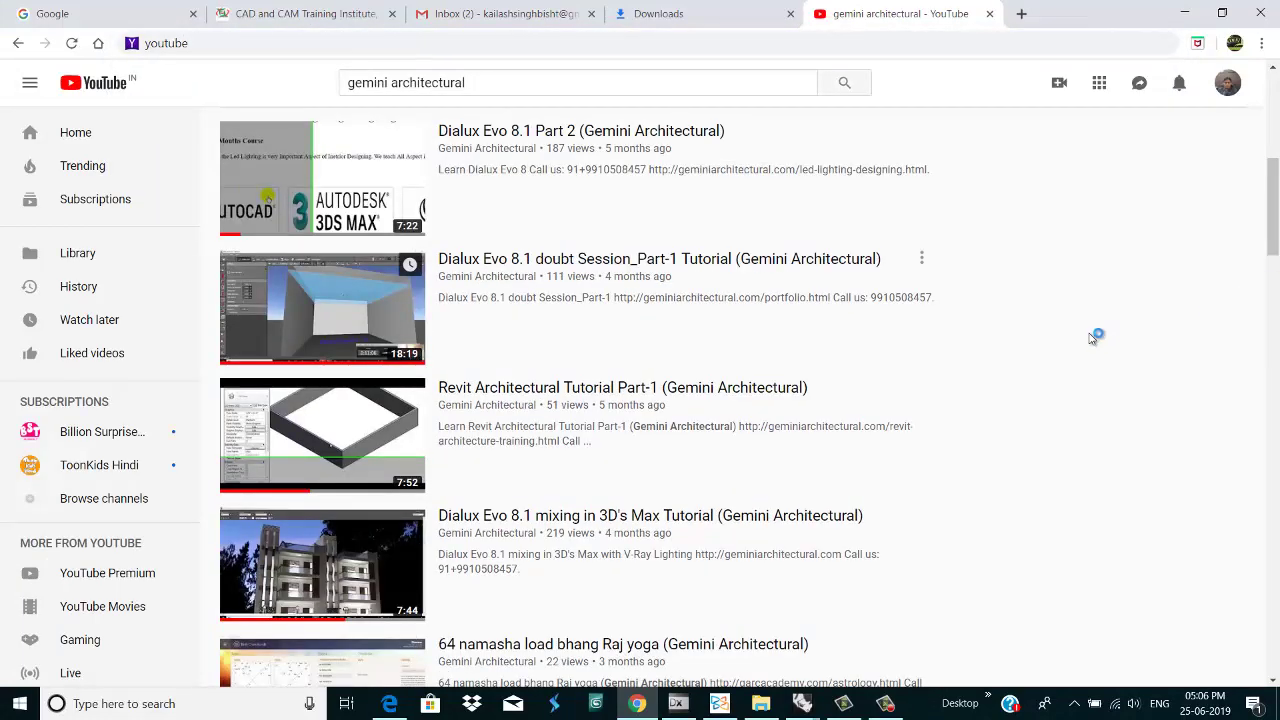
pyautogui.scroll(5, 1100, 371)
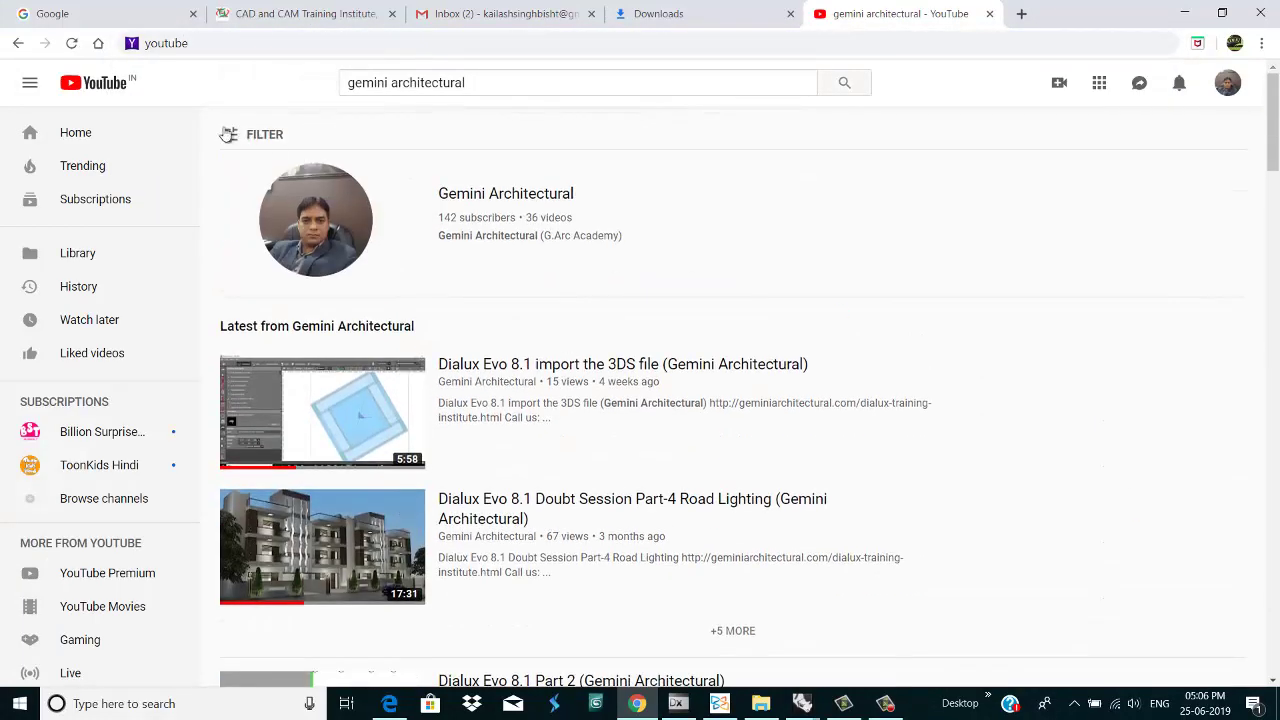
pyautogui.scroll(-3, 526, 360)
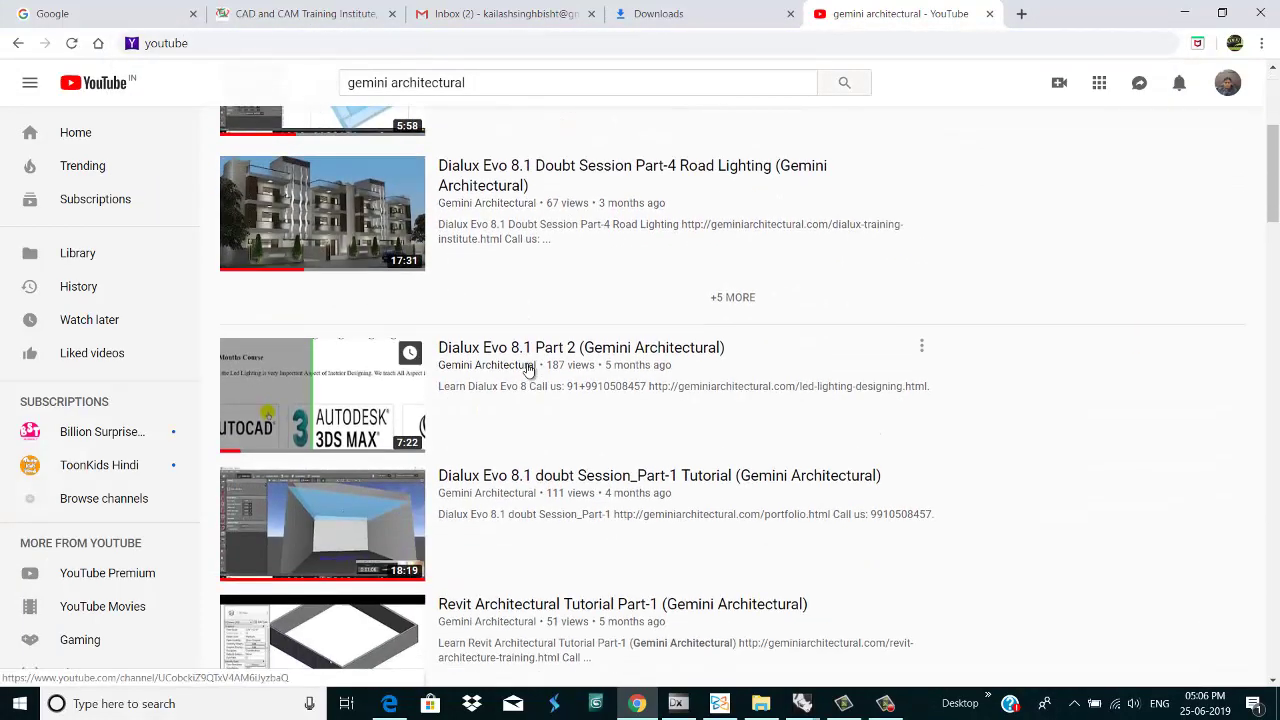
pyautogui.scroll(3, 526, 366)
pyautogui.scroll(-3, 526, 366)
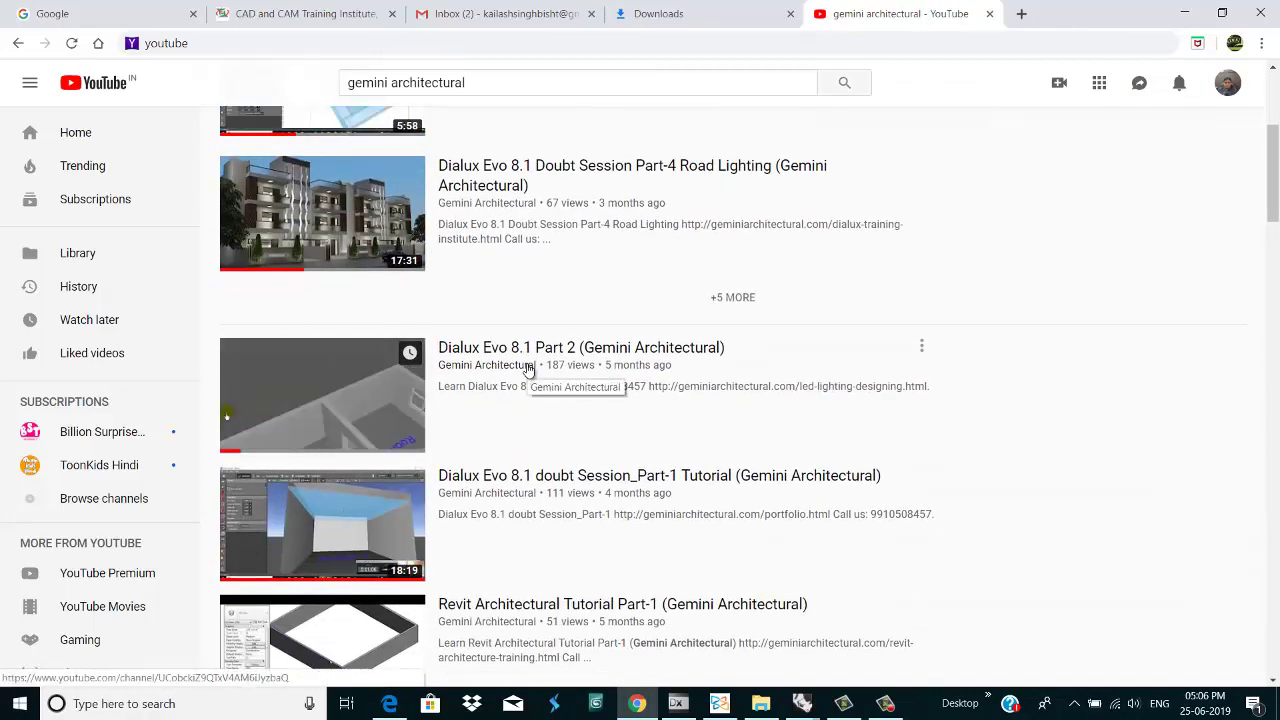
pyautogui.scroll(-2, 528, 370)
pyautogui.scroll(-5, 528, 370)
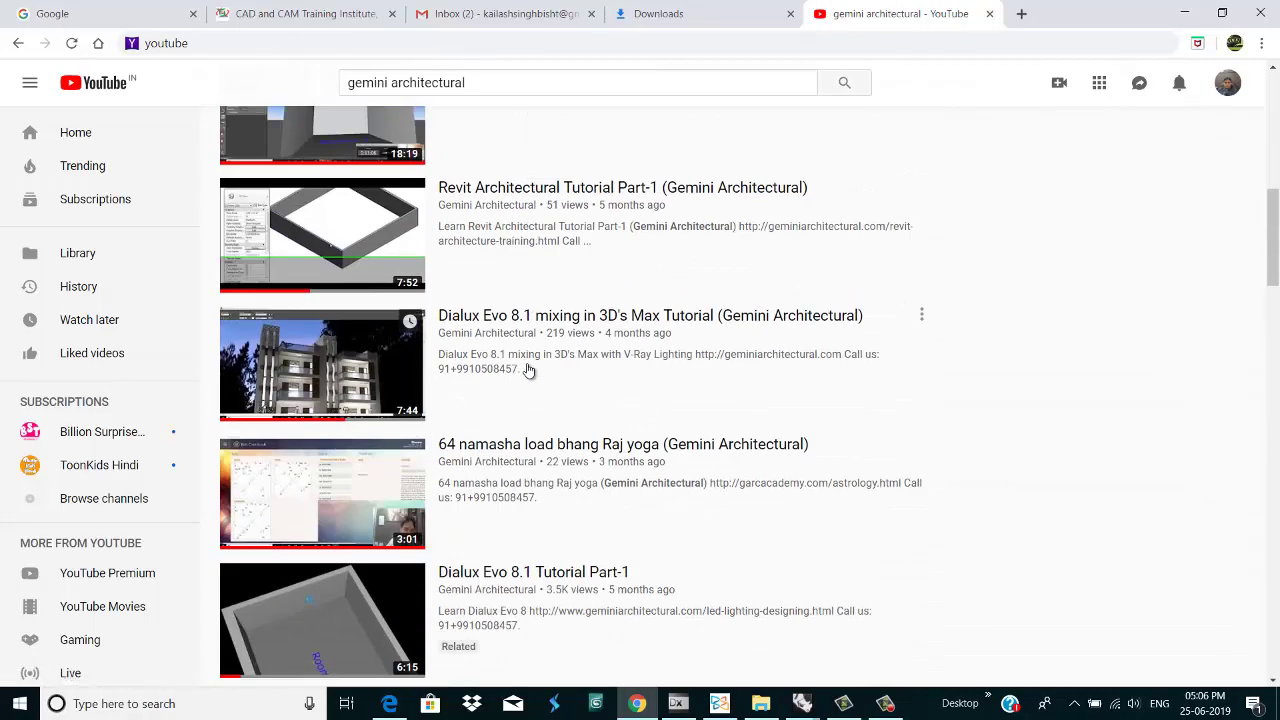
pyautogui.scroll(2, 528, 370)
pyautogui.scroll(8, 527, 370)
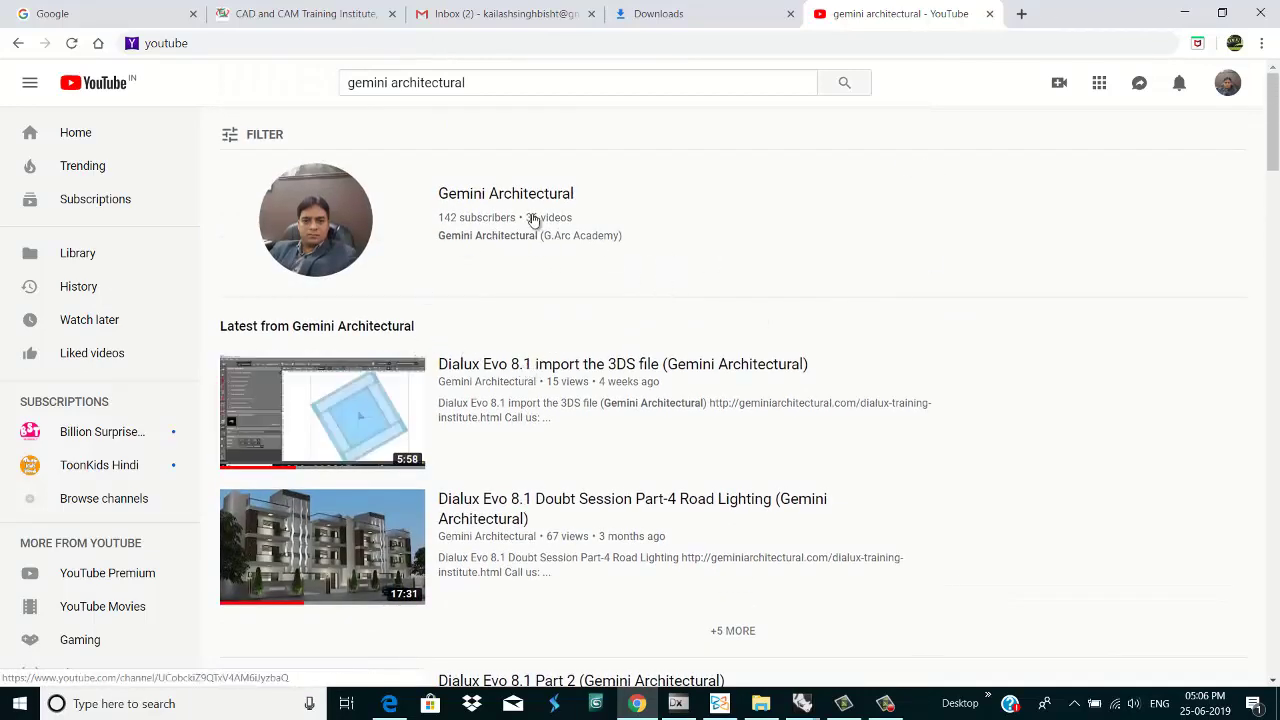
# Step: Open the Gemini Architectural channel page and look through its popular uploads
pyautogui.click(501, 217)
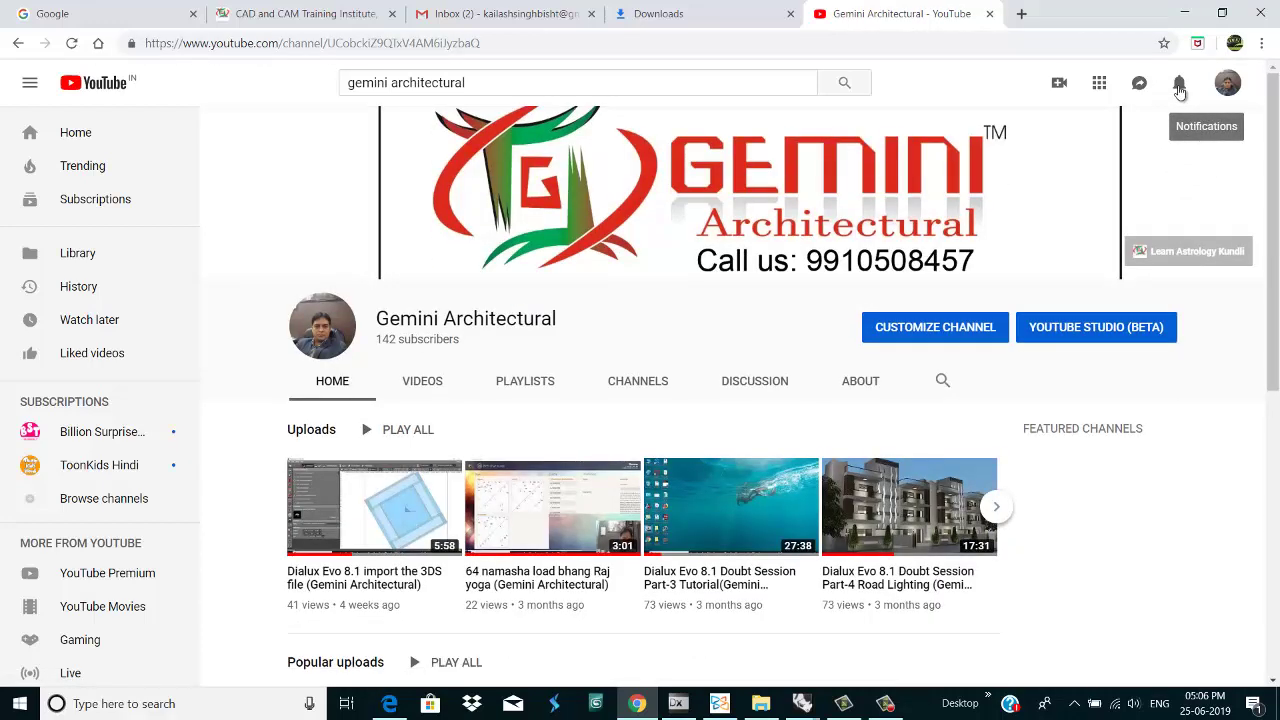
pyautogui.scroll(-4, 1045, 513)
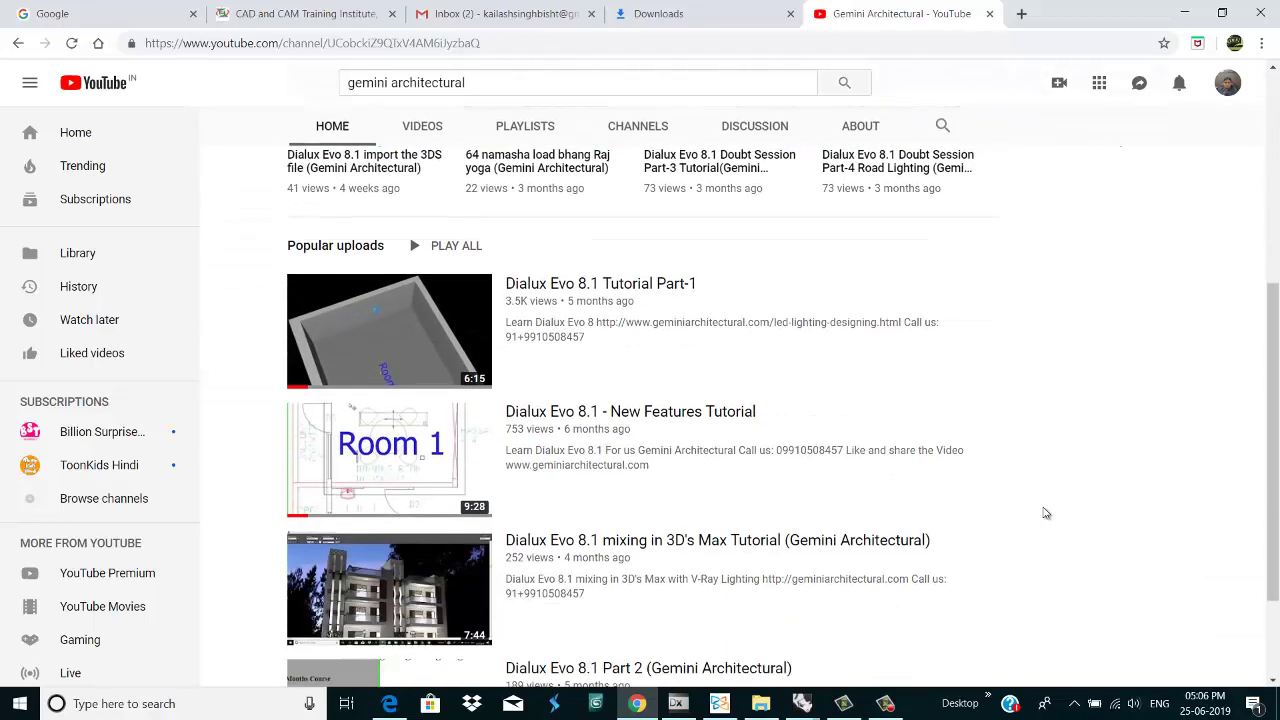
pyautogui.scroll(-1, 1045, 513)
# Step: Switch to the geminiarchitectural.com page and view the architectural, interior designing and master diploma course lists
pyautogui.click(329, 18)
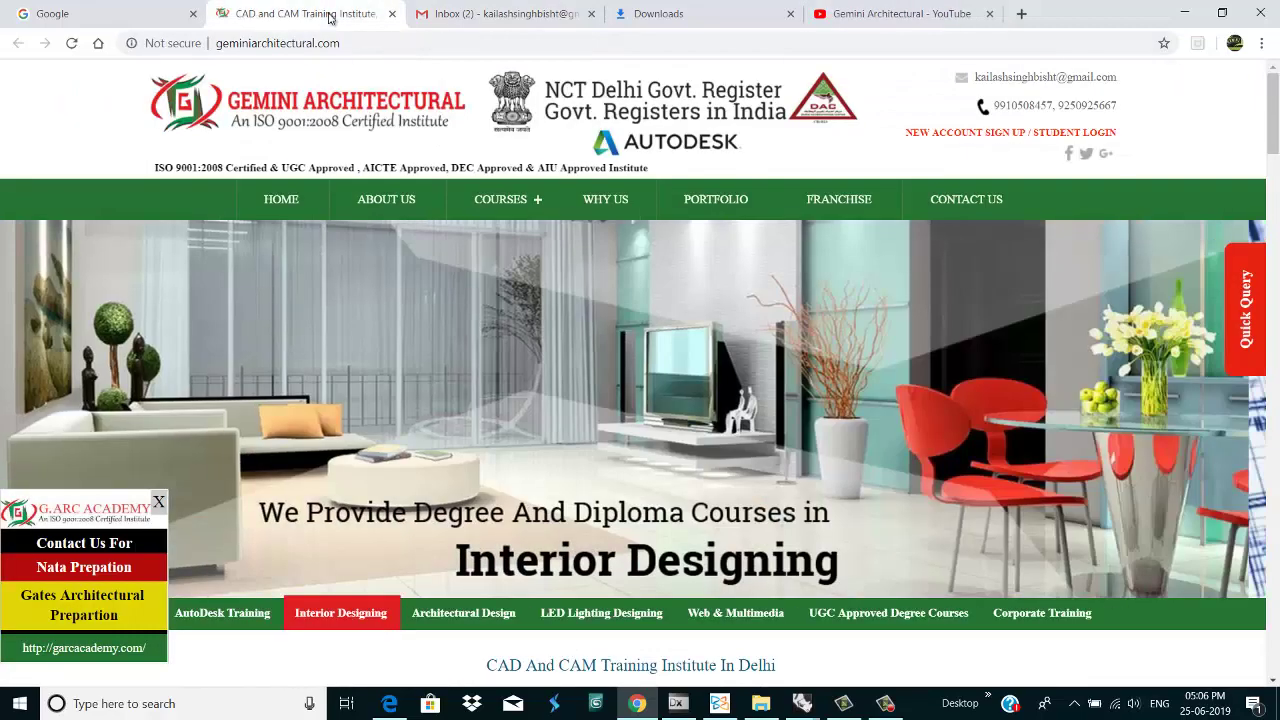
pyautogui.moveTo(500, 199)
pyautogui.moveTo(570, 247)
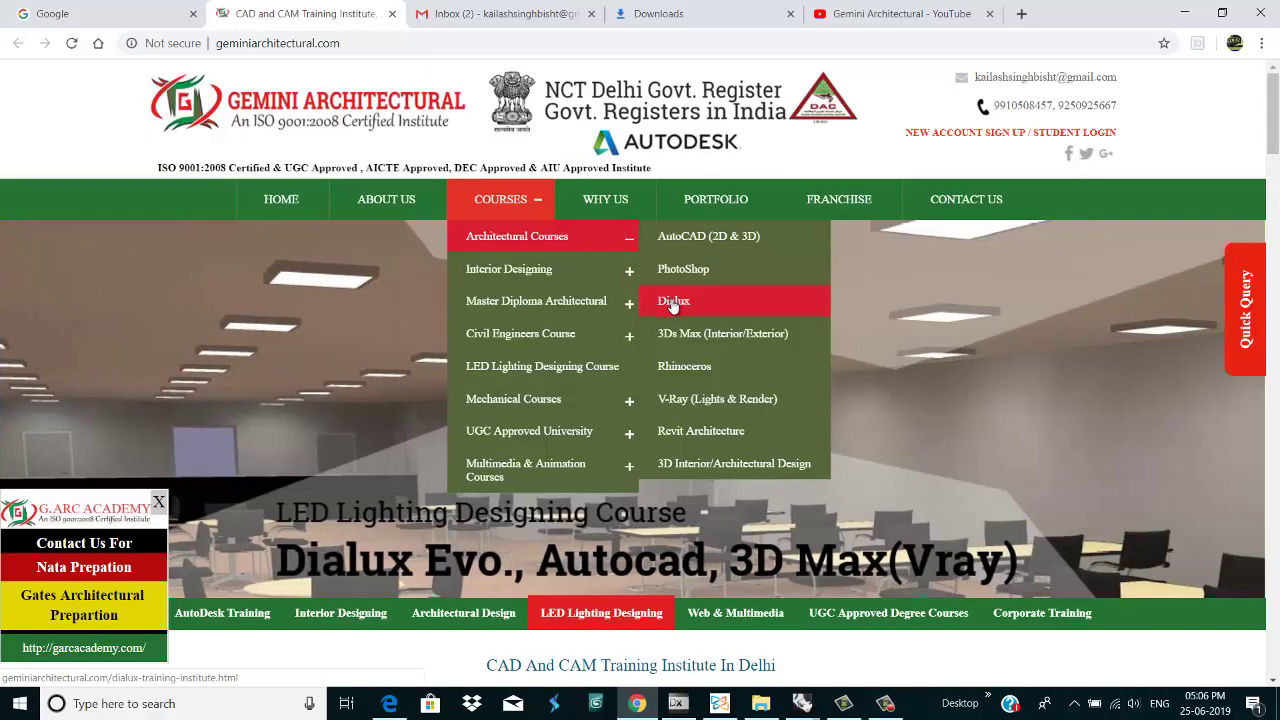
pyautogui.moveTo(540, 279)
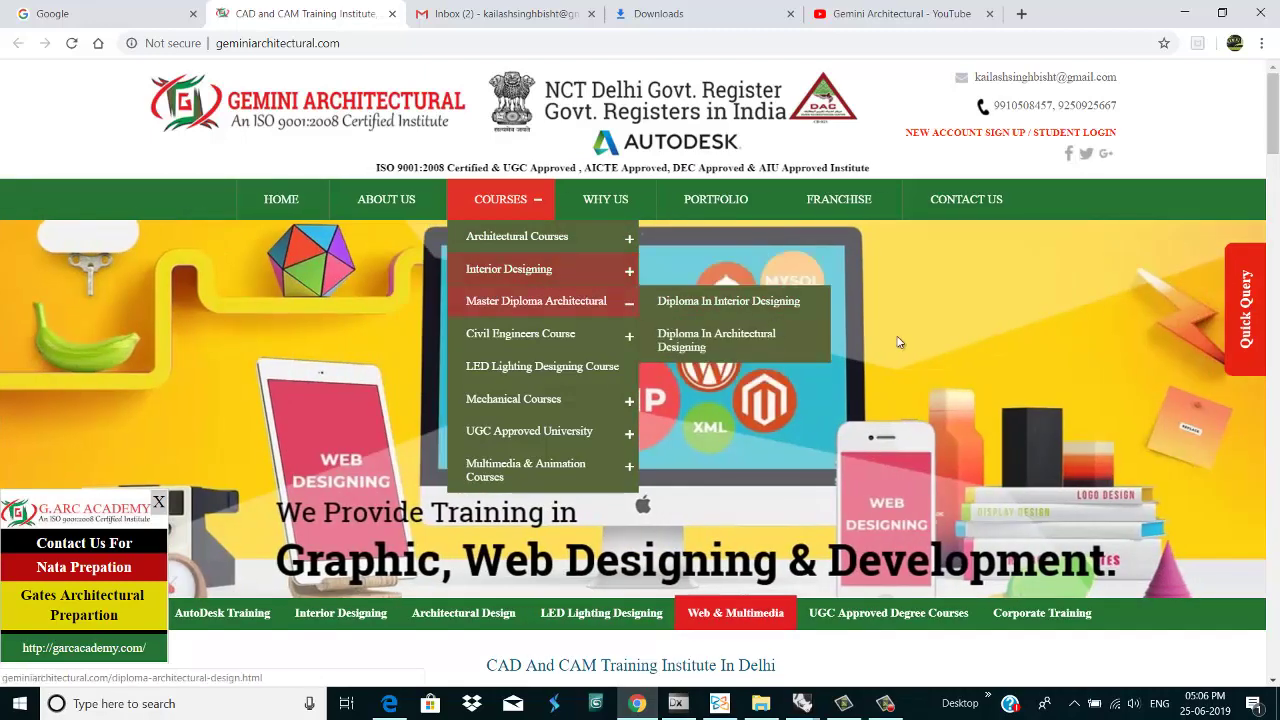
pyautogui.moveTo(808, 710)
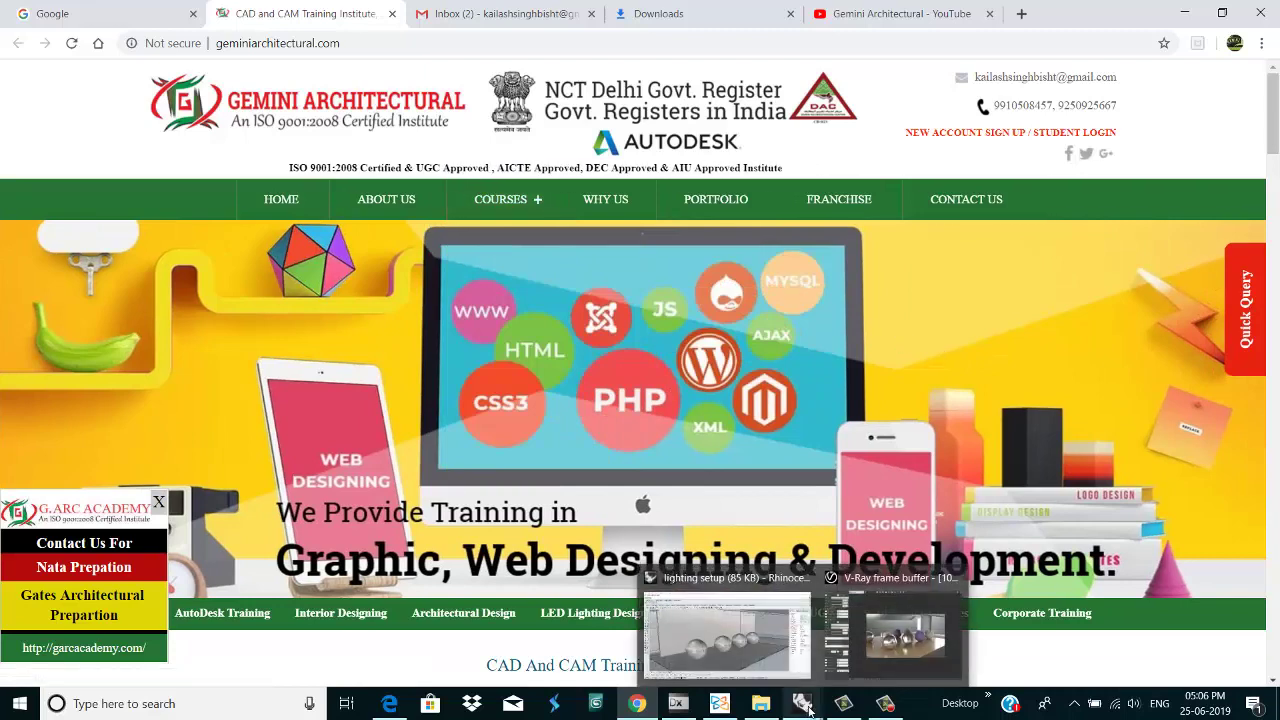